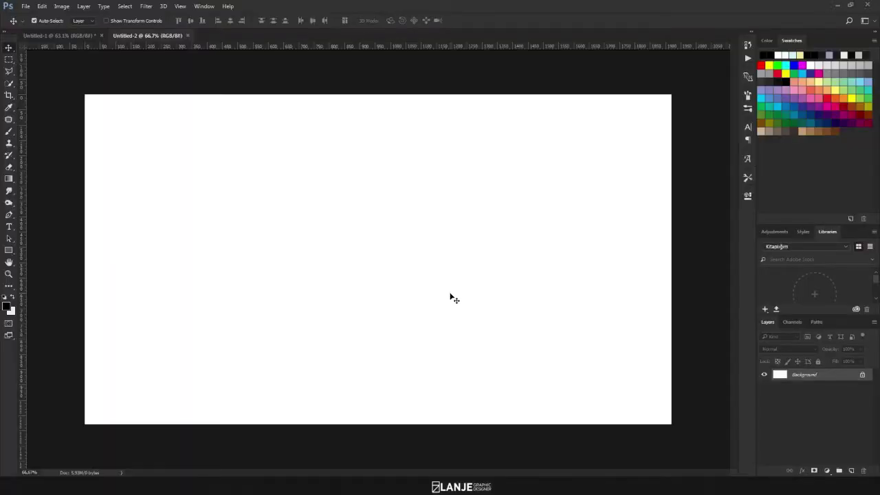
# - Place the misty lake photo pexels-photo-30588 and scale it to cover the entire canvas
pyautogui.click(275, 471)
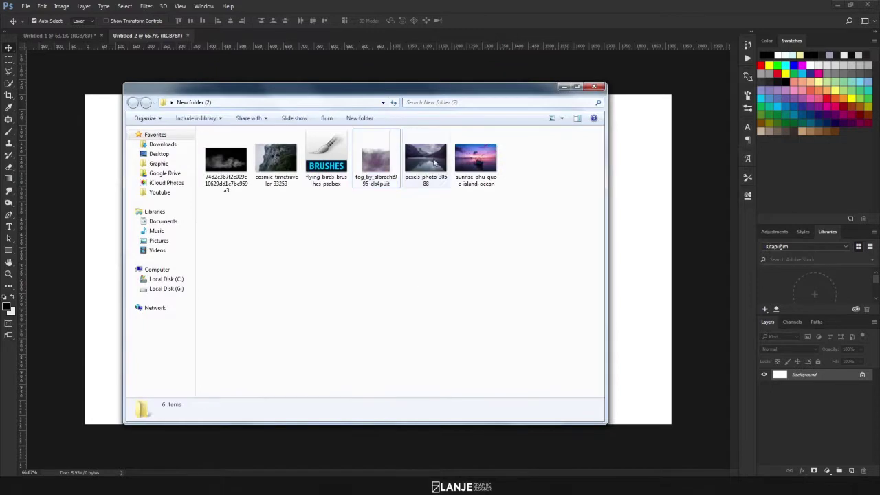
pyautogui.moveTo(425, 161); pyautogui.dragTo(644, 203)
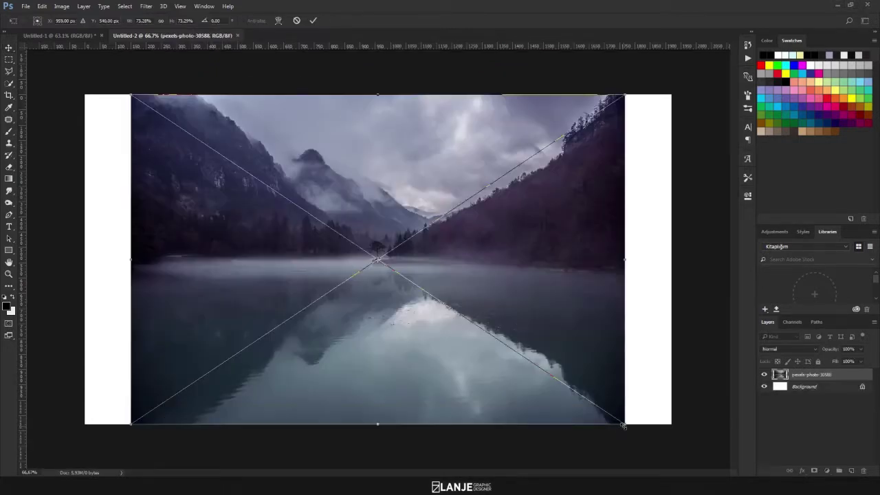
pyautogui.moveTo(623, 425); pyautogui.dragTo(677, 459)
pyautogui.moveTo(602, 324)
pyautogui.mouseDown()
pyautogui.moveTo(602, 358)
pyautogui.moveTo(608, 343)
pyautogui.mouseUp()
pyautogui.moveTo(677, 90); pyautogui.dragTo(692, 88)
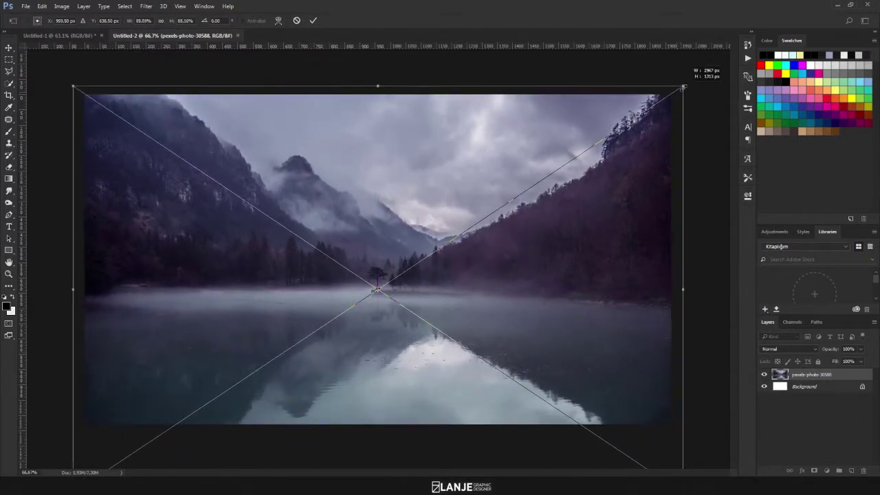
pyautogui.moveTo(601, 162); pyautogui.dragTo(600, 178)
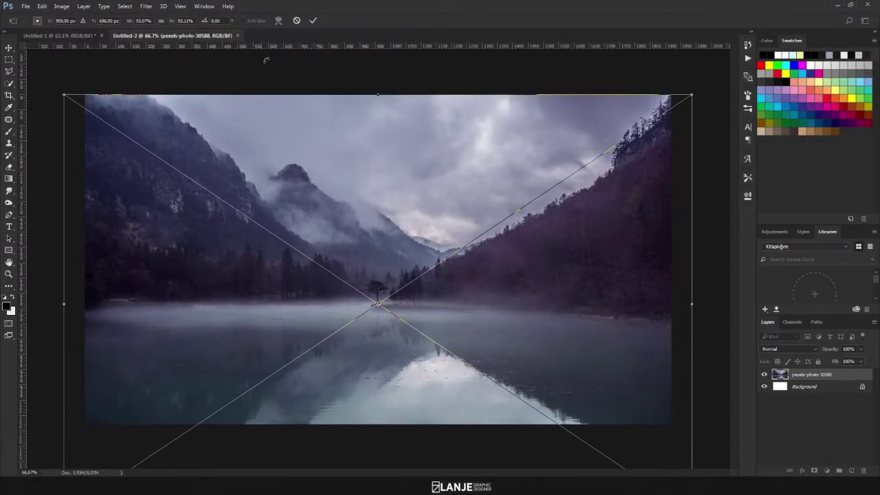
pyautogui.press('Return')
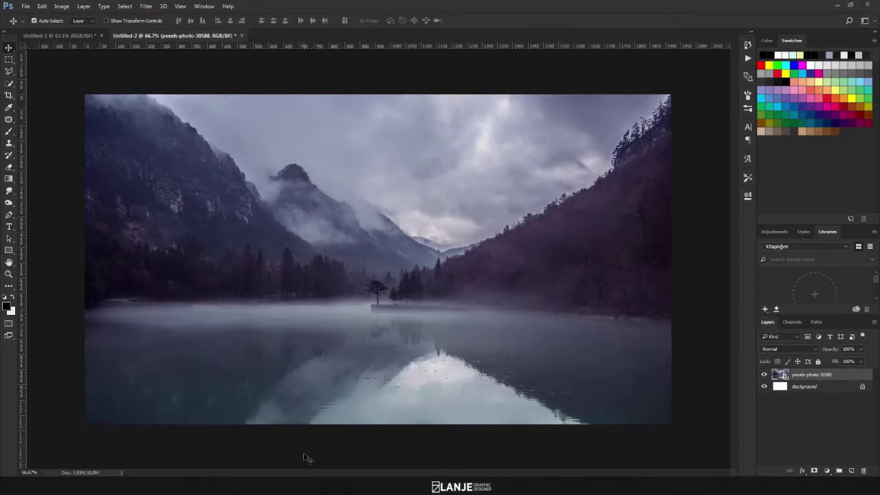
# - Add a Solid Color fill layer in dark blue-grey #191c21
pyautogui.click(835, 448)
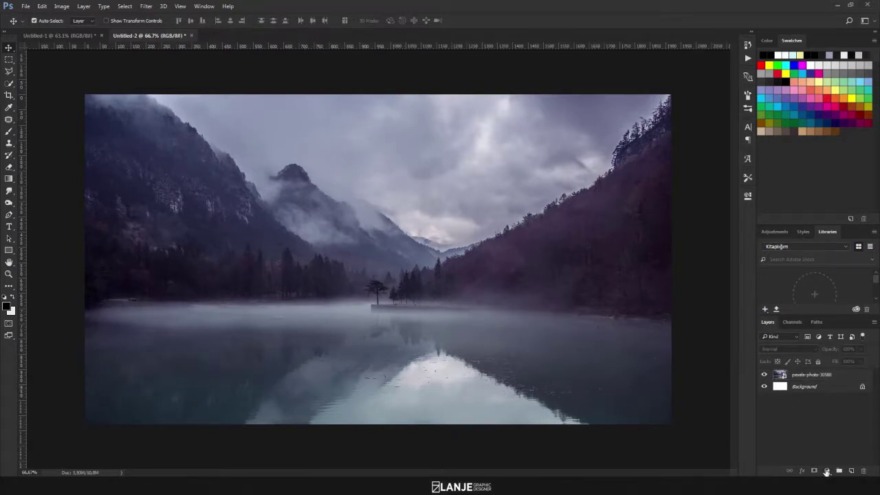
pyautogui.click(826, 471)
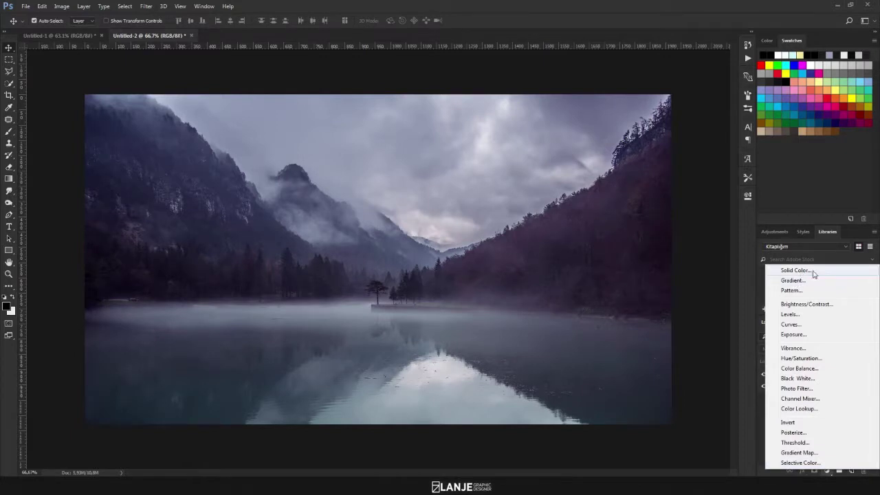
pyautogui.click(795, 270)
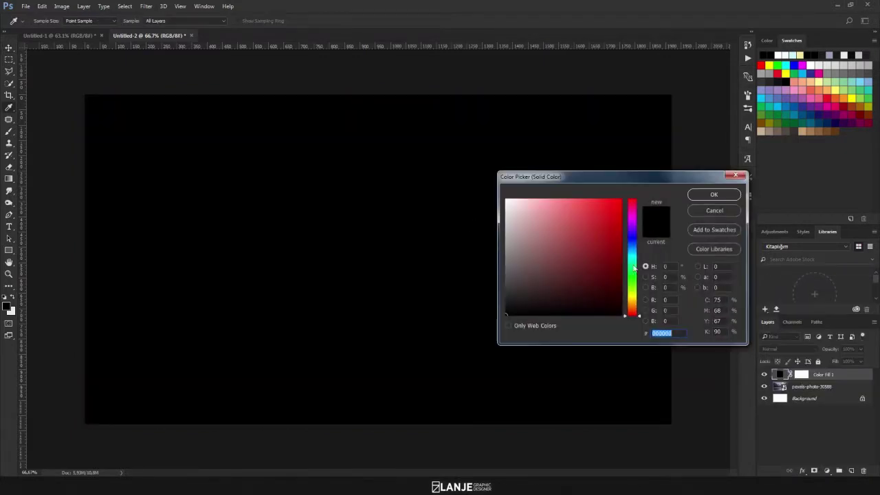
pyautogui.click(635, 246)
pyautogui.moveTo(536, 301); pyautogui.dragTo(544, 295)
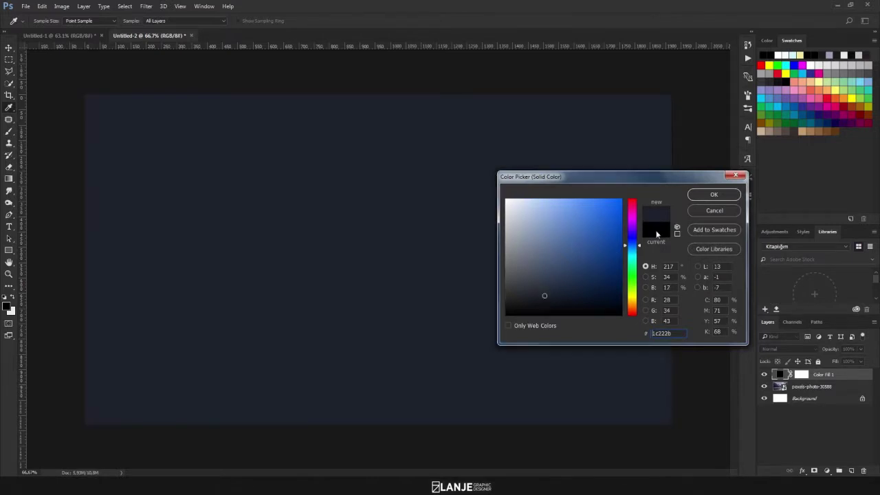
pyautogui.moveTo(538, 297); pyautogui.dragTo(533, 299)
pyautogui.click(713, 194)
# - Try Screen and Overlay, then settle on Soft Light blending at about 69% opacity
pyautogui.press('v')
pyautogui.click(784, 348)
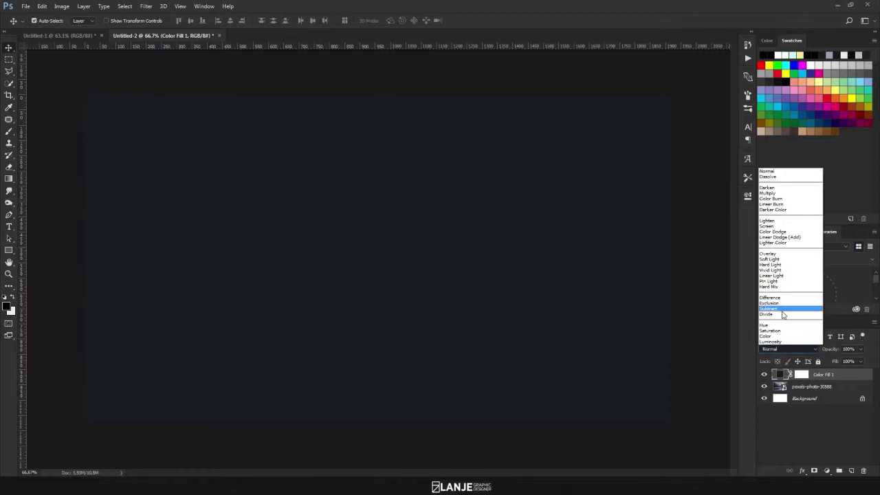
pyautogui.click(772, 259)
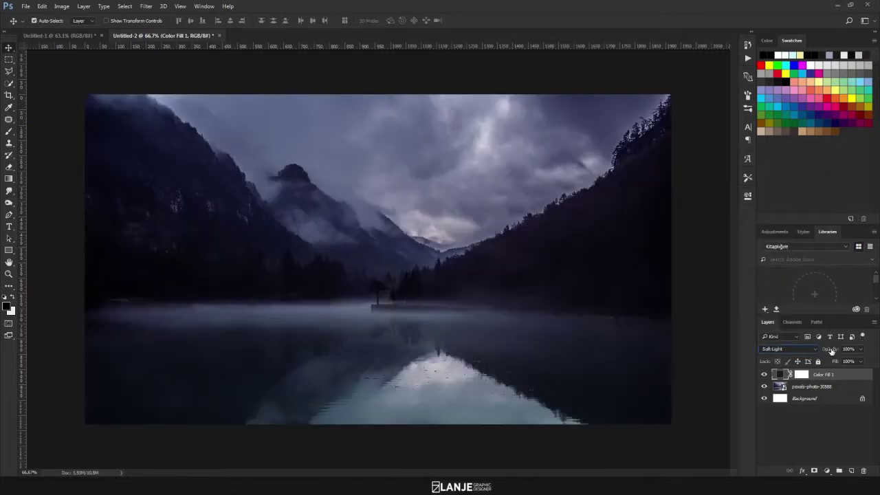
pyautogui.moveTo(831, 351); pyautogui.dragTo(826, 350)
pyautogui.write('82')
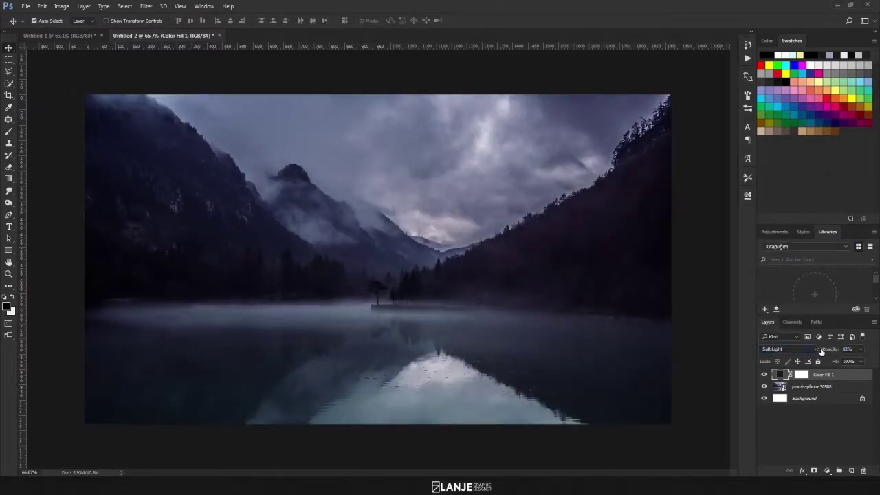
pyautogui.click(788, 348)
pyautogui.click(775, 228)
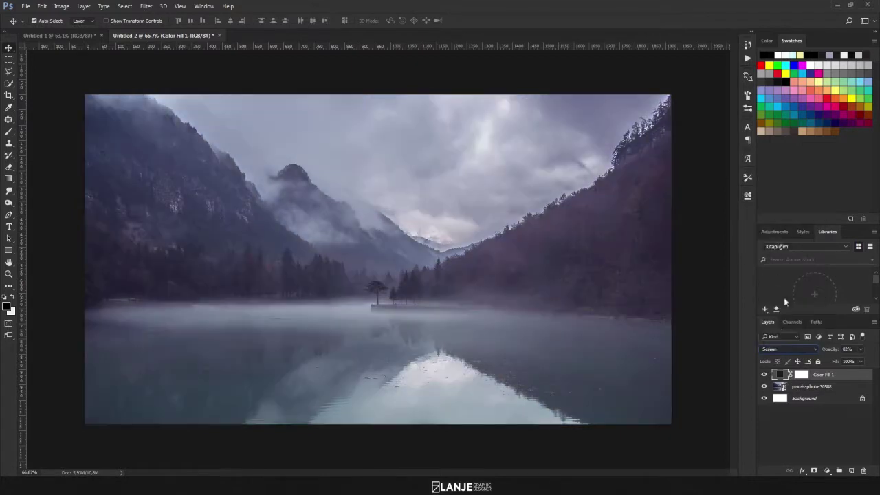
pyautogui.click(777, 349)
pyautogui.click(772, 260)
pyautogui.click(776, 348)
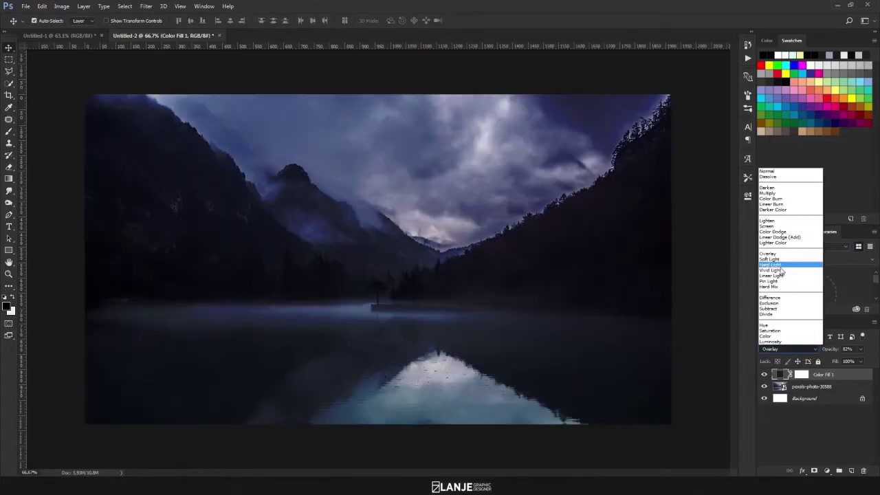
pyautogui.click(780, 264)
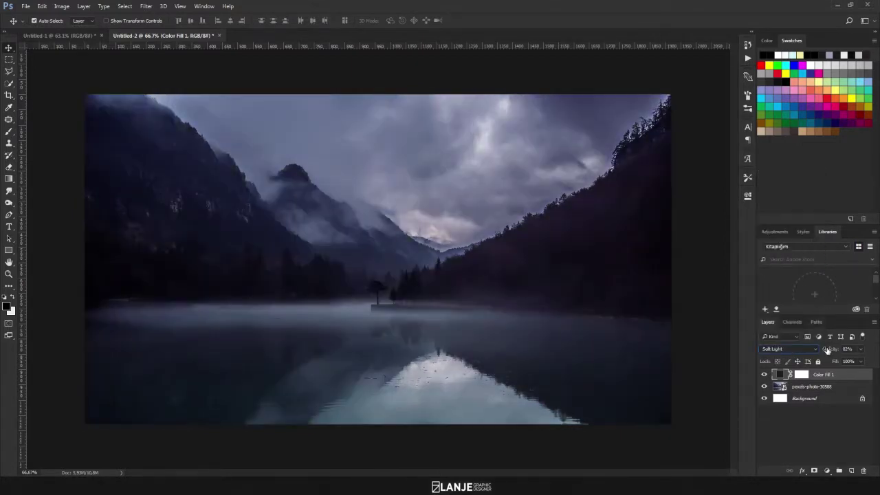
pyautogui.moveTo(827, 350); pyautogui.dragTo(825, 351)
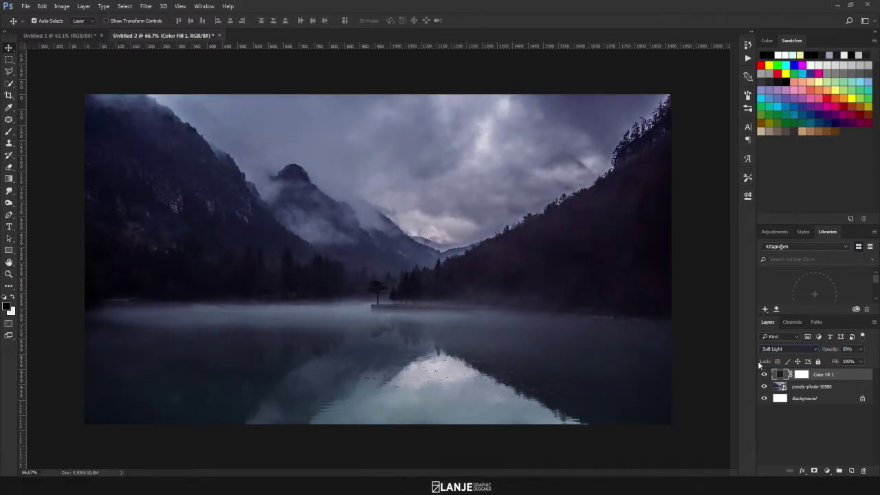
pyautogui.moveTo(824, 349); pyautogui.dragTo(818, 353)
# - Bring in the sunrise boat photo, shrink it, and flip it horizontally
pyautogui.click(706, 354)
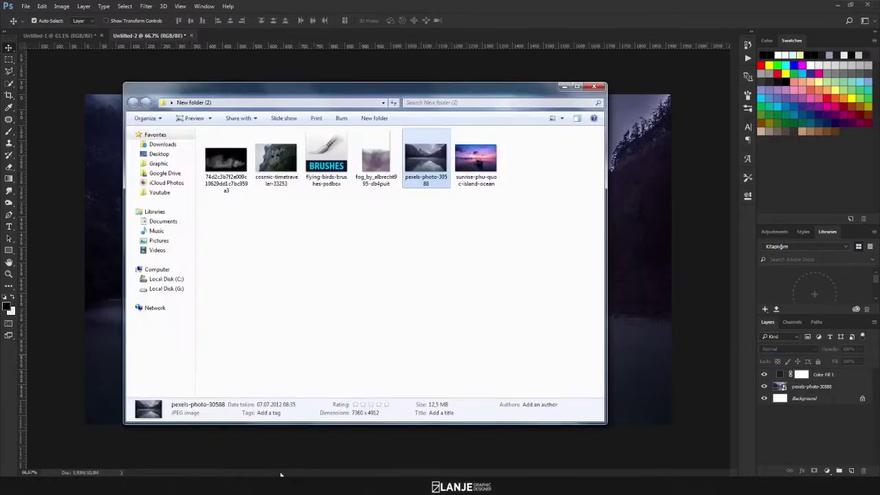
pyautogui.click(486, 242)
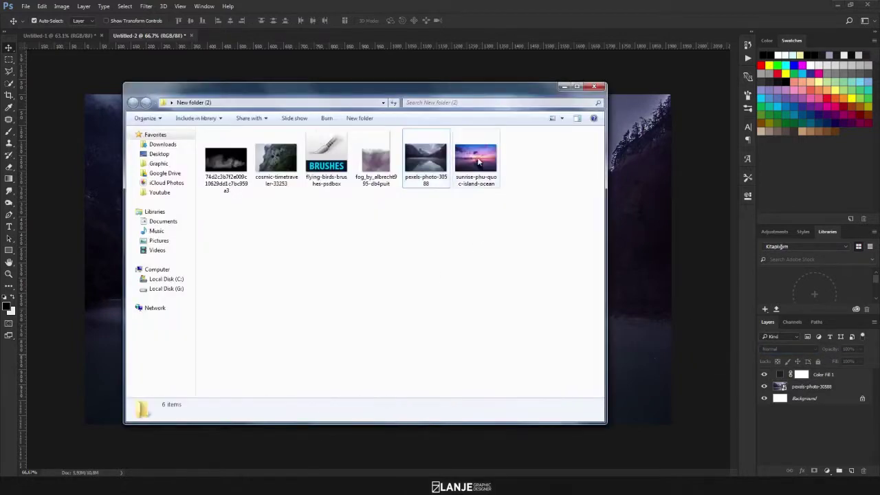
pyautogui.moveTo(476, 162)
pyautogui.mouseDown()
pyautogui.moveTo(651, 189)
pyautogui.moveTo(639, 190)
pyautogui.mouseUp()
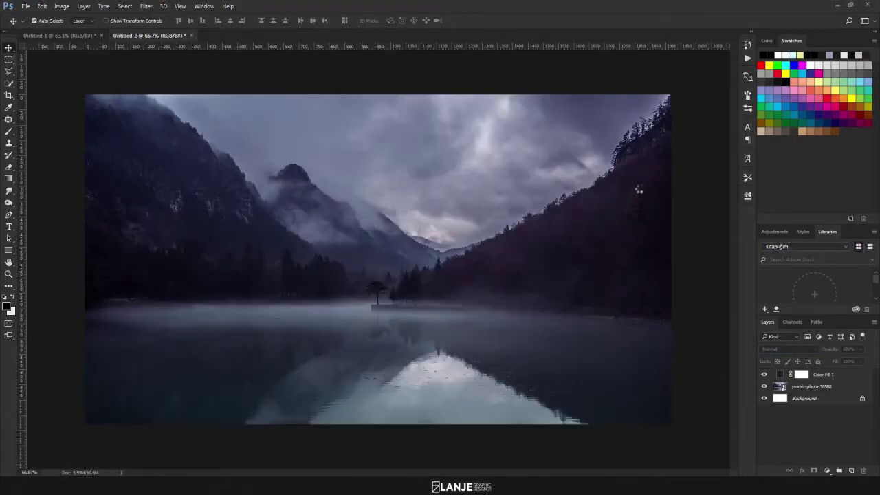
pyautogui.moveTo(627, 424); pyautogui.dragTo(519, 352)
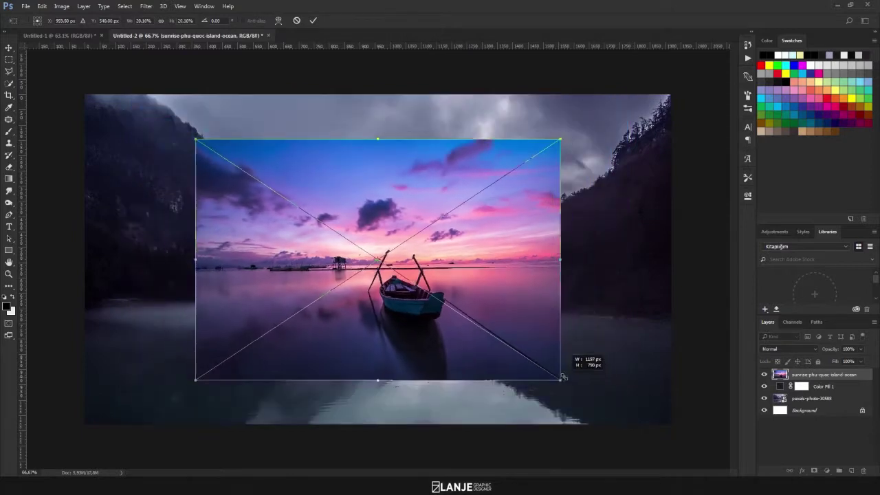
pyautogui.rightClick(396, 301)
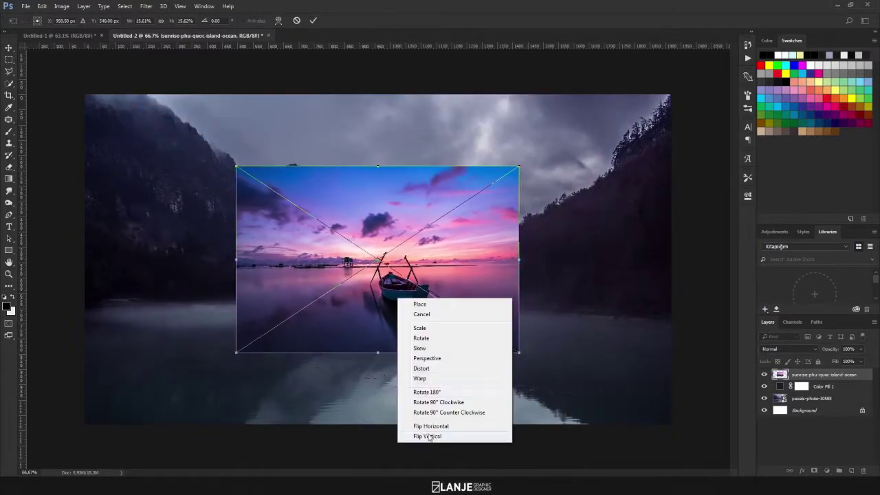
pyautogui.click(420, 424)
# - Position the boat photo over the lower-middle lake at full opacity and add a layer mask
pyautogui.moveTo(383, 301); pyautogui.dragTo(341, 356)
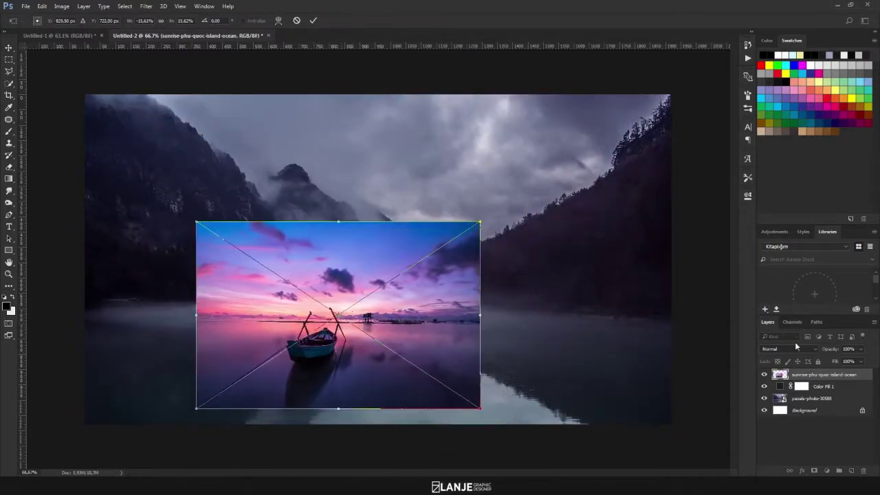
pyautogui.moveTo(475, 230); pyautogui.dragTo(494, 217)
pyautogui.moveTo(388, 309); pyautogui.dragTo(374, 313)
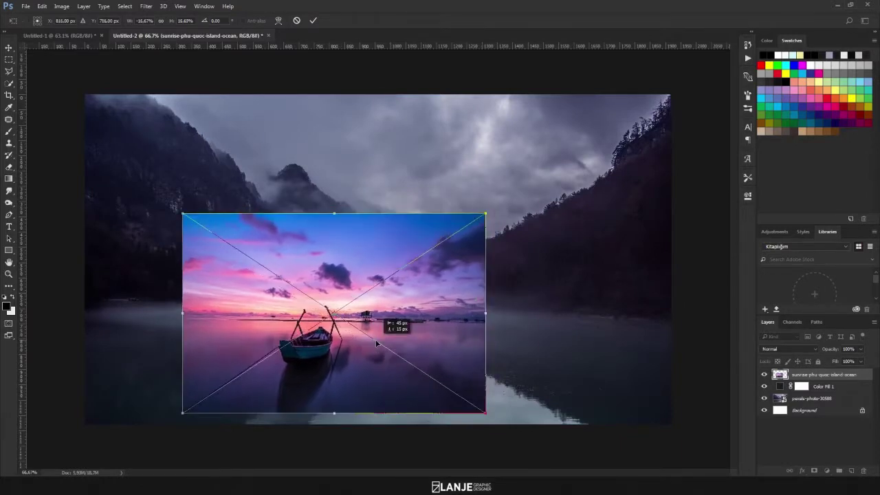
pyautogui.moveTo(337, 348); pyautogui.dragTo(330, 356)
pyautogui.moveTo(822, 353); pyautogui.dragTo(797, 353)
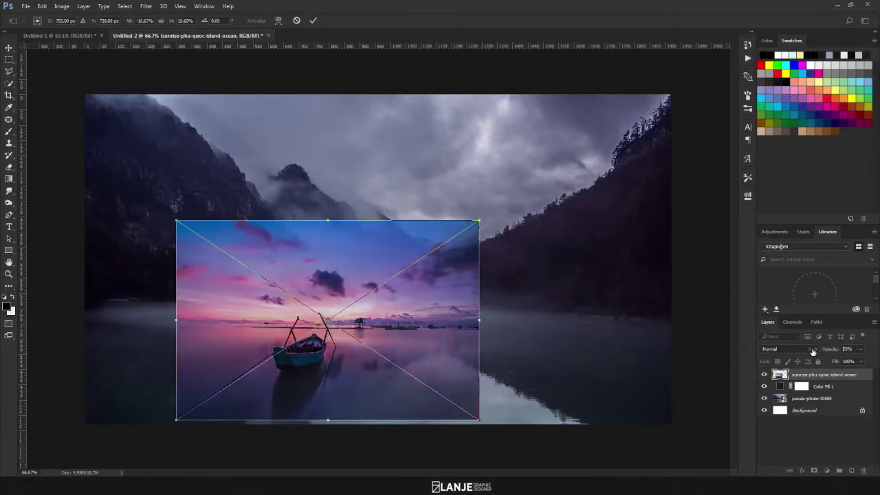
pyautogui.moveTo(291, 331)
pyautogui.mouseDown()
pyautogui.moveTo(299, 331)
pyautogui.moveTo(298, 319)
pyautogui.mouseUp()
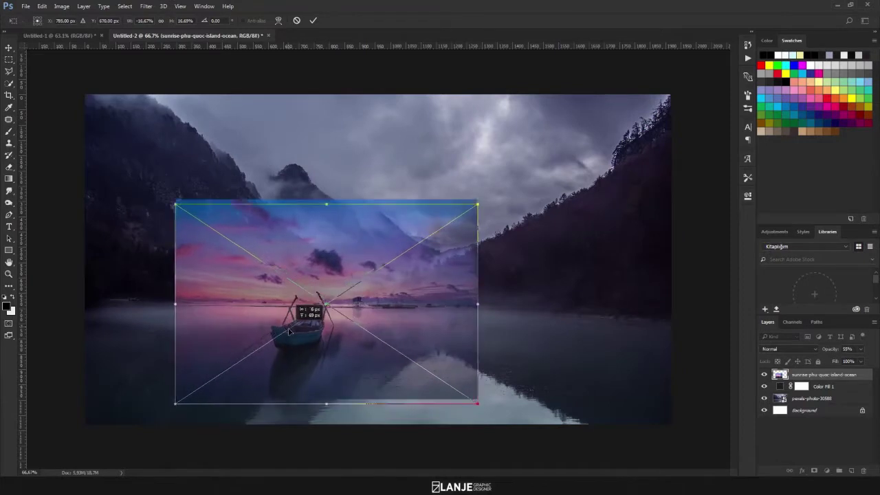
pyautogui.moveTo(483, 207); pyautogui.dragTo(488, 204)
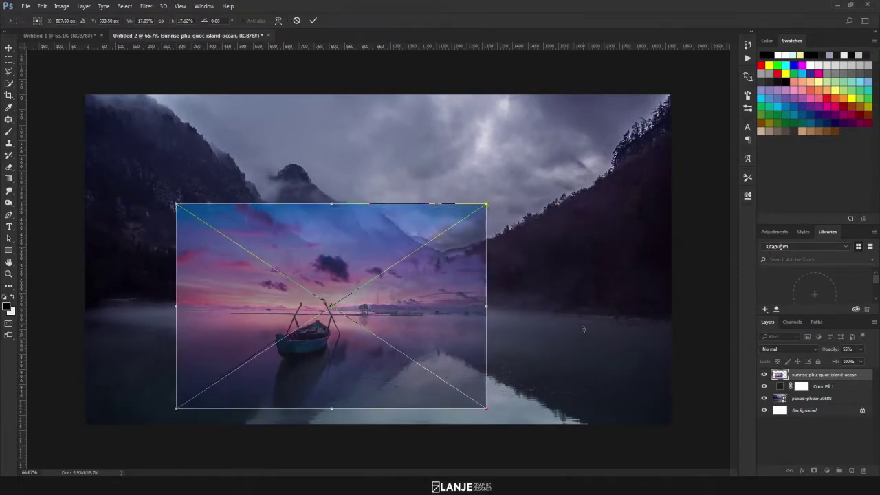
pyautogui.press('Return')
pyautogui.moveTo(823, 349); pyautogui.dragTo(854, 348)
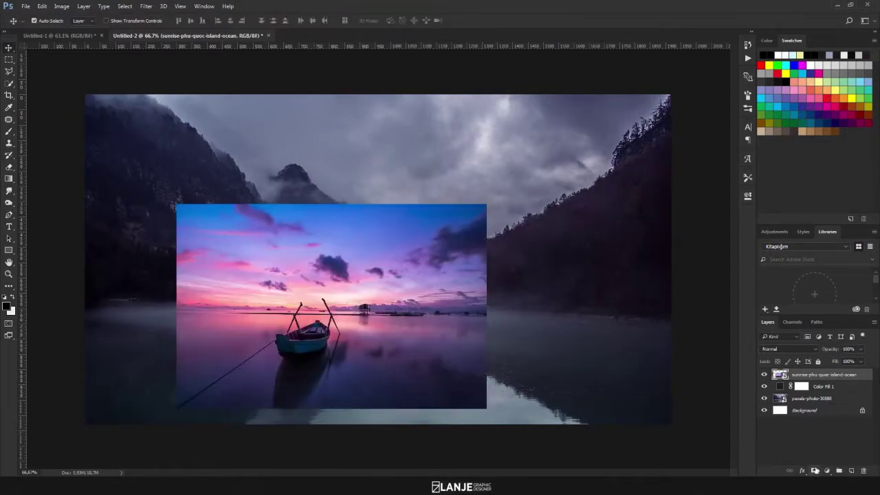
pyautogui.click(814, 471)
# - Zoom in and brush the mask around the boat's edge
pyautogui.scroll(2, 309, 359)
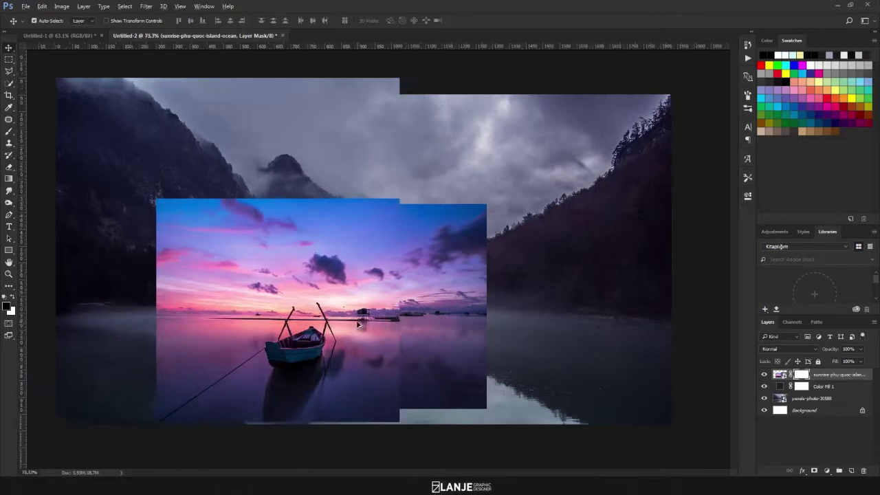
pyautogui.scroll(2, 313, 359)
pyautogui.scroll(2, 341, 345)
pyautogui.press('w')
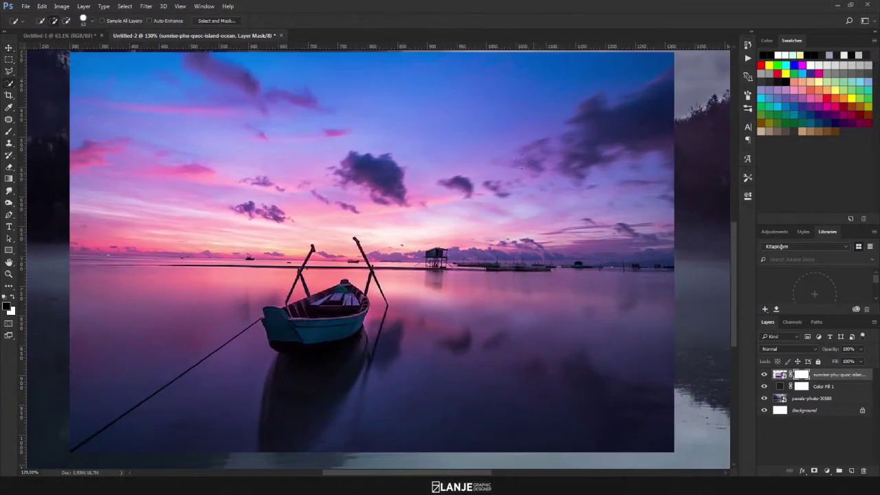
pyautogui.press('b')
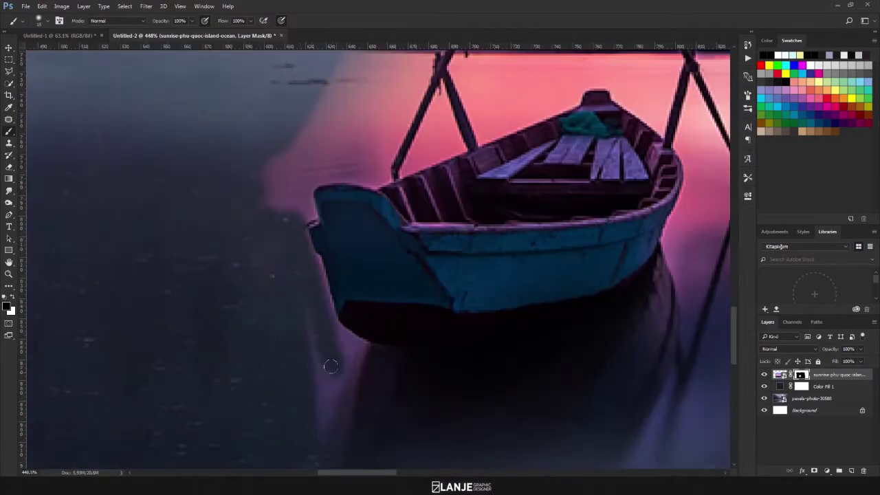
pyautogui.moveTo(330, 366); pyautogui.dragTo(543, 344)
pyautogui.scroll(-3, 413, 274)
pyautogui.scroll(-3, 378, 206)
pyautogui.scroll(3, 365, 153)
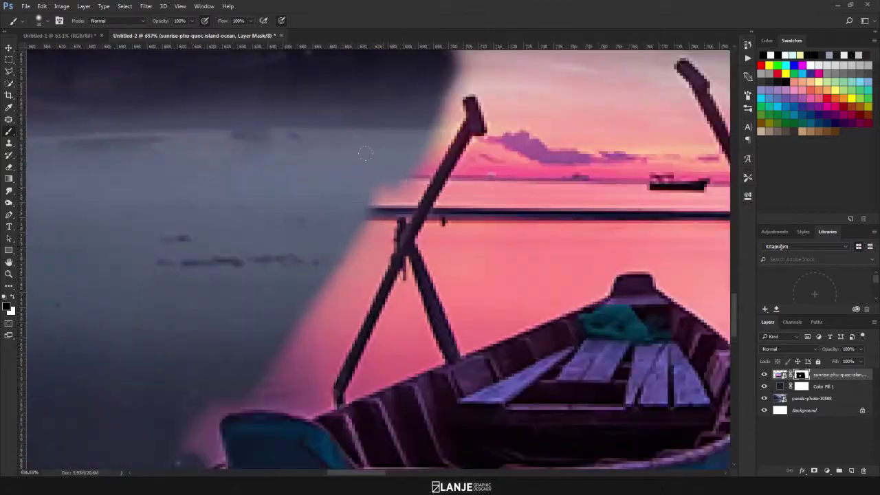
pyautogui.scroll(3, 365, 153)
pyautogui.scroll(2, 413, 275)
pyautogui.scroll(5, 344, 206)
# - Lasso out the pink sky above and between the poles, then fit the image in view
pyautogui.press('l')
pyautogui.moveTo(227, 72); pyautogui.dragTo(410, 380)
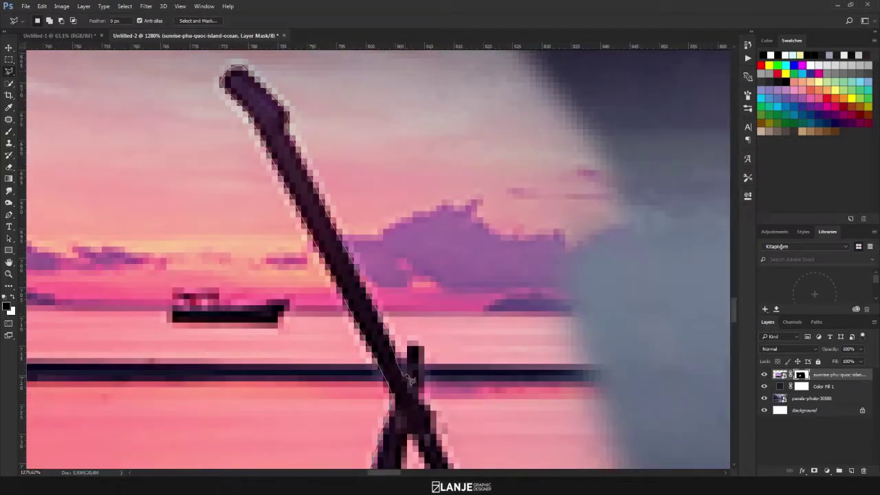
pyautogui.scroll(-5, 409, 379)
pyautogui.scroll(5, 473, 157)
pyautogui.press('b')
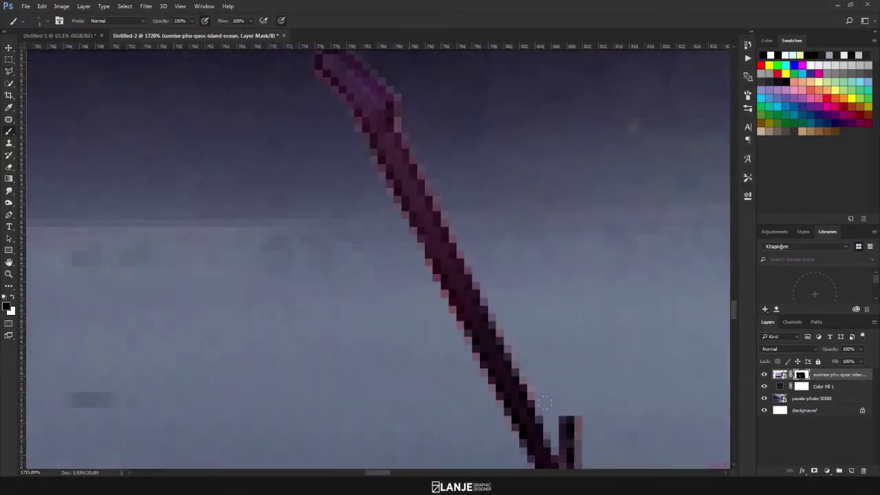
pyautogui.scroll(-5, 544, 402)
pyautogui.scroll(5, 408, 172)
pyautogui.press('l')
pyautogui.moveTo(468, 209)
pyautogui.mouseDown()
pyautogui.moveTo(423, 246)
pyautogui.moveTo(283, 458)
pyautogui.mouseUp()
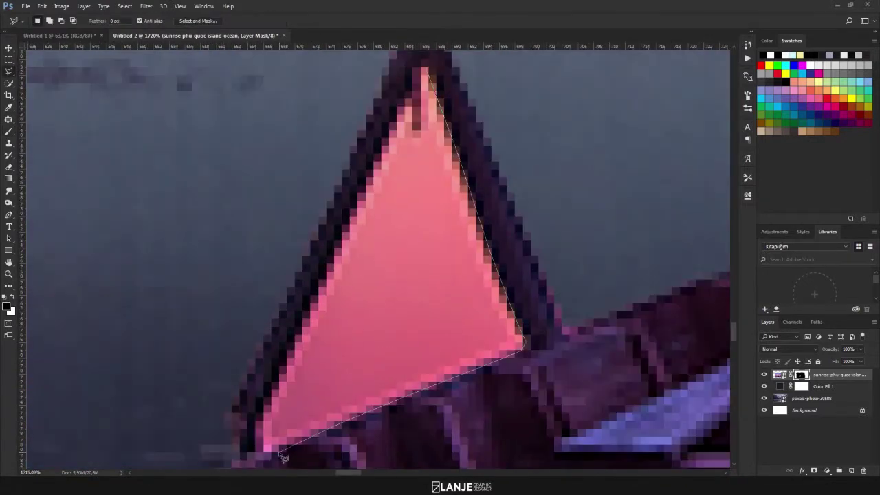
pyautogui.press('b')
pyautogui.scroll(-5, 365, 363)
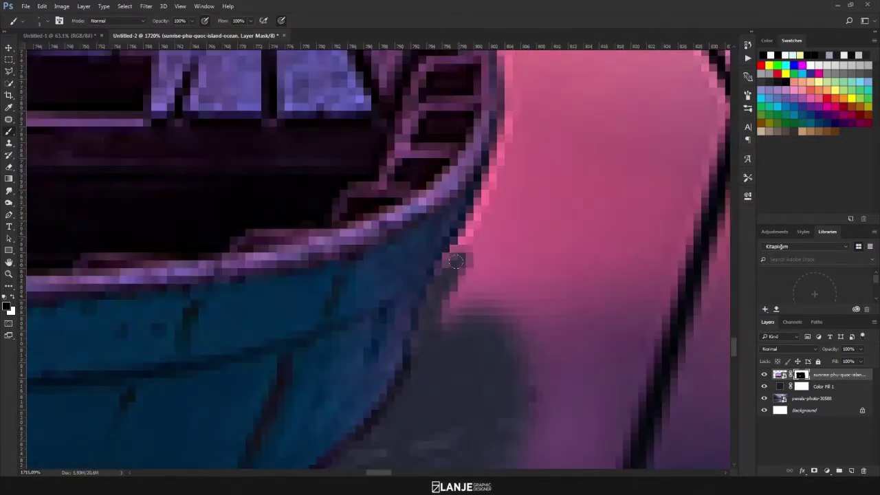
pyautogui.press('l')
pyautogui.moveTo(455, 261); pyautogui.dragTo(482, 393)
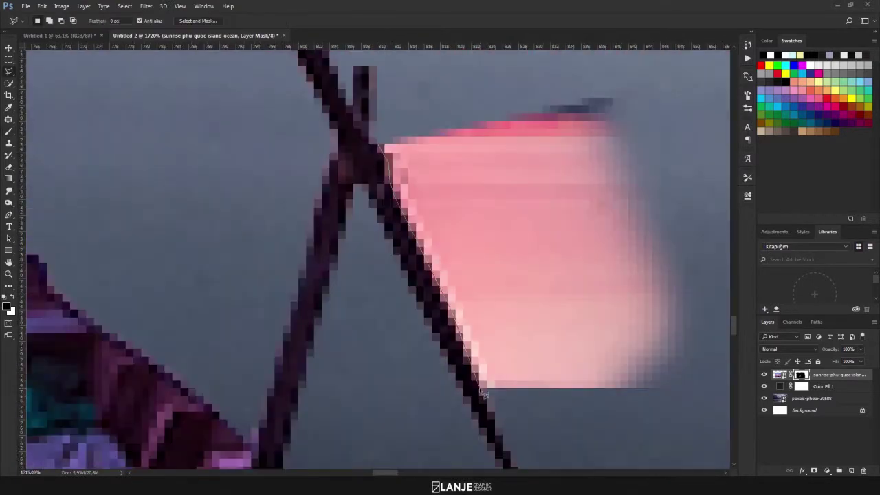
pyautogui.hotkey('ctrl', '0')
pyautogui.press('v')
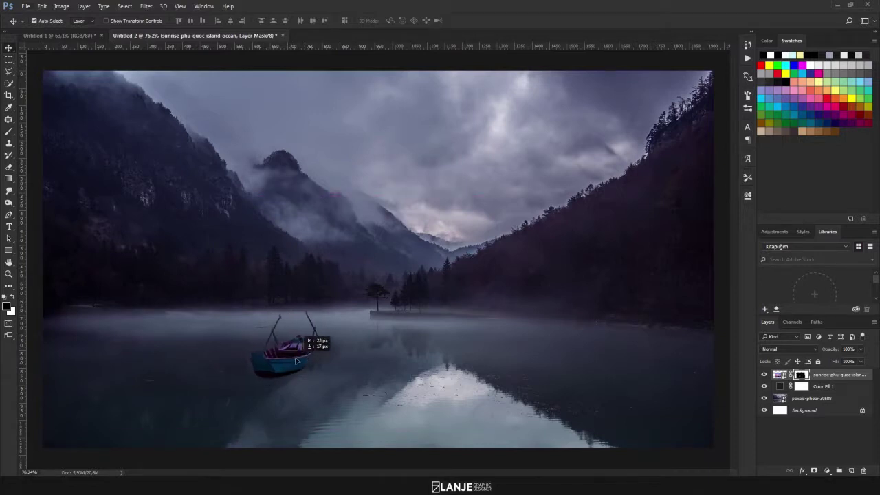
# - Check the boat's mask by disabling it and turning it back on
pyautogui.moveTo(307, 355); pyautogui.dragTo(308, 356)
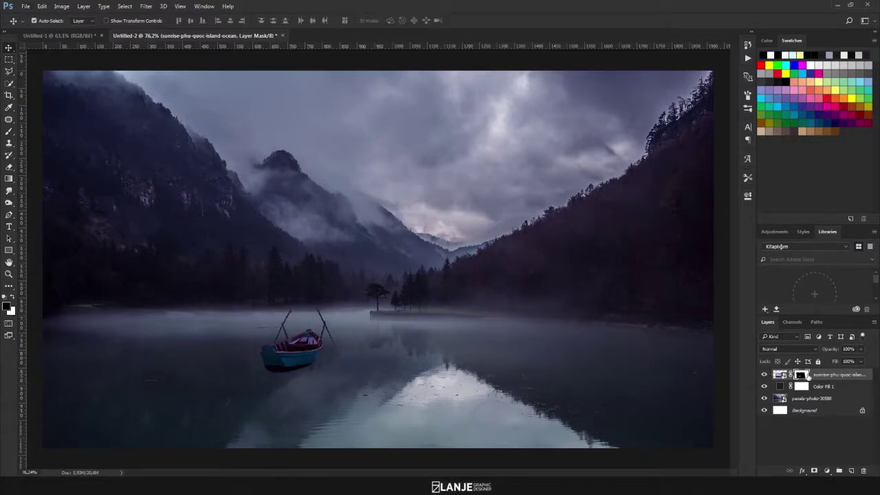
pyautogui.rightClick(800, 375)
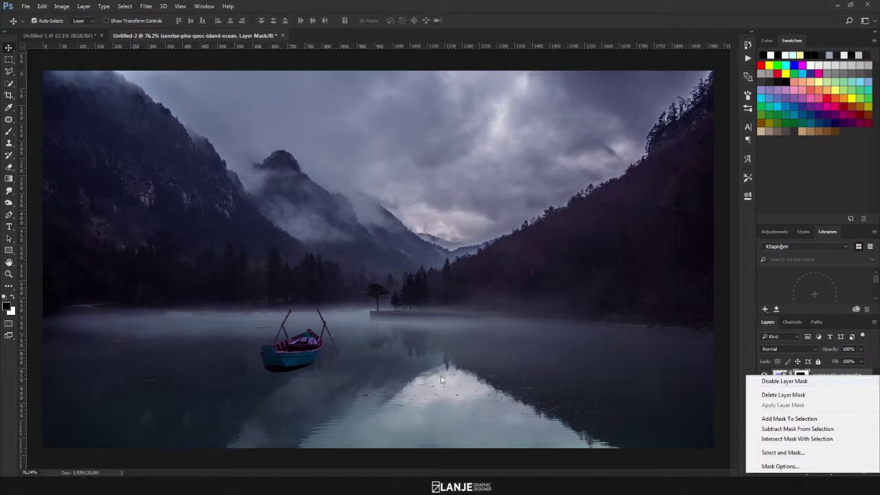
pyautogui.click(784, 381)
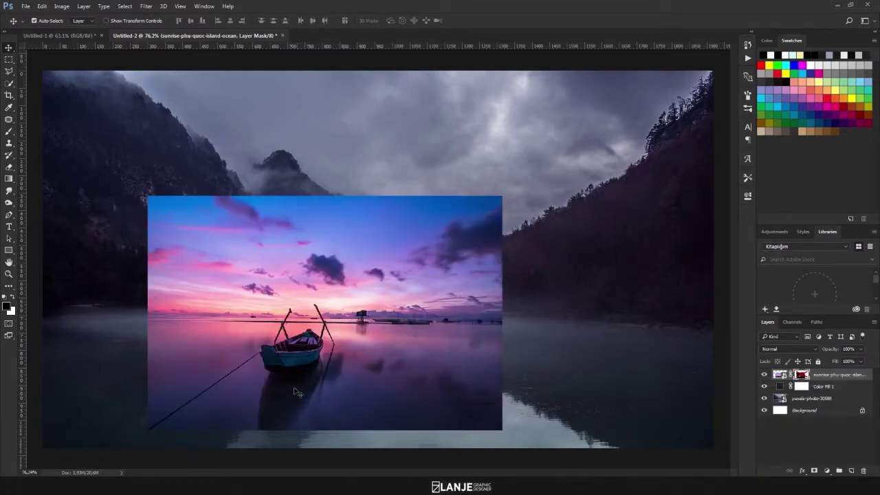
pyautogui.hotkey('ctrl', 'z')
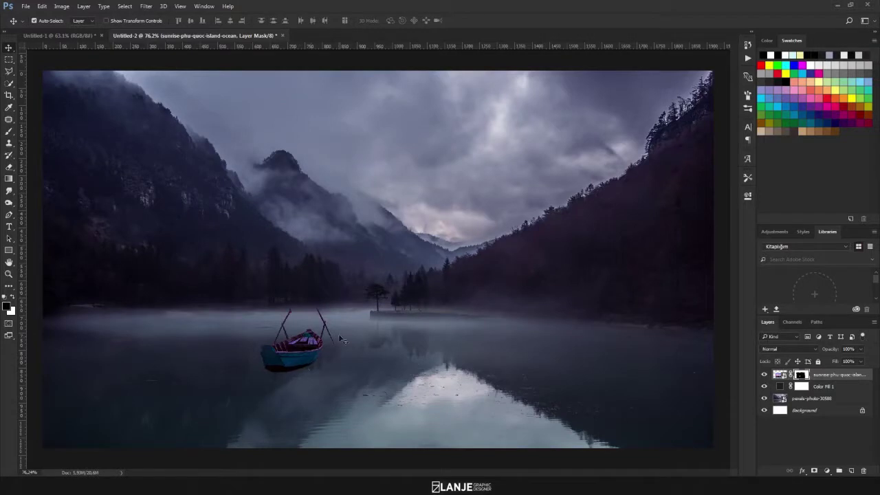
# - Duplicate the boat layer with Ctrl+J and select the lower copy's mask
pyautogui.hotkey('ctrl', '2')
pyautogui.hotkey('ctrl', 'j')
pyautogui.click(801, 387)
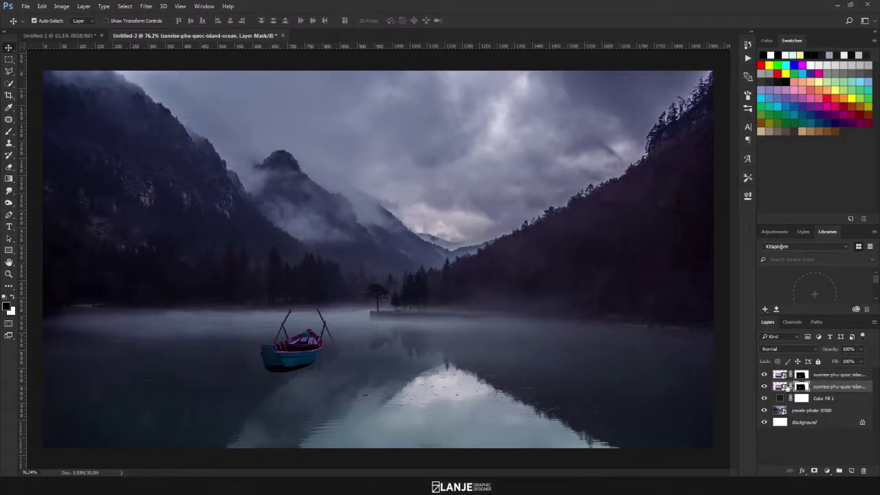
pyautogui.rightClick(807, 389)
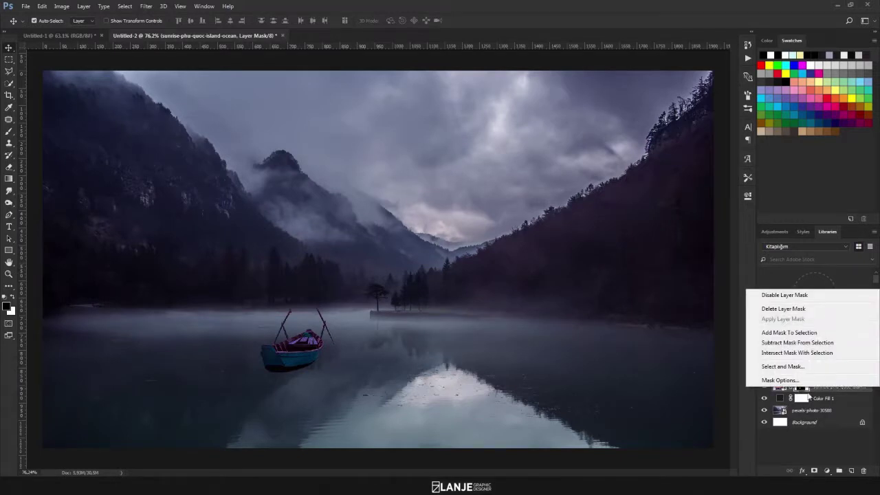
# - Apply the layer mask permanently to the lower boat copy
pyautogui.press('Escape')
pyautogui.rightClick(834, 389)
pyautogui.press('Escape')
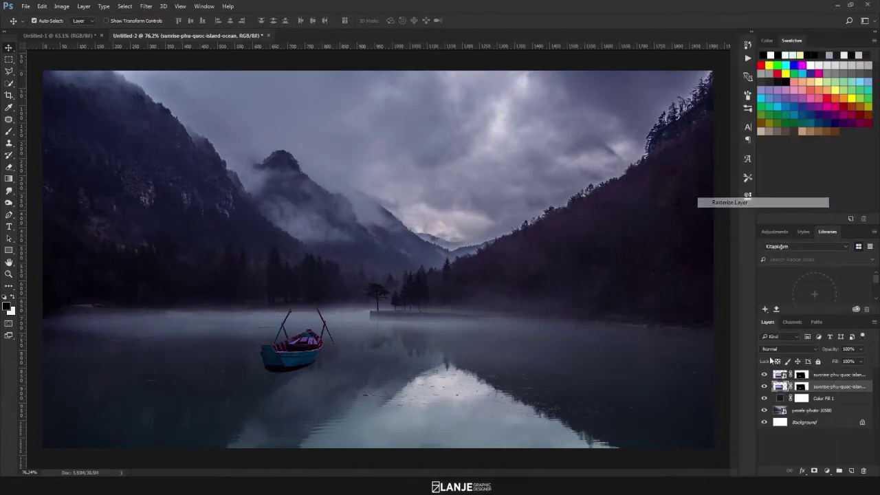
pyautogui.rightClick(801, 387)
pyautogui.click(783, 316)
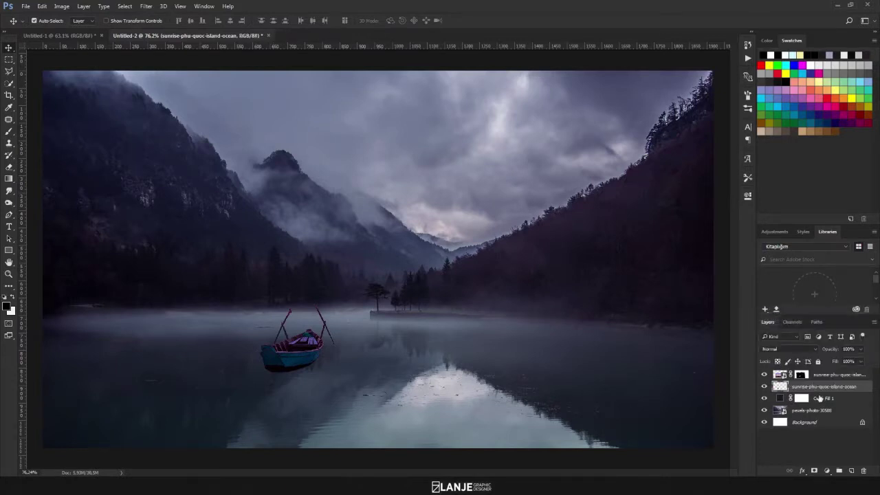
# - Flip the boat copy vertically and move it up and right above the boat
pyautogui.hotkey('ctrl', 't')
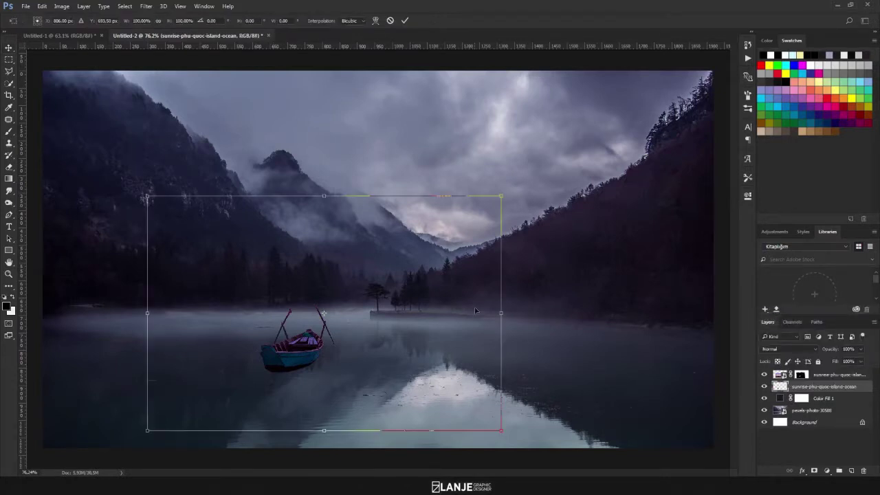
pyautogui.rightClick(352, 330)
pyautogui.click(319, 344)
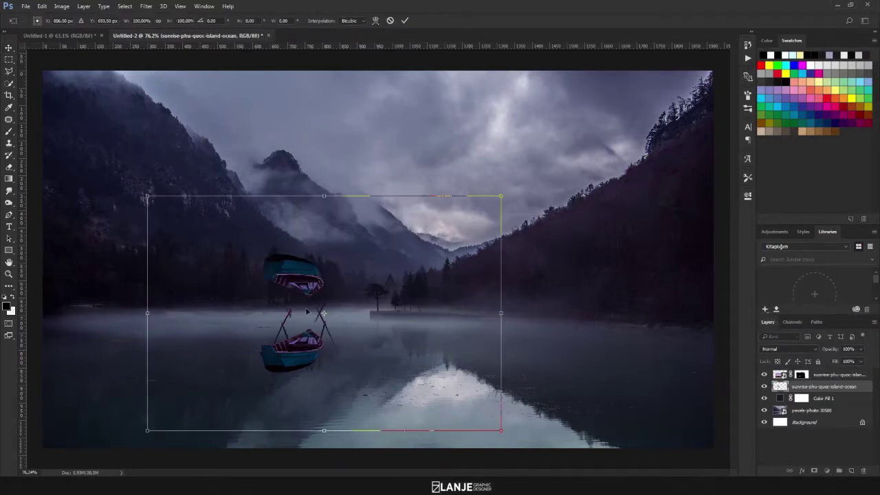
pyautogui.moveTo(298, 283)
pyautogui.mouseDown()
pyautogui.moveTo(360, 271)
pyautogui.moveTo(318, 254)
pyautogui.mouseUp()
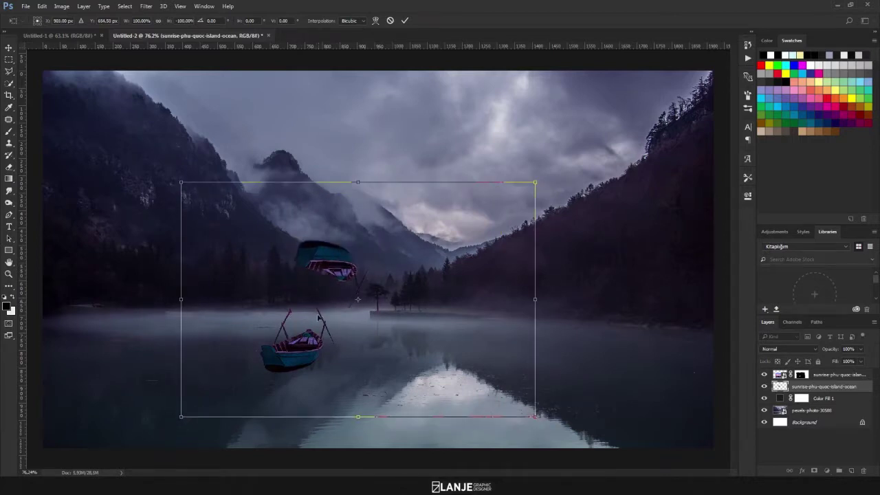
pyautogui.press('Return')
# - Turn the flipped copy solid black with Lightness -100 and move it under the boat
pyautogui.hotkey('ctrl', 'u')
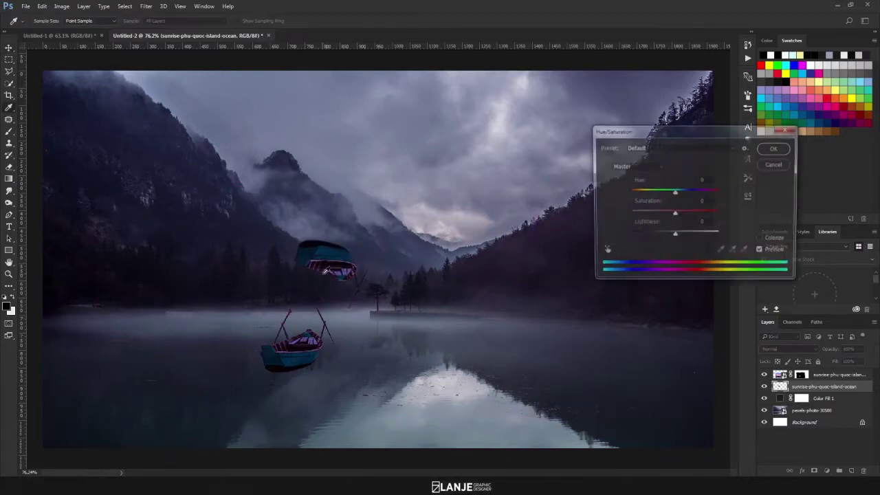
pyautogui.moveTo(624, 229); pyautogui.dragTo(613, 231)
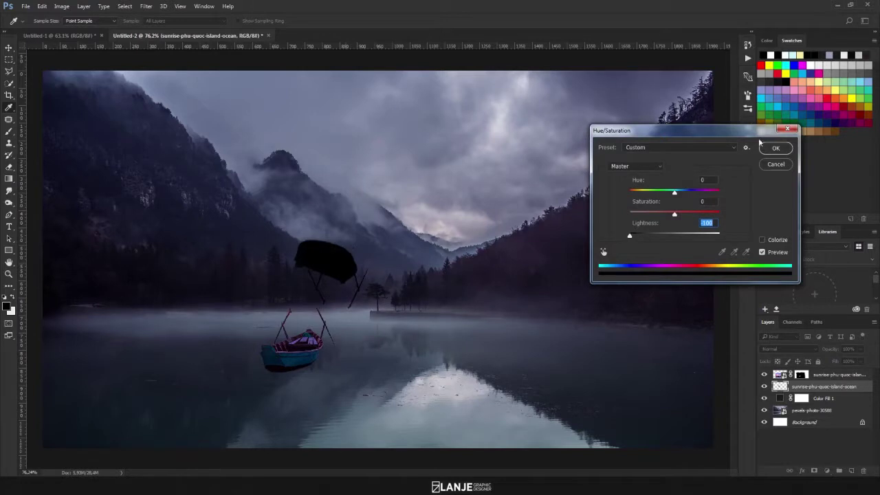
pyautogui.click(770, 149)
pyautogui.press('v')
pyautogui.moveTo(326, 254)
pyautogui.mouseDown()
pyautogui.moveTo(305, 357)
pyautogui.moveTo(357, 361)
pyautogui.mouseUp()
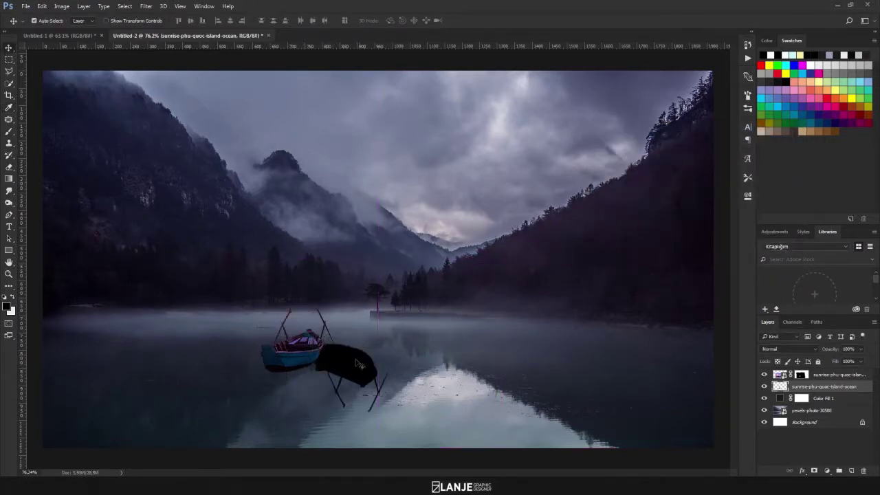
# - Set an 84 px brush, erase parts of the black shape, and drag it up near the trees
pyautogui.press('b')
pyautogui.keyDown('alt'); pyautogui.rightClick(365, 317); pyautogui.keyUp('alt')
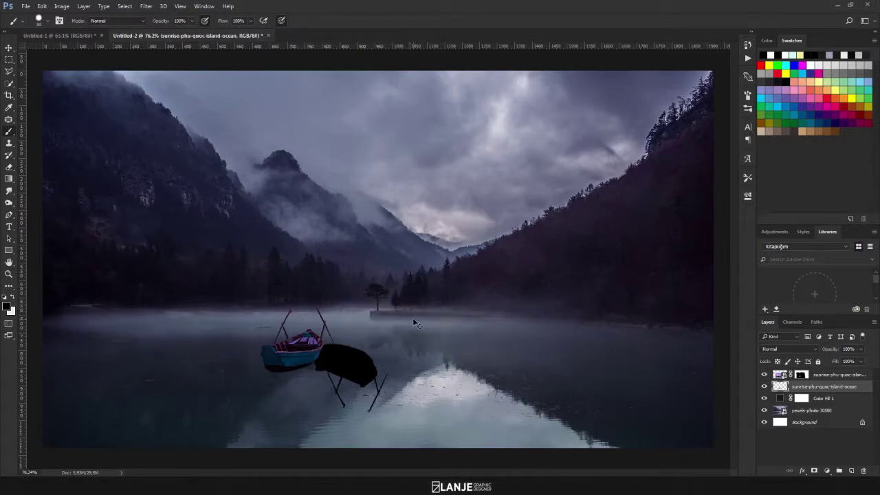
pyautogui.press('e')
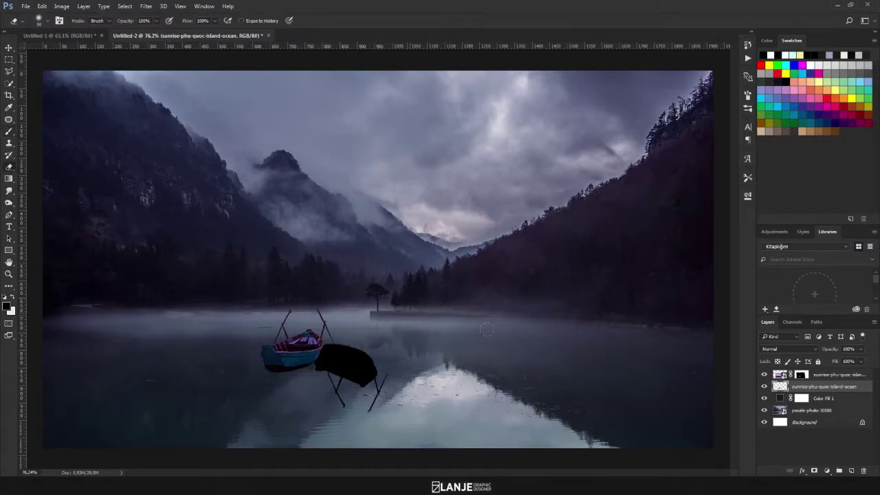
pyautogui.press('v')
pyautogui.moveTo(370, 380)
pyautogui.mouseDown()
pyautogui.moveTo(377, 373)
pyautogui.moveTo(320, 369)
pyautogui.mouseUp()
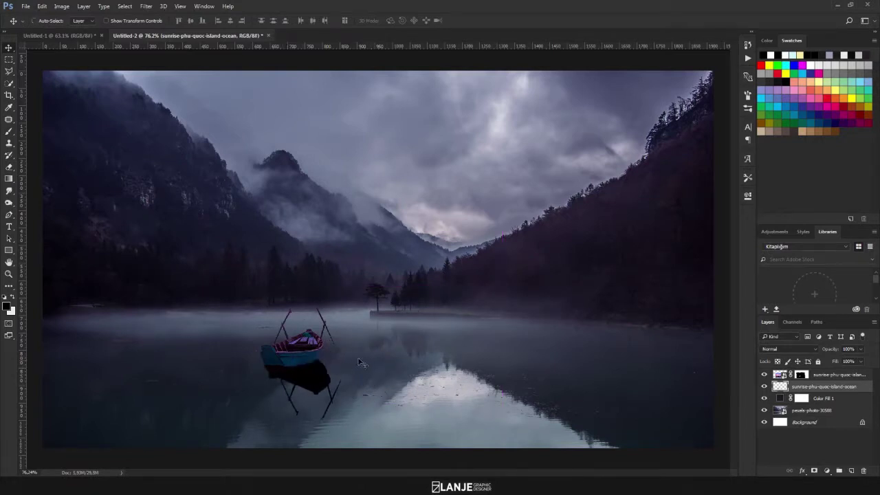
pyautogui.hotkey('ctrl', 't')
pyautogui.moveTo(303, 378); pyautogui.dragTo(410, 264)
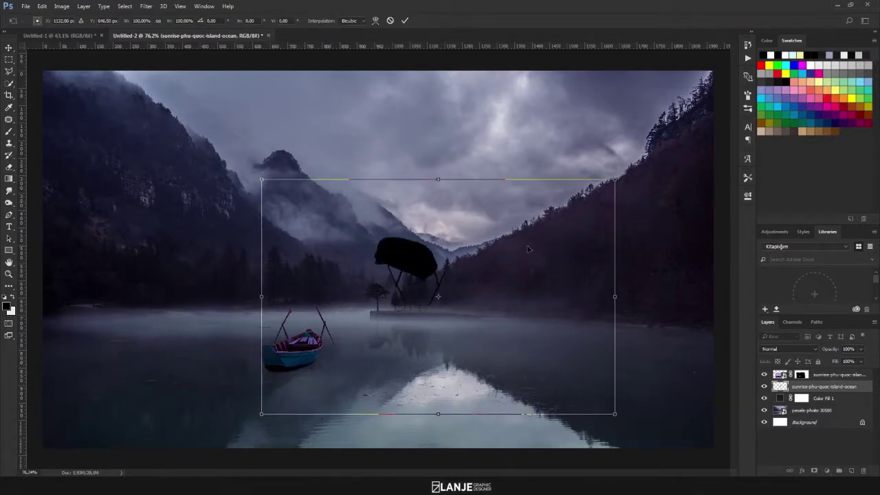
# - Copy a box around the black shape onto a new Layer 1 and delete the original
pyautogui.press('Return')
pyautogui.press('m')
pyautogui.moveTo(354, 219); pyautogui.dragTo(460, 310)
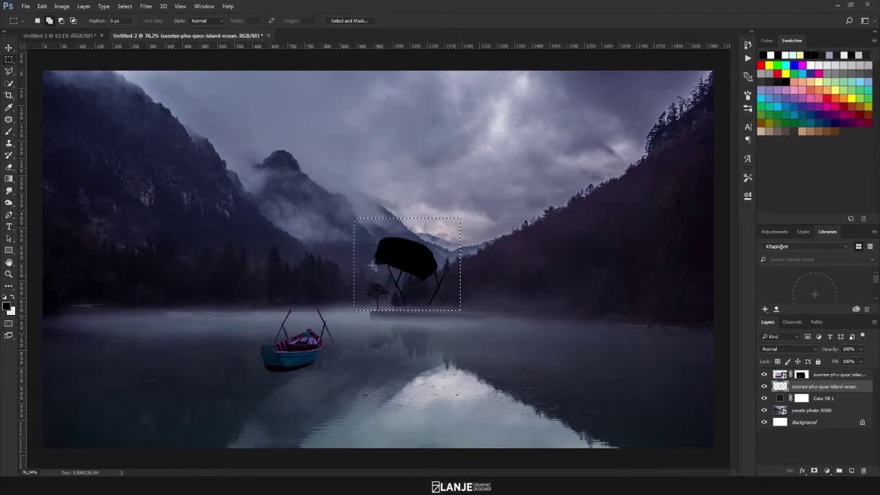
pyautogui.hotkey('ctrl', 'j')
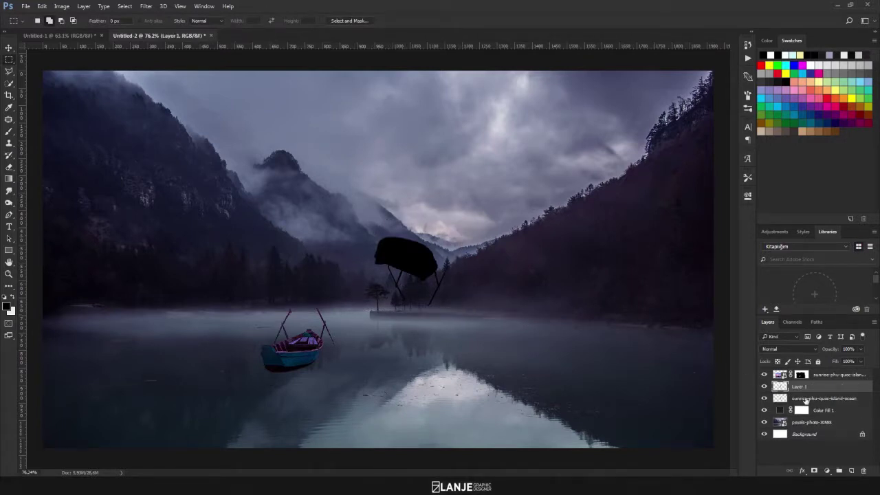
pyautogui.click(806, 401)
pyautogui.press('Delete')
# - Move the black shape onto the water beside the boat and start a transform
pyautogui.press('v')
pyautogui.moveTo(426, 252)
pyautogui.mouseDown()
pyautogui.moveTo(307, 373)
pyautogui.moveTo(316, 373)
pyautogui.mouseUp()
pyautogui.hotkey('ctrl', 't')
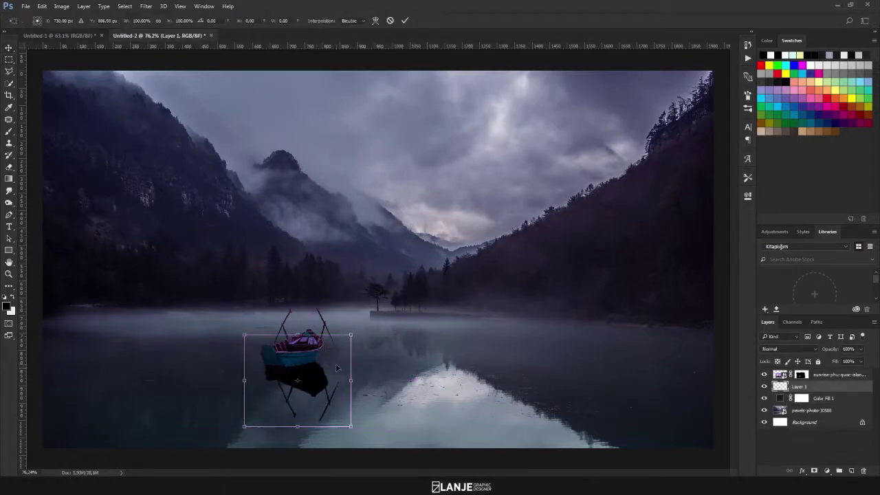
pyautogui.rightClick(334, 365)
# - Bend the reflection's top corner up and pull its bottom edge down below the image
pyautogui.click(337, 286)
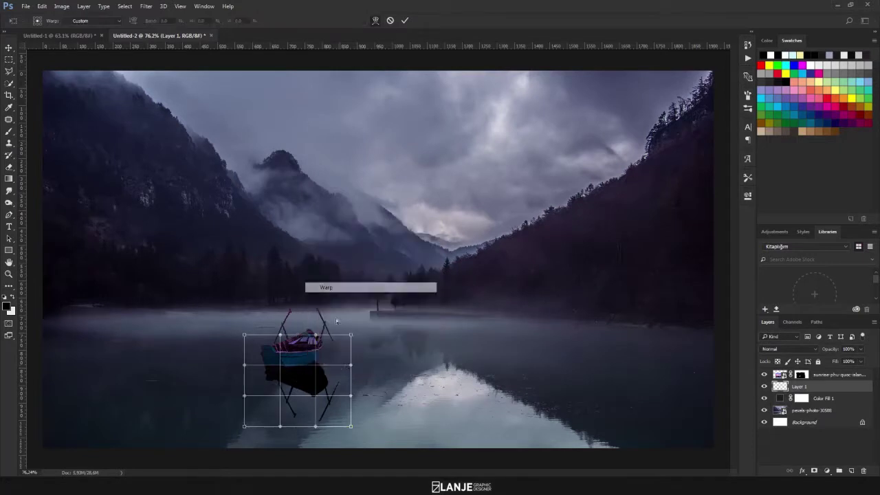
pyautogui.scroll(5, 314, 417)
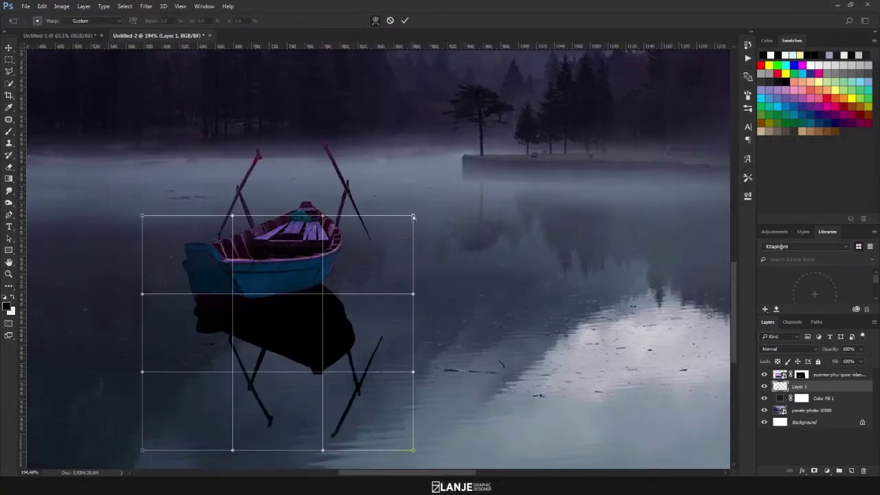
pyautogui.moveTo(413, 217); pyautogui.dragTo(402, 115)
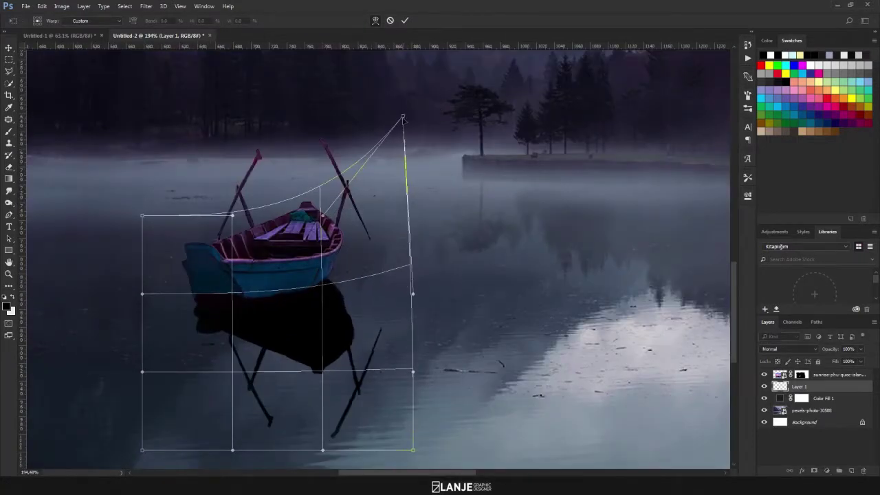
pyautogui.moveTo(370, 254); pyautogui.dragTo(369, 244)
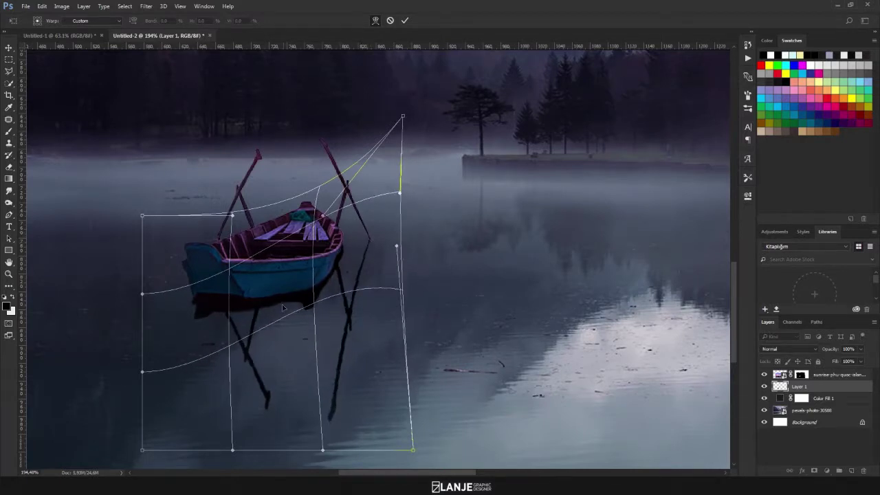
pyautogui.moveTo(282, 307)
pyautogui.mouseDown()
pyautogui.moveTo(373, 266)
pyautogui.moveTo(372, 244)
pyautogui.mouseUp()
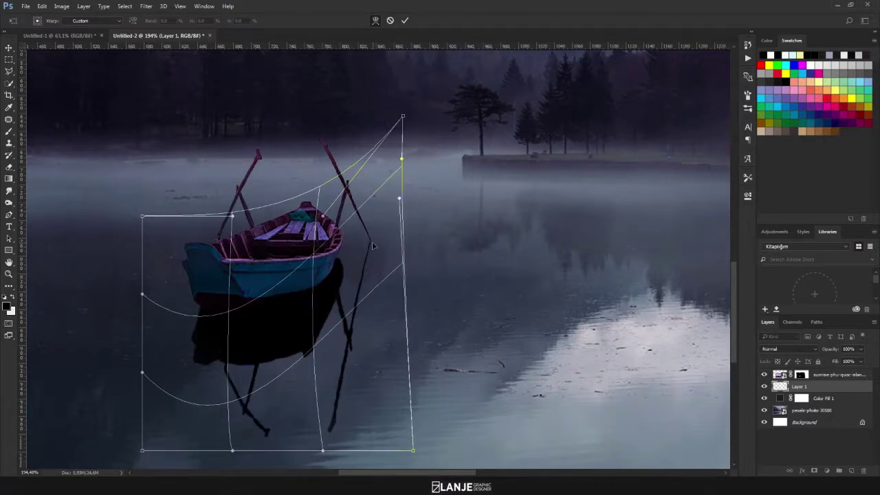
pyautogui.scroll(-3, 141, 452)
pyautogui.moveTo(170, 408); pyautogui.dragTo(170, 453)
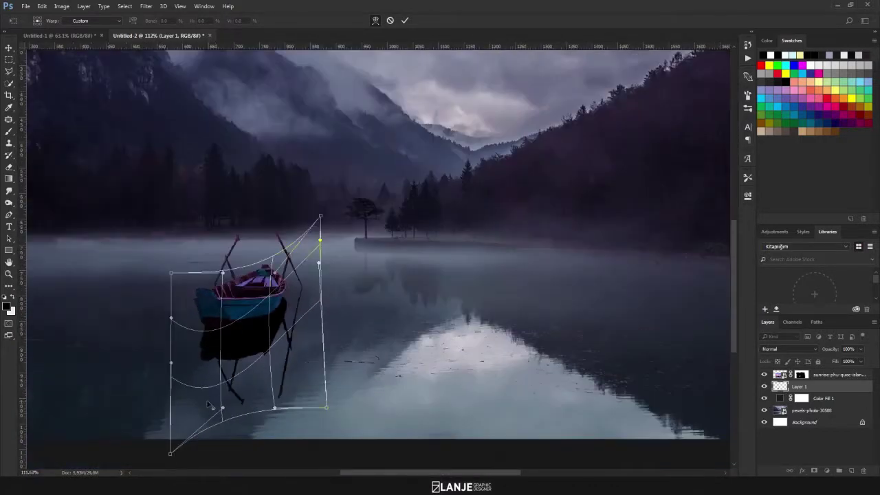
pyautogui.scroll(-2, 208, 404)
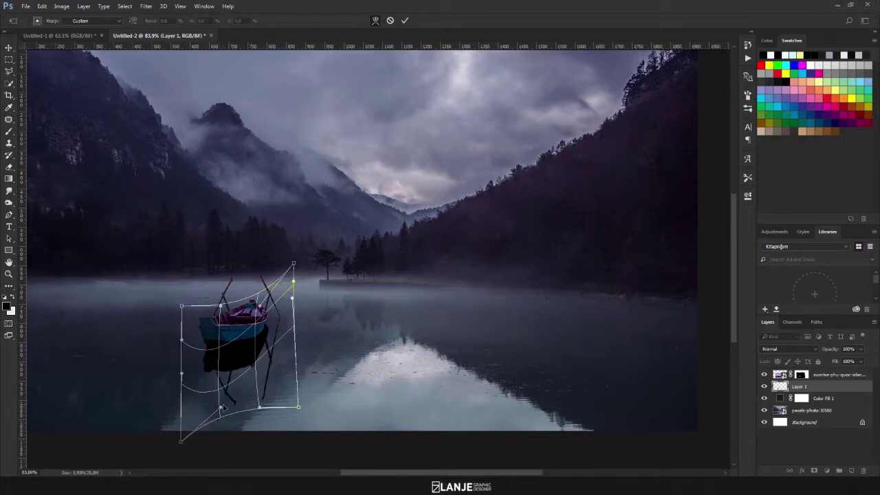
pyautogui.moveTo(219, 408); pyautogui.dragTo(214, 449)
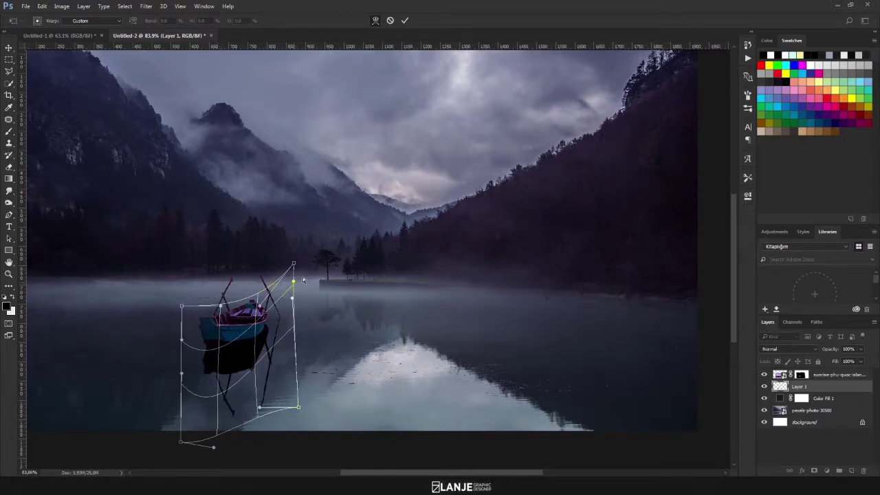
# - Widen and fine-tune the lower-left curves of the reflection, then commit the warp
pyautogui.moveTo(182, 306); pyautogui.dragTo(167, 305)
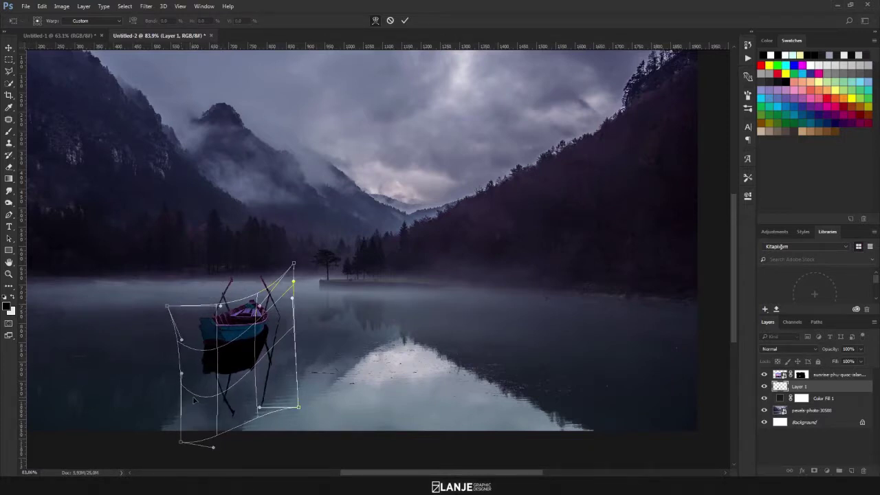
pyautogui.moveTo(181, 441); pyautogui.dragTo(126, 446)
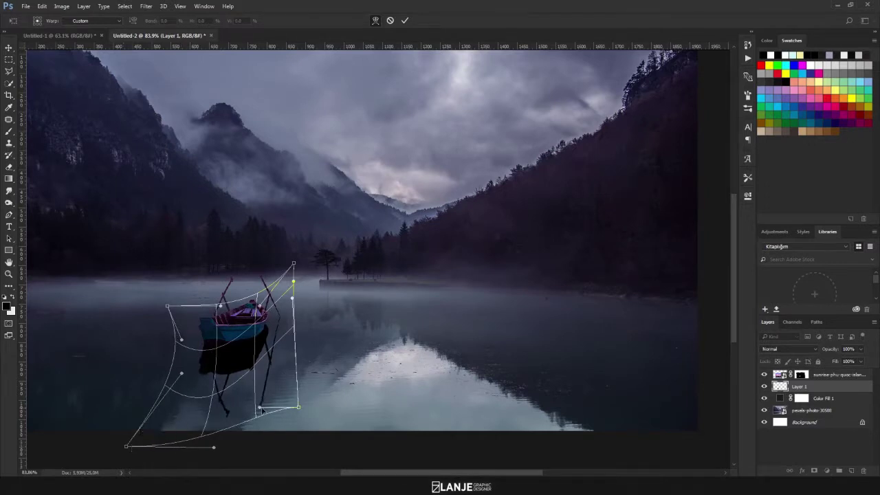
pyautogui.moveTo(263, 425); pyautogui.dragTo(266, 437)
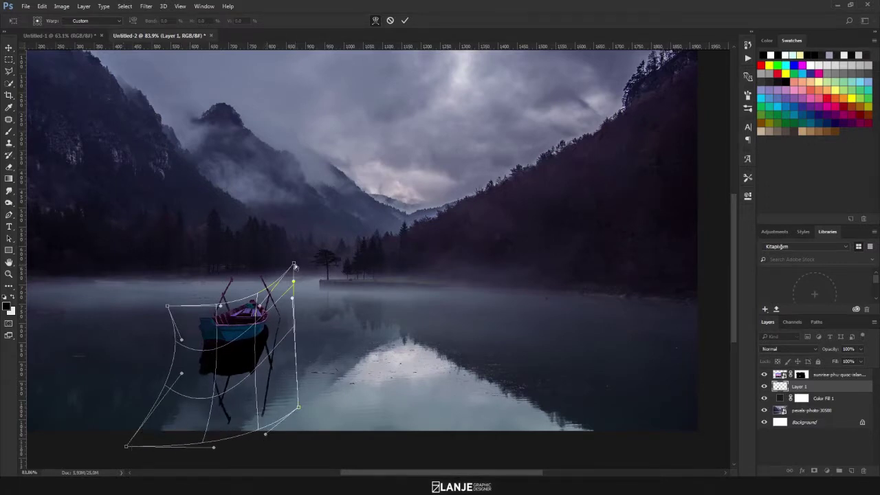
pyautogui.moveTo(294, 264); pyautogui.dragTo(259, 289)
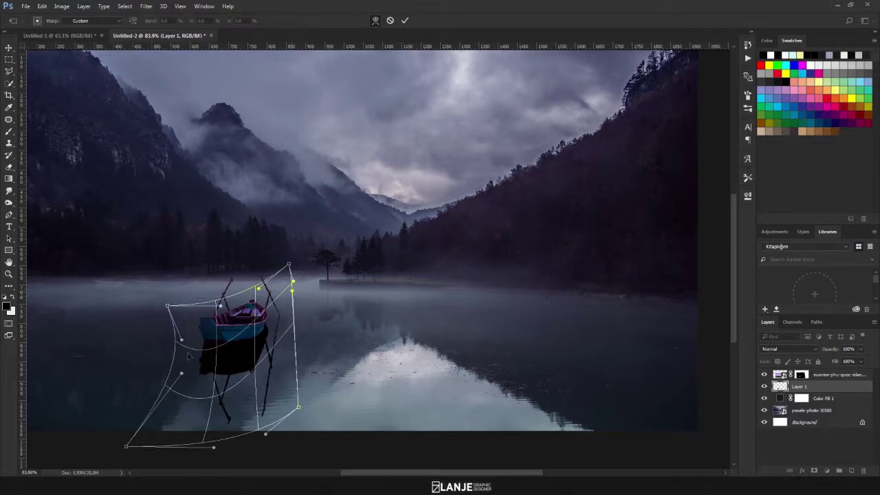
pyautogui.moveTo(208, 359); pyautogui.dragTo(123, 446)
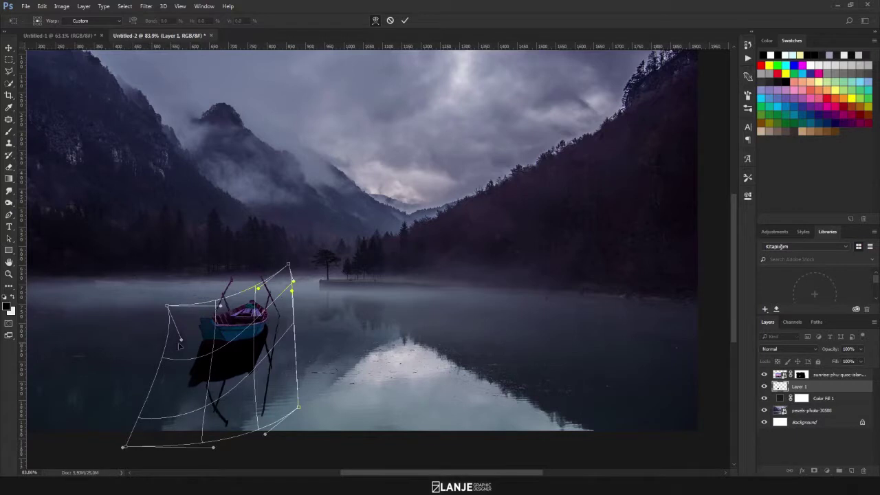
pyautogui.moveTo(181, 339)
pyautogui.mouseDown()
pyautogui.moveTo(168, 355)
pyautogui.moveTo(191, 366)
pyautogui.mouseUp()
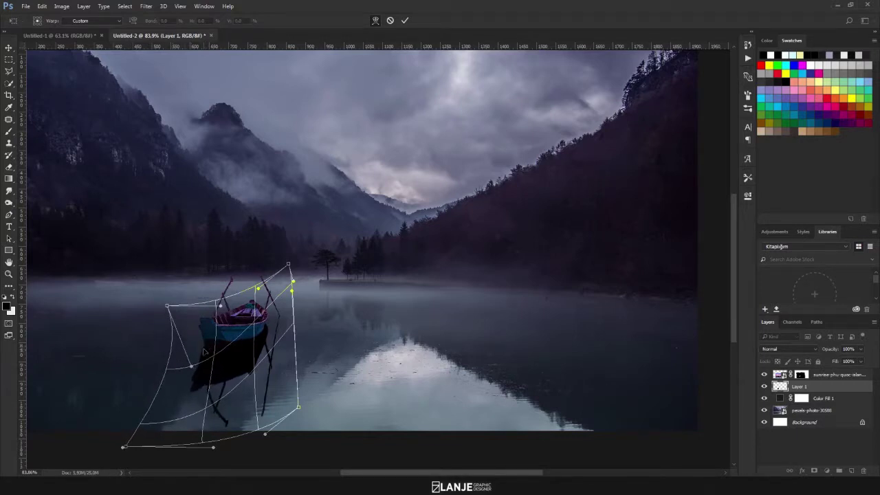
pyautogui.moveTo(214, 450)
pyautogui.mouseDown()
pyautogui.moveTo(214, 439)
pyautogui.moveTo(265, 422)
pyautogui.mouseUp()
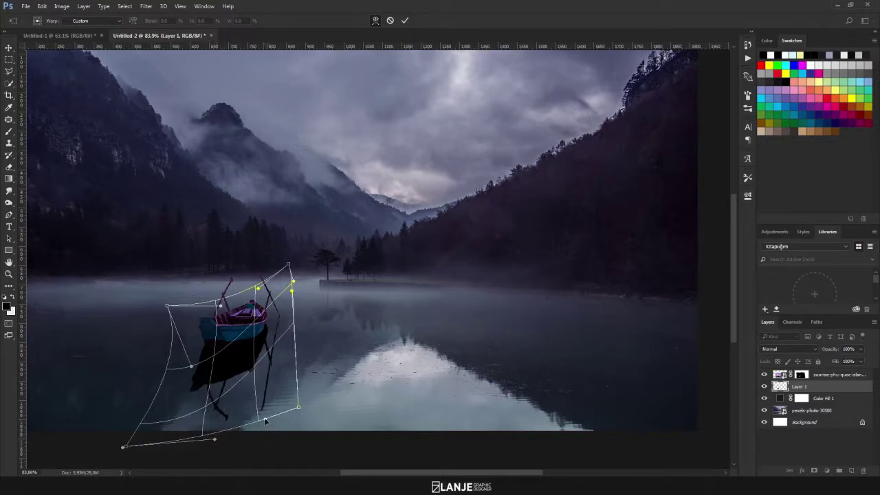
pyautogui.moveTo(208, 441); pyautogui.dragTo(193, 431)
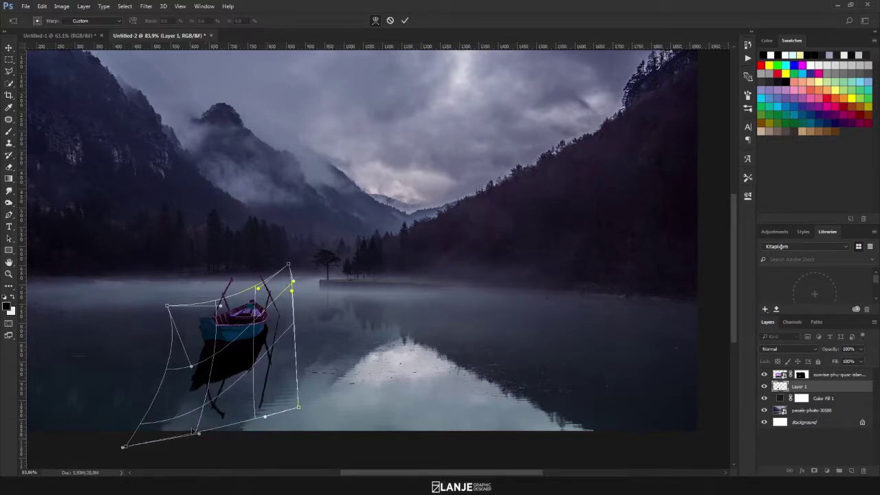
pyautogui.moveTo(191, 368); pyautogui.dragTo(187, 369)
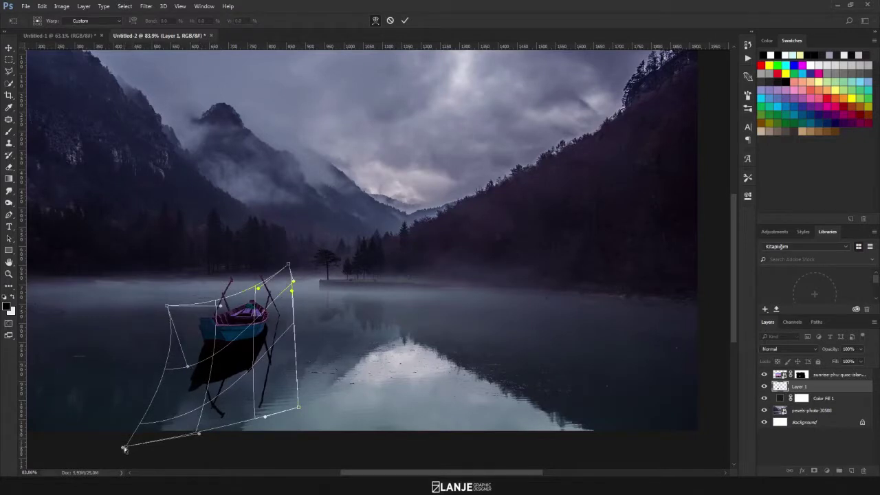
pyautogui.moveTo(123, 448)
pyautogui.mouseDown()
pyautogui.moveTo(130, 459)
pyautogui.moveTo(143, 444)
pyautogui.mouseUp()
pyautogui.moveTo(186, 369); pyautogui.dragTo(185, 369)
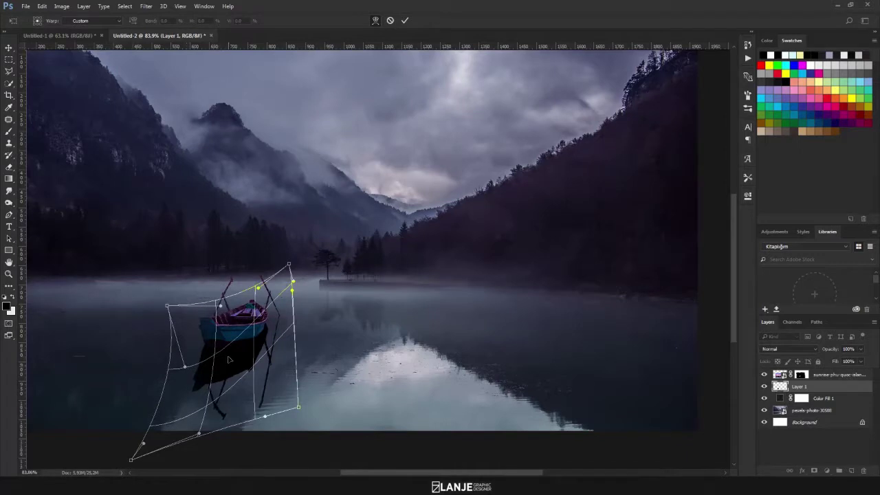
pyautogui.press('Return')
pyautogui.scroll(3, 221, 399)
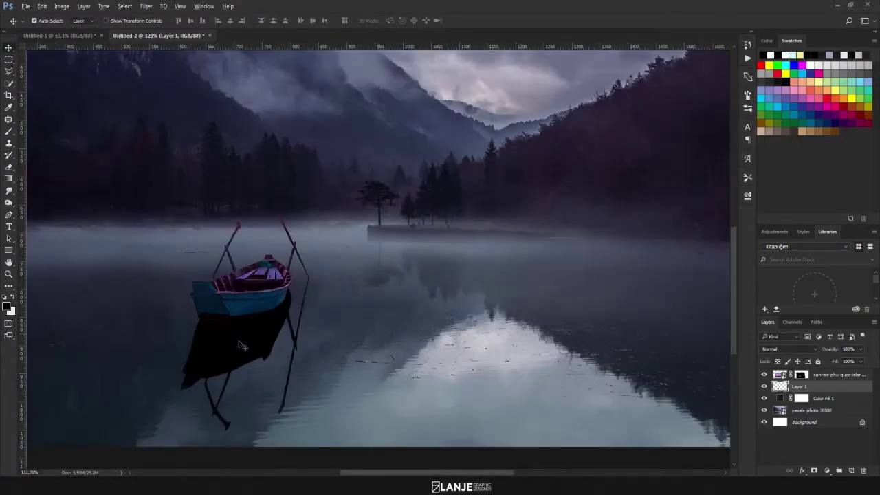
# - Fit the lake composite on screen with Ctrl+0 and zoom out slightly
pyautogui.hotkey('ctrl', '0')
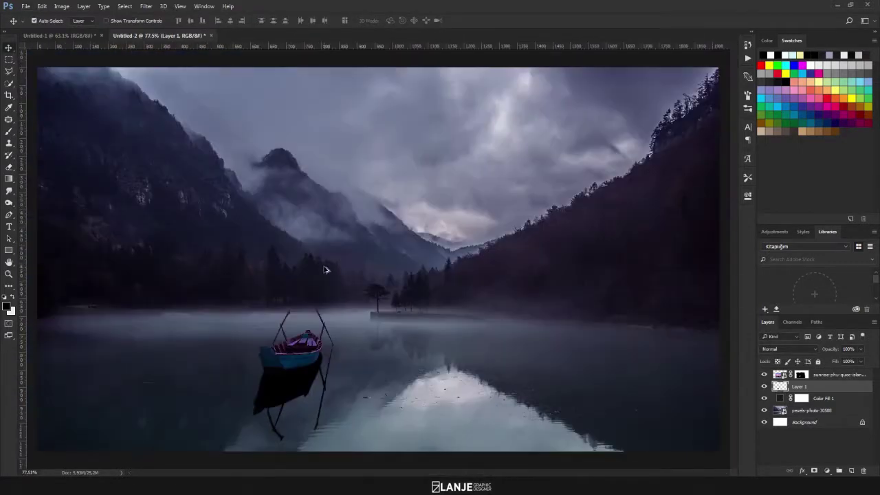
pyautogui.scroll(-1, 353, 346)
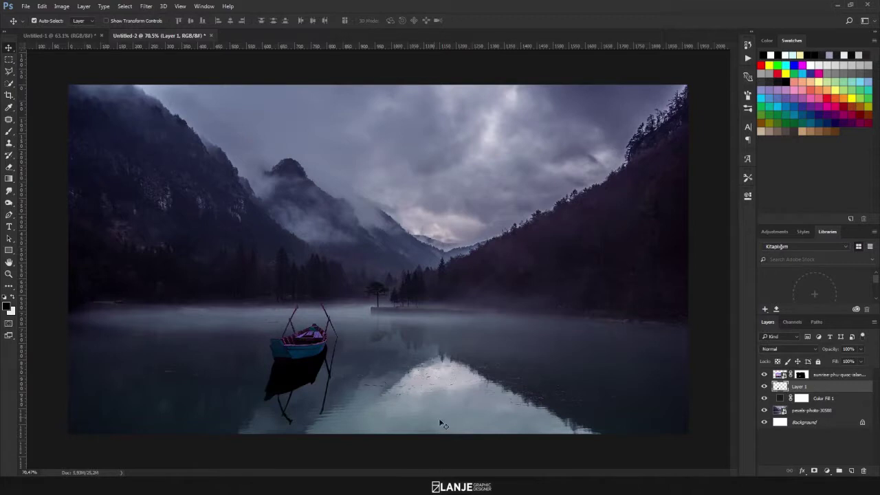
# - Convert Layer 1 to a smart object and apply a 6.3-pixel Gaussian Blur smart filter
pyautogui.rightClick(817, 391)
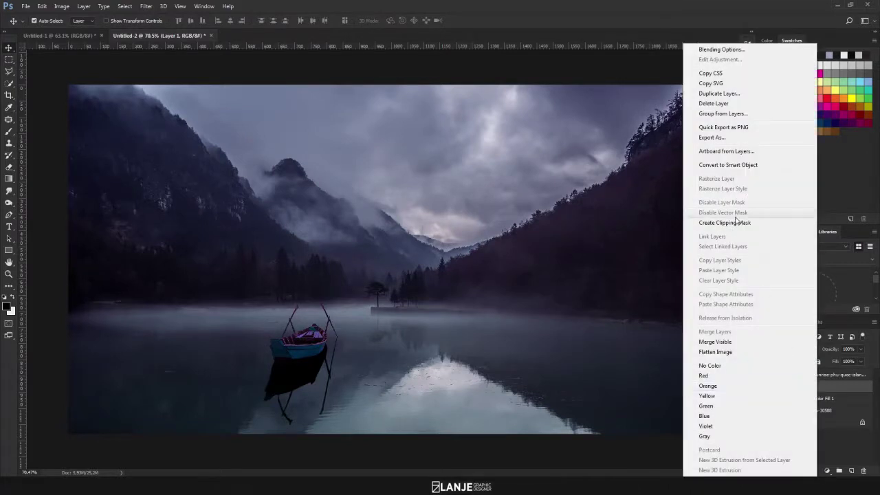
pyautogui.click(715, 164)
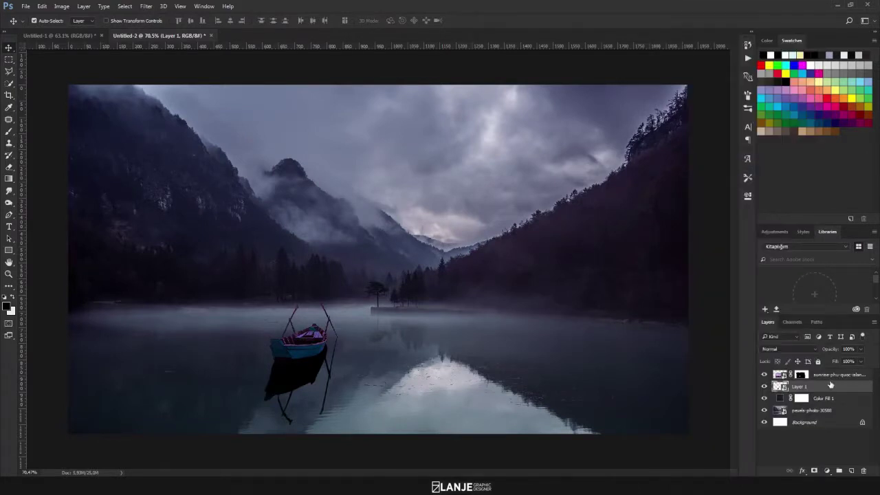
pyautogui.click(146, 7)
pyautogui.moveTo(151, 108)
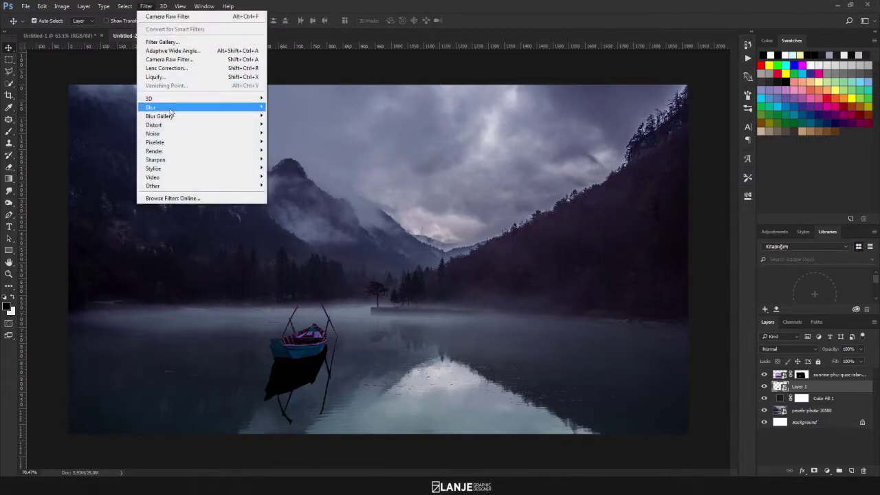
pyautogui.click(109, 142)
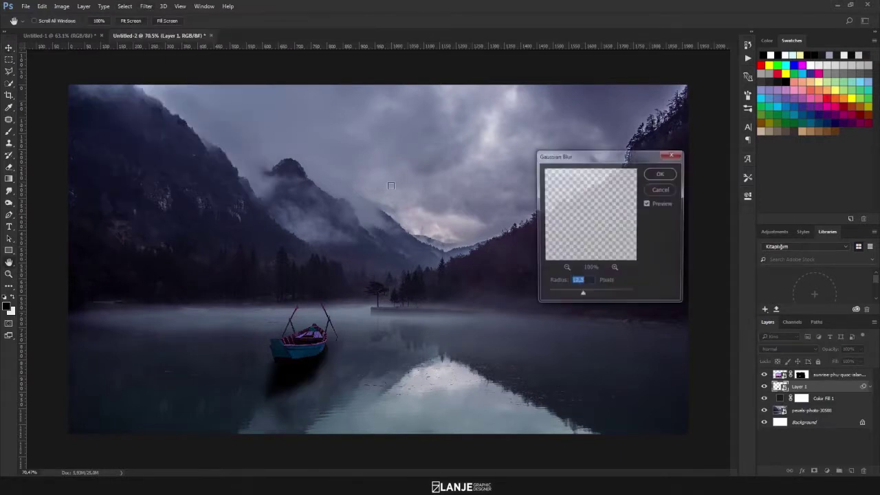
pyautogui.moveTo(571, 298); pyautogui.dragTo(574, 297)
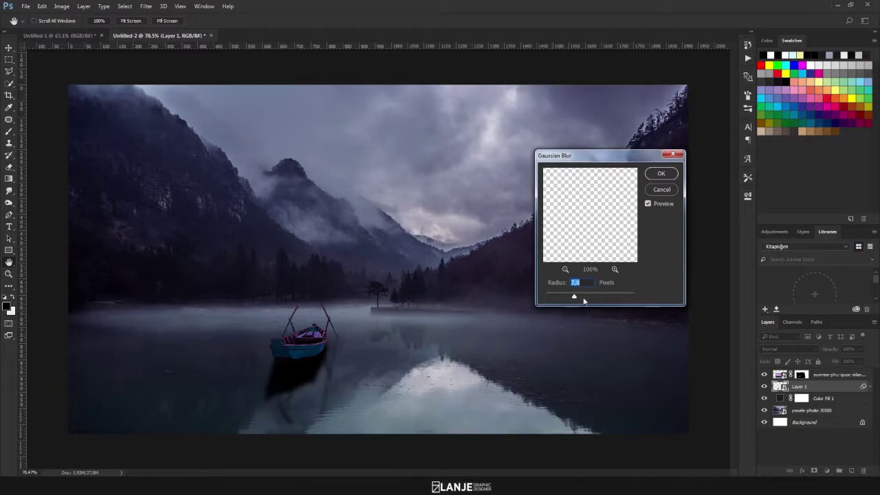
pyautogui.moveTo(574, 298); pyautogui.dragTo(572, 299)
pyautogui.click(660, 173)
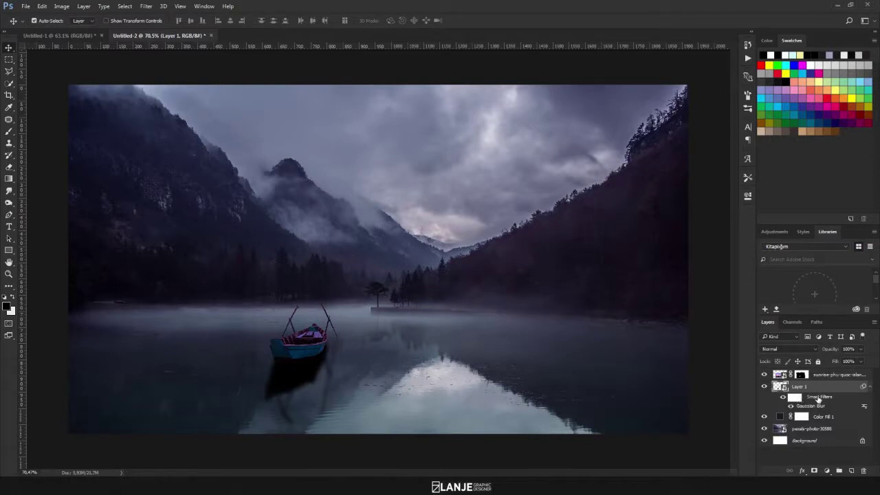
pyautogui.click(795, 398)
# - Draw a gradient on the blur filter mask fading from the boat down to the bottom
pyautogui.click(9, 179)
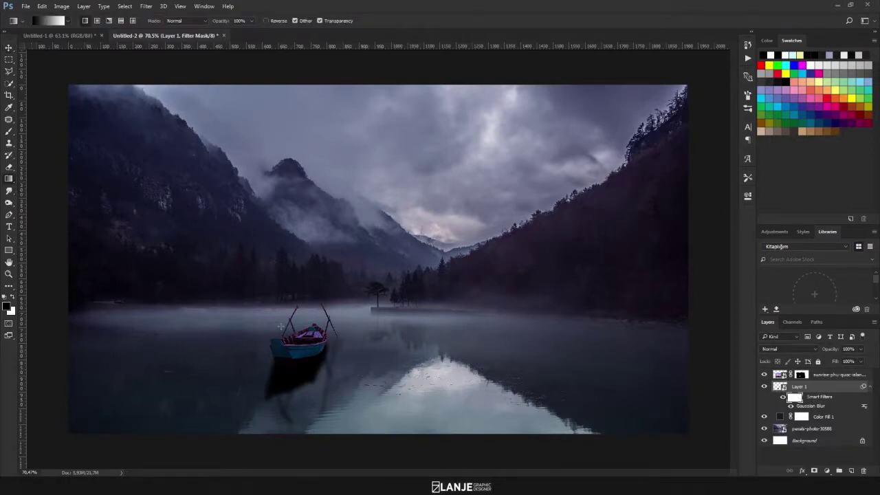
pyautogui.moveTo(307, 342); pyautogui.dragTo(305, 440)
pyautogui.moveTo(318, 311); pyautogui.dragTo(316, 446)
pyautogui.moveTo(316, 327); pyautogui.dragTo(315, 451)
pyautogui.moveTo(318, 318); pyautogui.dragTo(317, 441)
pyautogui.scroll(3, 255, 416)
pyautogui.scroll(2, 337, 356)
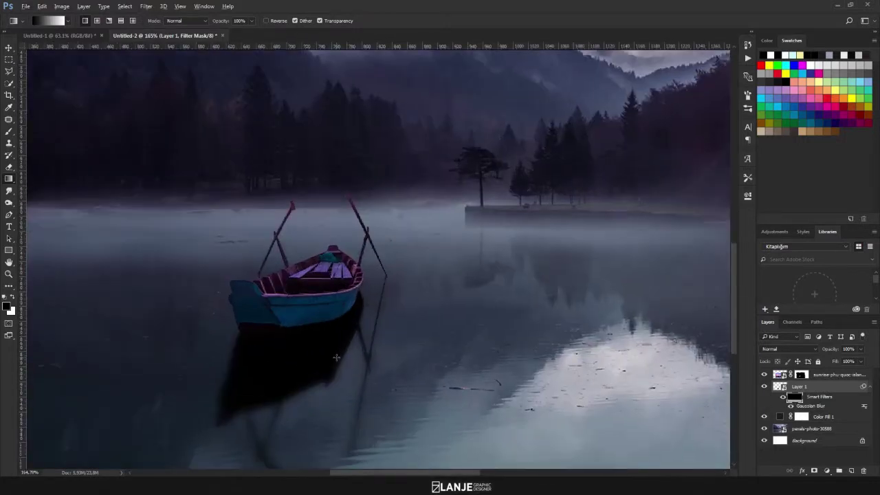
# - Select the Brush with a white foreground colour and 26% opacity
pyautogui.click(8, 134)
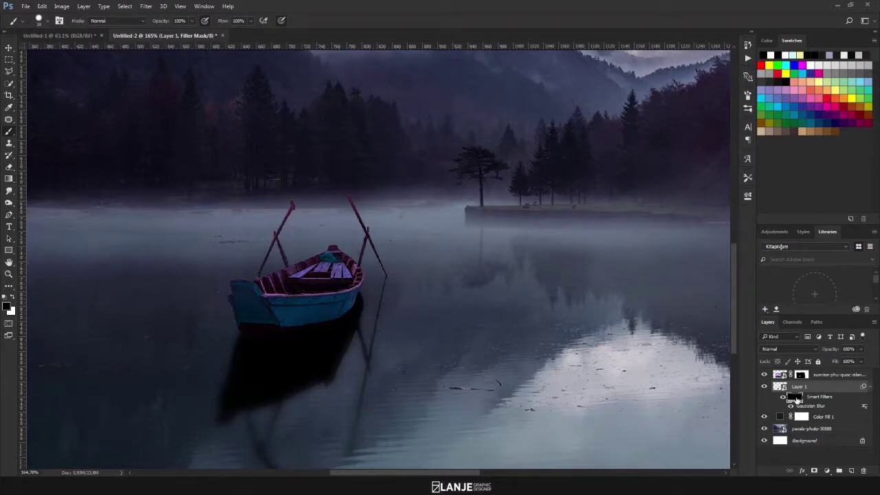
pyautogui.press('x')
pyautogui.moveTo(161, 21); pyautogui.dragTo(137, 28)
pyautogui.scroll(-3, 274, 406)
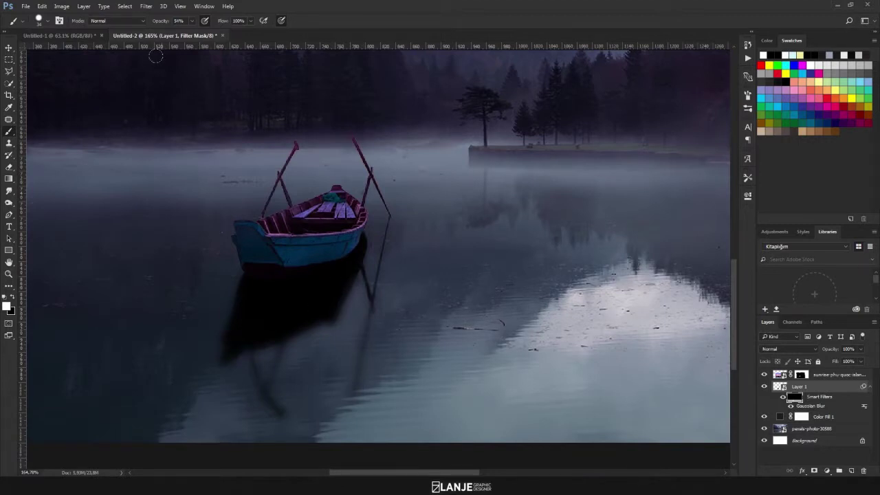
pyautogui.moveTo(161, 22); pyautogui.dragTo(148, 25)
pyautogui.scroll(-3, 345, 265)
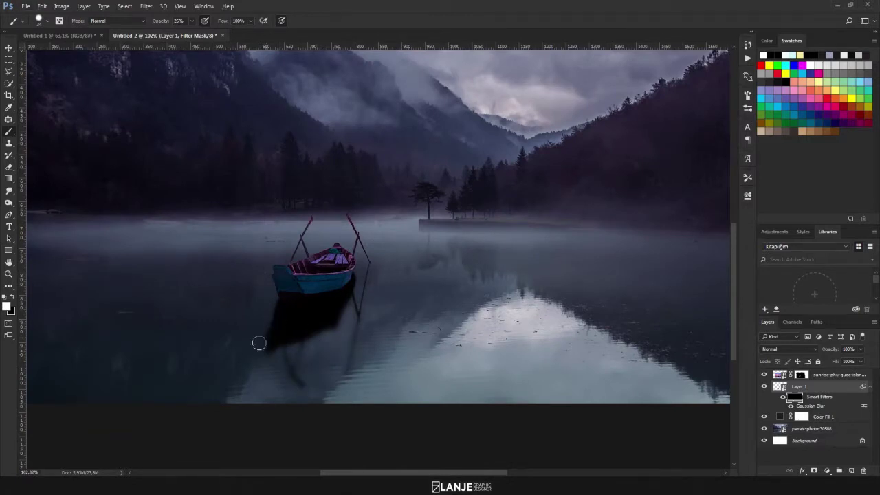
pyautogui.scroll(-2, 408, 324)
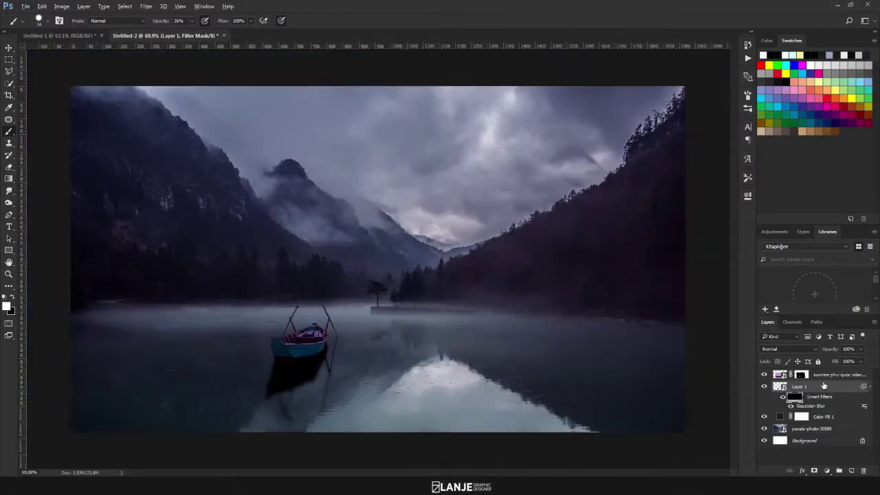
# - Try Soft Light, Overlay and Hard Light blending on Layer 1, setting its opacity to 70%
pyautogui.click(823, 385)
pyautogui.click(779, 350)
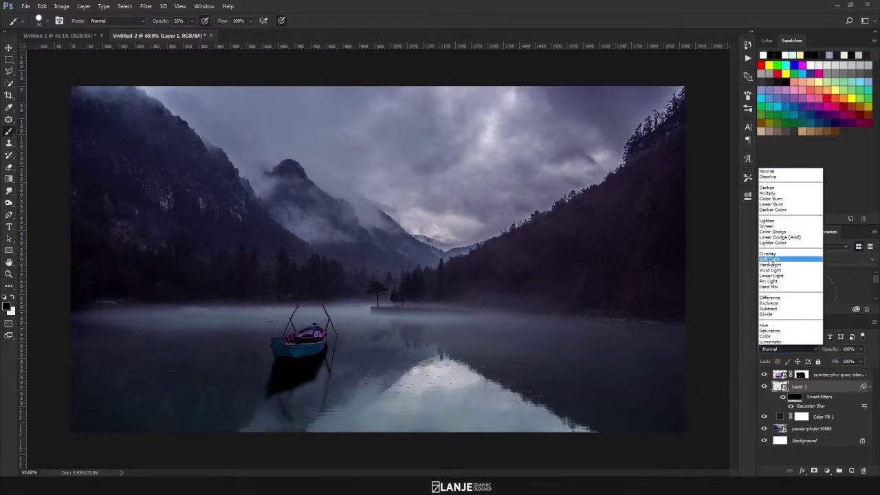
pyautogui.click(772, 265)
pyautogui.press('Up')
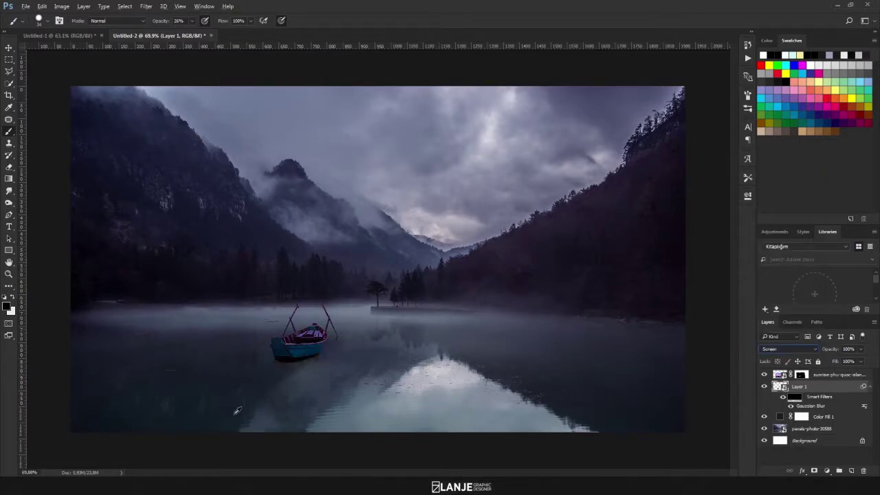
pyautogui.press('Down')
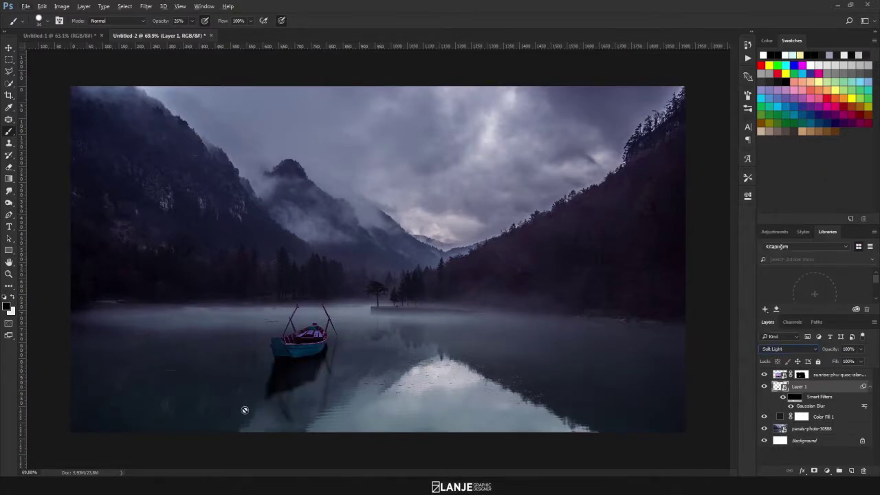
pyautogui.press('Down')
pyautogui.press('Up')
pyautogui.moveTo(828, 350); pyautogui.dragTo(814, 350)
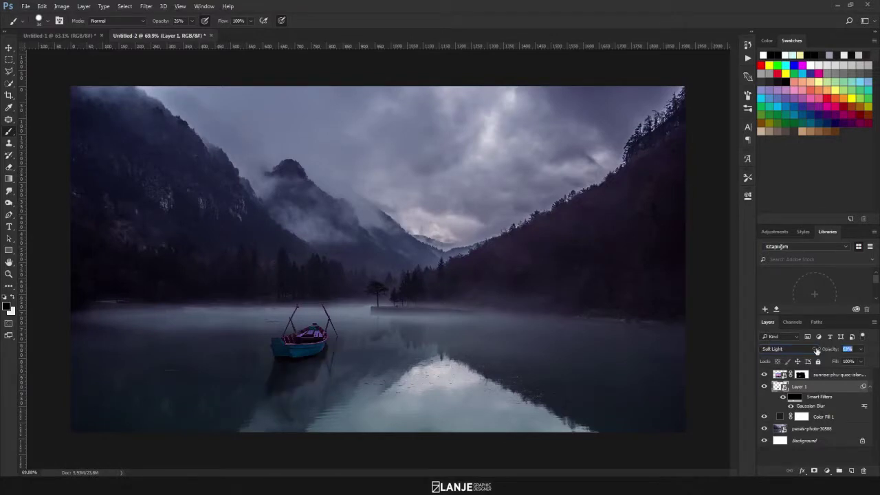
pyautogui.press('Return')
# - Return Layer 1 to Normal blending and lower its opacity below 70%
pyautogui.click(8, 46)
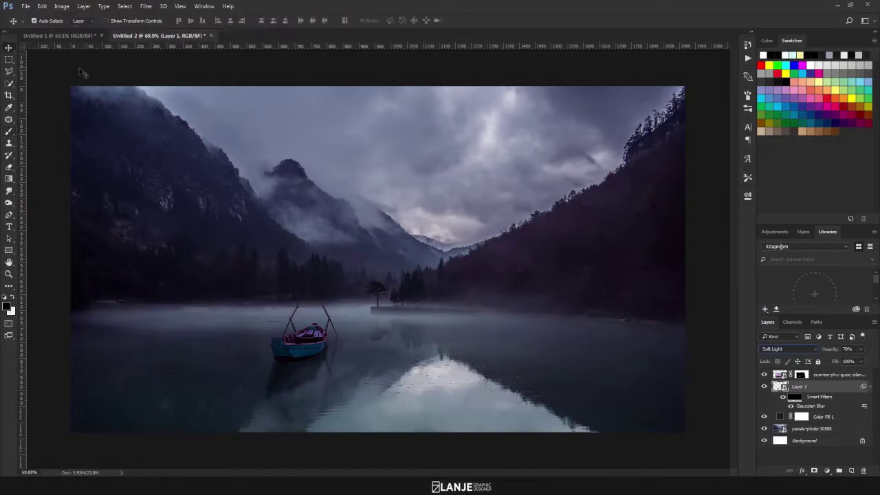
pyautogui.click(84, 73)
pyautogui.keyDown('alt'); pyautogui.scroll(2, 282, 399); pyautogui.keyUp('alt')
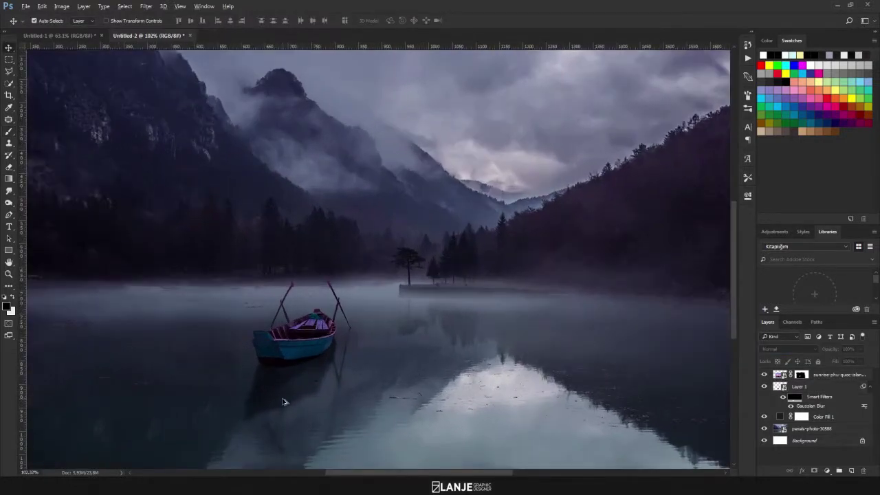
pyautogui.keyDown('alt'); pyautogui.scroll(2, 283, 401); pyautogui.keyUp('alt')
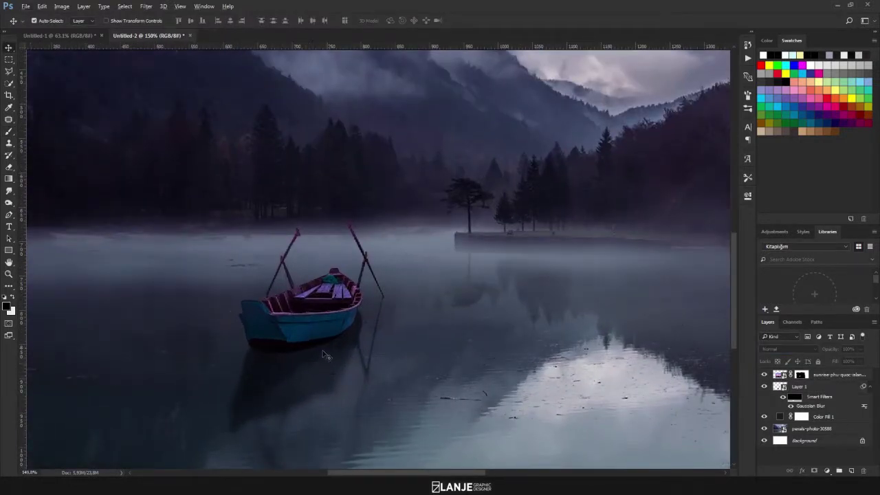
pyautogui.click(821, 386)
pyautogui.click(784, 348)
pyautogui.click(773, 172)
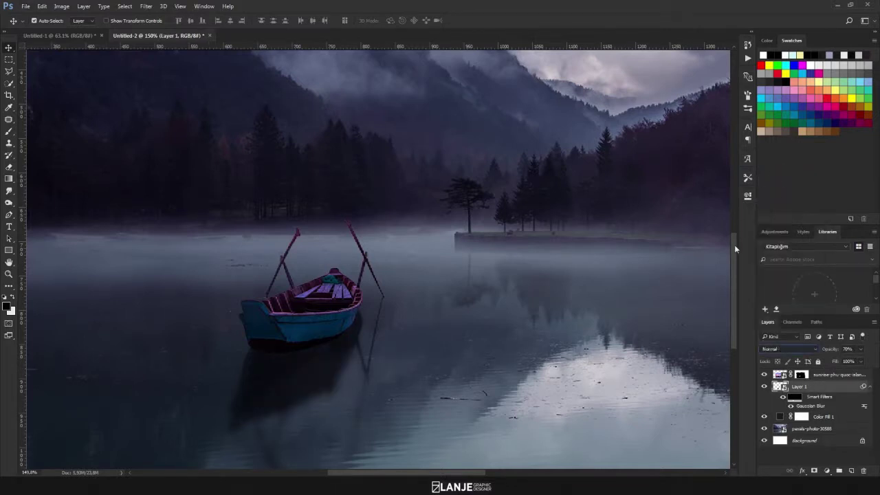
pyautogui.click(797, 453)
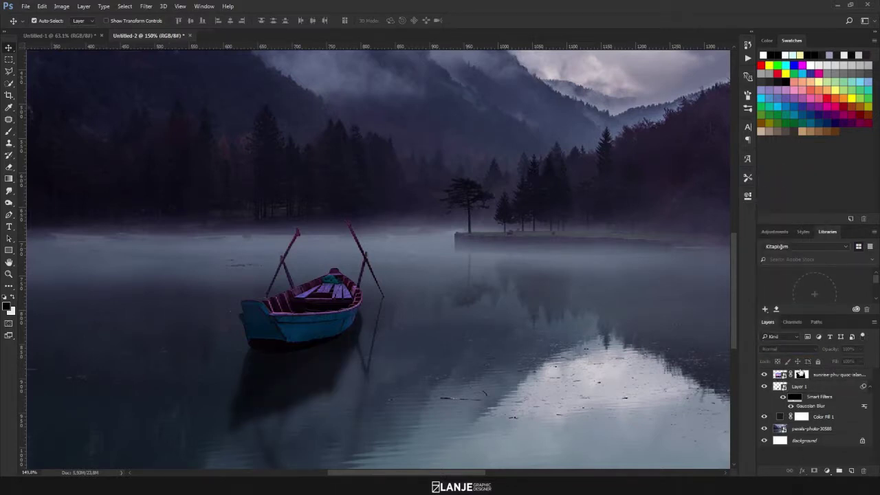
pyautogui.click(826, 388)
pyautogui.moveTo(832, 352); pyautogui.dragTo(825, 351)
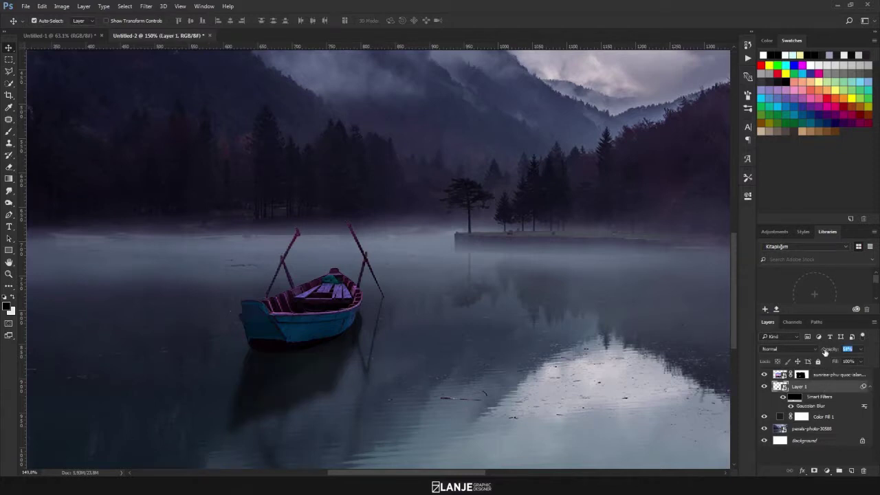
# - Fit the whole image on screen and select the top photo layer
pyautogui.click(822, 416)
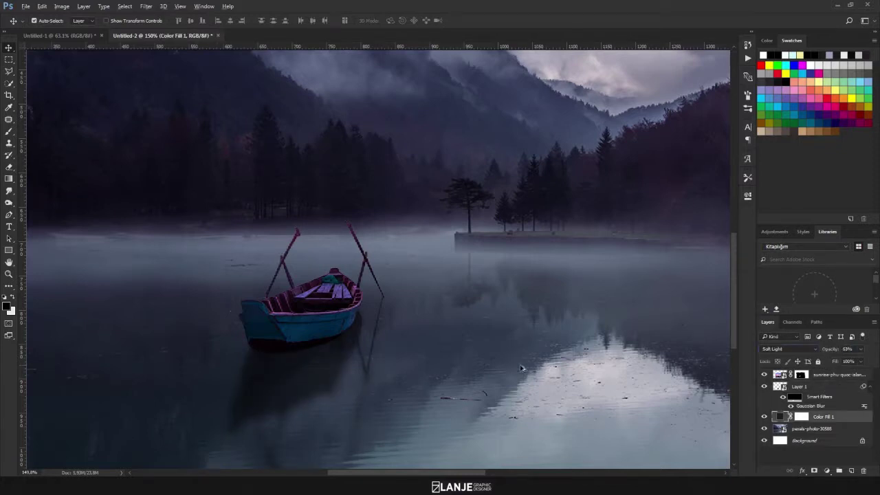
pyautogui.hotkey('ctrl', '0')
pyautogui.click(354, 107)
pyautogui.scroll(1, 337, 262)
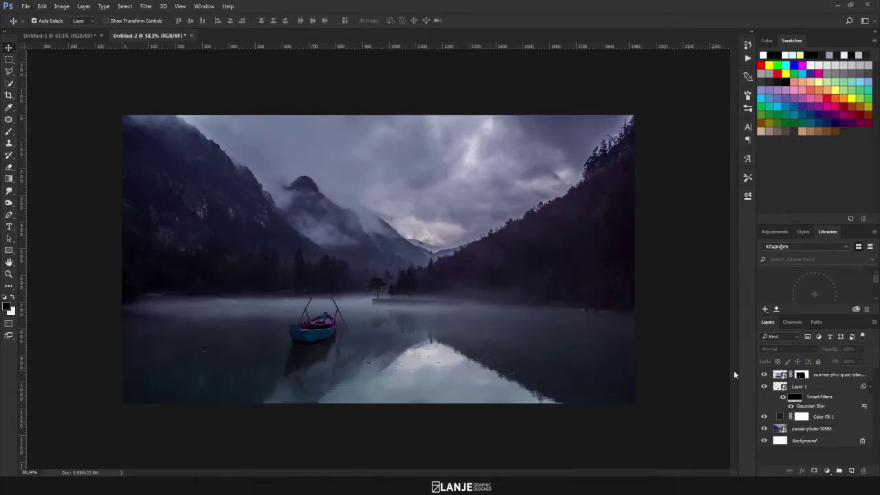
pyautogui.click(831, 377)
pyautogui.scroll(1, 313, 337)
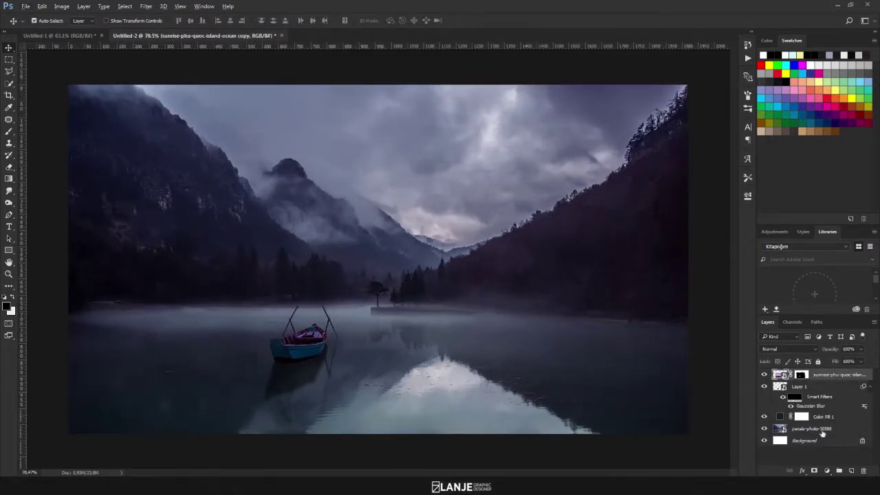
# - Clip a Color Balance adjustment to the photo layer with midtones at -26, -33, -24
pyautogui.click(827, 472)
pyautogui.click(806, 371)
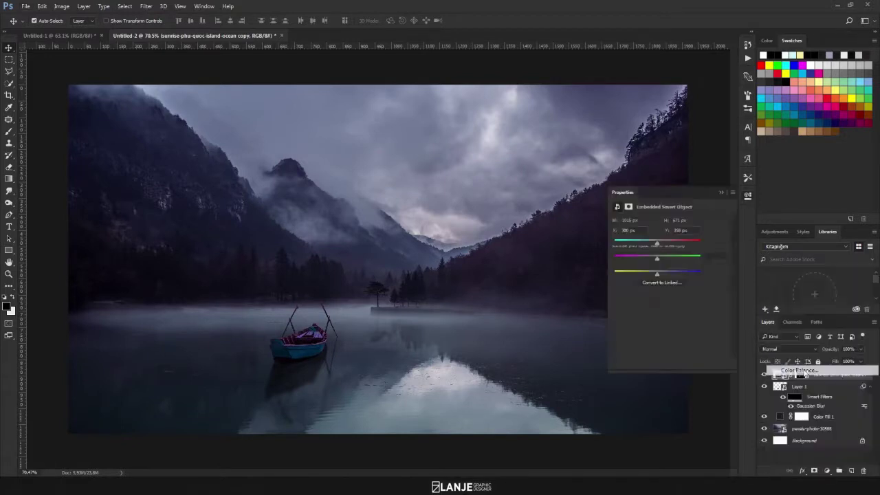
pyautogui.click(667, 364)
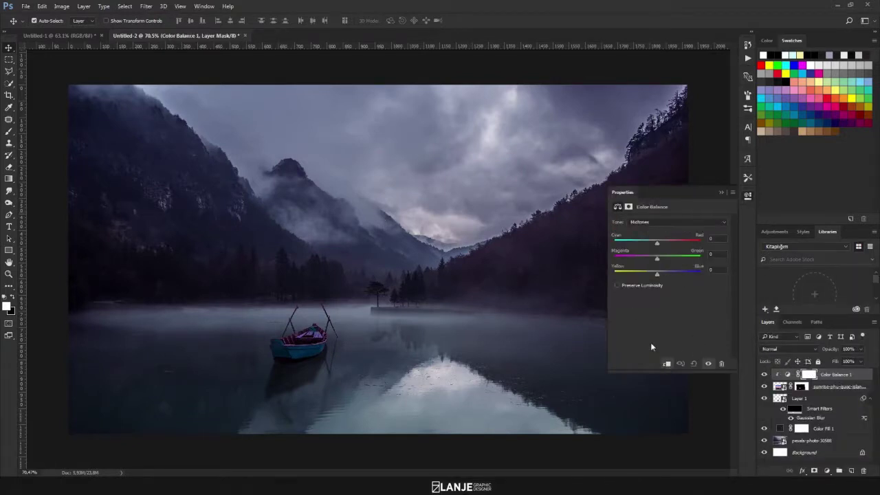
pyautogui.moveTo(647, 243)
pyautogui.mouseDown()
pyautogui.moveTo(643, 259)
pyautogui.moveTo(664, 256)
pyautogui.mouseUp()
pyautogui.moveTo(653, 273); pyautogui.dragTo(653, 278)
pyautogui.click(721, 193)
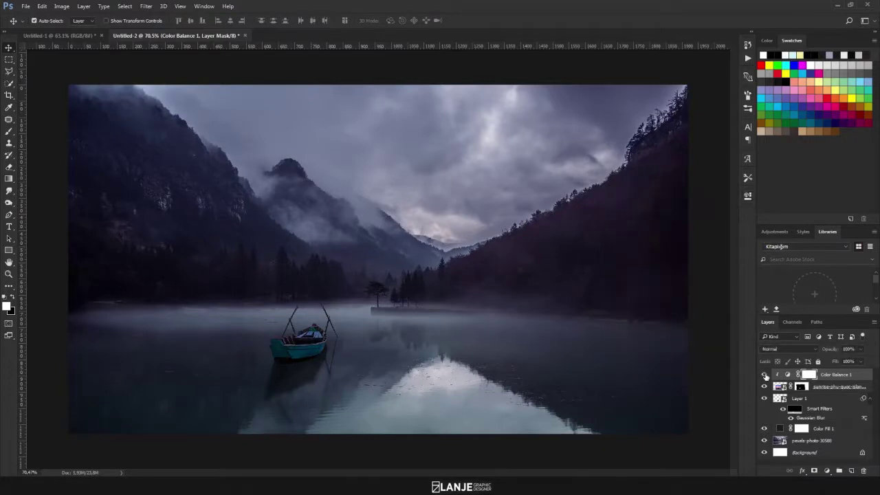
# - Clip a Curves adjustment to the layers below, with black output 14 and white output 243
pyautogui.click(826, 471)
pyautogui.click(797, 326)
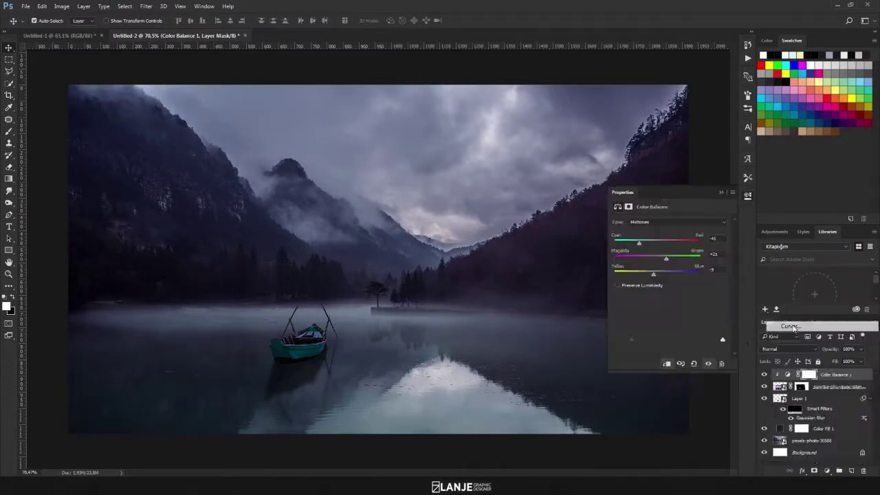
pyautogui.click(666, 365)
pyautogui.moveTo(722, 243); pyautogui.dragTo(721, 255)
pyautogui.moveTo(633, 332); pyautogui.dragTo(632, 329)
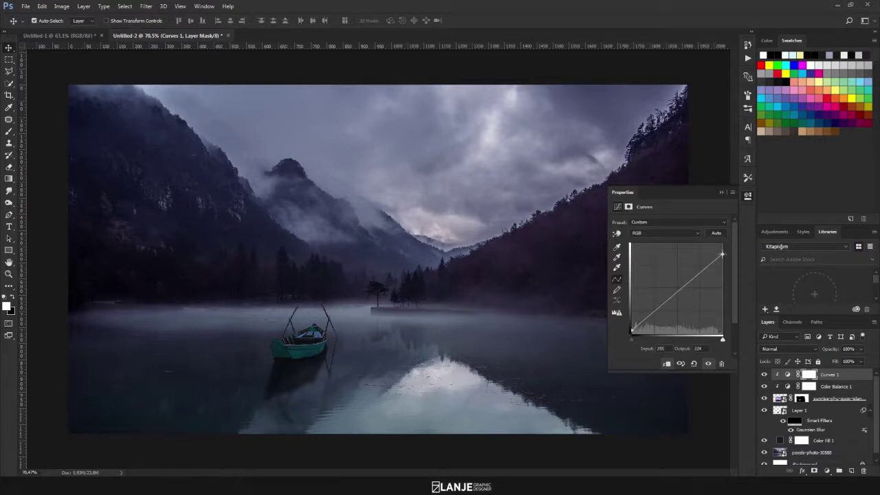
pyautogui.moveTo(631, 330); pyautogui.dragTo(631, 326)
pyautogui.moveTo(723, 254); pyautogui.dragTo(724, 247)
pyautogui.click(720, 194)
# - Switch to the Rectangle tool
pyautogui.scroll(-2, 379, 259)
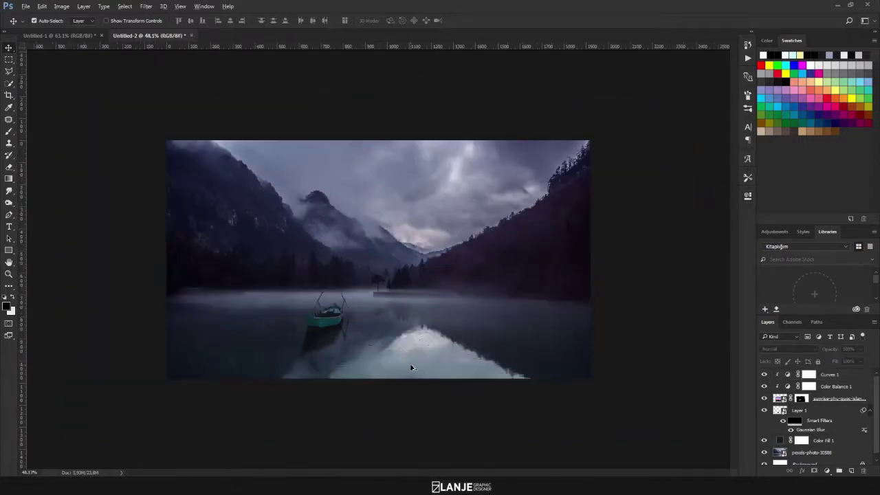
pyautogui.scroll(1, 305, 321)
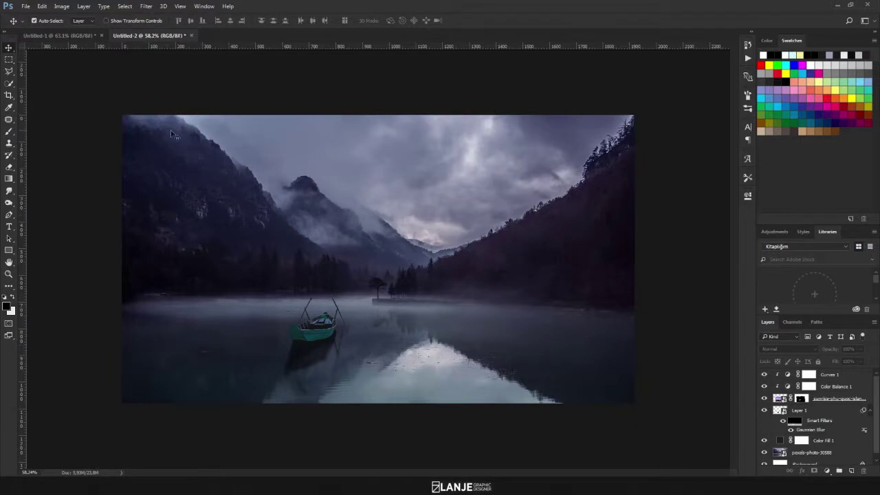
pyautogui.click(127, 117)
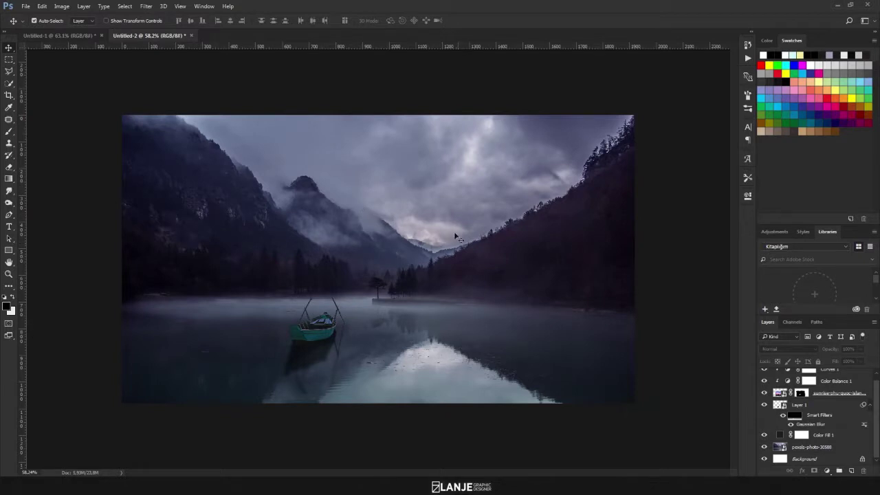
pyautogui.click(9, 250)
# - Draw a tall rectangle over the centre of the image
pyautogui.click(49, 250)
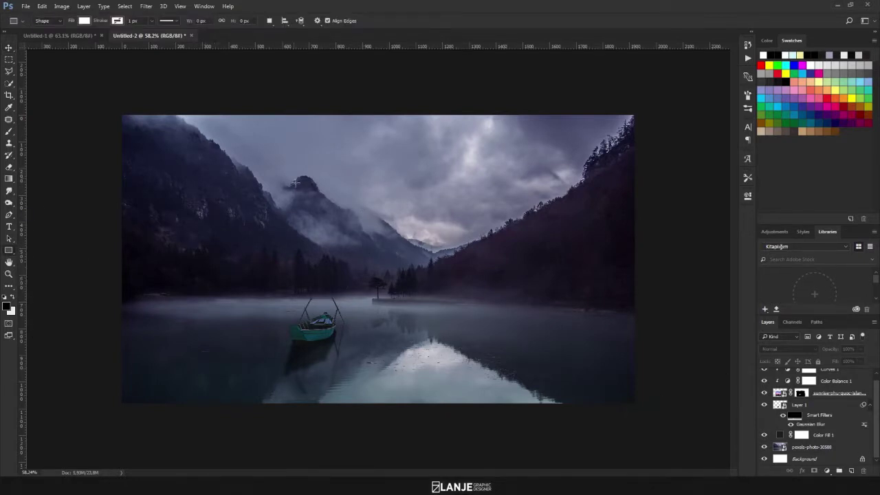
pyautogui.click(8, 251)
pyautogui.click(50, 252)
pyautogui.moveTo(299, 152)
pyautogui.mouseDown()
pyautogui.moveTo(415, 349)
pyautogui.moveTo(465, 377)
pyautogui.mouseUp()
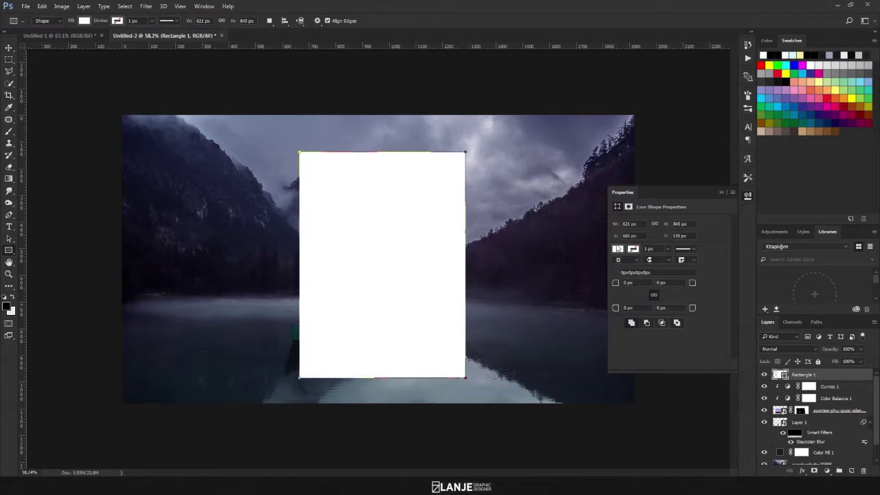
# - Give the rectangle no fill and a solid black 60 px stroke
pyautogui.click(84, 21)
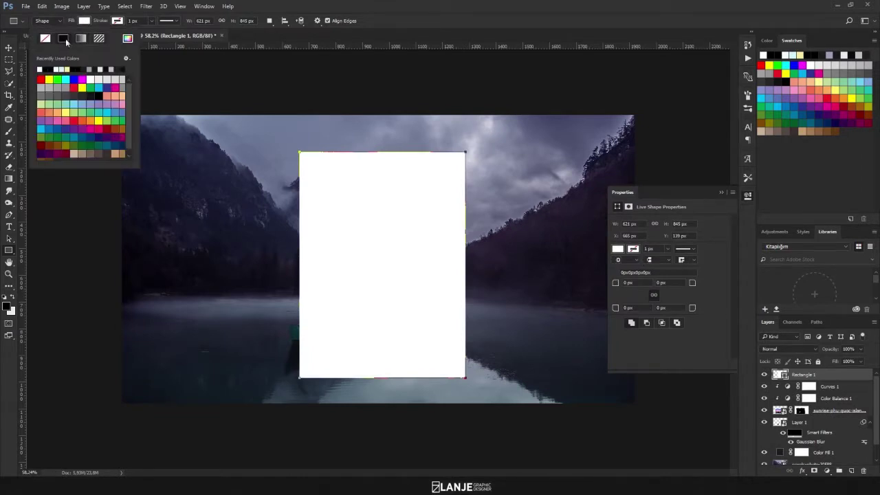
pyautogui.click(45, 38)
pyautogui.click(84, 21)
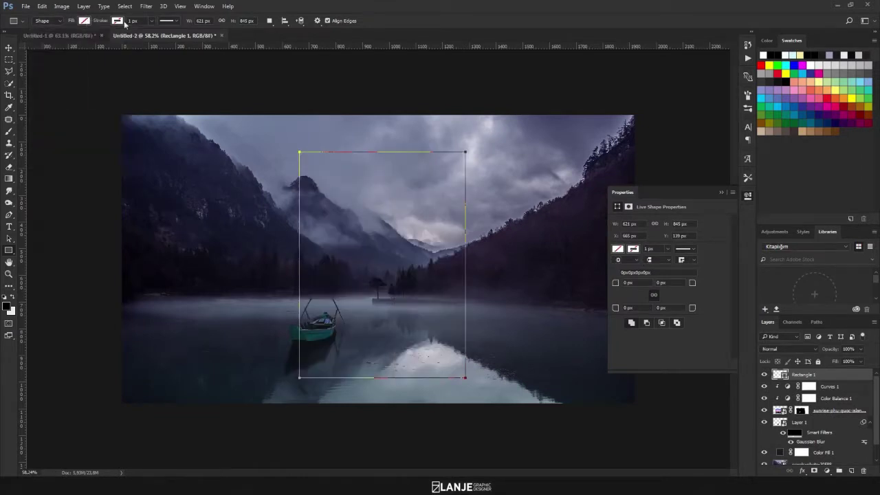
pyautogui.click(118, 21)
pyautogui.click(95, 39)
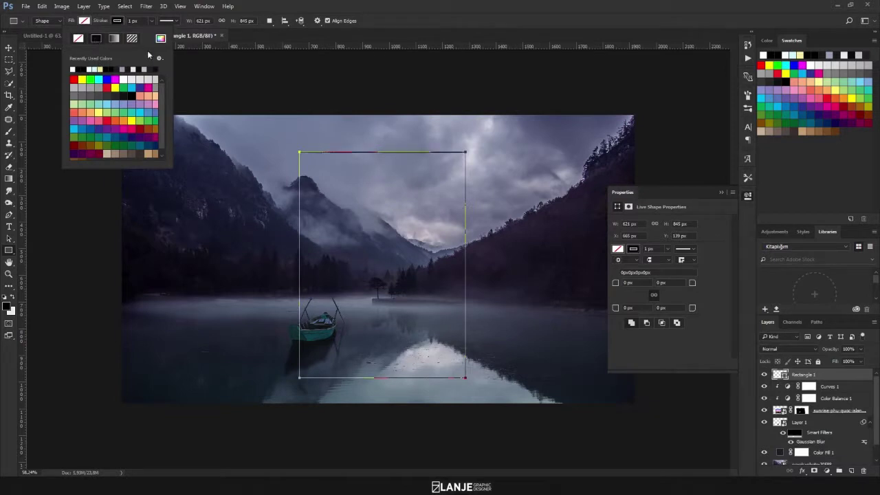
pyautogui.click(139, 21)
pyautogui.write('60')
pyautogui.press('Return')
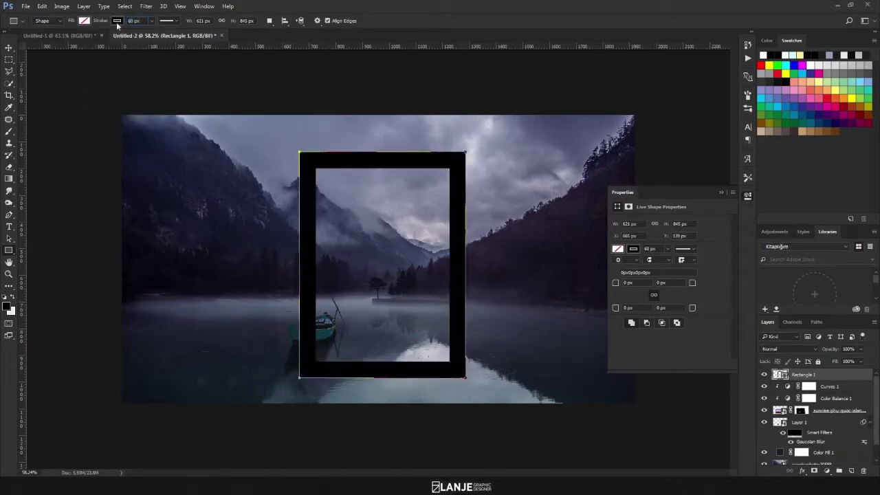
# - Move the frame up and resize it into a squarer shape
pyautogui.click(9, 48)
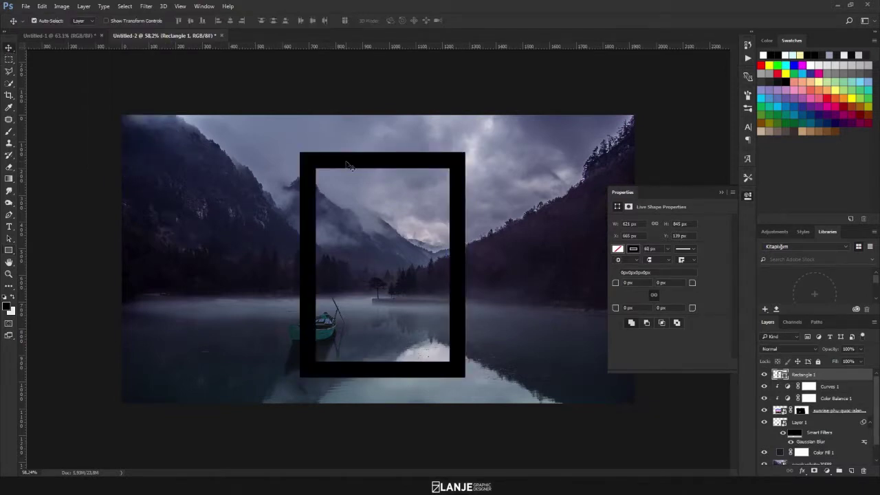
pyautogui.moveTo(347, 165); pyautogui.dragTo(342, 140)
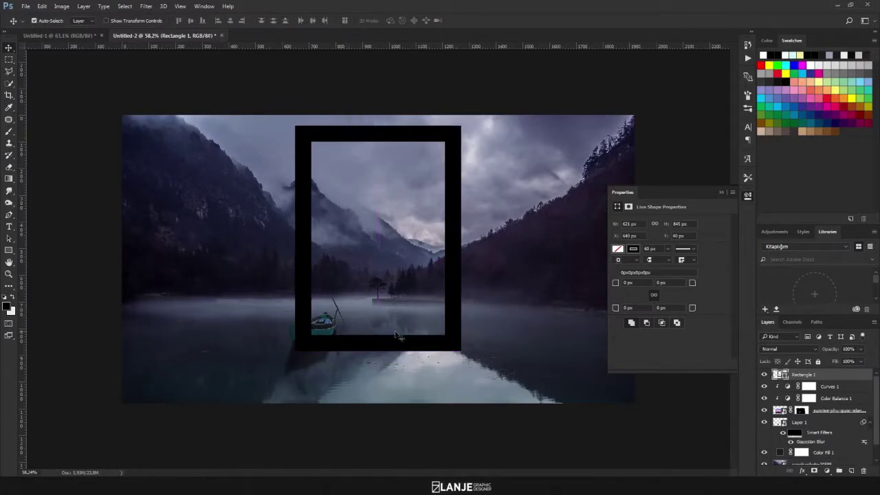
pyautogui.hotkey('ctrl', 't')
pyautogui.moveTo(377, 349); pyautogui.dragTo(394, 303)
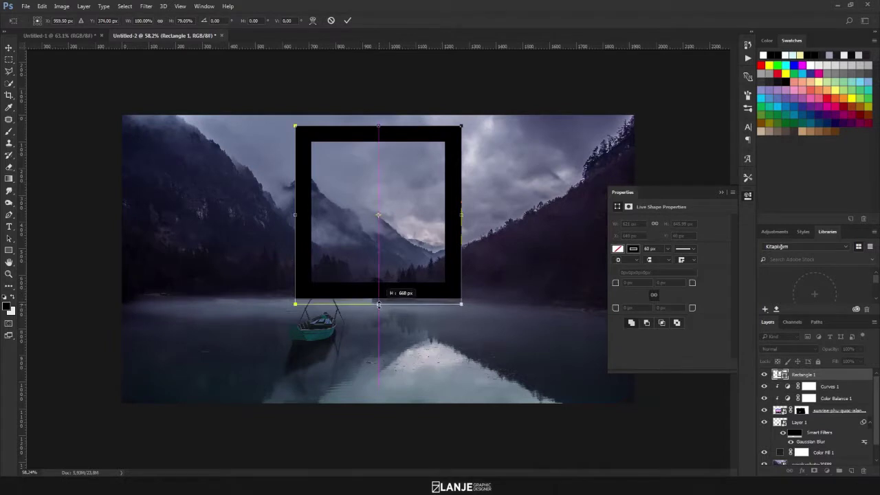
pyautogui.moveTo(377, 298); pyautogui.dragTo(378, 303)
pyautogui.moveTo(378, 127); pyautogui.dragTo(378, 130)
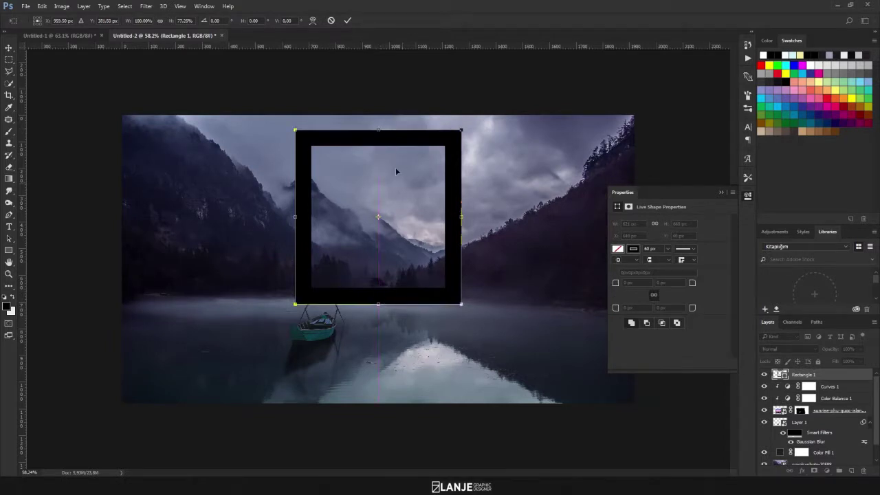
pyautogui.moveTo(379, 305); pyautogui.dragTo(378, 307)
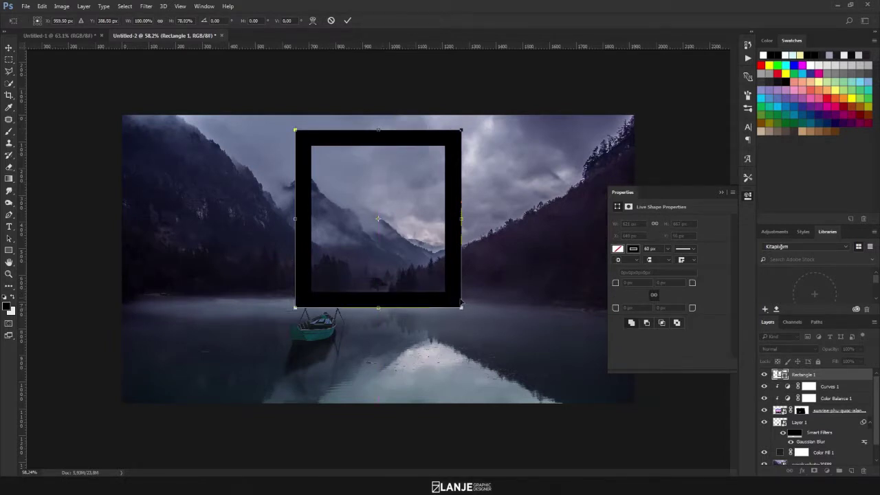
pyautogui.press('Return')
# - Draw a long thin black bar and place it on the frame's bottom edge
pyautogui.click(721, 193)
pyautogui.press('u')
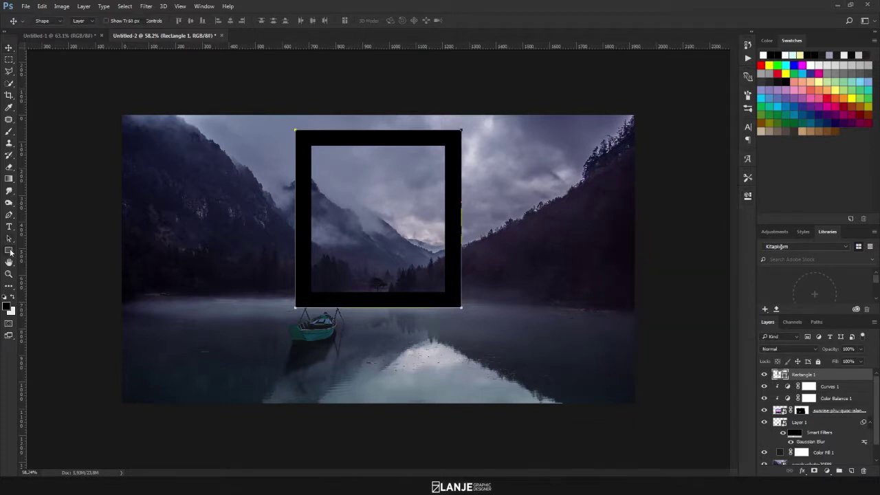
pyautogui.moveTo(171, 293); pyautogui.dragTo(301, 310)
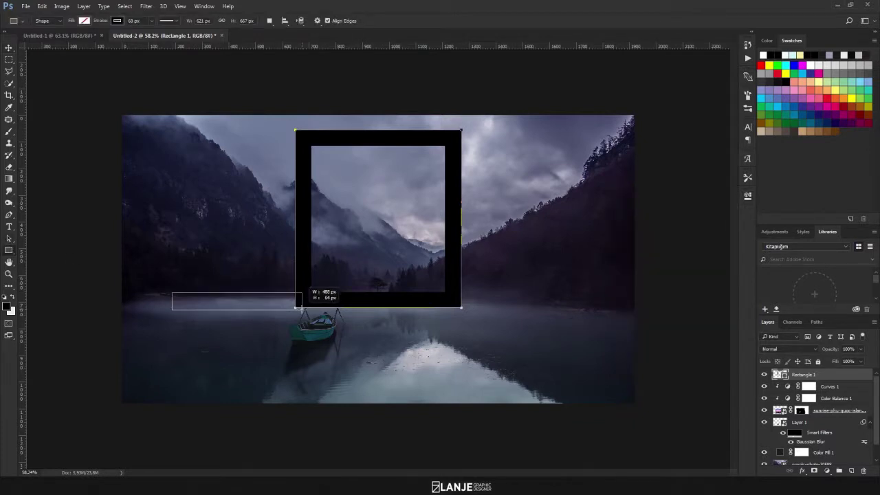
pyautogui.click(9, 47)
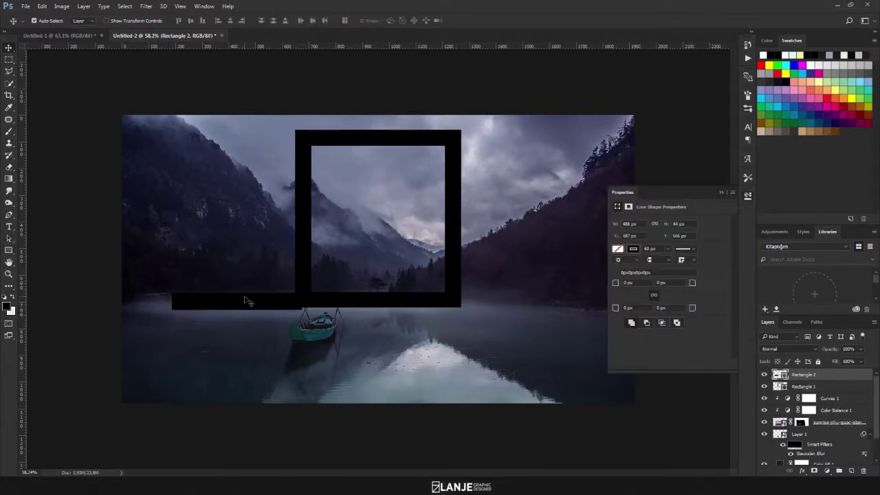
pyautogui.moveTo(245, 300); pyautogui.dragTo(392, 291)
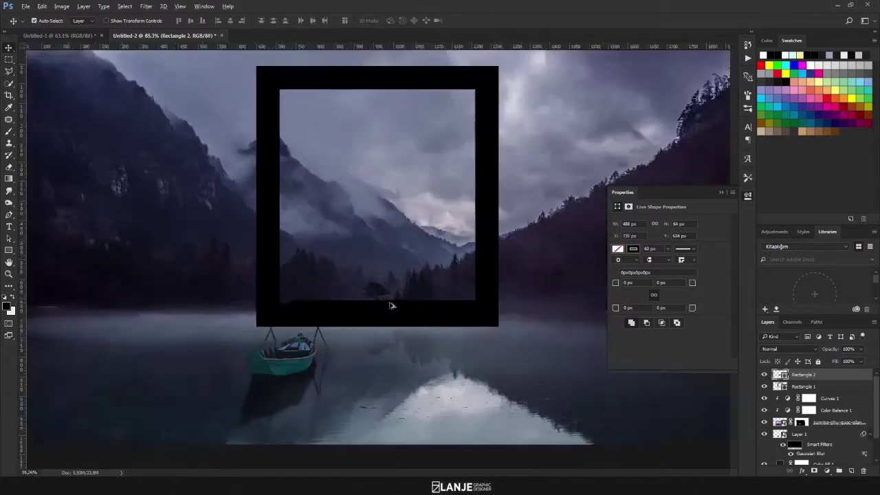
pyautogui.scroll(5, 398, 309)
pyautogui.hotkey('ctrl', 't')
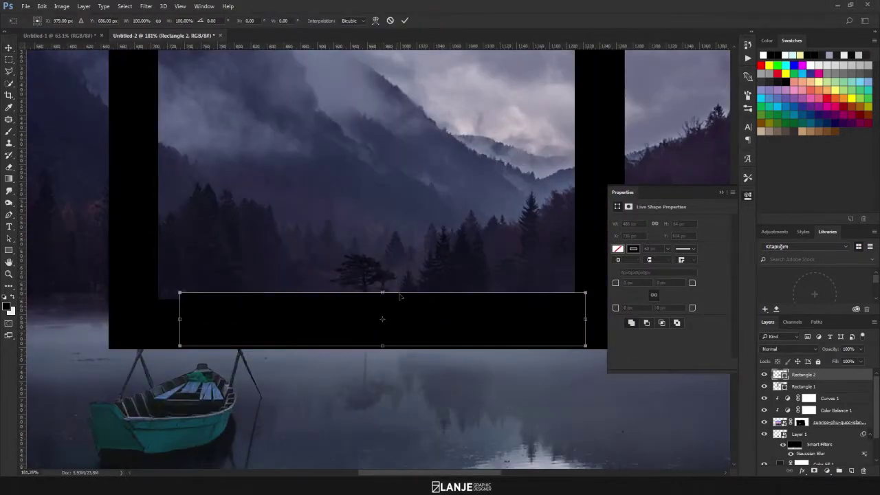
pyautogui.moveTo(394, 324); pyautogui.dragTo(396, 327)
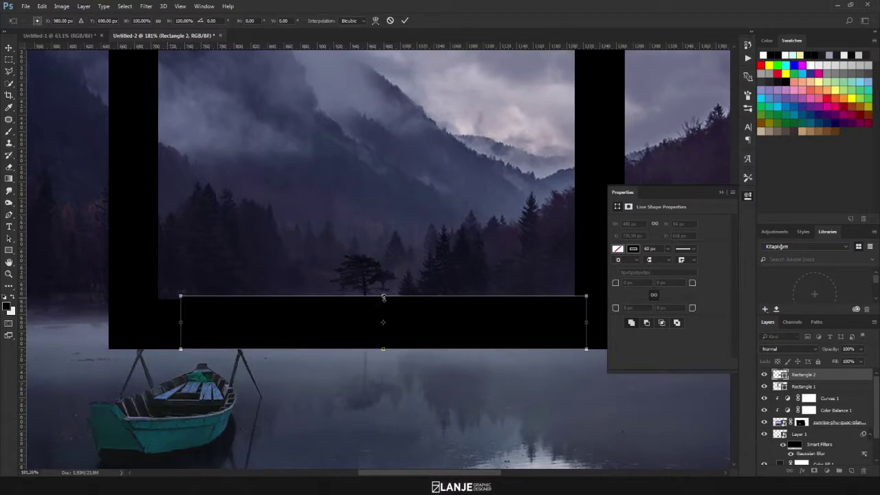
pyautogui.moveTo(384, 297); pyautogui.dragTo(383, 300)
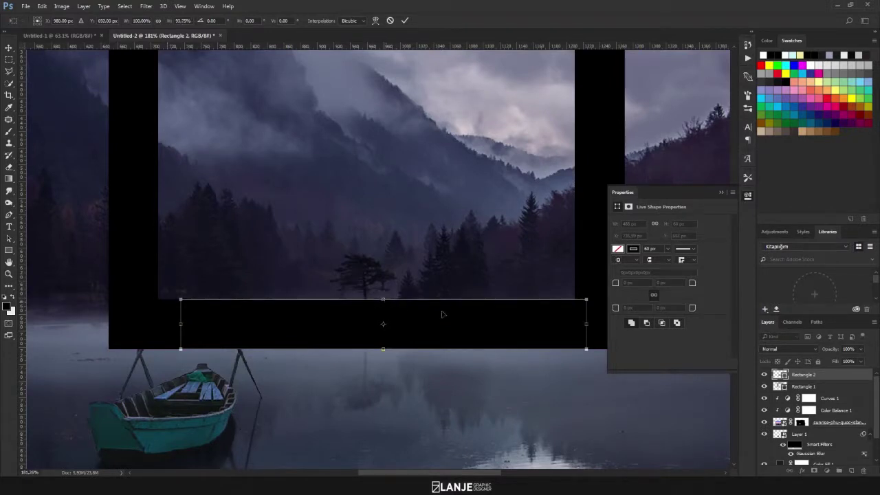
pyautogui.press('Return')
# - Move the bar across the frame's upper part, widen it to the left side, and duplicate it
pyautogui.scroll(-5, 447, 337)
pyautogui.moveTo(393, 334); pyautogui.dragTo(392, 123)
pyautogui.moveTo(424, 156); pyautogui.dragTo(425, 209)
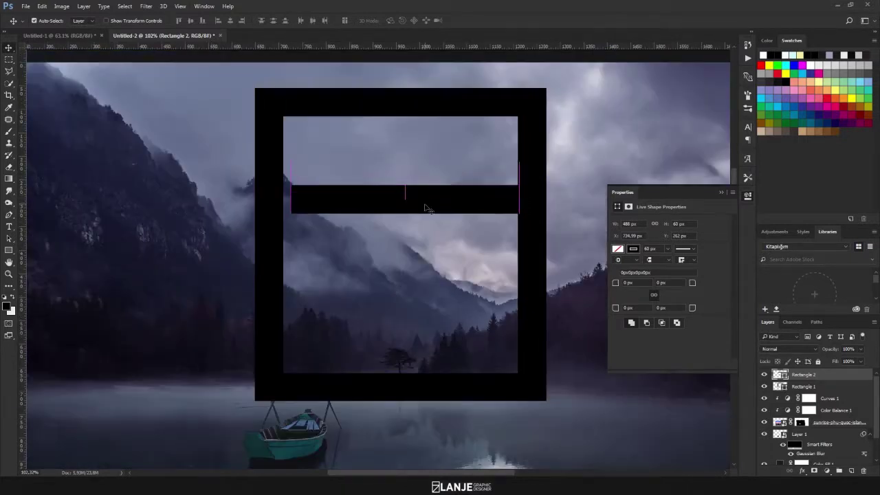
pyautogui.hotkey('ctrl', 't')
pyautogui.moveTo(290, 199); pyautogui.dragTo(283, 198)
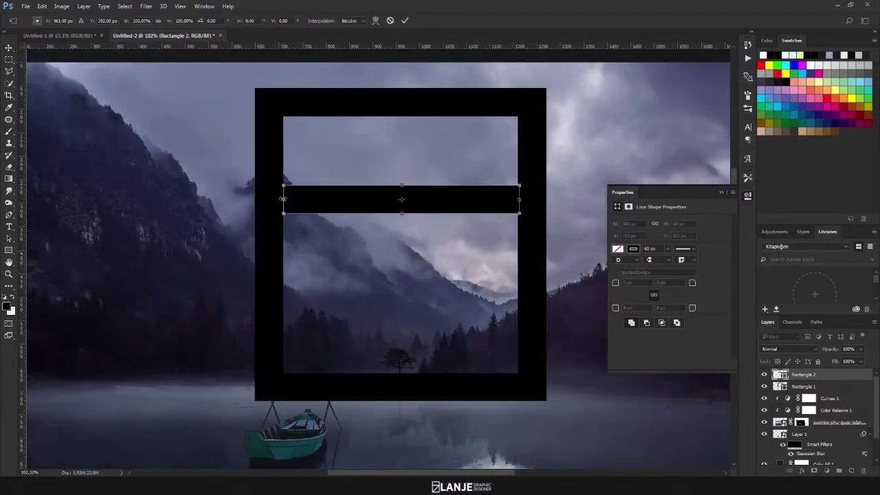
pyautogui.press('Return')
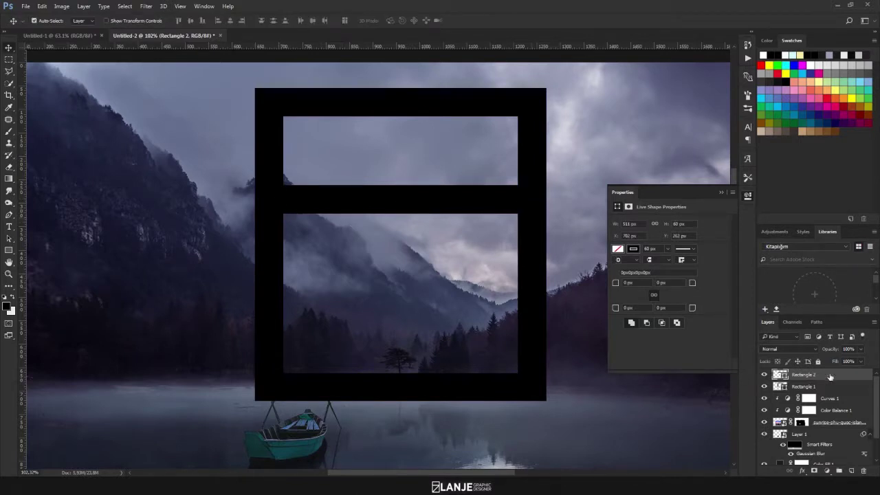
pyautogui.hotkey('ctrl', 'j')
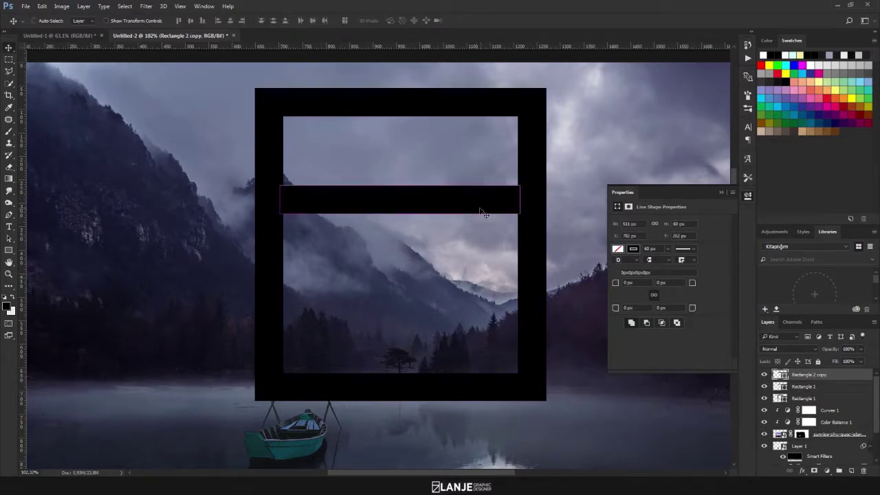
# - Rotate the bar copy to -45° and stretch it diagonally across the frame's lower section
pyautogui.hotkey('ctrl', 't')
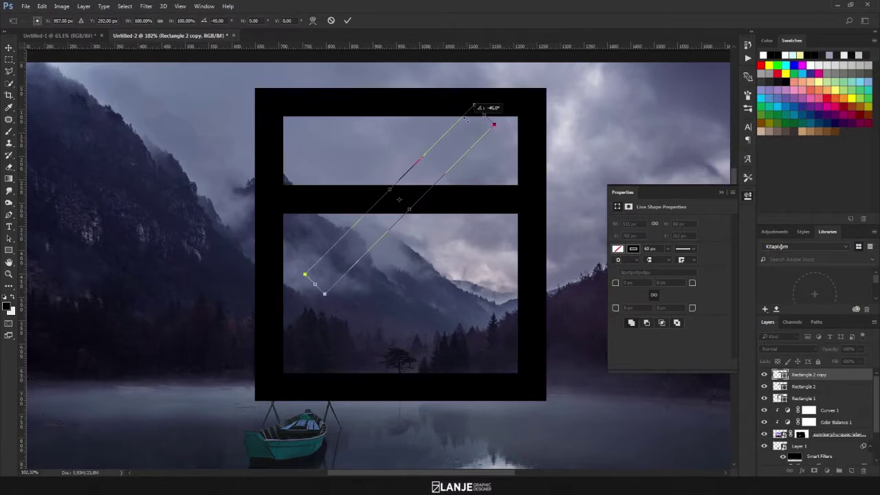
pyautogui.moveTo(540, 174); pyautogui.dragTo(481, 85)
pyautogui.moveTo(457, 165)
pyautogui.mouseDown()
pyautogui.moveTo(419, 254)
pyautogui.moveTo(526, 219)
pyautogui.moveTo(505, 235)
pyautogui.mouseUp()
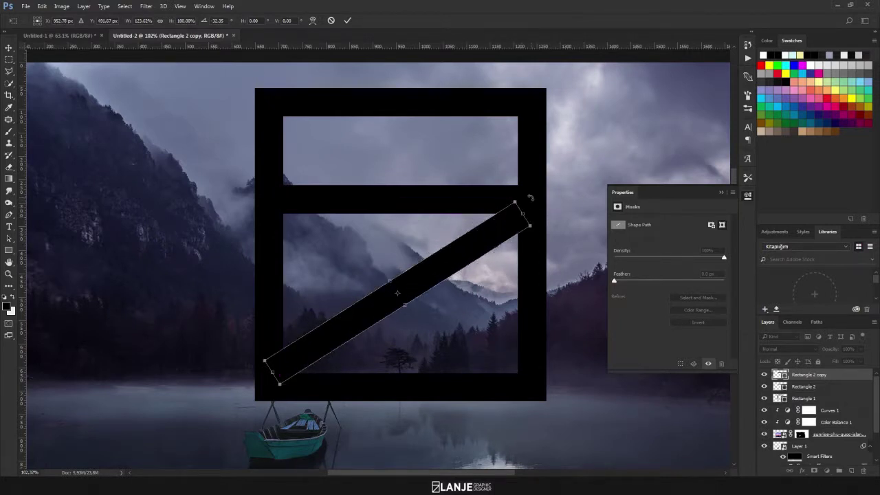
pyautogui.press('Return')
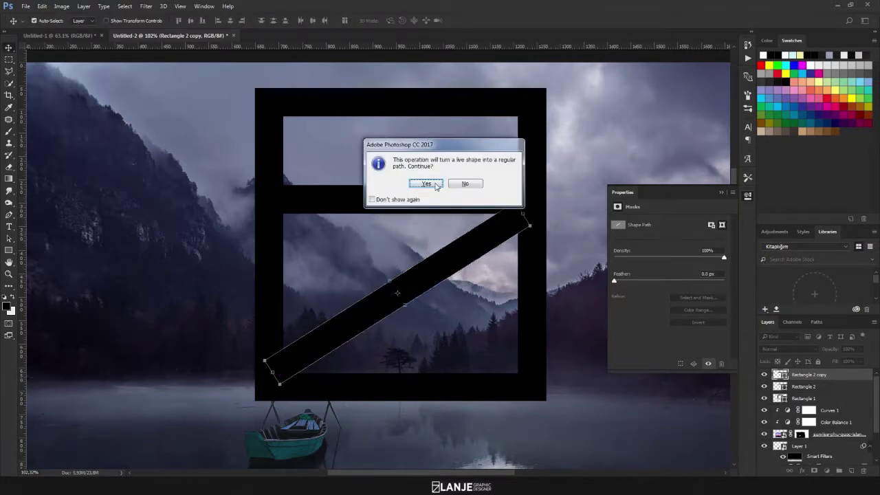
pyautogui.click(427, 184)
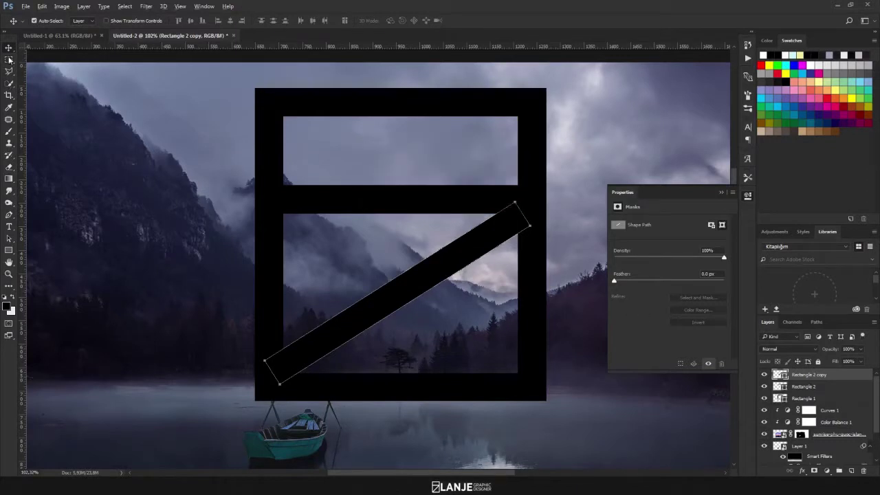
pyautogui.hotkey('alt', ',')
pyautogui.hotkey('ctrl', '0')
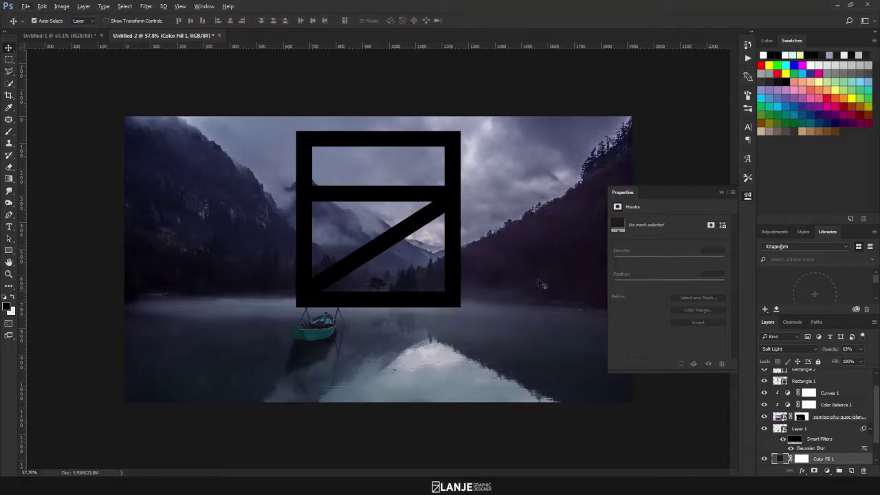
# - Hide the diagonal bar and crossbar layers, then paint black along the frame mask's bottom edge
pyautogui.click(800, 381)
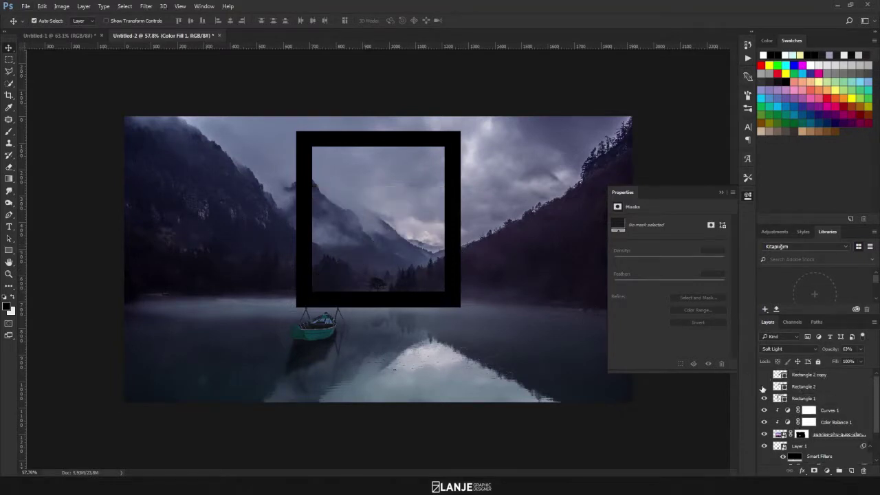
pyautogui.click(764, 384)
pyautogui.press('b')
pyautogui.scroll(5, 235, 276)
pyautogui.scroll(5, 235, 276)
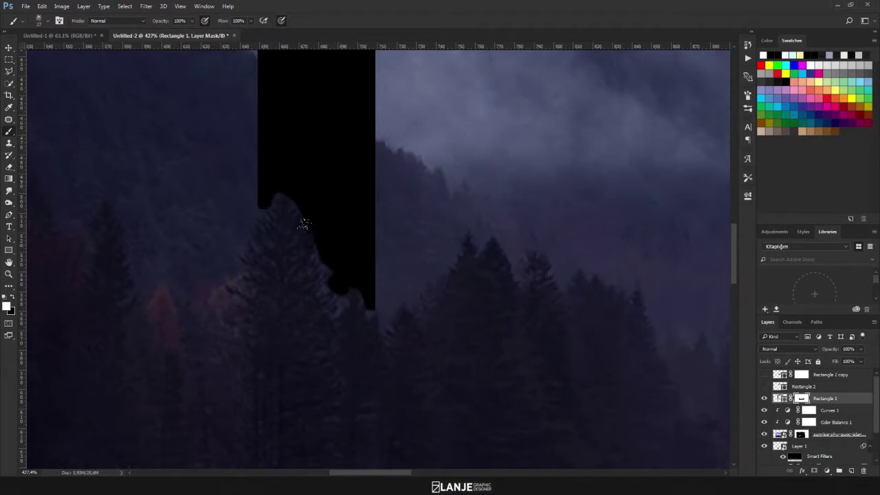
pyautogui.moveTo(302, 223)
pyautogui.mouseDown()
pyautogui.moveTo(310, 241)
pyautogui.moveTo(279, 261)
pyautogui.mouseUp()
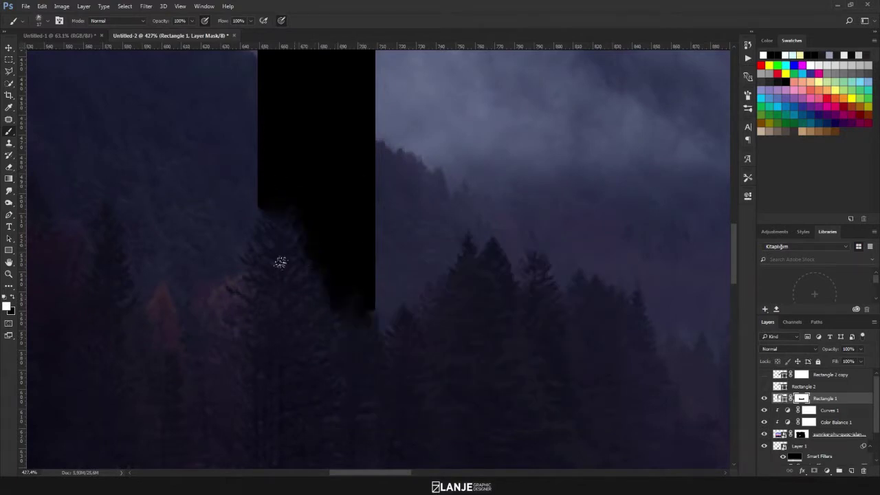
pyautogui.scroll(-2, 279, 261)
# - At reduced brush opacity, blend the frame's lower edge into the treeline
pyautogui.scroll(2, 288, 309)
pyautogui.press('3')
pyautogui.press('5')
pyautogui.scroll(-3, 289, 309)
pyautogui.press('4')
pyautogui.press('3')
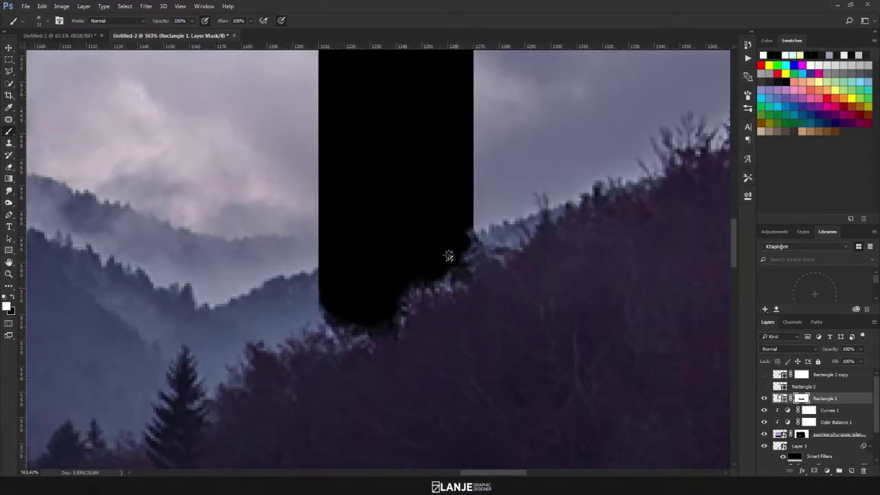
pyautogui.moveTo(447, 251); pyautogui.dragTo(330, 323)
pyautogui.scroll(-3, 415, 216)
# - At 50% brush opacity, sink the right bar's bottom edge into the trees
pyautogui.press('5')
pyautogui.scroll(4, 415, 217)
pyautogui.scroll(4, 415, 216)
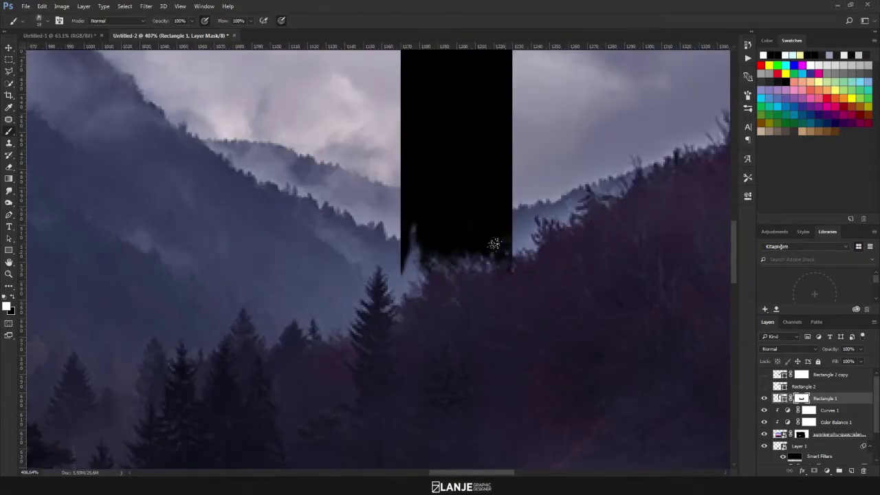
pyautogui.moveTo(491, 246); pyautogui.dragTo(412, 282)
pyautogui.scroll(-2, 413, 283)
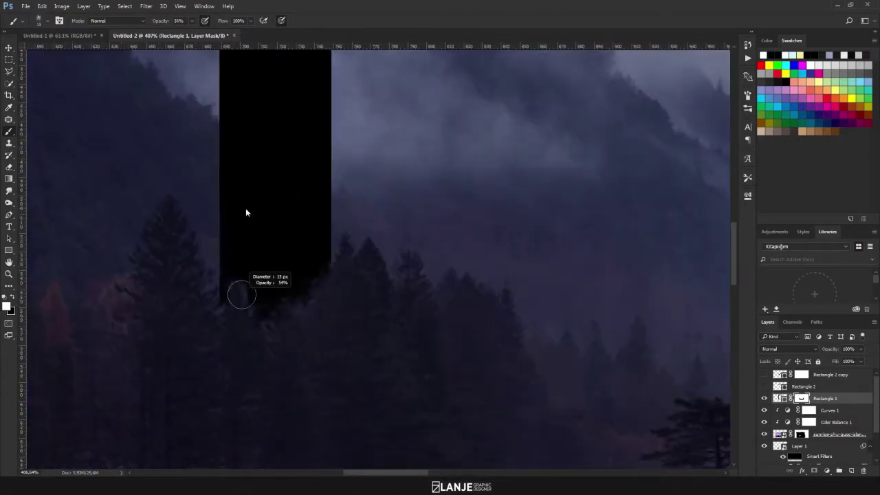
pyautogui.scroll(-5, 383, 314)
pyautogui.press('v')
pyautogui.moveTo(764, 374); pyautogui.dragTo(765, 387)
# - On the diagonal bar's mask, paint at 53% opacity to hide its lower tip in the trees
pyautogui.click(800, 374)
pyautogui.press('b')
pyautogui.scroll(5, 378, 206)
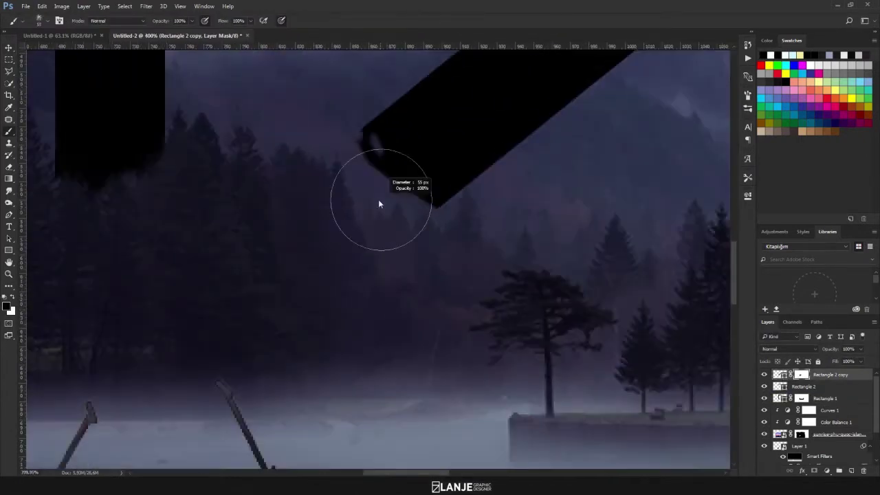
pyautogui.scroll(3, 378, 200)
pyautogui.press('5')
pyautogui.press('3')
pyautogui.moveTo(375, 241); pyautogui.dragTo(379, 257)
pyautogui.hotkey('ctrl', '0')
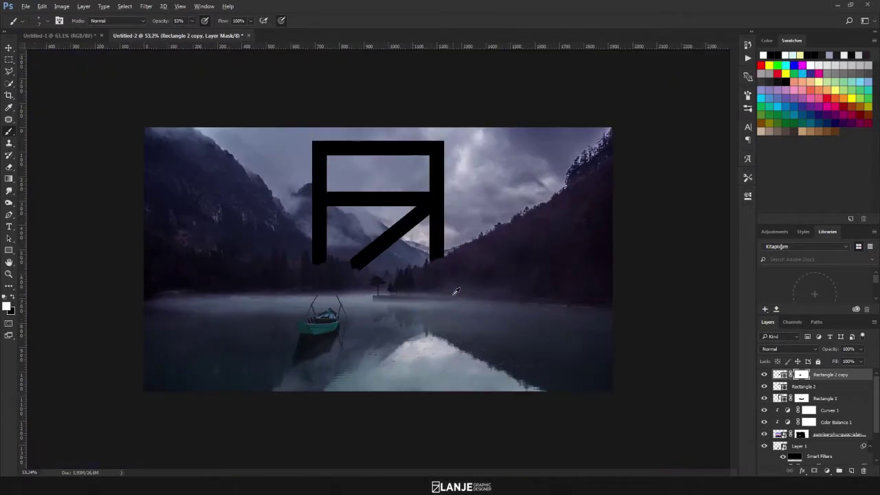
pyautogui.click(8, 48)
# - Select Rectangle 1 through Rectangle 2 copy and group them into Group 1
pyautogui.click(102, 112)
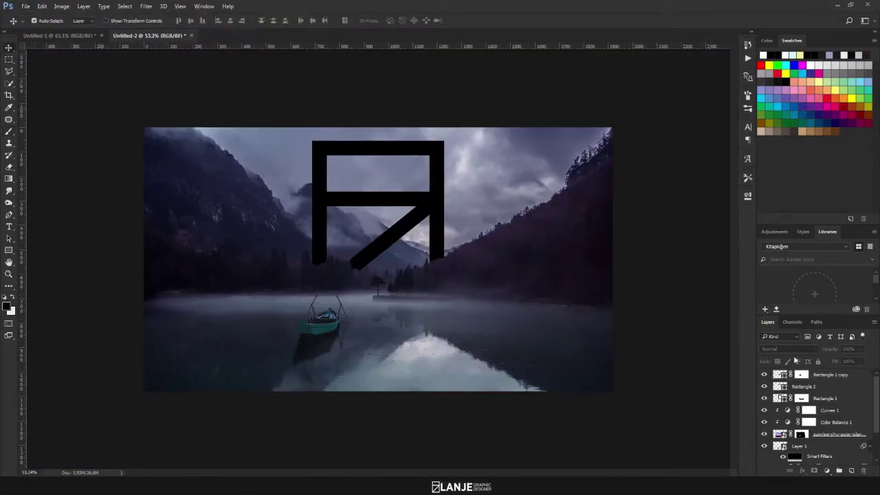
pyautogui.click(827, 397)
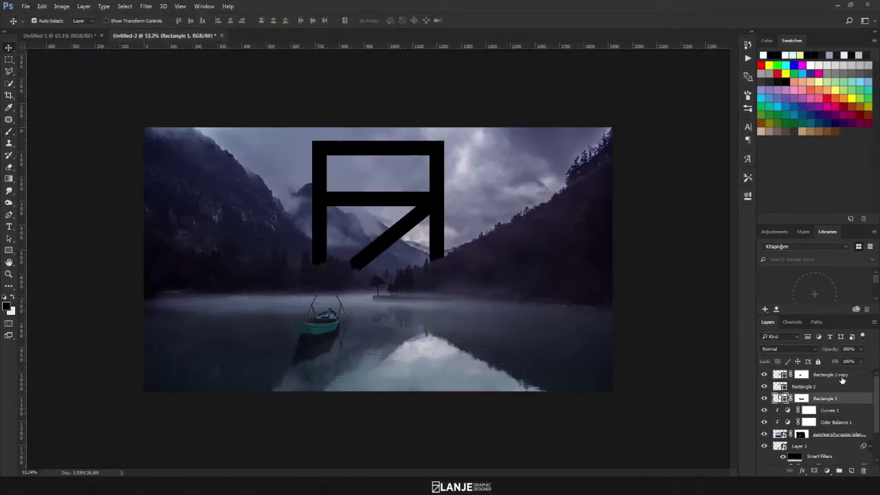
pyautogui.keyDown('shift'); pyautogui.click(836, 377); pyautogui.keyUp('shift')
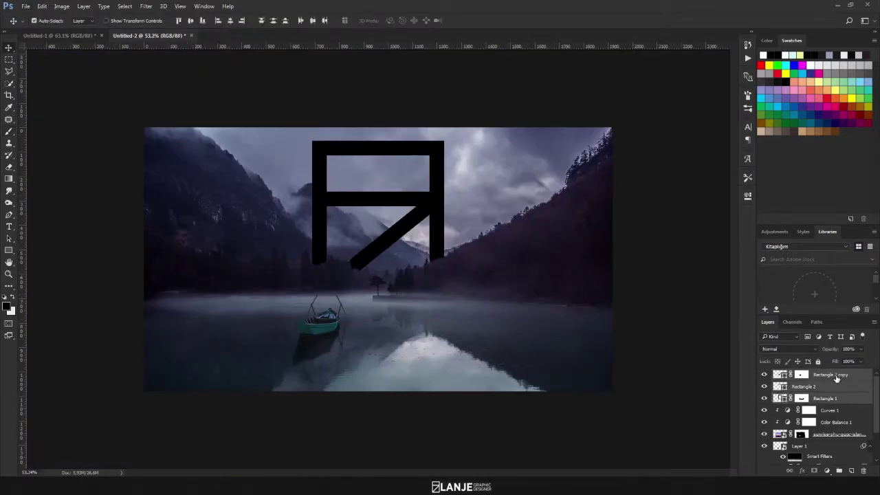
pyautogui.click(836, 470)
pyautogui.click(764, 374)
pyautogui.click(764, 374)
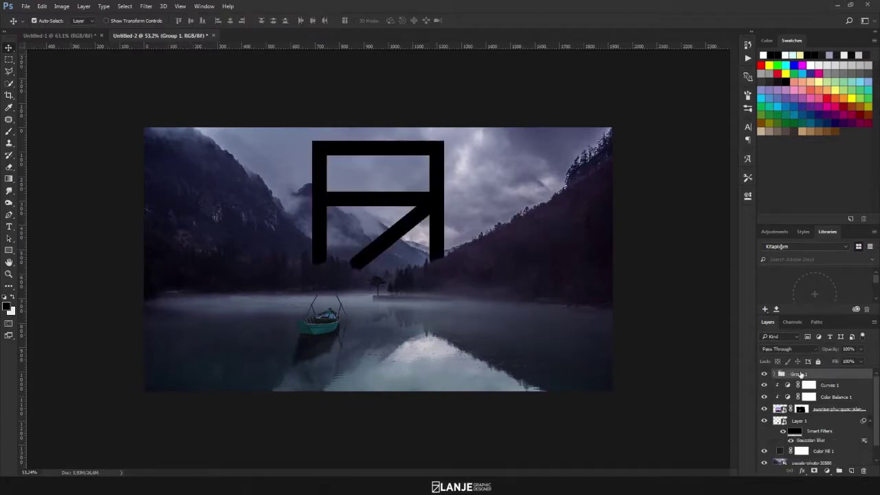
# - Add a blank layer mask to Group 1 and inspect the letter frame
pyautogui.click(813, 471)
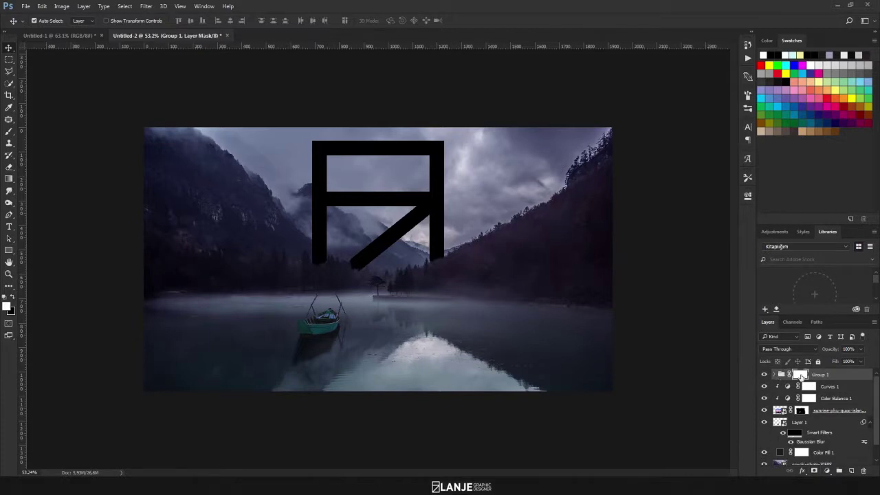
pyautogui.scroll(3, 325, 142)
pyautogui.scroll(2, 301, 200)
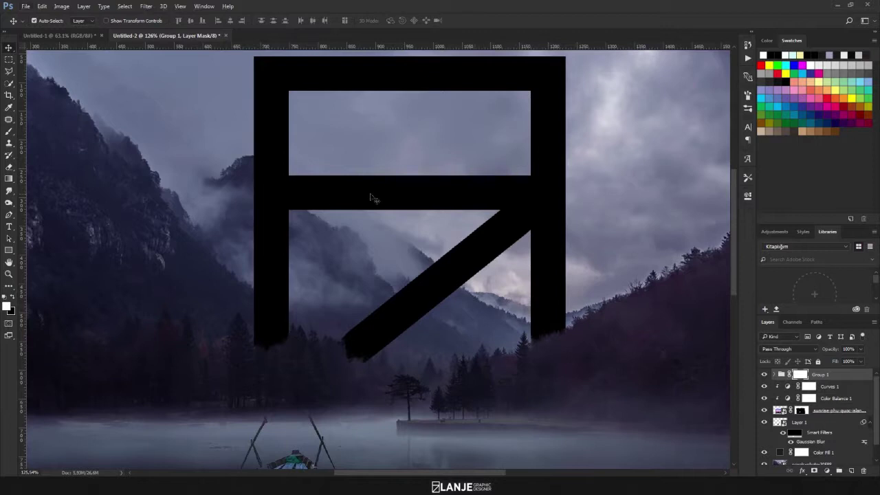
pyautogui.scroll(1, 371, 198)
pyautogui.moveTo(372, 211); pyautogui.dragTo(368, 228)
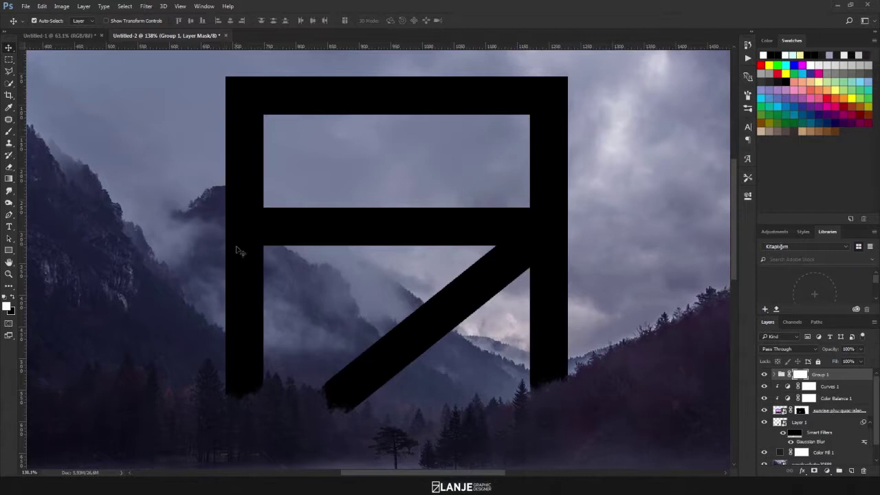
pyautogui.press('p')
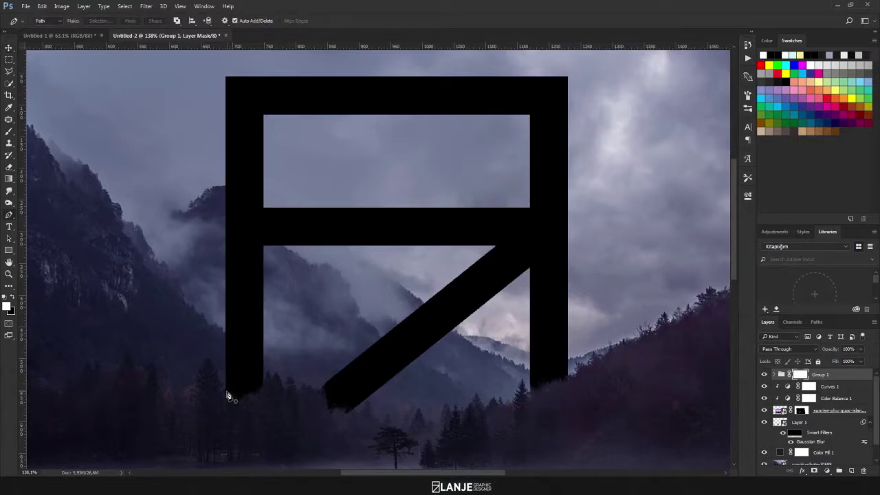
# - Place Pen path anchors at the frame's bottom-left and top-left outer corners
pyautogui.click(225, 392)
pyautogui.click(226, 79)
pyautogui.scroll(3, 232, 377)
pyautogui.scroll(5, 232, 402)
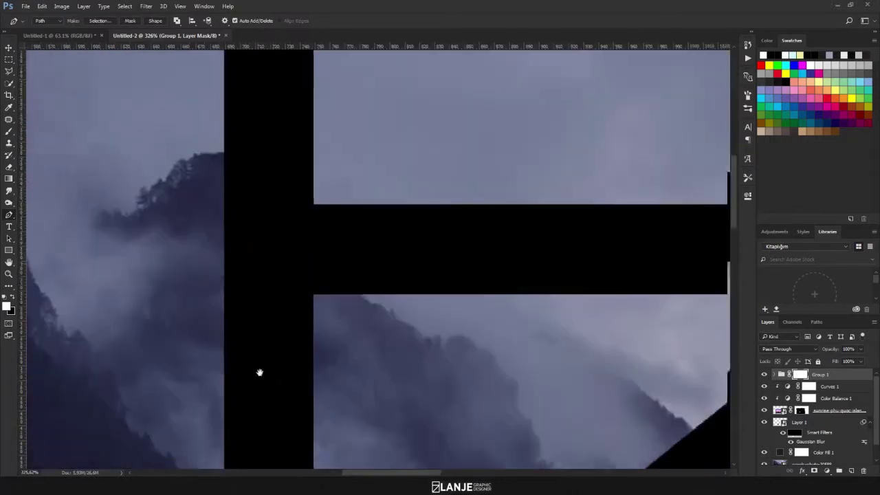
pyautogui.scroll(5, 259, 369)
pyautogui.scroll(2, 280, 314)
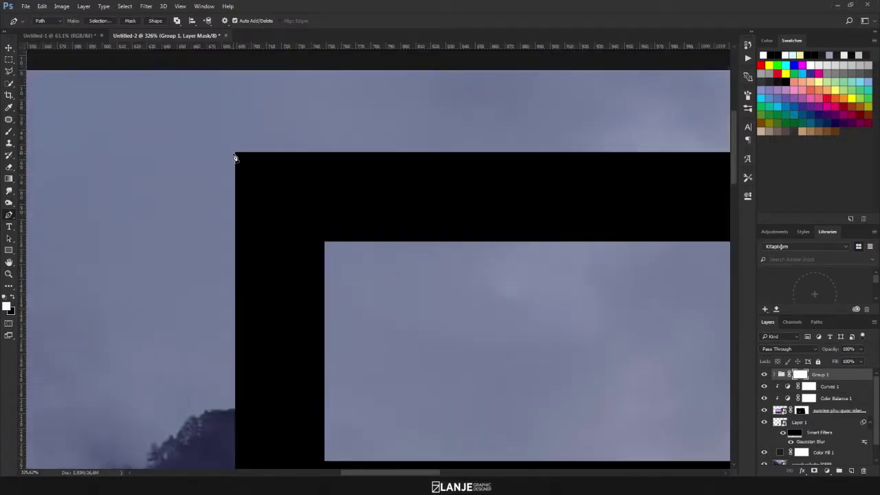
pyautogui.scroll(1, 227, 200)
pyautogui.hscroll(5, 227, 203)
pyautogui.hscroll(5, 481, 202)
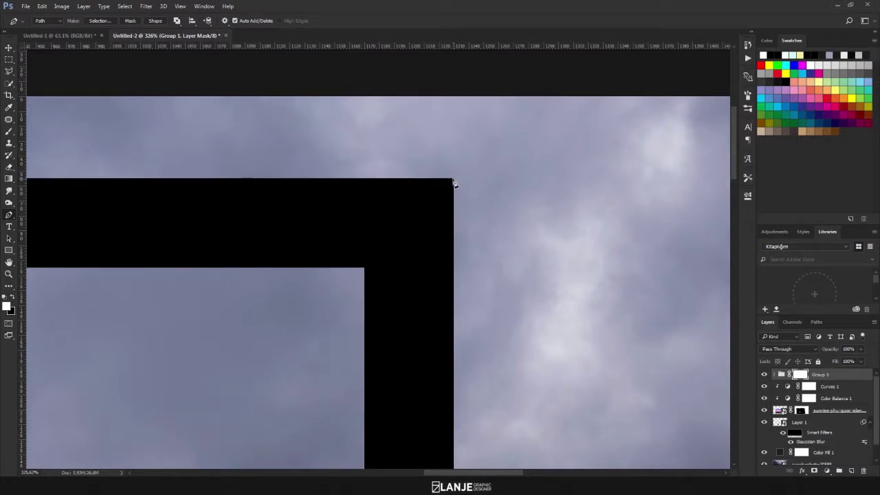
pyautogui.scroll(-4, 481, 275)
pyautogui.scroll(-4, 491, 275)
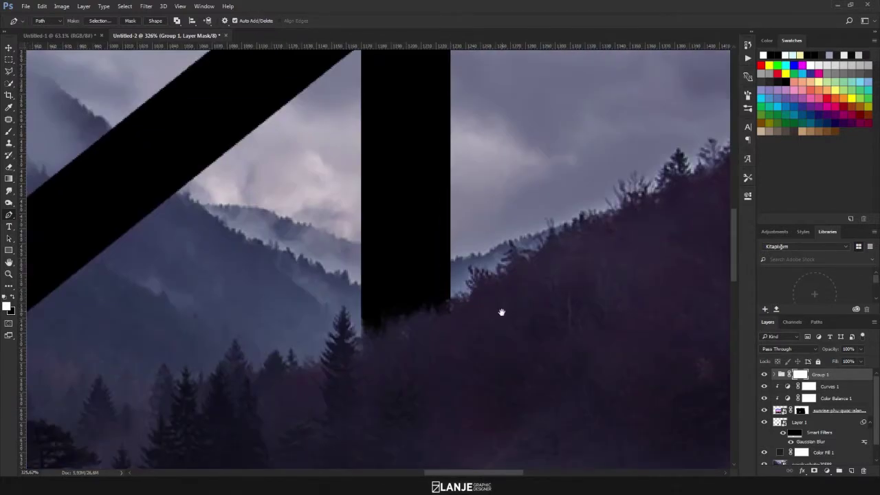
pyautogui.scroll(-1, 481, 303)
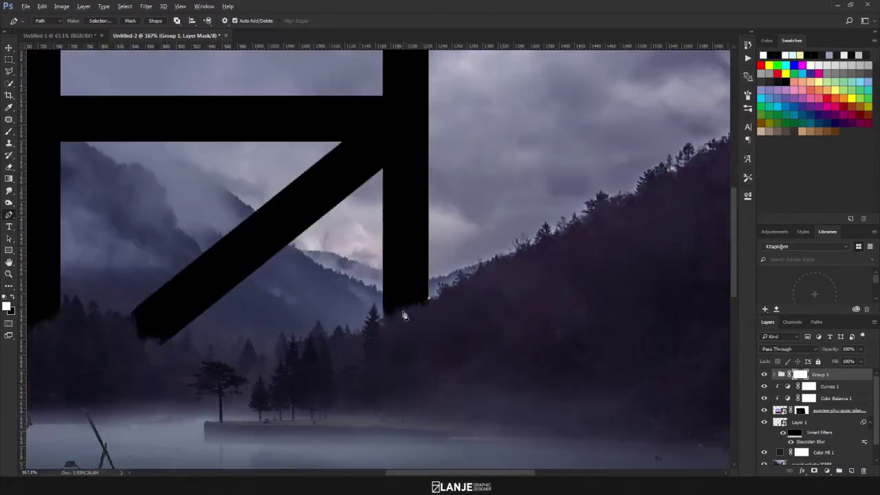
pyautogui.hotkey('ctrl', '0')
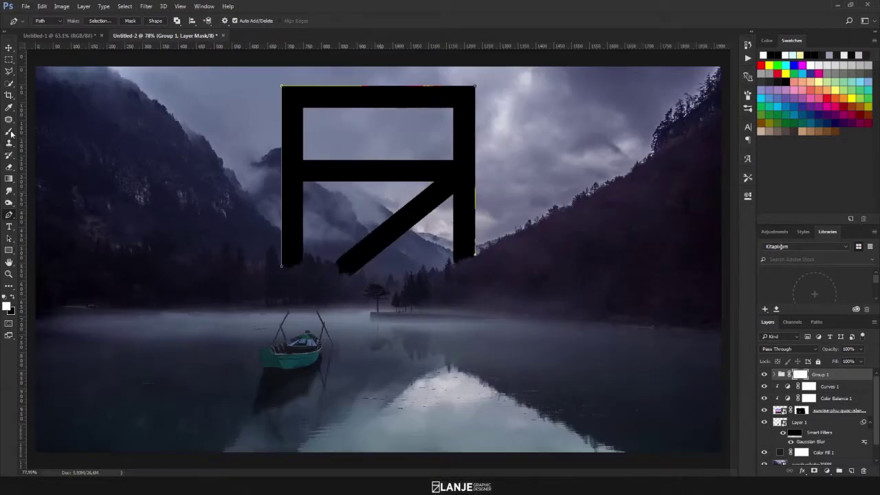
pyautogui.click(9, 131)
# - Shrink the brush to about 8 px and lower its hardness
pyautogui.scroll(2, 358, 203)
pyautogui.rightClick(362, 204)
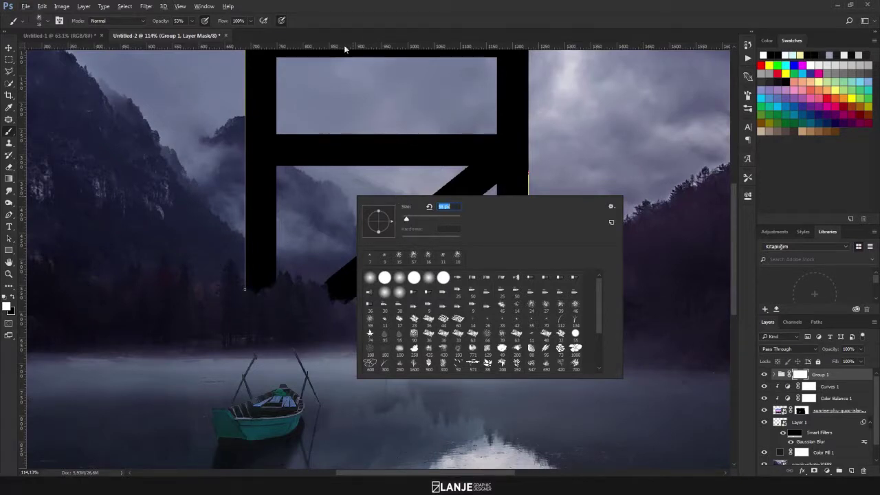
pyautogui.press('Return')
pyautogui.scroll(3, 287, 249)
pyautogui.scroll(2, 320, 220)
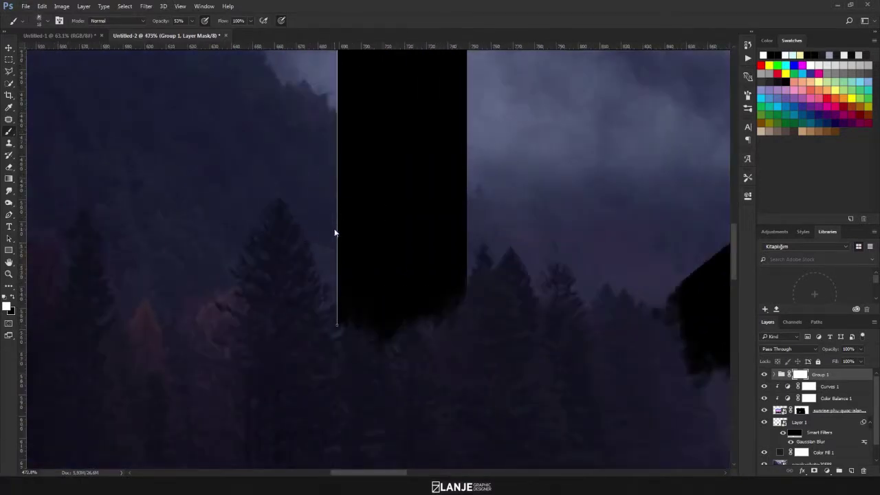
pyautogui.moveTo(328, 233); pyautogui.dragTo(333, 229)
pyautogui.moveTo(338, 233); pyautogui.dragTo(336, 231)
# - In Brush settings, raise the tip spacing to 157%
pyautogui.click(748, 95)
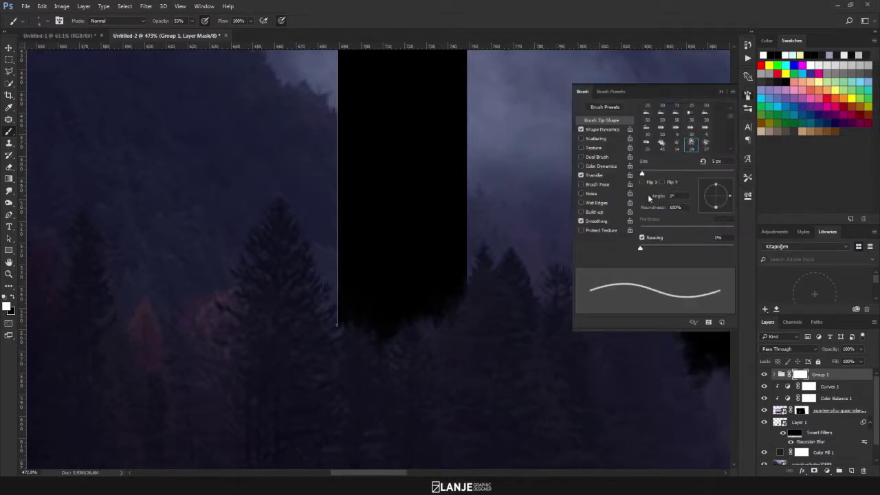
pyautogui.moveTo(640, 248); pyautogui.dragTo(677, 248)
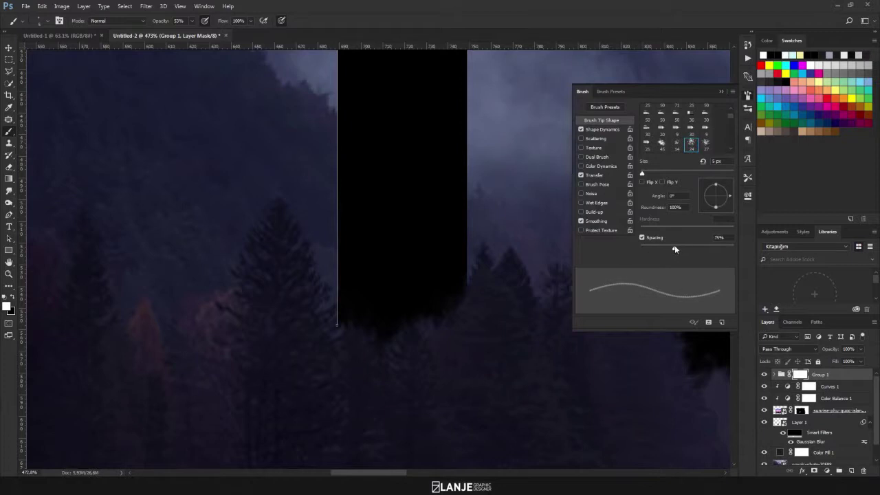
pyautogui.click(592, 130)
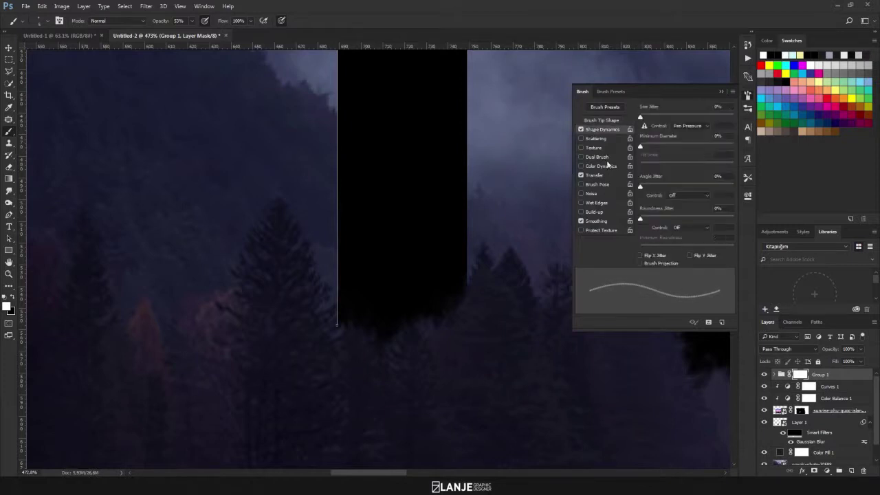
pyautogui.click(598, 120)
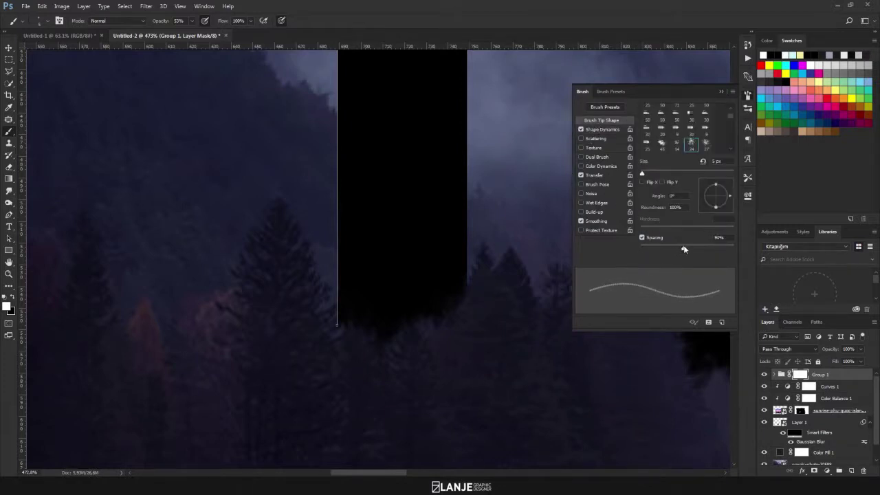
pyautogui.moveTo(684, 249); pyautogui.dragTo(701, 248)
# - Add a new Layer 2, try and undo test strokes, and reduce spacing to 90%
pyautogui.click(851, 471)
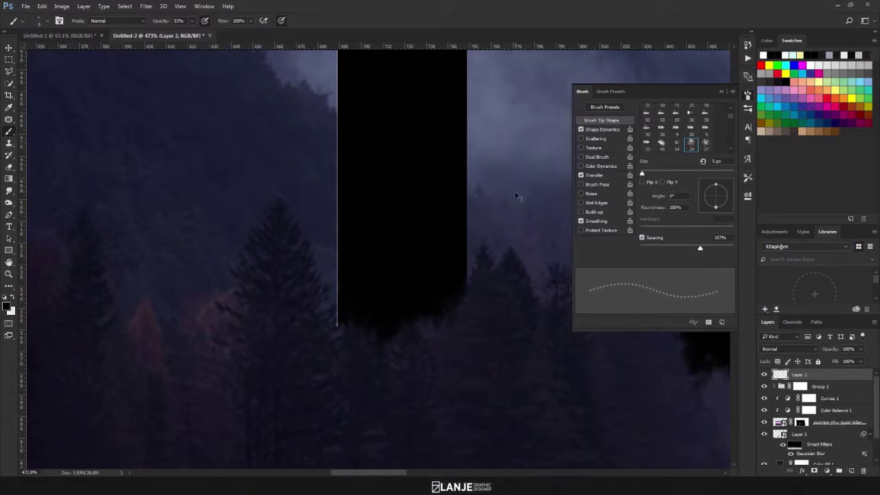
pyautogui.moveTo(166, 22); pyautogui.dragTo(199, 22)
pyautogui.moveTo(519, 117); pyautogui.dragTo(528, 239)
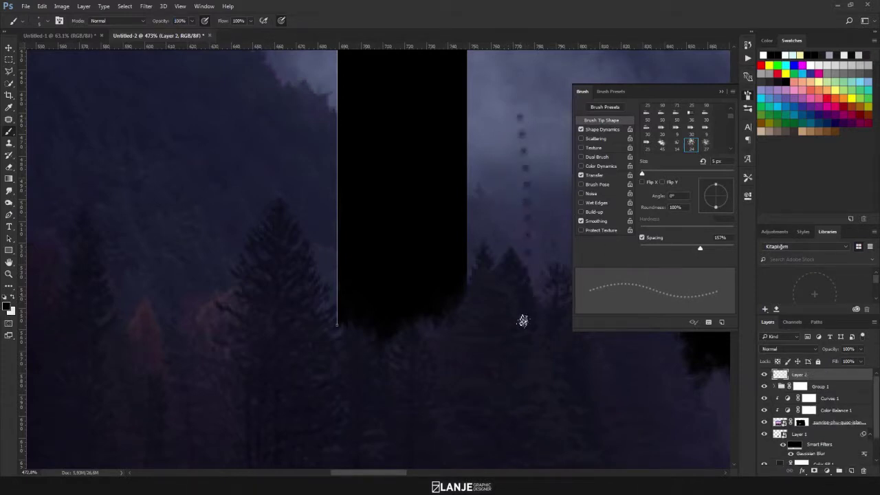
pyautogui.hotkey('ctrl', 'z')
pyautogui.click(646, 247)
pyautogui.moveTo(520, 108); pyautogui.dragTo(540, 295)
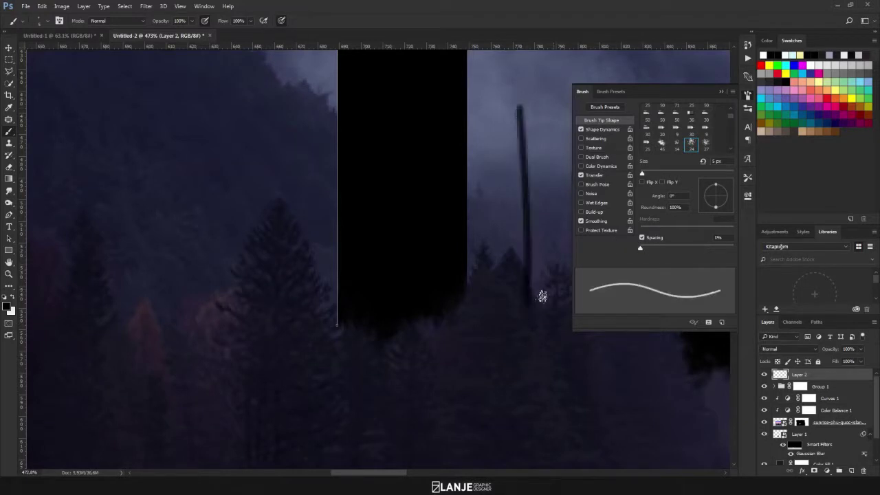
pyautogui.hotkey('ctrl', 'z')
pyautogui.click(690, 249)
pyautogui.moveTo(690, 249); pyautogui.dragTo(686, 249)
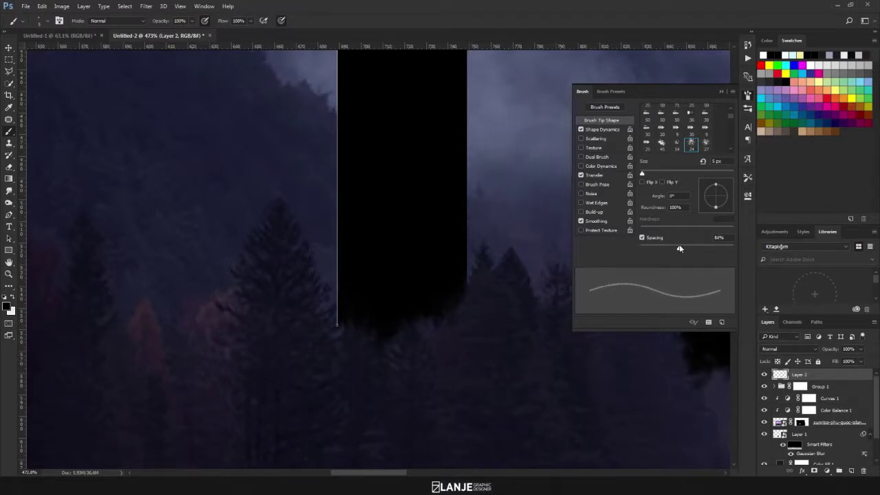
# - Add angle jitter under Shape Dynamics and preview it with test strokes
pyautogui.click(602, 130)
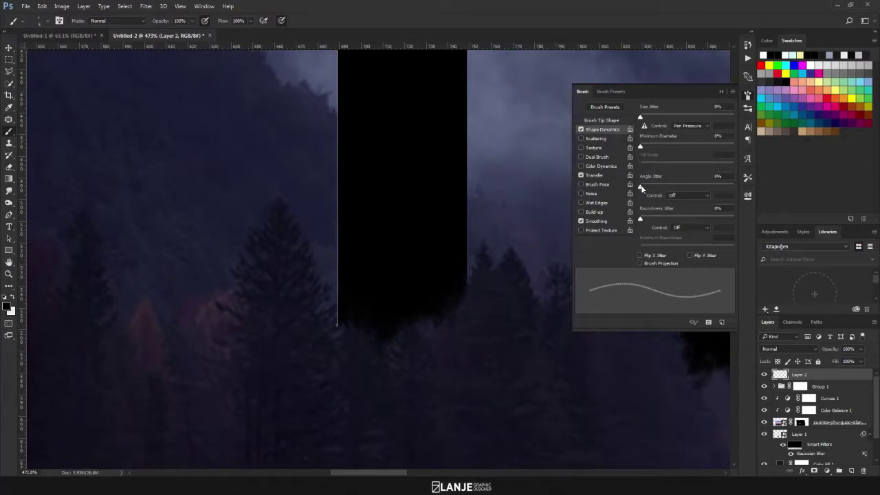
pyautogui.moveTo(640, 187); pyautogui.dragTo(671, 189)
pyautogui.moveTo(531, 135); pyautogui.dragTo(540, 144)
pyautogui.moveTo(524, 110); pyautogui.dragTo(530, 209)
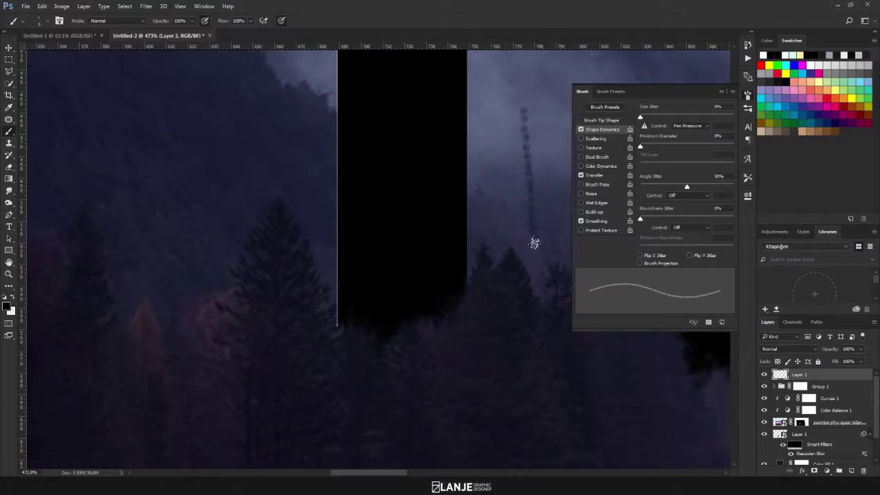
pyautogui.hotkey('ctrl', 'z')
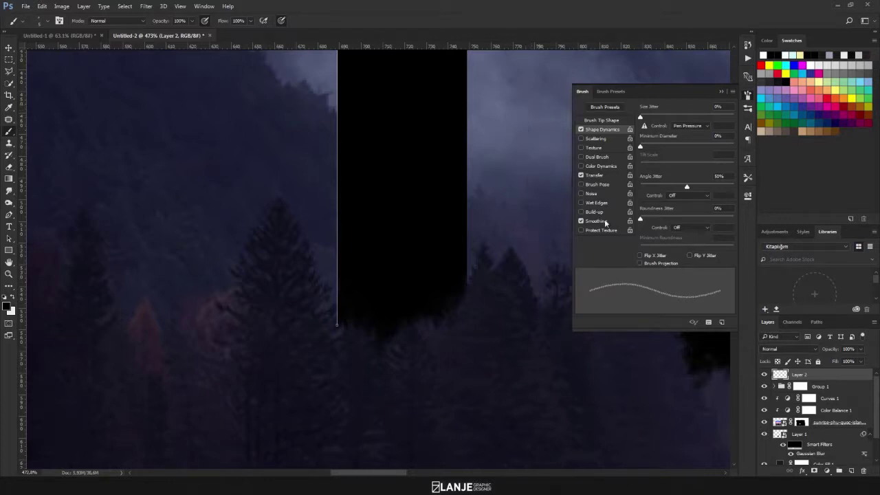
pyautogui.moveTo(529, 103); pyautogui.dragTo(533, 206)
# - Set Roundness Jitter to 74% and Minimum Roundness to 25%, undoing every test stroke
pyautogui.moveTo(639, 218); pyautogui.dragTo(643, 218)
pyautogui.moveTo(505, 125); pyautogui.dragTo(518, 235)
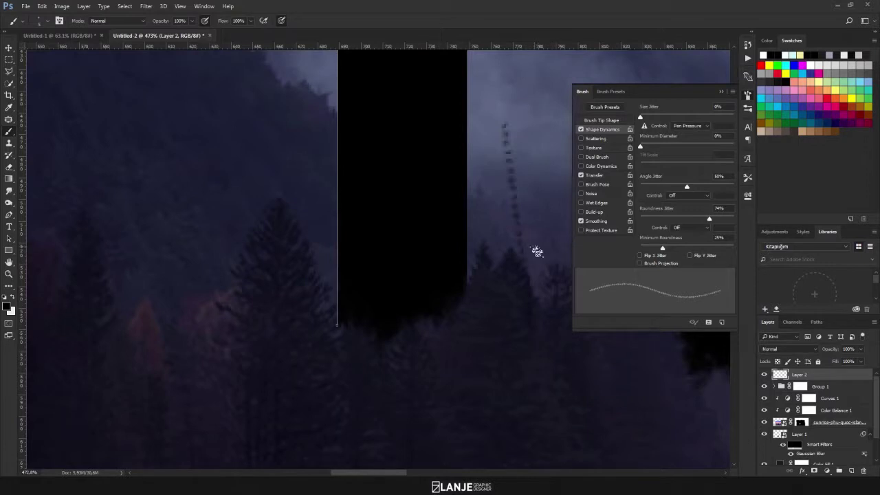
pyautogui.hotkey('ctrl', 'z')
pyautogui.moveTo(640, 147)
pyautogui.mouseDown()
pyautogui.moveTo(661, 148)
pyautogui.moveTo(597, 150)
pyautogui.mouseUp()
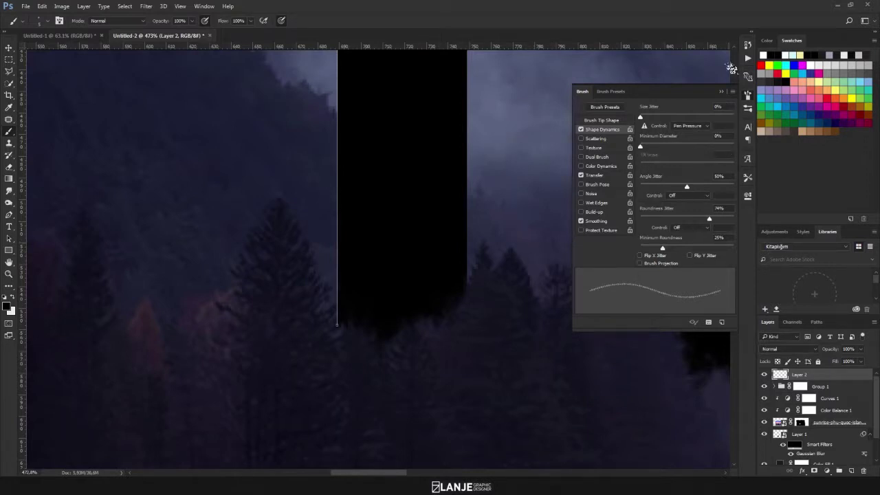
pyautogui.click(748, 95)
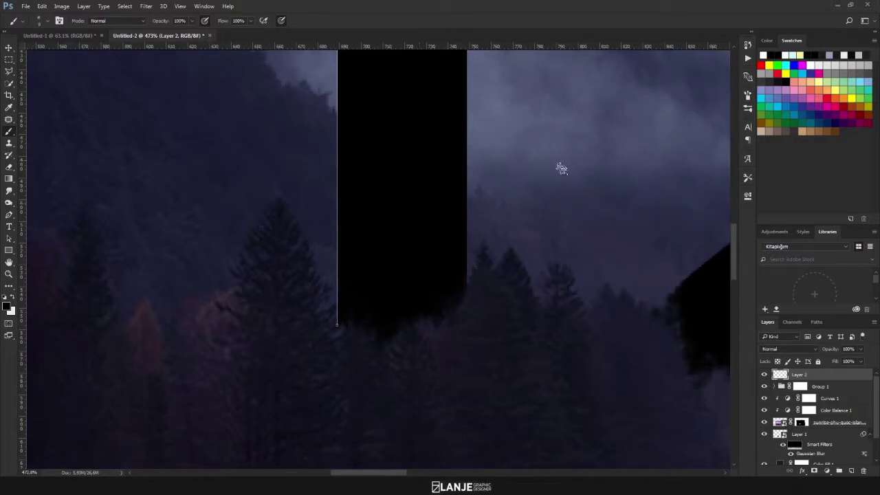
pyautogui.moveTo(564, 127); pyautogui.dragTo(581, 262)
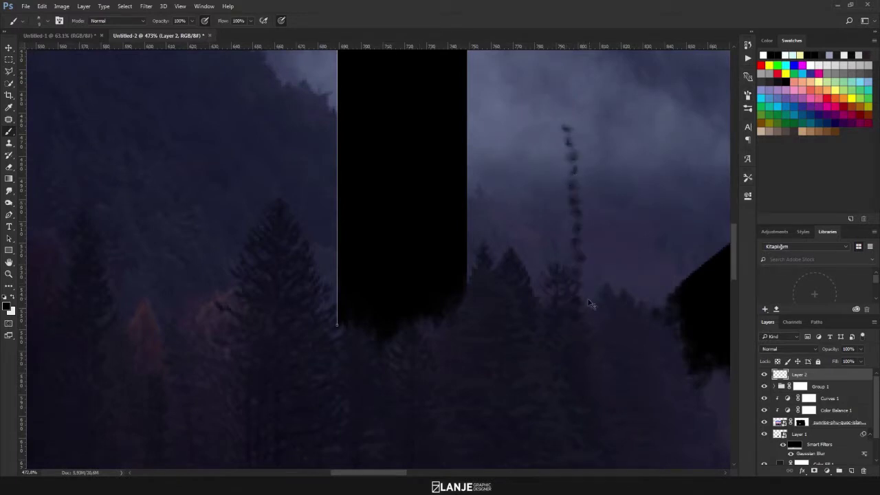
pyautogui.hotkey('ctrl', 'z')
pyautogui.scroll(-3, 527, 279)
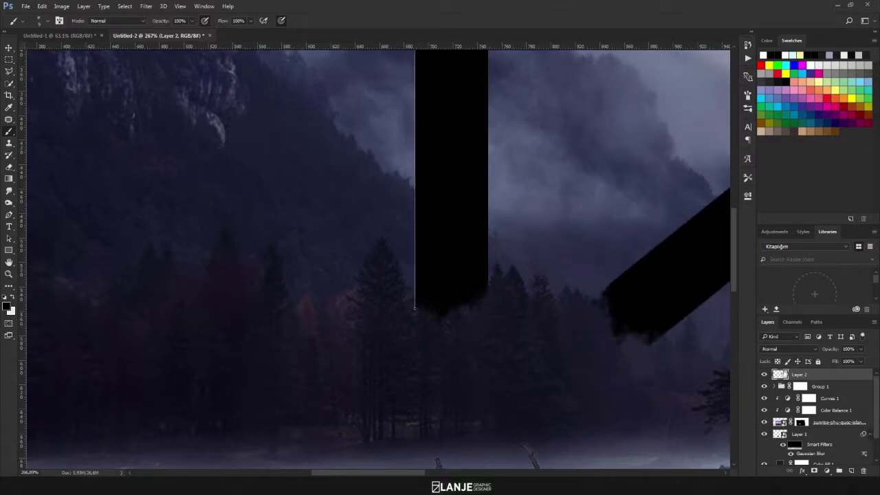
# - Target Group 1's layer mask and stroke the outline path with the brush
pyautogui.click(797, 390)
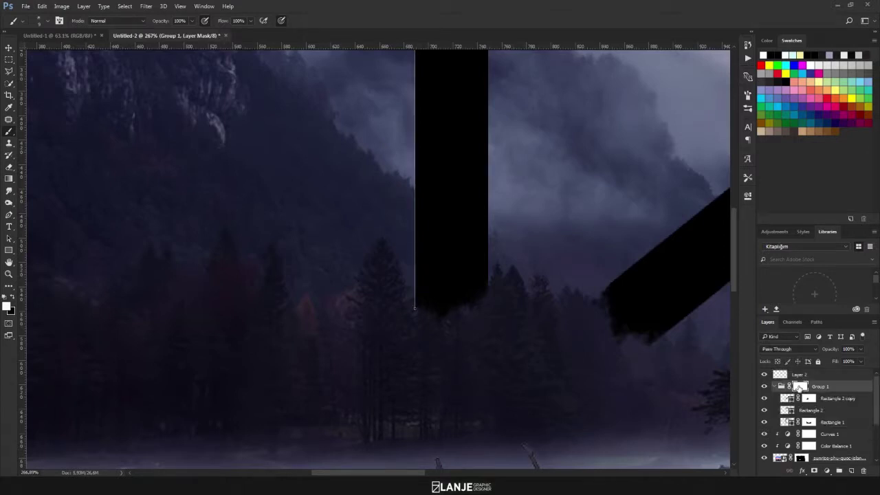
pyautogui.click(775, 386)
pyautogui.scroll(-3, 536, 304)
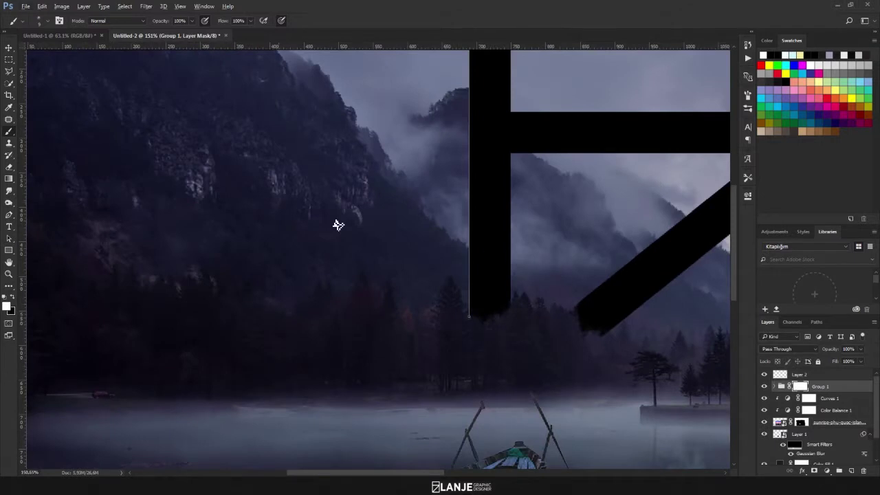
pyautogui.press('p')
pyautogui.moveTo(482, 194); pyautogui.dragTo(408, 263)
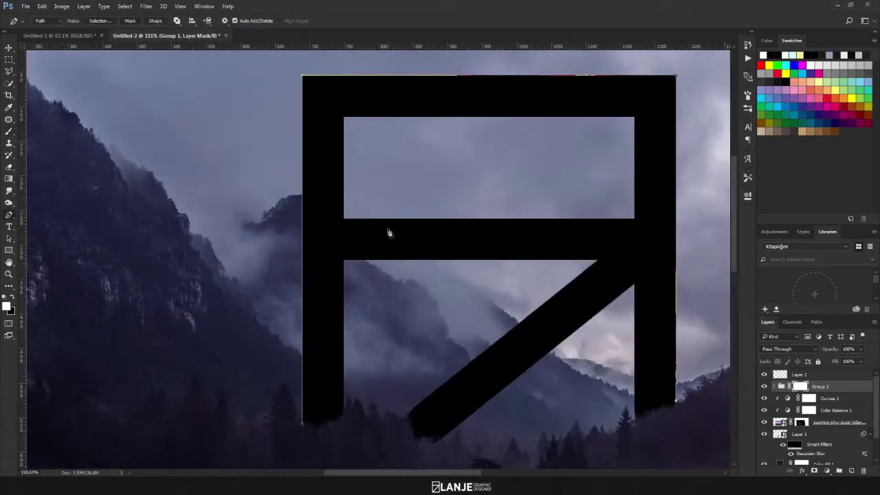
pyautogui.rightClick(389, 233)
pyautogui.click(424, 260)
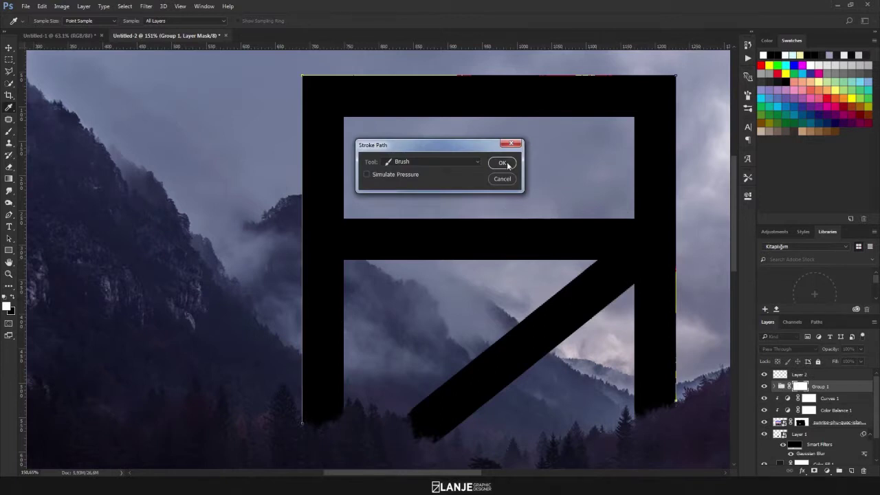
pyautogui.click(509, 164)
pyautogui.scroll(3, 300, 289)
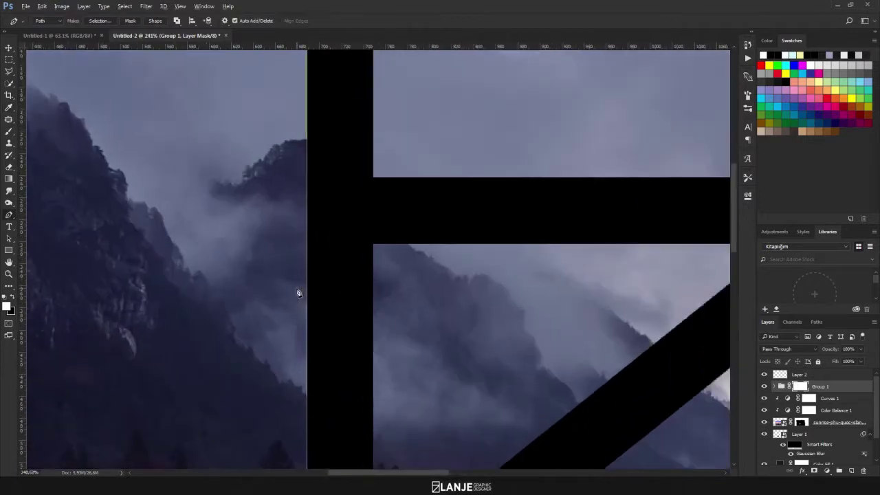
# - Stroke the outline path with the brush a second time
pyautogui.rightClick(484, 277)
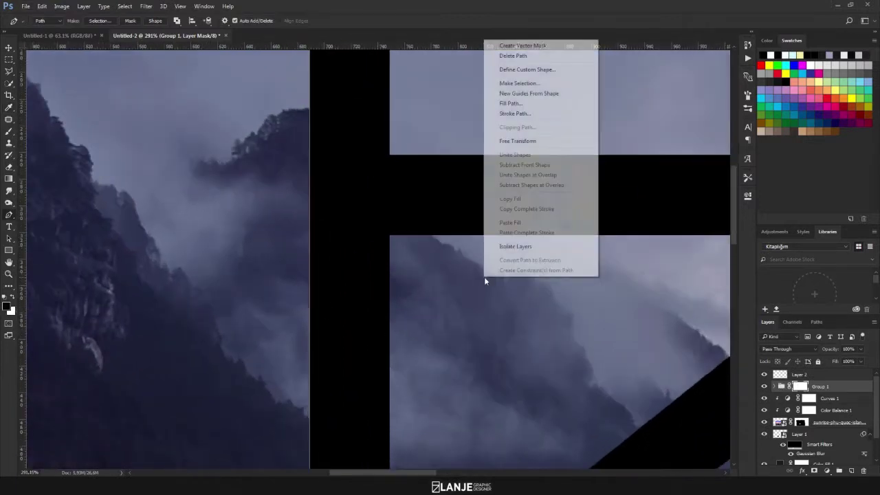
pyautogui.click(522, 127)
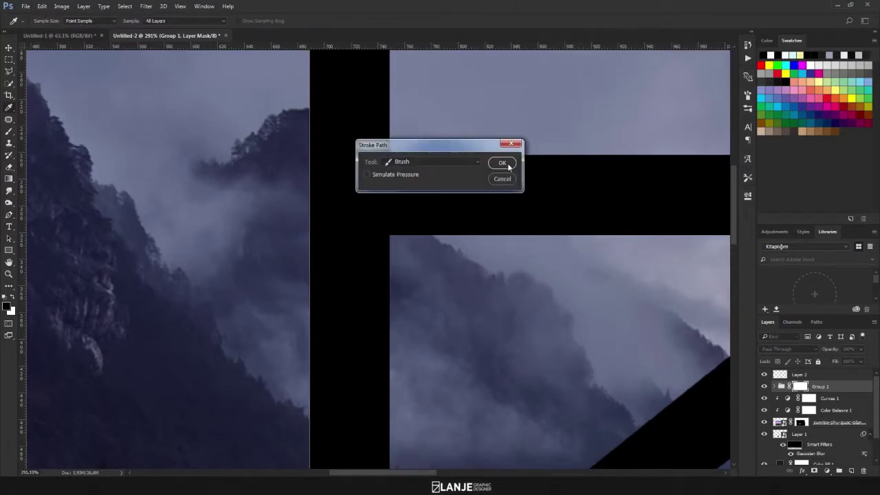
pyautogui.click(509, 166)
pyautogui.scroll(-3, 416, 330)
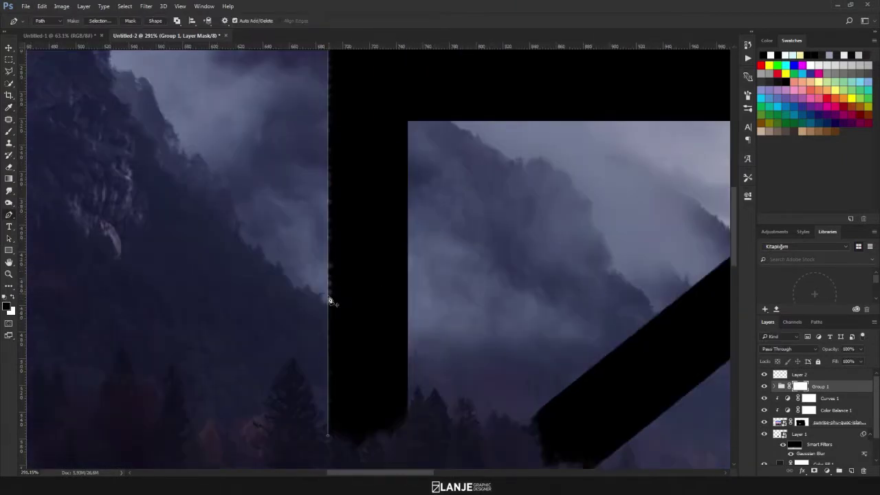
pyautogui.scroll(1, 329, 300)
# - Stroke the path a third time, keeping Brush as the stroking tool
pyautogui.rightClick(485, 256)
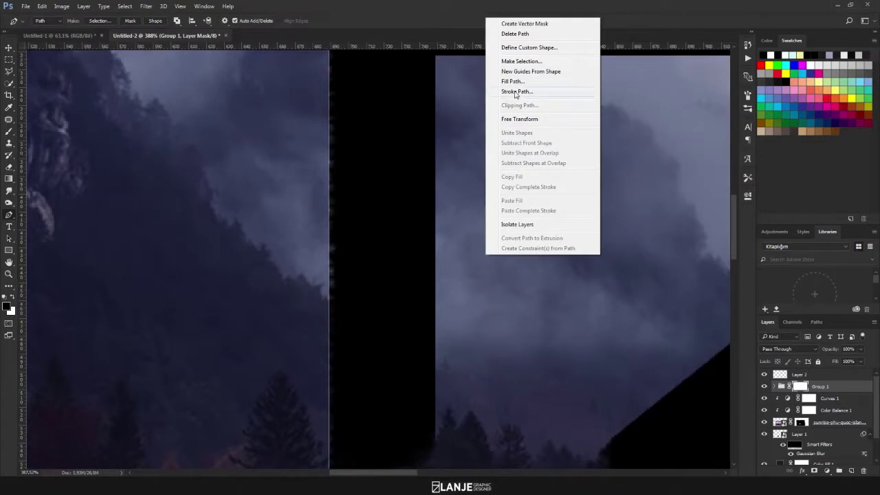
pyautogui.click(515, 94)
pyautogui.click(412, 162)
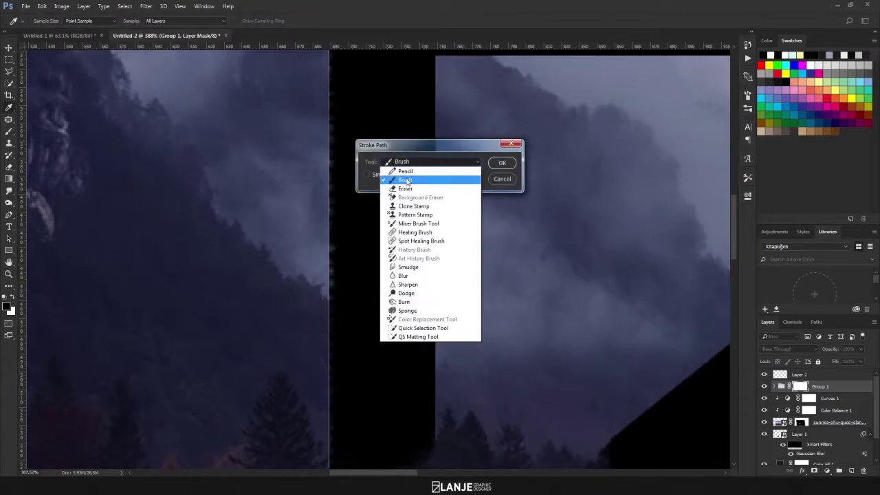
pyautogui.click(410, 180)
pyautogui.click(502, 163)
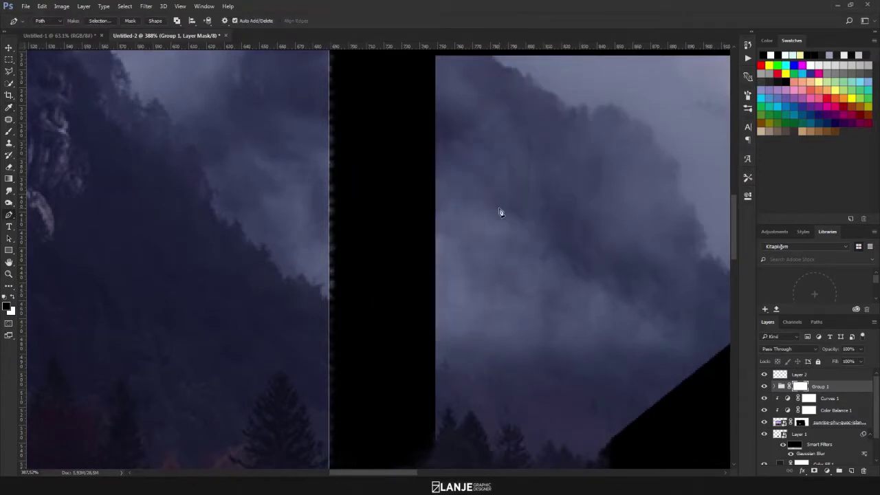
pyautogui.scroll(-2, 471, 256)
pyautogui.scroll(-2, 472, 255)
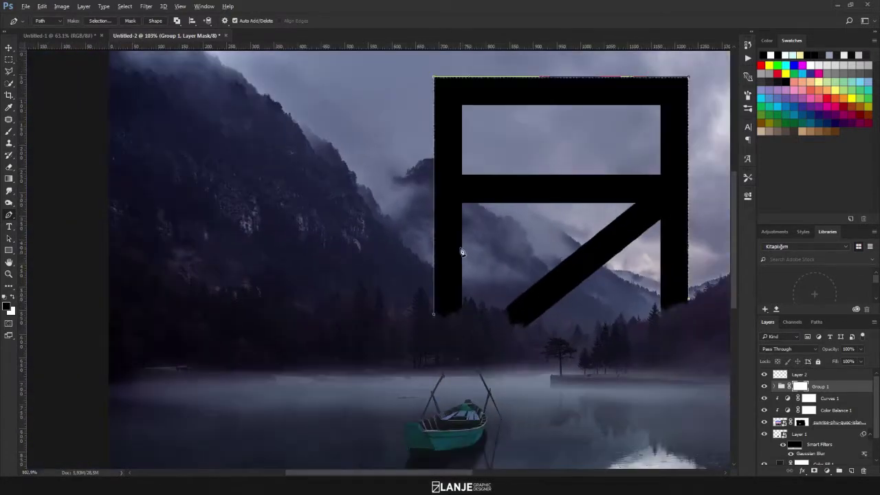
pyautogui.scroll(1, 459, 250)
# - Stroke the path a fourth time, then delete the outline path
pyautogui.rightClick(476, 224)
pyautogui.click(515, 297)
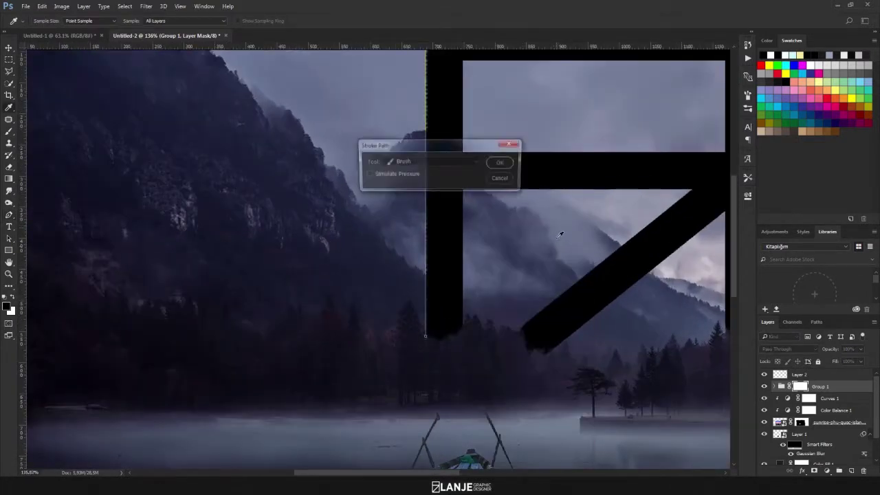
pyautogui.click(501, 164)
pyautogui.rightClick(473, 226)
pyautogui.click(492, 244)
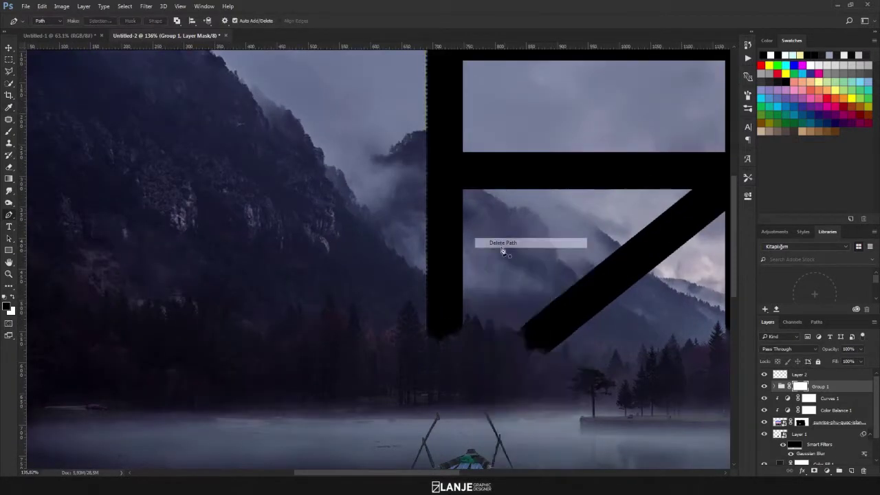
pyautogui.scroll(-3, 512, 275)
pyautogui.scroll(1, 347, 116)
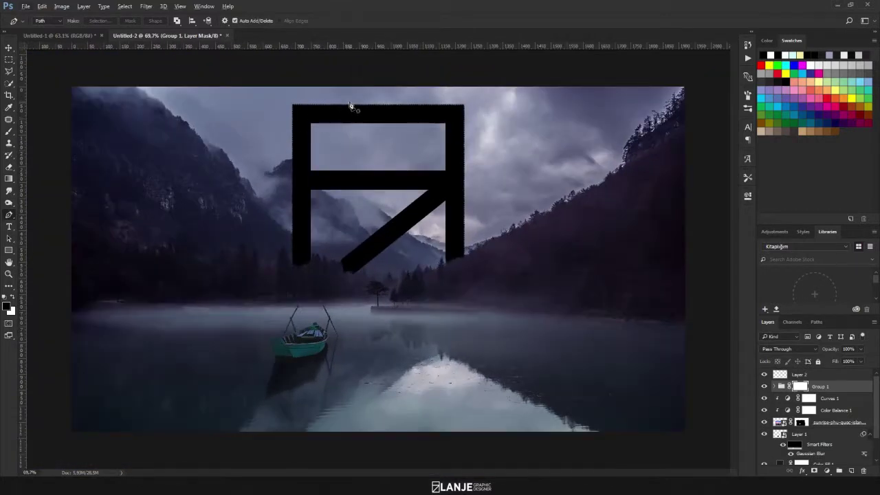
# - Trace a closed Pen path around the inner rectangle of the upper window opening
pyautogui.scroll(2, 305, 108)
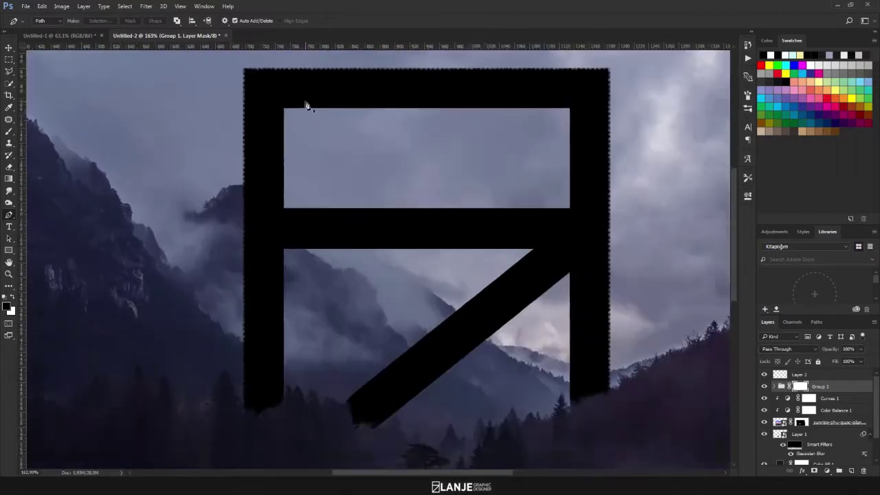
pyautogui.scroll(2, 243, 122)
pyautogui.scroll(1, 218, 99)
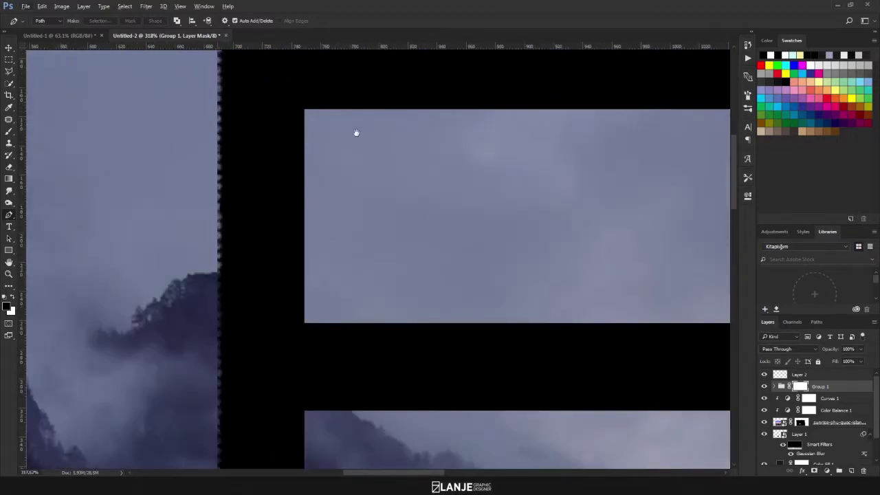
pyautogui.moveTo(356, 133); pyautogui.dragTo(264, 119)
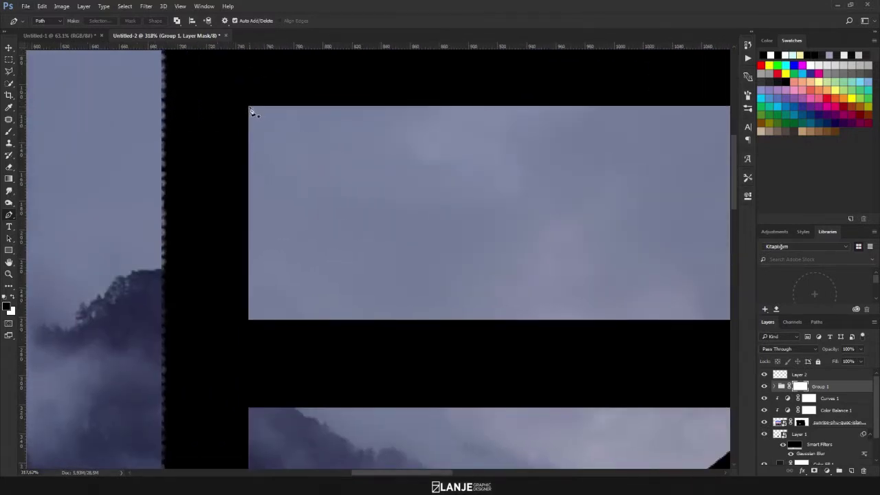
pyautogui.click(250, 111)
pyautogui.moveTo(616, 141); pyautogui.dragTo(382, 139)
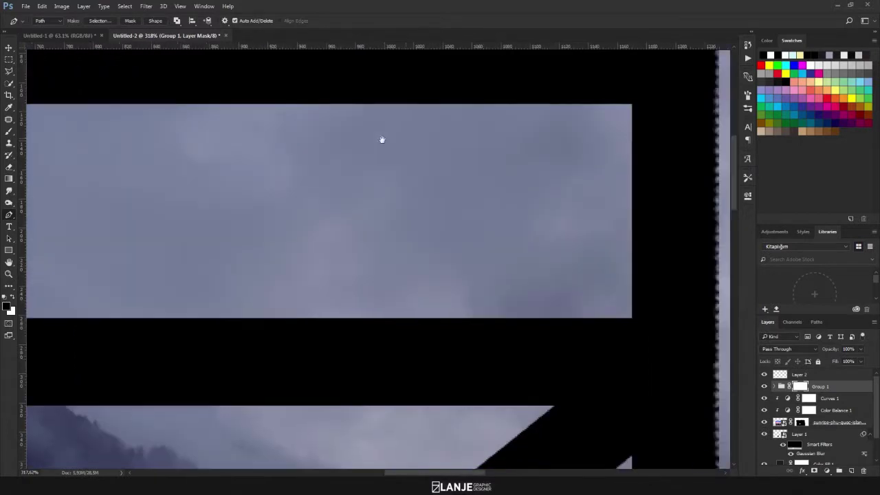
pyautogui.click(633, 108)
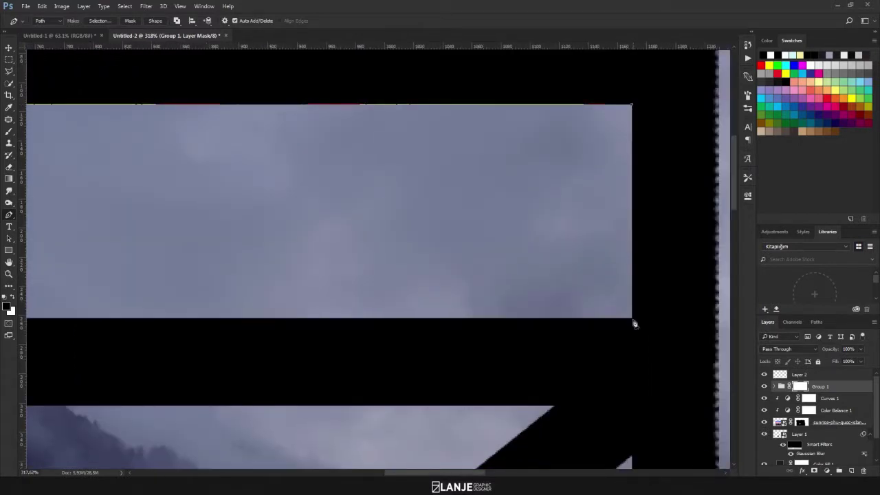
pyautogui.click(632, 318)
pyautogui.hscroll(-5, 379, 290)
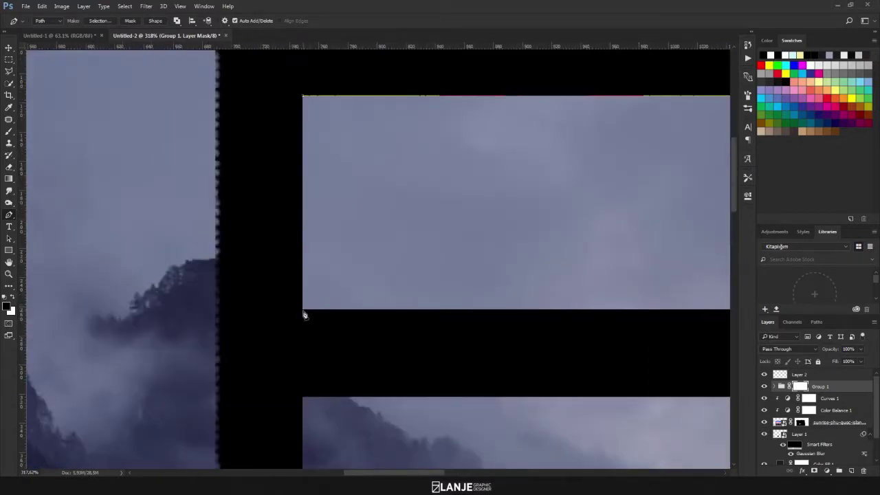
pyautogui.click(302, 309)
pyautogui.click(302, 96)
# - Turn the inner rectangle path into a selection and apply fill/stroke to Group 1's mask
pyautogui.rightClick(321, 164)
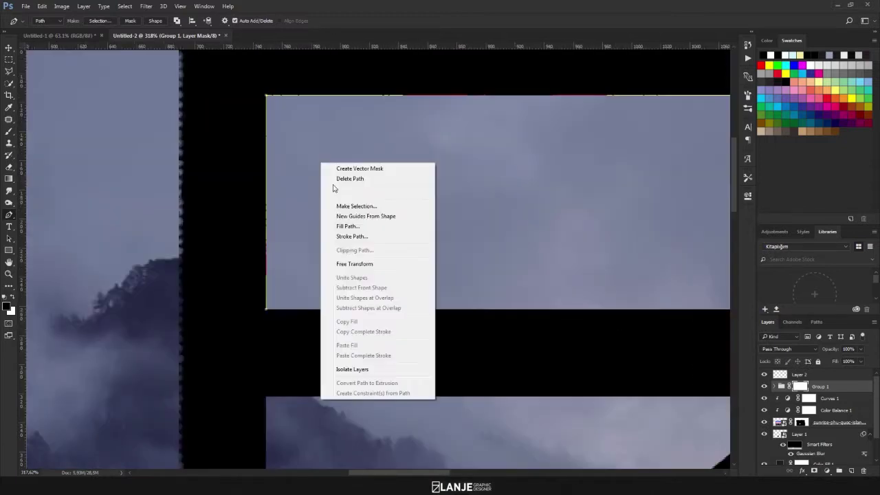
pyautogui.click(356, 205)
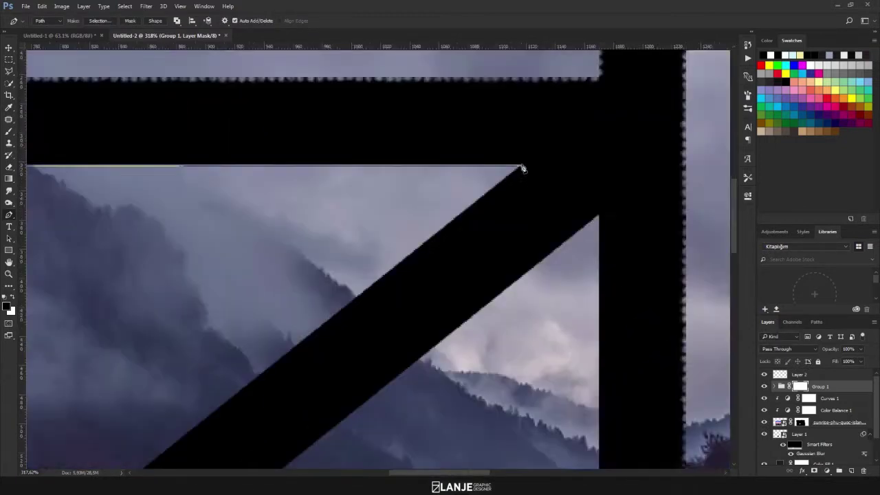
pyautogui.rightClick(465, 88)
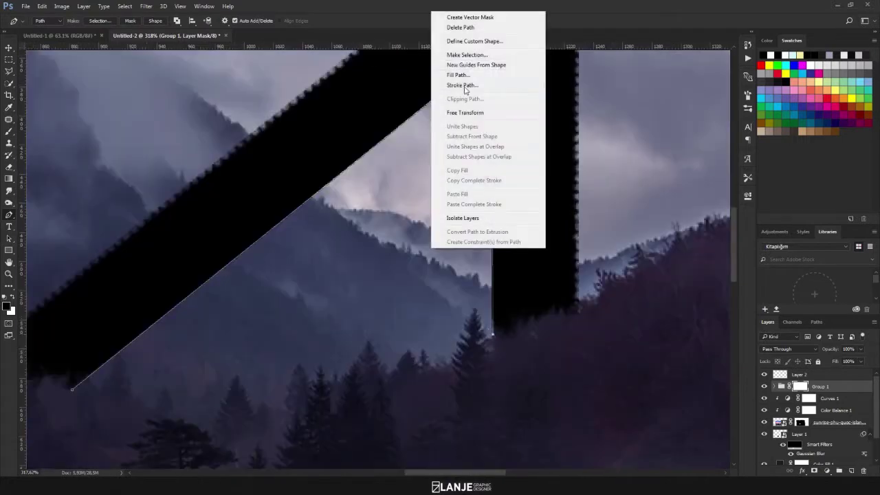
pyautogui.moveTo(302, 142); pyautogui.dragTo(322, 166)
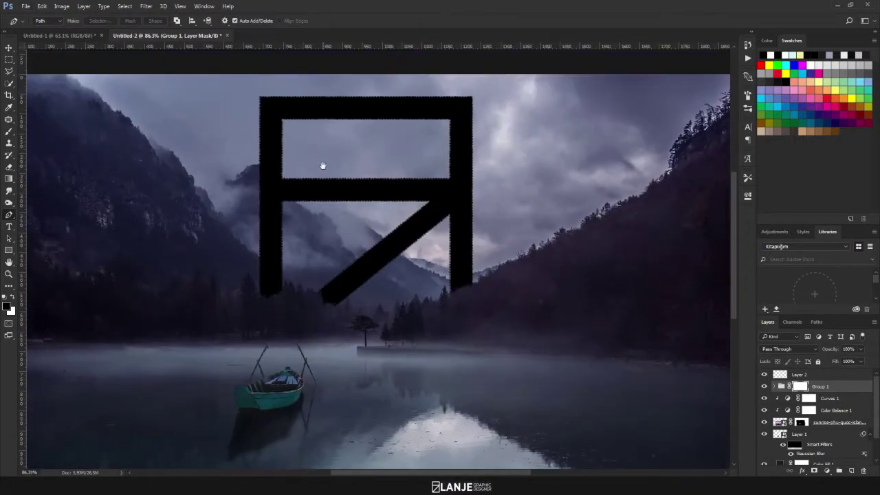
pyautogui.scroll(2, 451, 265)
pyautogui.scroll(2, 452, 266)
# - Select the Brush tool with a soft round preset at 0% hardness
pyautogui.scroll(1, 451, 265)
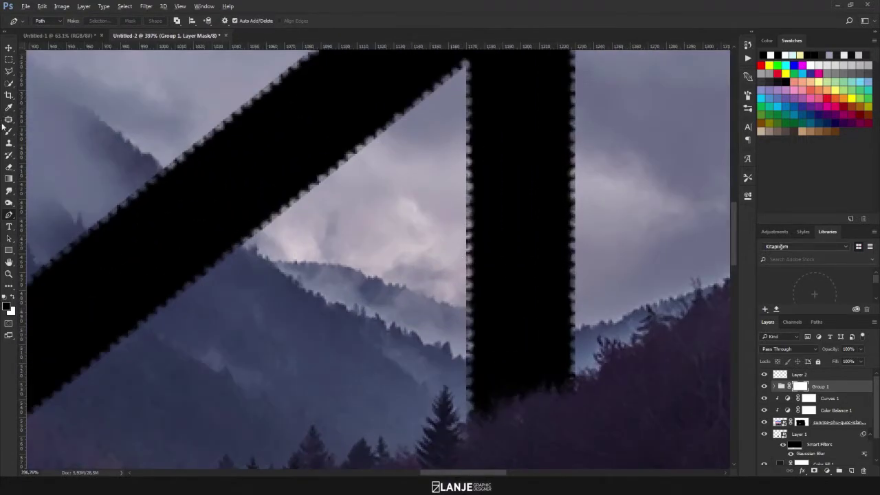
pyautogui.click(8, 131)
pyautogui.scroll(1, 425, 225)
pyautogui.rightClick(400, 225)
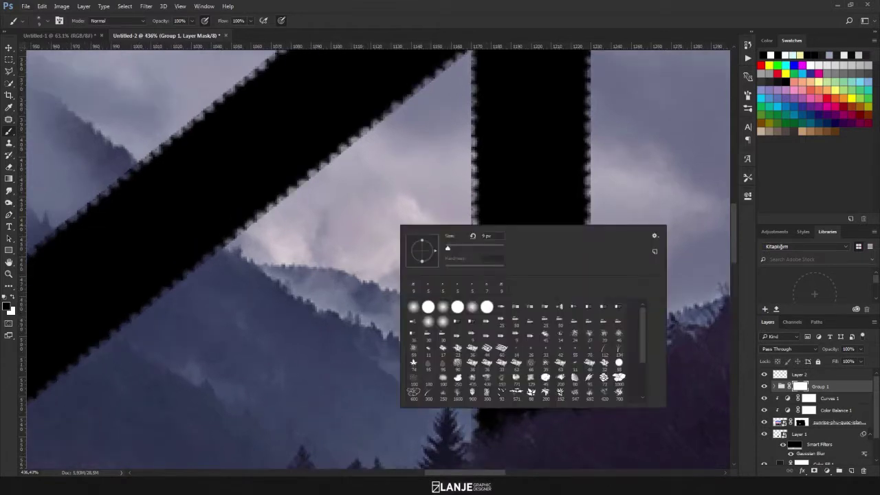
pyautogui.click(445, 310)
pyautogui.click(386, 202)
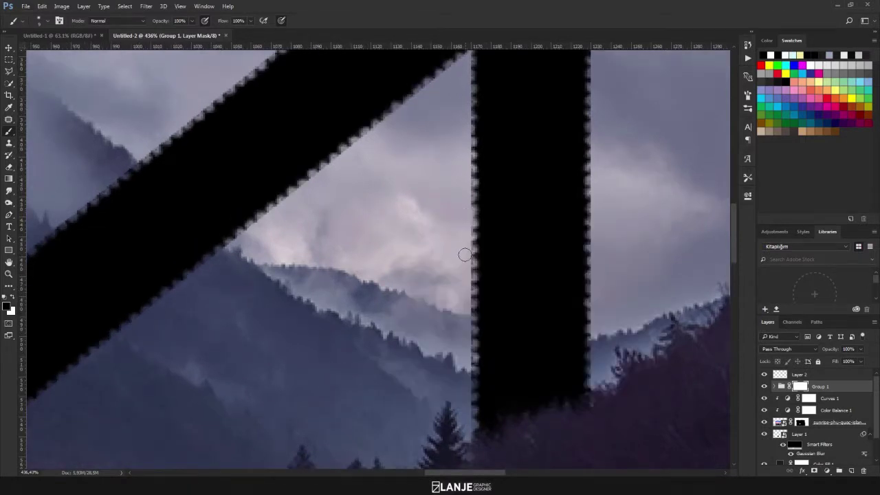
# - Brush along the vertical bar, triangle tip and diagonal bar mask edges to smooth them
pyautogui.moveTo(464, 255); pyautogui.dragTo(461, 365)
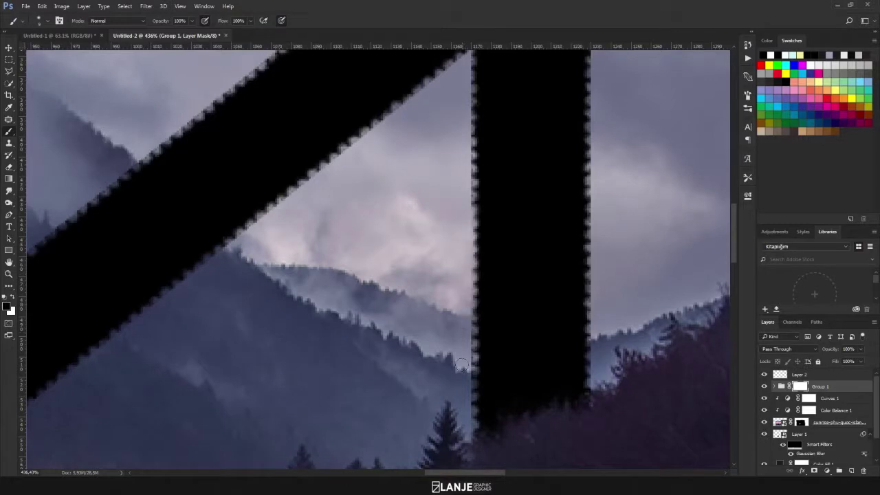
pyautogui.moveTo(461, 367)
pyautogui.mouseDown()
pyautogui.moveTo(464, 415)
pyautogui.moveTo(463, 137)
pyautogui.mouseUp()
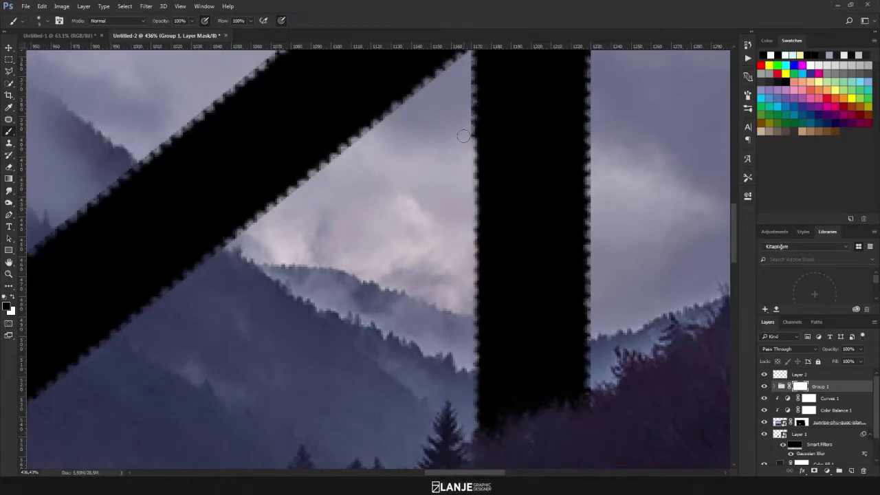
pyautogui.scroll(2, 463, 136)
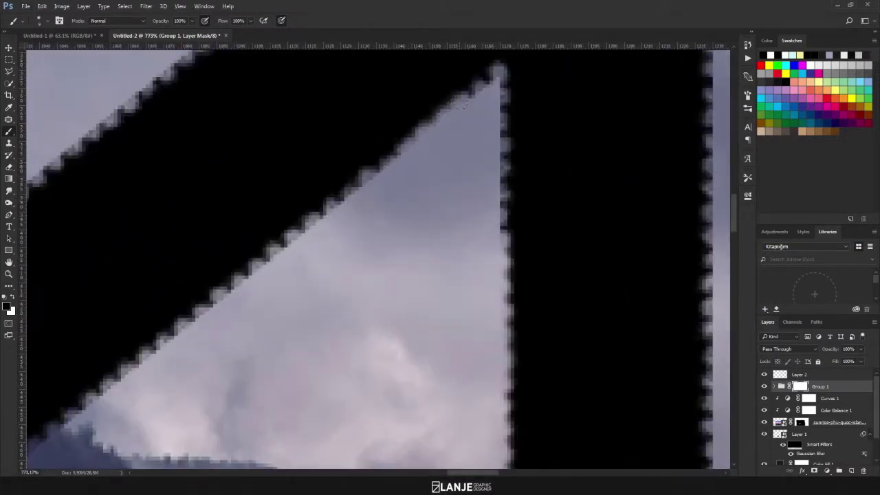
pyautogui.moveTo(465, 102)
pyautogui.mouseDown()
pyautogui.moveTo(481, 237)
pyautogui.moveTo(478, 90)
pyautogui.mouseUp()
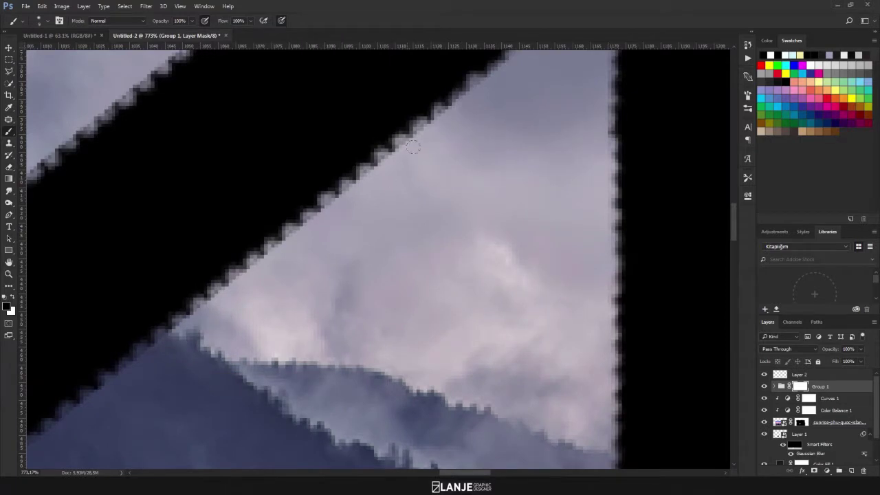
pyautogui.moveTo(412, 147); pyautogui.dragTo(348, 204)
pyautogui.moveTo(287, 254); pyautogui.dragTo(447, 109)
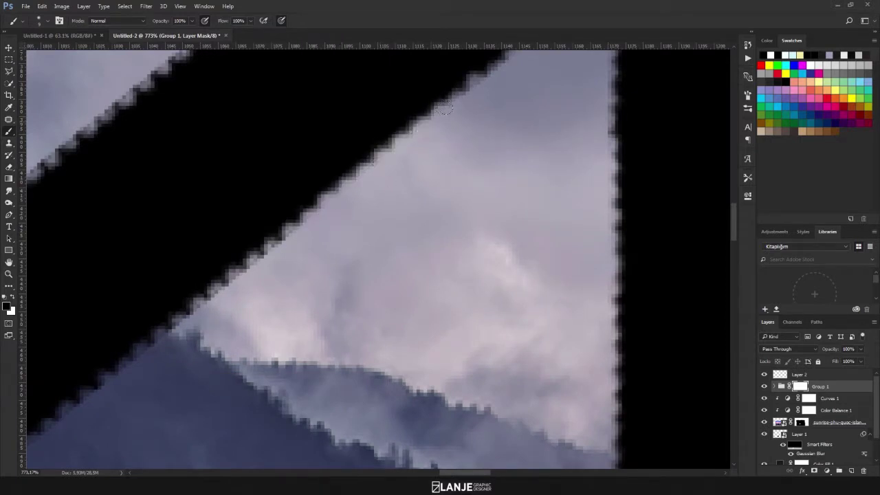
pyautogui.moveTo(326, 285); pyautogui.dragTo(423, 199)
pyautogui.moveTo(428, 153); pyautogui.dragTo(319, 243)
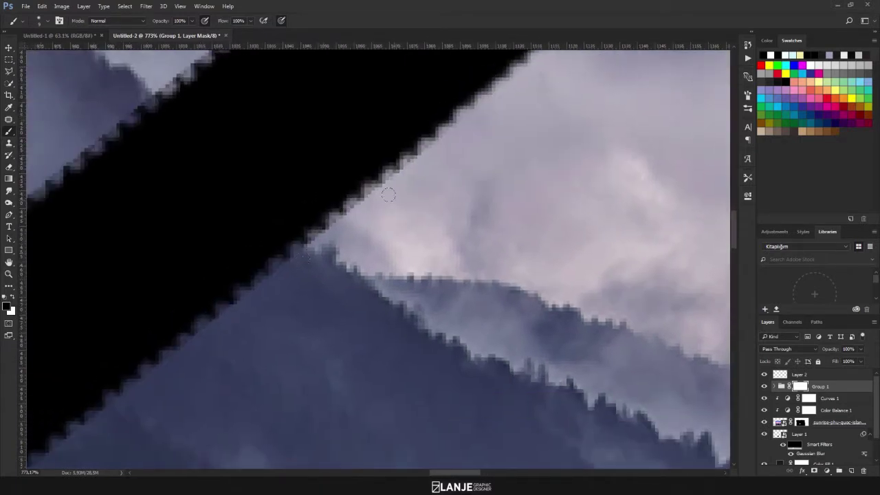
pyautogui.moveTo(389, 194); pyautogui.dragTo(412, 155)
# - Continue along the diagonal edge, the top corner edge and the vertical mask strip
pyautogui.moveTo(296, 322); pyautogui.dragTo(474, 218)
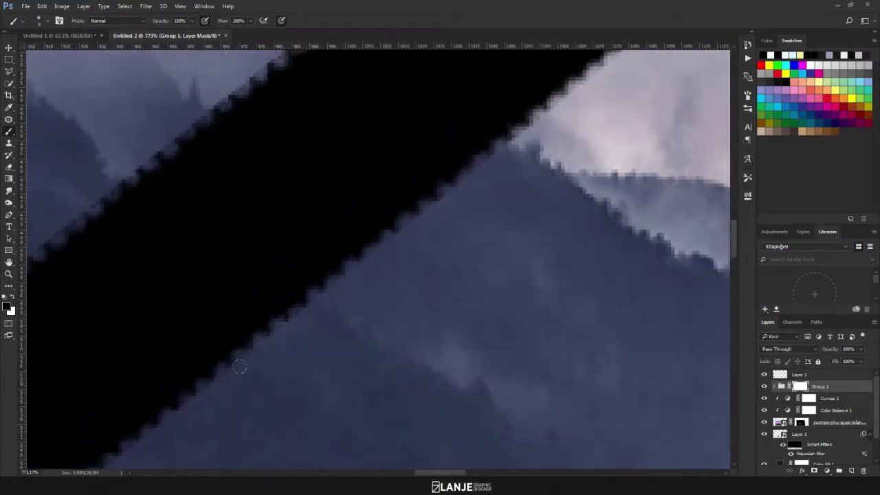
pyautogui.moveTo(239, 367); pyautogui.dragTo(356, 294)
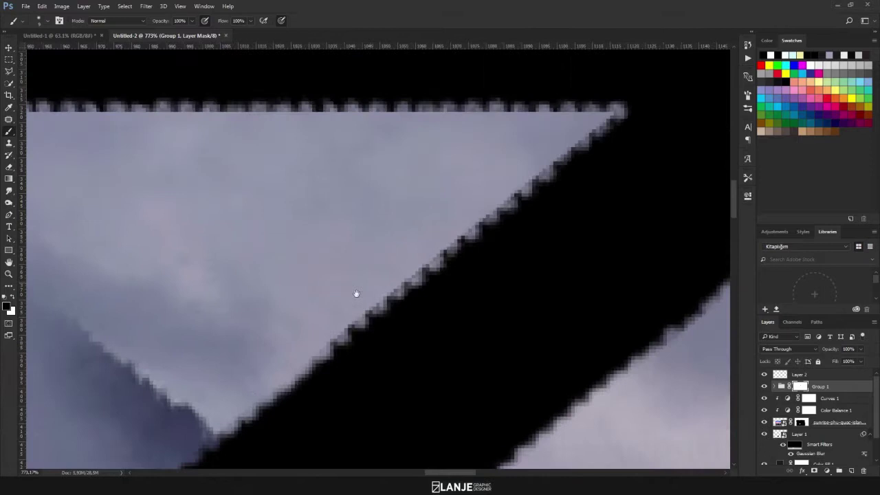
pyautogui.moveTo(358, 162); pyautogui.dragTo(568, 170)
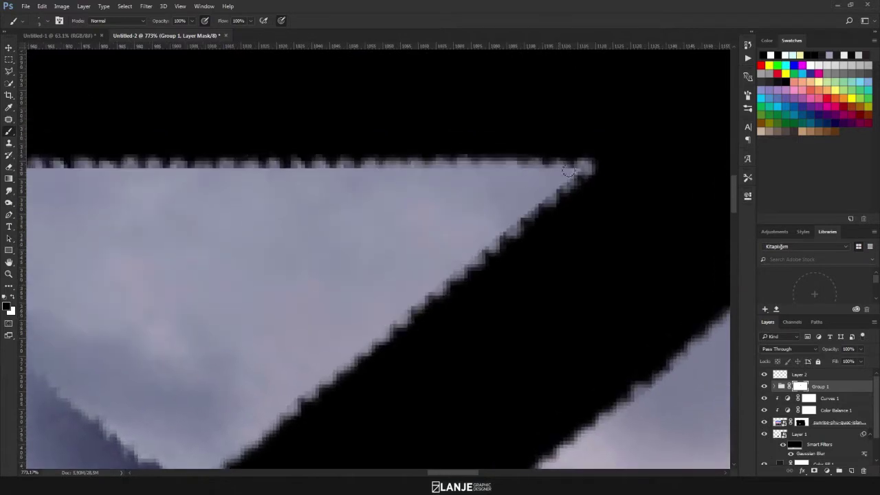
pyautogui.moveTo(384, 206); pyautogui.dragTo(549, 176)
pyautogui.moveTo(206, 309)
pyautogui.mouseDown()
pyautogui.moveTo(522, 275)
pyautogui.moveTo(481, 296)
pyautogui.mouseUp()
pyautogui.moveTo(83, 358)
pyautogui.mouseDown()
pyautogui.moveTo(325, 328)
pyautogui.moveTo(497, 385)
pyautogui.mouseUp()
pyautogui.moveTo(261, 228); pyautogui.dragTo(296, 261)
pyautogui.moveTo(412, 137); pyautogui.dragTo(412, 294)
pyautogui.moveTo(537, 69)
pyautogui.mouseDown()
pyautogui.moveTo(593, 179)
pyautogui.moveTo(565, 406)
pyautogui.mouseUp()
# - Work over the horizontal bar, band corner and right bar, then fit the image to the window
pyautogui.moveTo(413, 137); pyautogui.dragTo(412, 227)
pyautogui.moveTo(618, 275); pyautogui.dragTo(240, 265)
pyautogui.moveTo(688, 73)
pyautogui.mouseDown()
pyautogui.moveTo(481, 64)
pyautogui.moveTo(467, 44)
pyautogui.mouseUp()
pyautogui.moveTo(412, 138); pyautogui.dragTo(412, 177)
pyautogui.moveTo(687, 92); pyautogui.dragTo(540, 91)
pyautogui.moveTo(412, 344)
pyautogui.mouseDown()
pyautogui.moveTo(426, 62)
pyautogui.moveTo(412, 138)
pyautogui.mouseUp()
pyautogui.moveTo(103, 394)
pyautogui.mouseDown()
pyautogui.moveTo(349, 275)
pyautogui.moveTo(206, 289)
pyautogui.mouseUp()
pyautogui.moveTo(412, 289); pyautogui.dragTo(426, 268)
pyautogui.moveTo(481, 344); pyautogui.dragTo(551, 356)
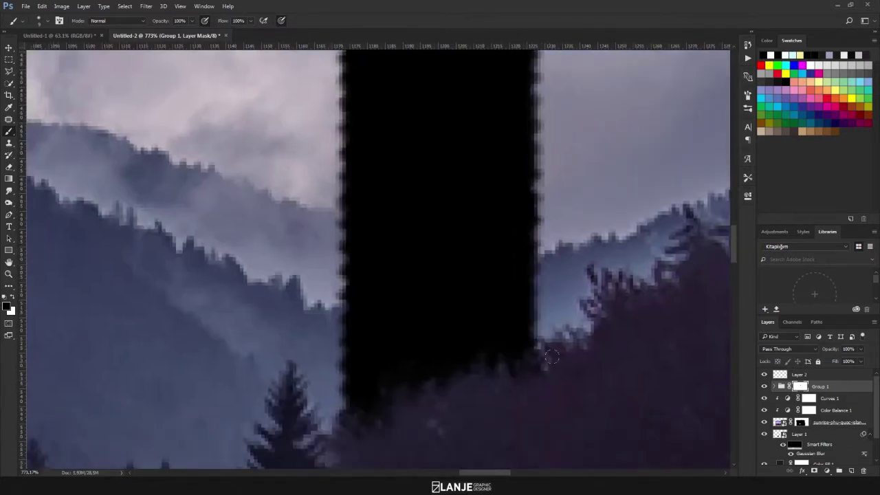
pyautogui.hotkey('ctrl', '0')
# - Toggle Group 1's mask and visibility to compare, then target the Group 1 layer
pyautogui.press('v')
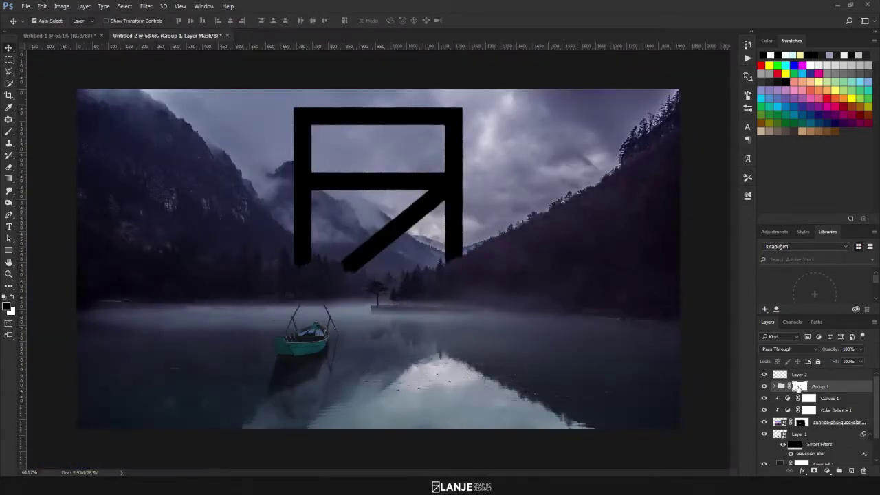
pyautogui.rightClick(797, 387)
pyautogui.click(796, 296)
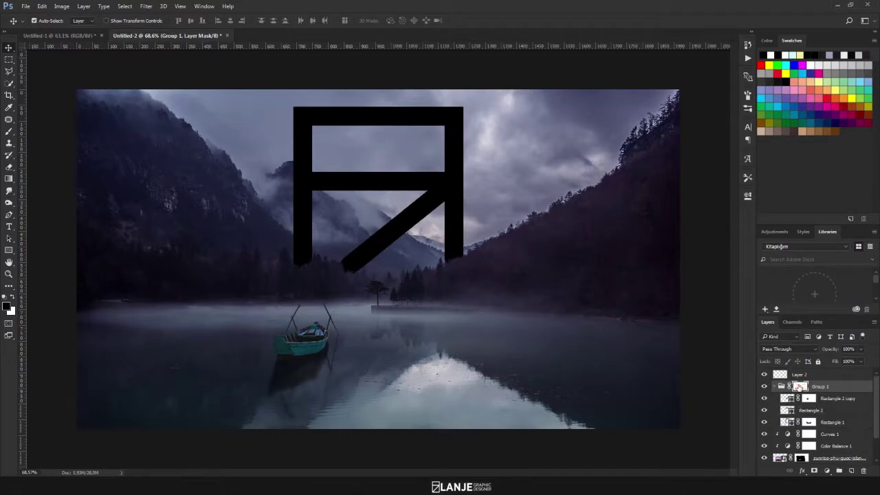
pyautogui.keyDown('shift'); pyautogui.click(797, 387); pyautogui.keyUp('shift')
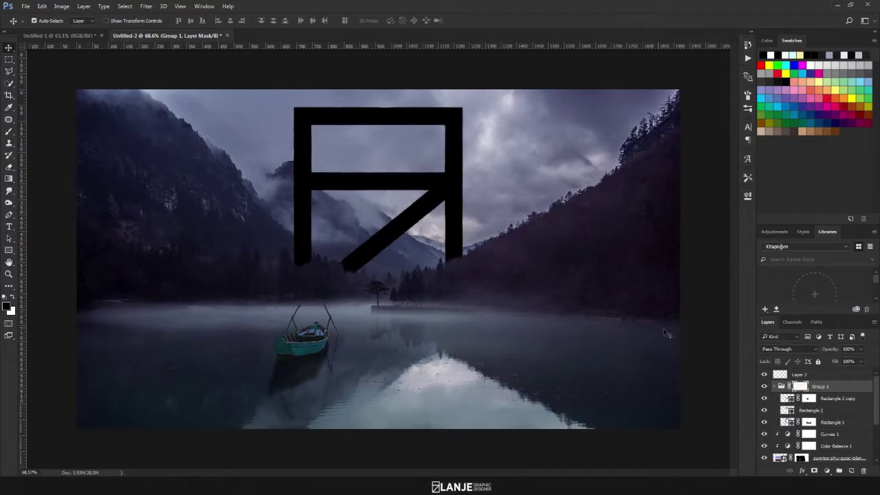
pyautogui.click(764, 386)
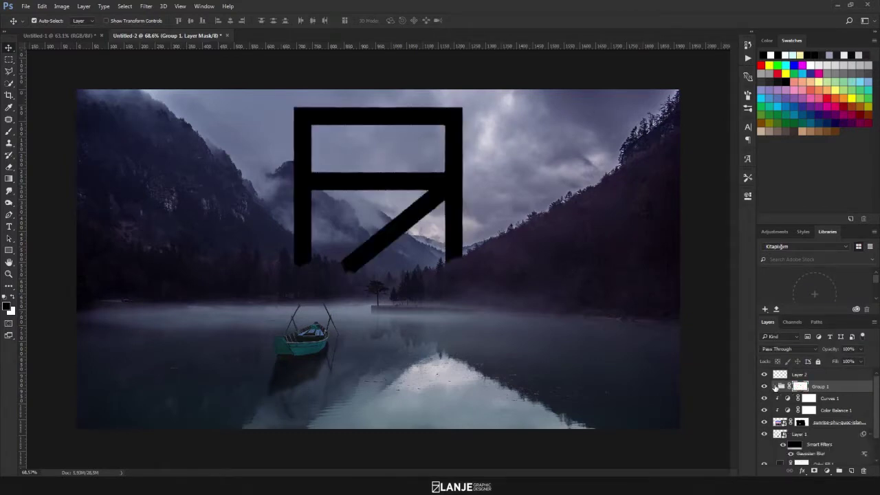
pyautogui.click(843, 387)
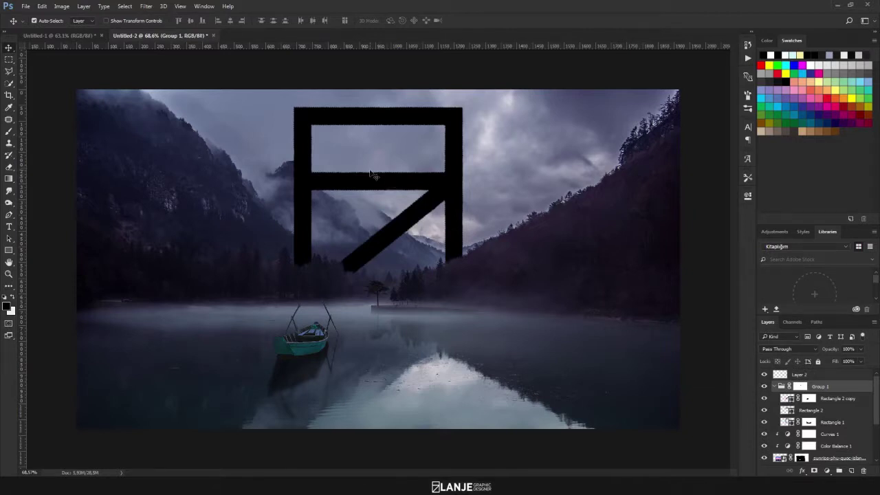
# - Place the cosmic-timetraveler rock photo into the composition and commit it
pyautogui.hotkey('alt', 'Tab')
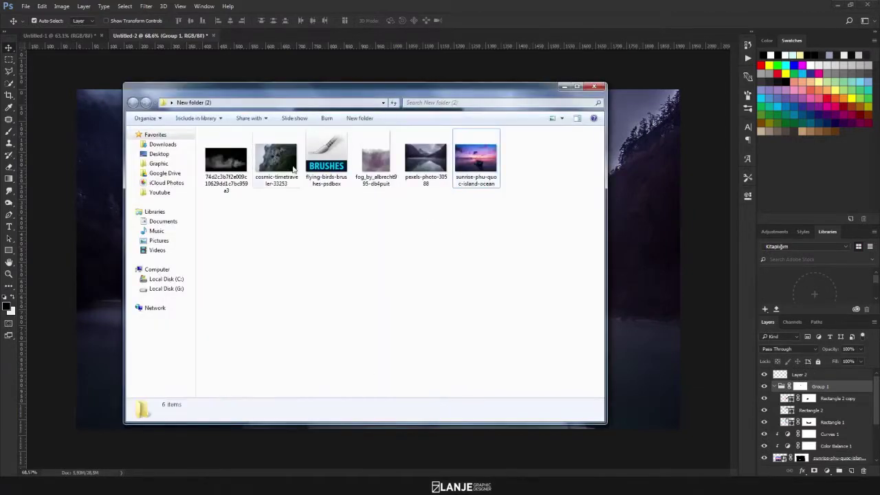
pyautogui.click(276, 162)
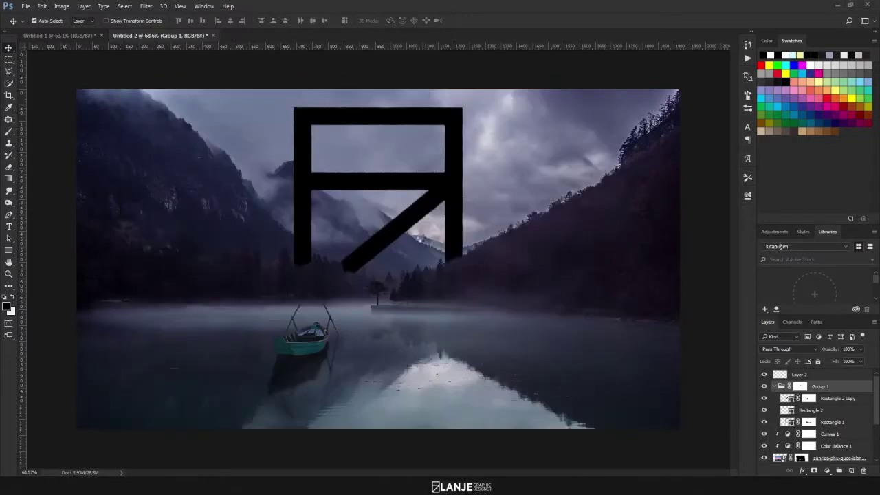
pyautogui.moveTo(103, 196)
pyautogui.mouseDown()
pyautogui.moveTo(420, 240)
pyautogui.moveTo(520, 181)
pyautogui.moveTo(436, 187)
pyautogui.moveTo(426, 255)
pyautogui.moveTo(411, 239)
pyautogui.mouseUp()
pyautogui.moveTo(827, 349); pyautogui.dragTo(809, 347)
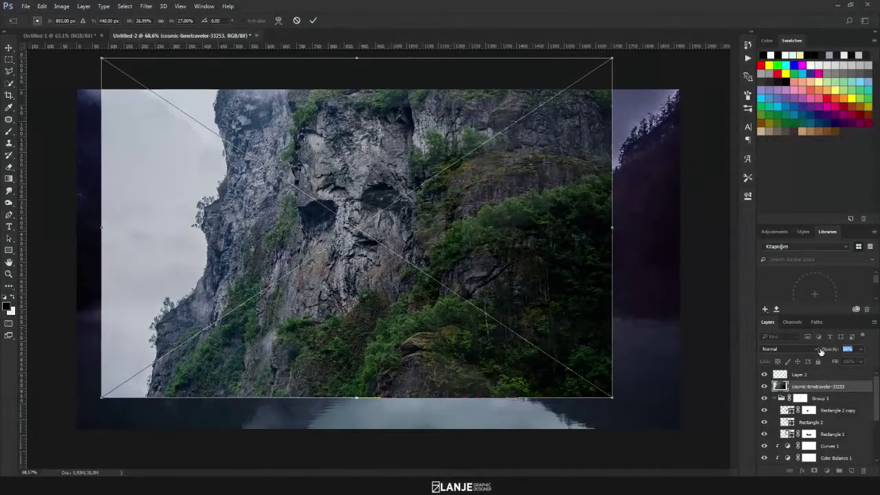
pyautogui.moveTo(546, 285); pyautogui.dragTo(566, 276)
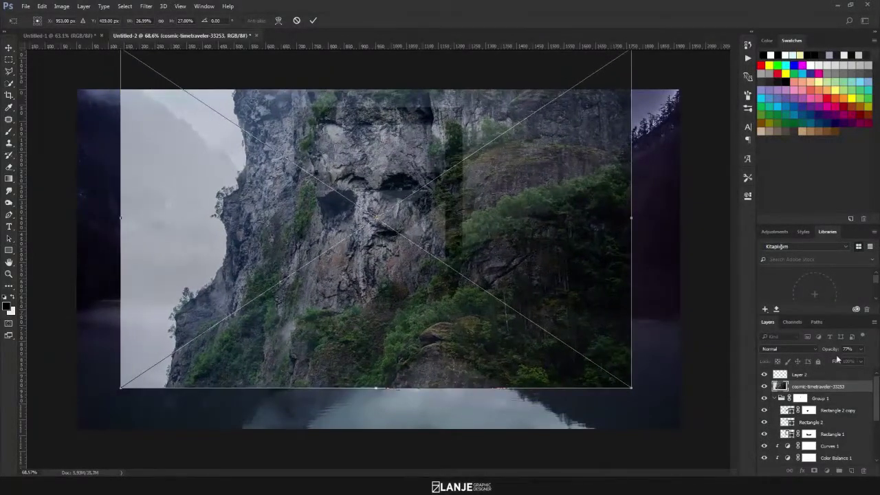
pyautogui.moveTo(836, 355); pyautogui.dragTo(850, 385)
pyautogui.press('Return')
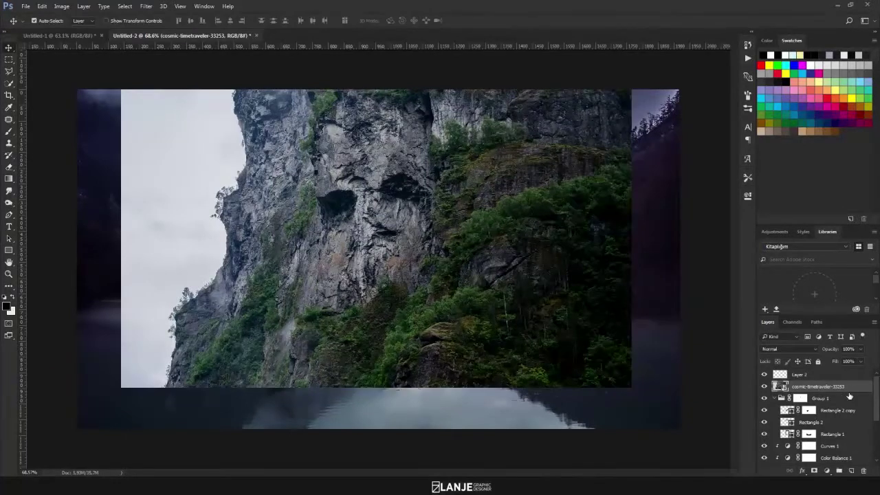
# - Clip the rock photo into the letter shape and shift it slightly inside
pyautogui.rightClick(851, 389)
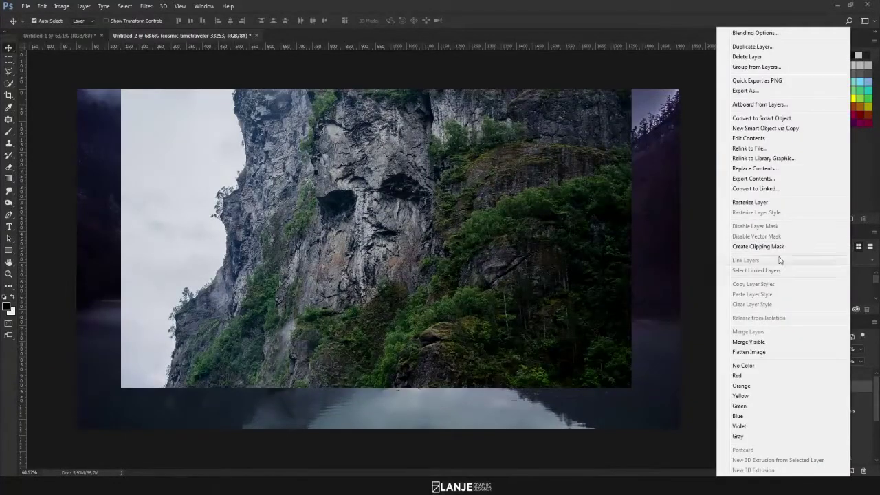
pyautogui.click(769, 246)
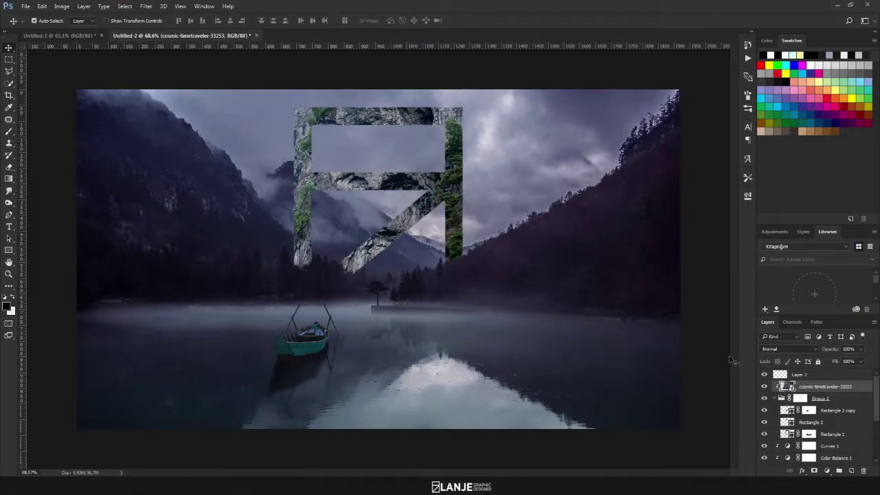
pyautogui.hotkey('ctrl', 't')
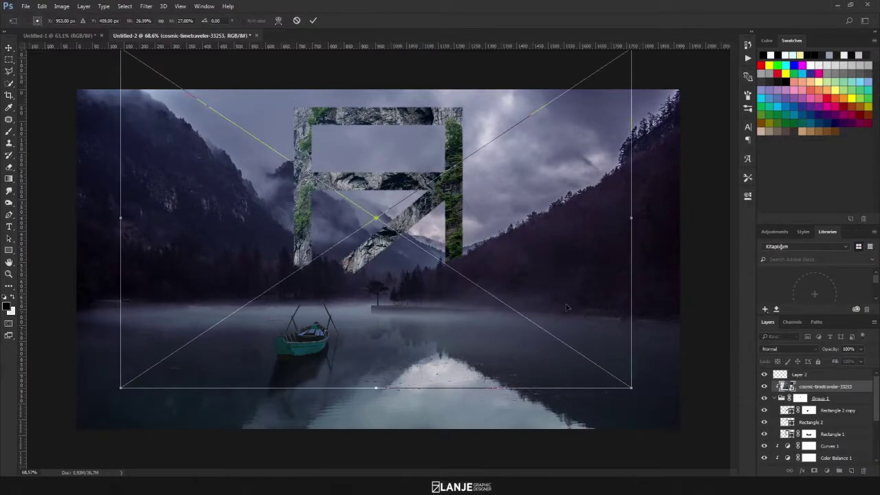
pyautogui.moveTo(522, 235)
pyautogui.mouseDown()
pyautogui.moveTo(564, 274)
pyautogui.moveTo(559, 228)
pyautogui.mouseUp()
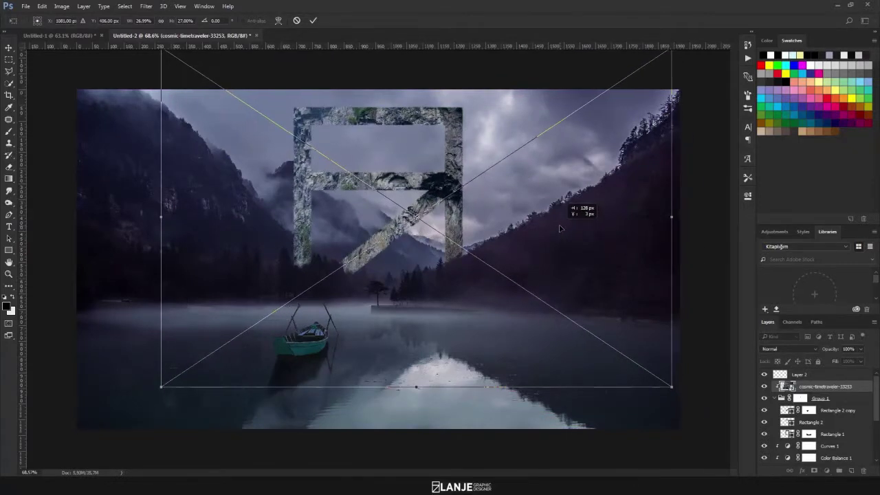
pyautogui.press('Return')
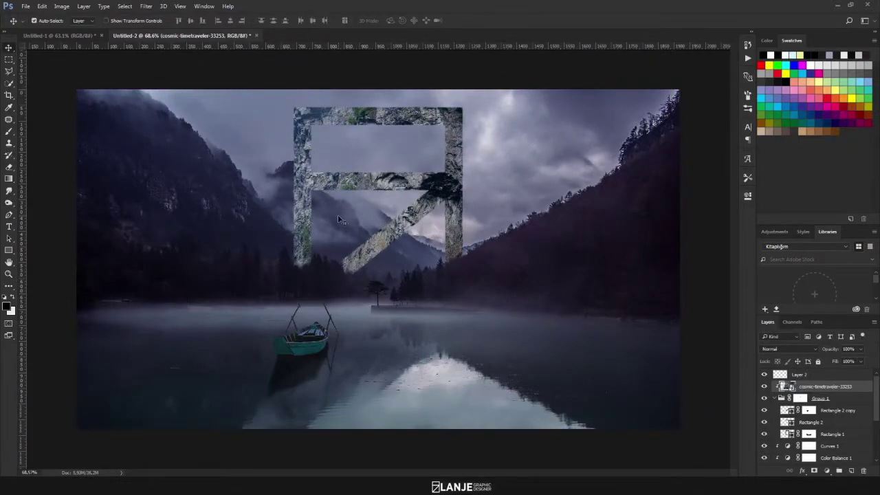
pyautogui.doubleClick(813, 398)
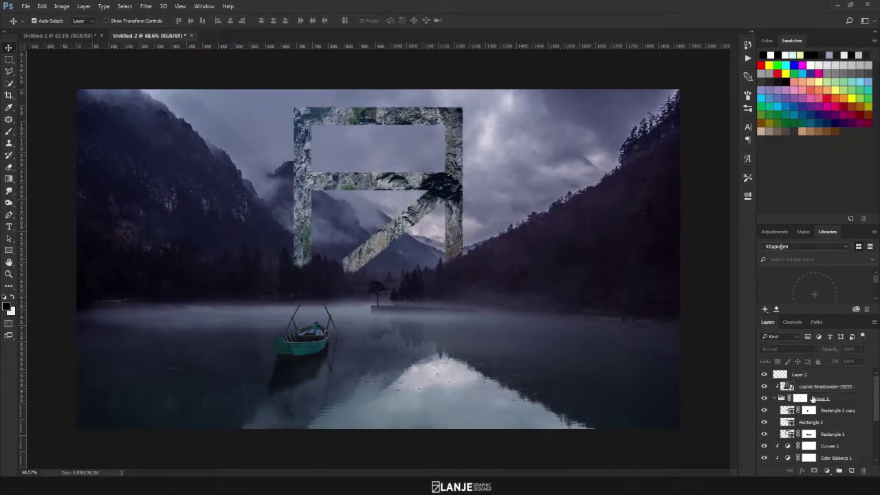
pyautogui.click(853, 390)
# - Delete the empty Layer 2 and set the rock texture to Lighten at reduced opacity
pyautogui.moveTo(829, 349); pyautogui.dragTo(815, 349)
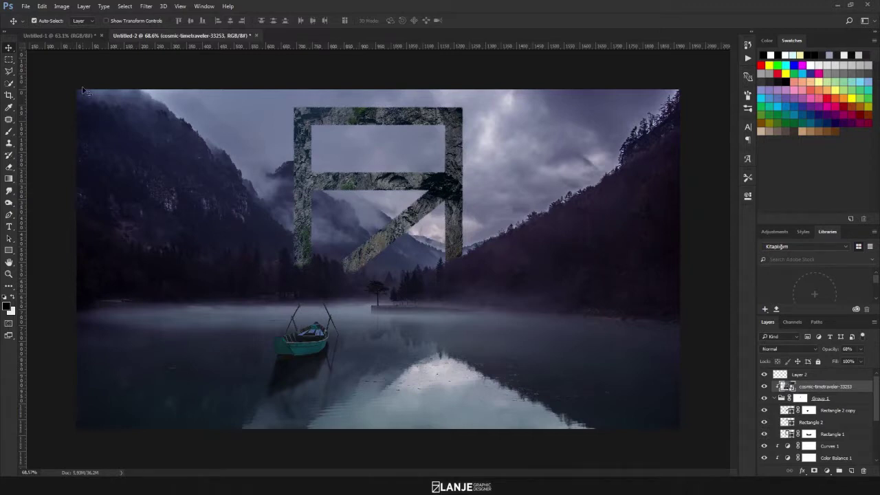
pyautogui.hotkey('ctrl', 'z')
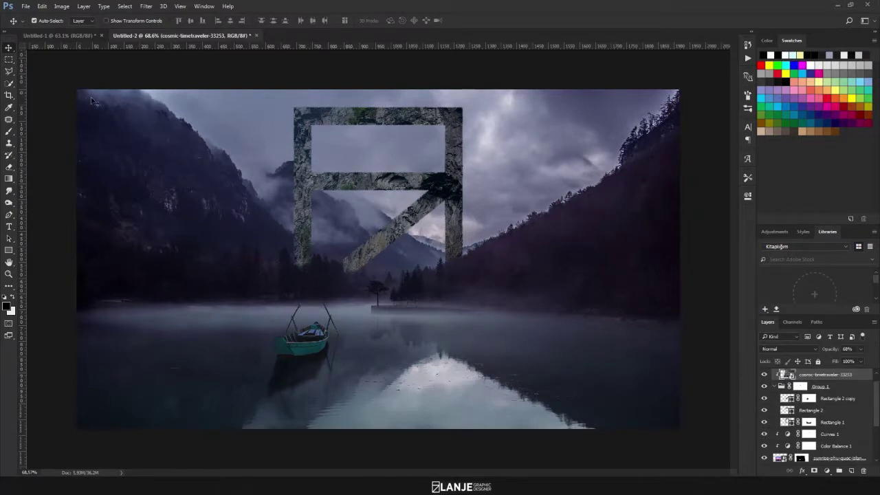
pyautogui.click(769, 348)
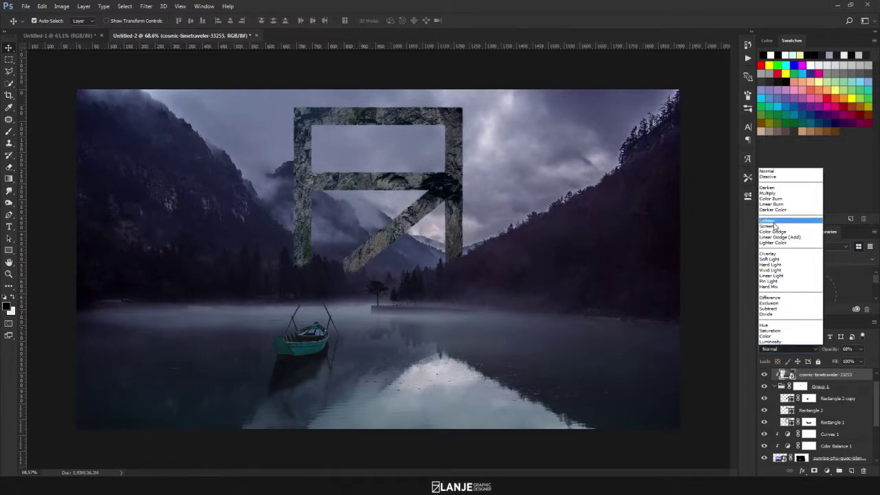
pyautogui.click(774, 224)
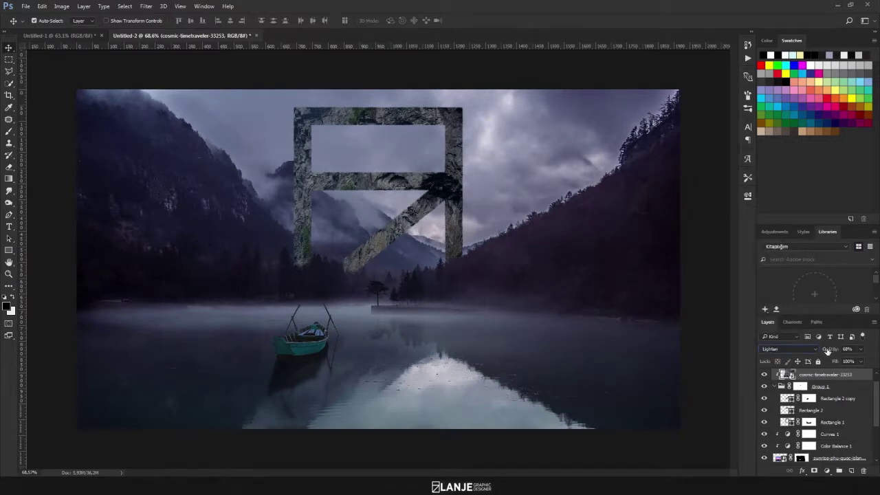
pyautogui.moveTo(827, 352)
pyautogui.mouseDown()
pyautogui.moveTo(816, 350)
pyautogui.moveTo(826, 351)
pyautogui.mouseUp()
pyautogui.click(787, 348)
pyautogui.click(834, 355)
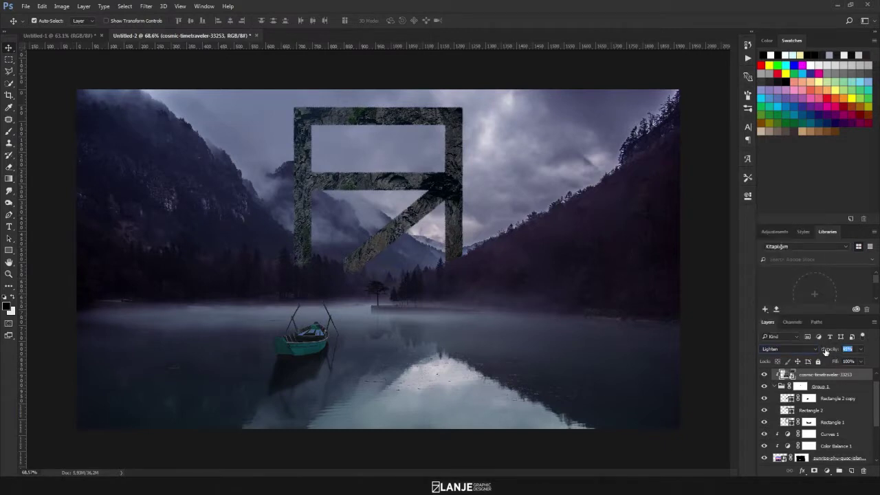
pyautogui.click(826, 470)
# - Add a Levels adjustment deepening shadows to about 16 with midtones near 1.23
pyautogui.click(786, 319)
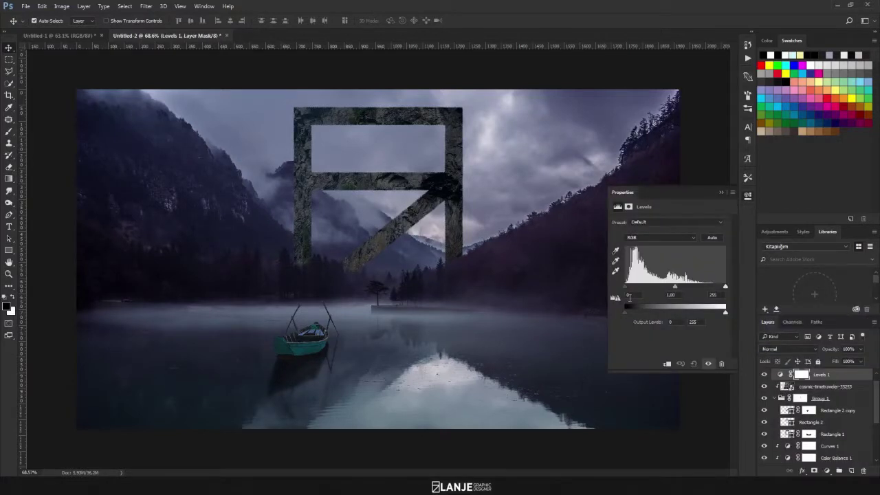
pyautogui.moveTo(625, 287); pyautogui.dragTo(632, 288)
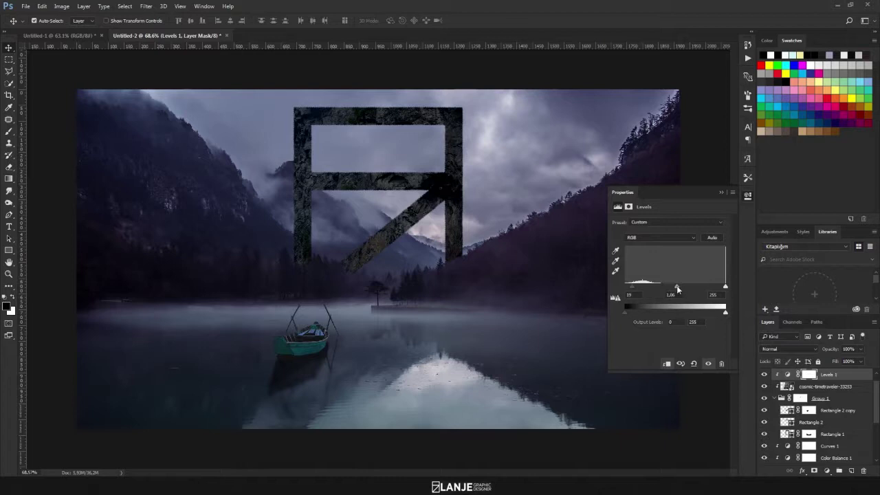
pyautogui.moveTo(677, 287); pyautogui.dragTo(672, 287)
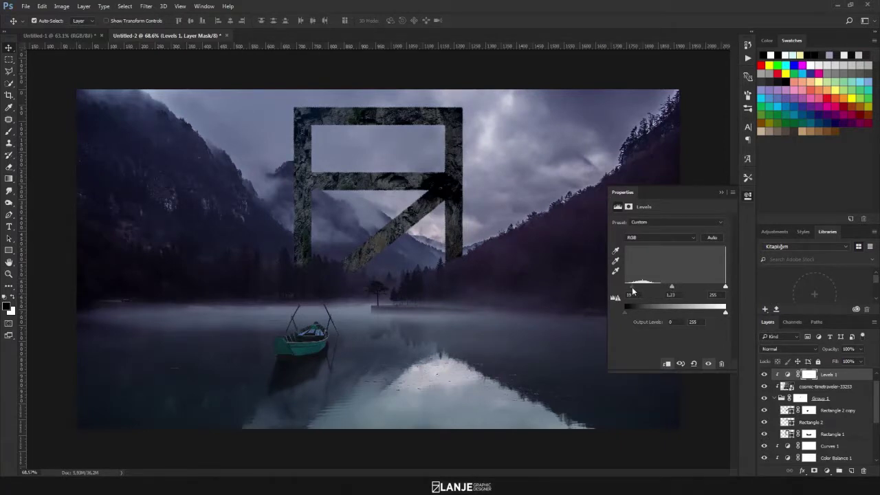
pyautogui.moveTo(632, 288); pyautogui.dragTo(630, 289)
pyautogui.click(719, 193)
# - Add a Hue/Saturation adjustment clipped to the texture with Saturation about -62
pyautogui.click(827, 470)
pyautogui.click(797, 363)
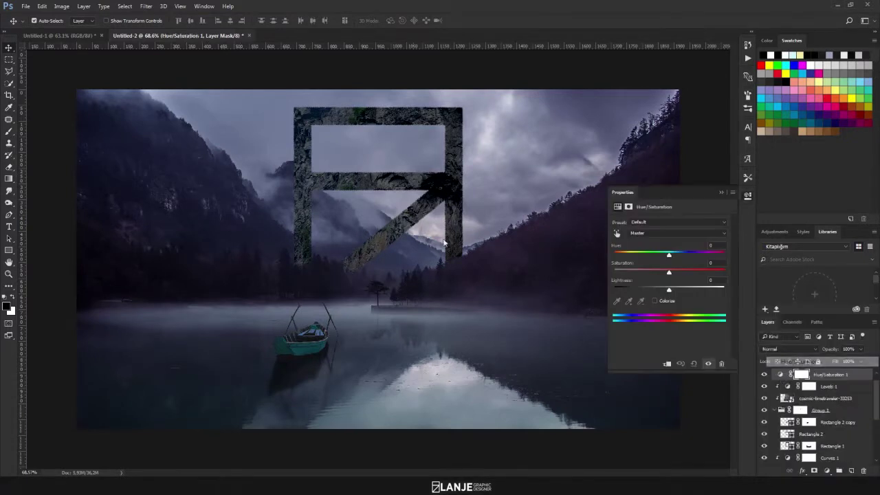
pyautogui.click(666, 362)
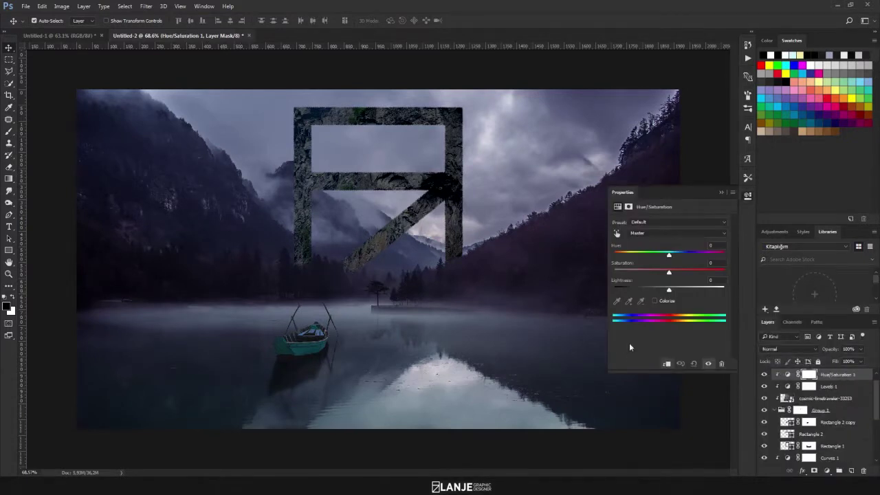
pyautogui.click(643, 271)
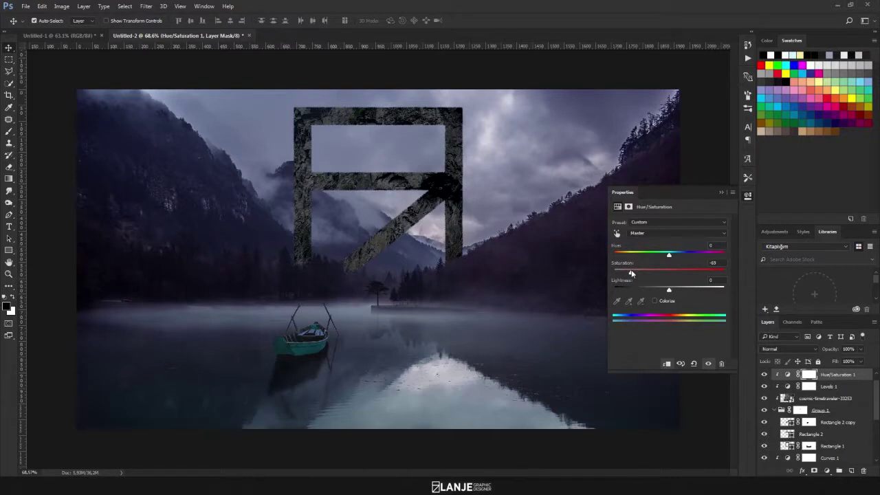
pyautogui.moveTo(631, 273); pyautogui.dragTo(637, 275)
pyautogui.click(723, 208)
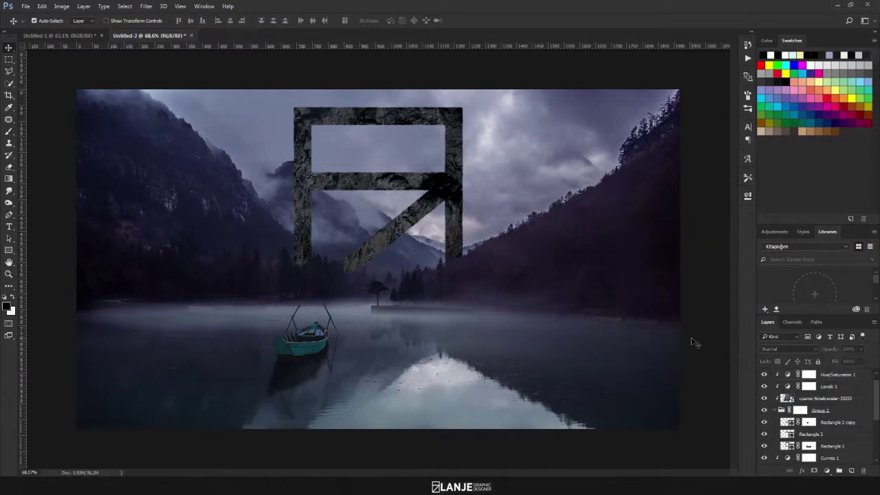
# - Zoom to inspect the letter edges, then create and select an empty Layer 2 on top
pyautogui.scroll(-2, 391, 227)
pyautogui.scroll(4, 392, 227)
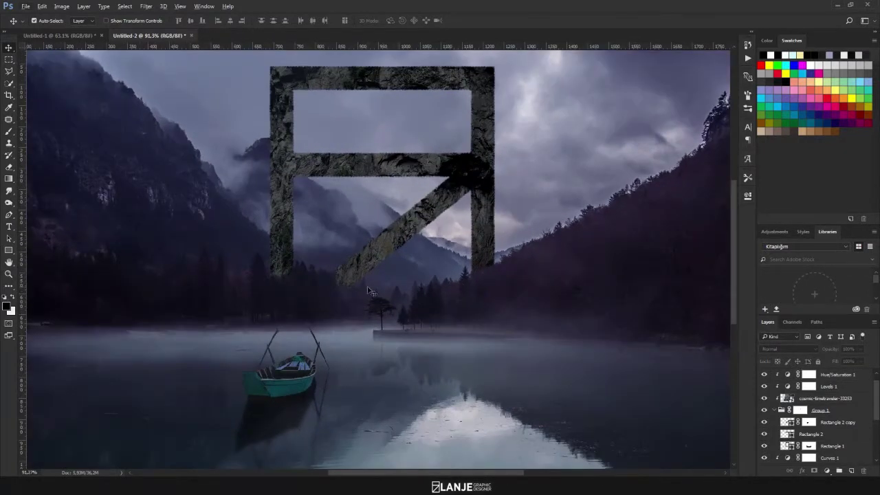
pyautogui.scroll(2, 371, 296)
pyautogui.scroll(2, 372, 316)
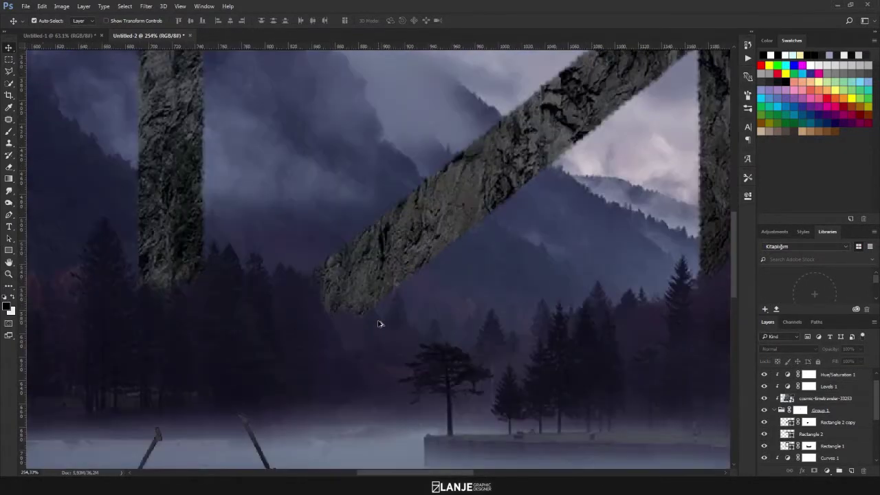
pyautogui.scroll(-3, 447, 322)
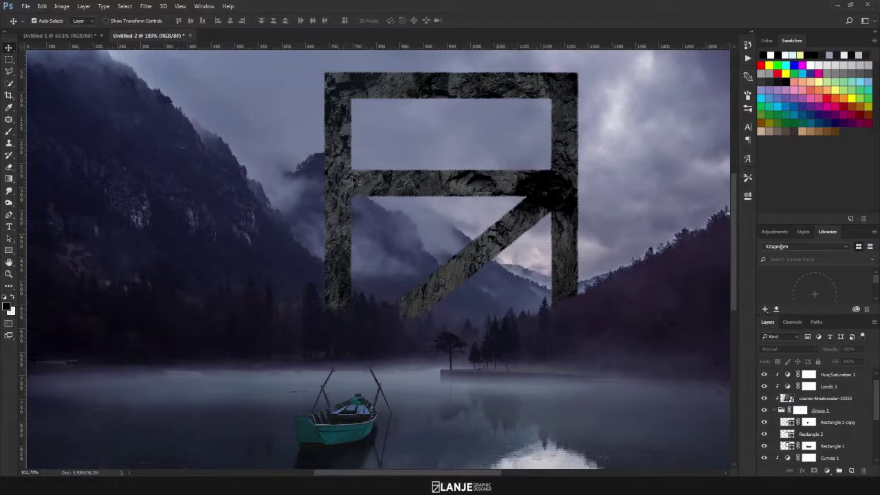
pyautogui.hotkey('ctrl', 'shift', 'alt', 'n')
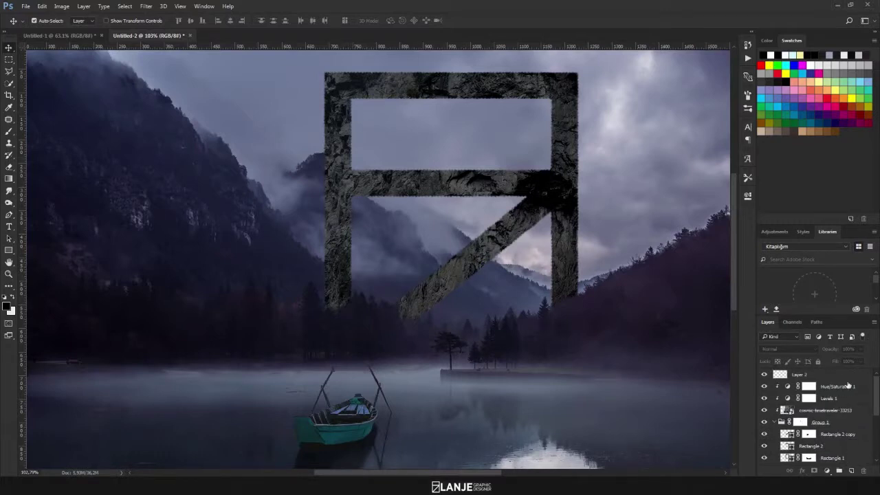
pyautogui.click(825, 375)
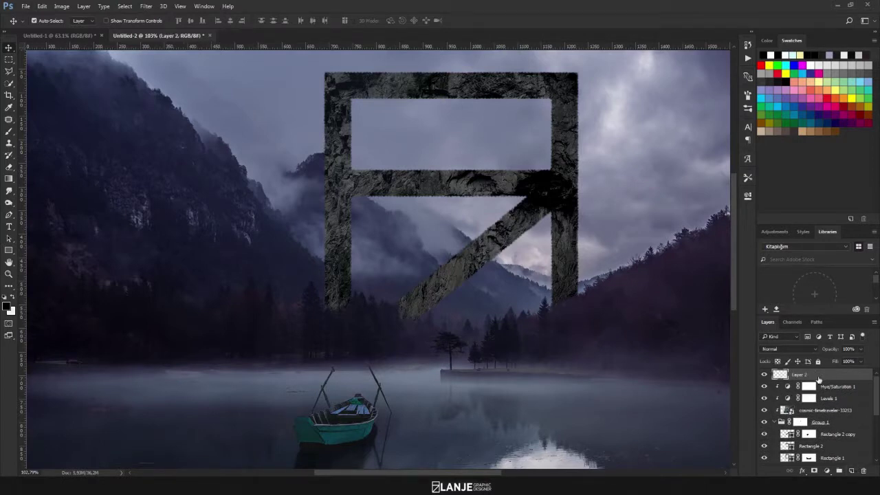
# - Clip Layer 2 to the adjustments below and rename the collapsed Group 1 to Lanje
pyautogui.rightClick(816, 380)
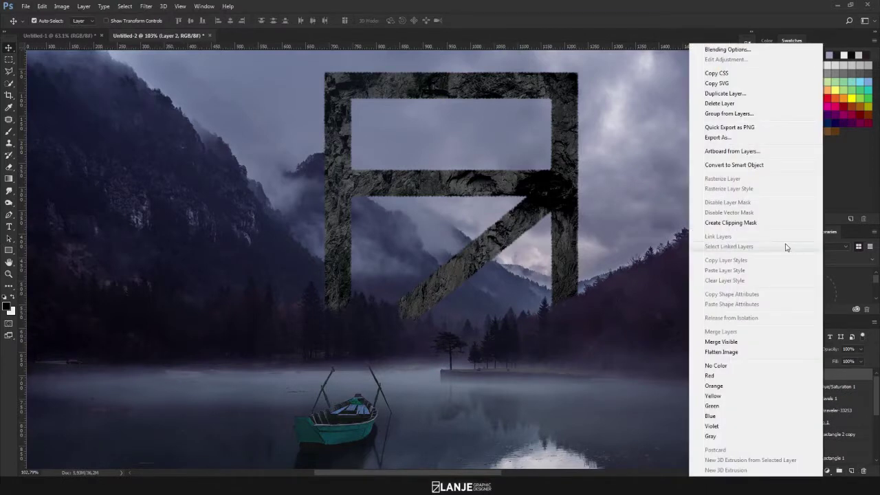
pyautogui.click(733, 228)
pyautogui.click(776, 421)
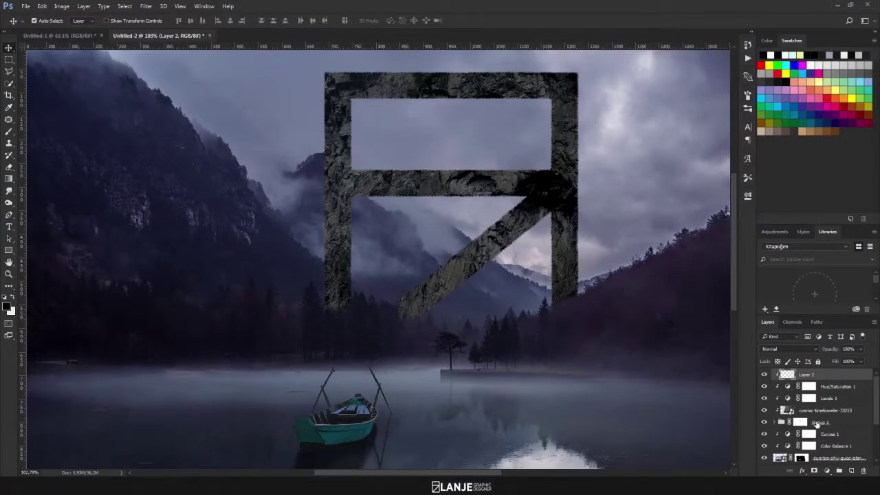
pyautogui.doubleClick(816, 422)
pyautogui.write('Lanje')
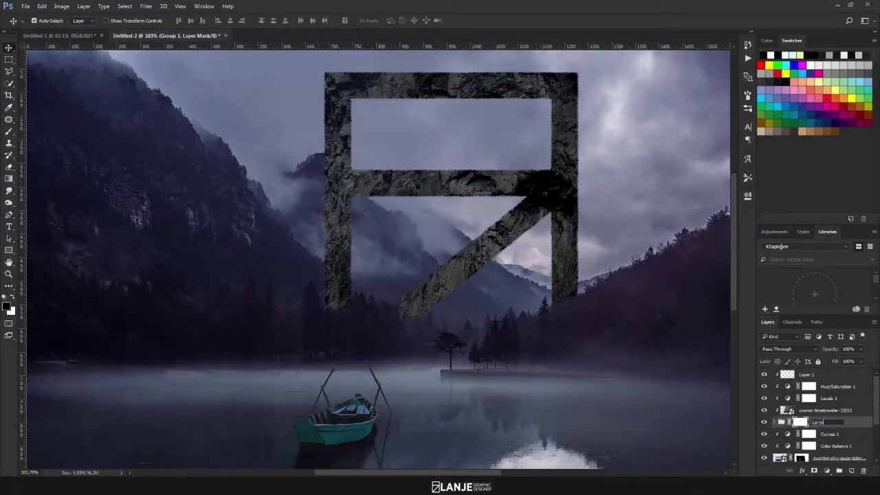
pyautogui.press('Return')
# - On Layer 2, load a soft 9 px brush at 1% hardness with foreground #060606
pyautogui.click(818, 375)
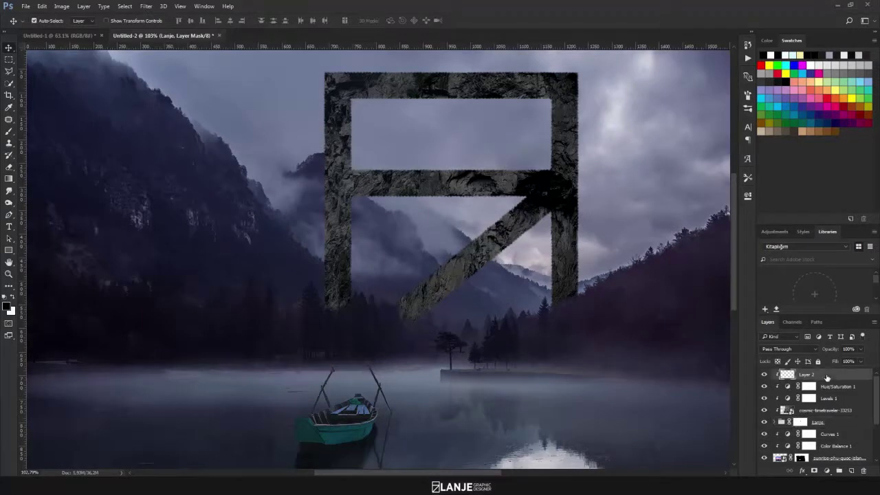
pyautogui.scroll(2, 440, 223)
pyautogui.scroll(1, 436, 220)
pyautogui.scroll(1, 435, 219)
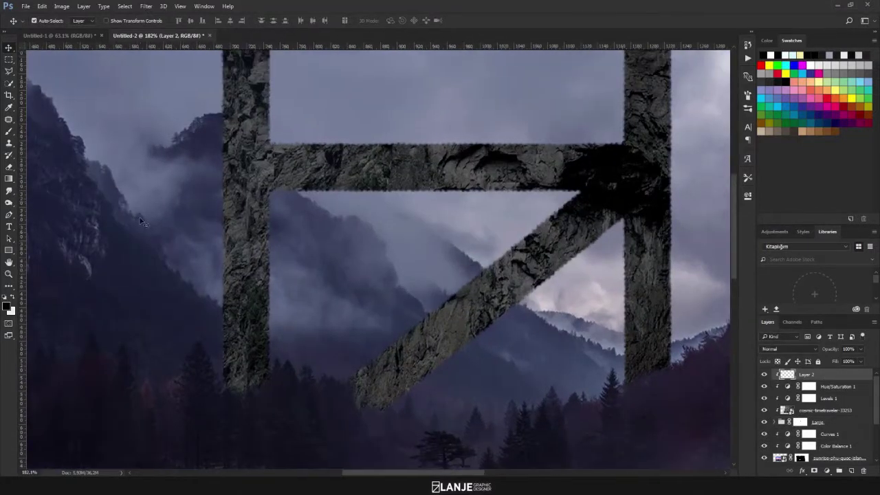
pyautogui.click(8, 132)
pyautogui.rightClick(327, 198)
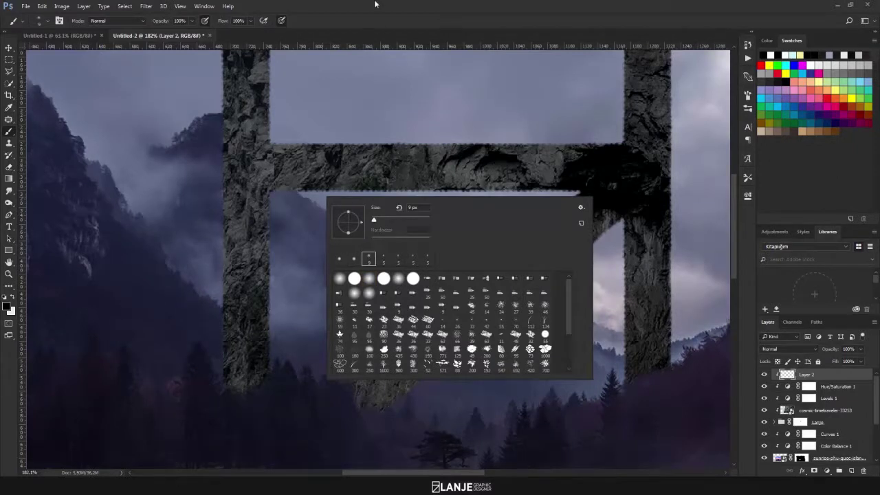
pyautogui.click(314, 268)
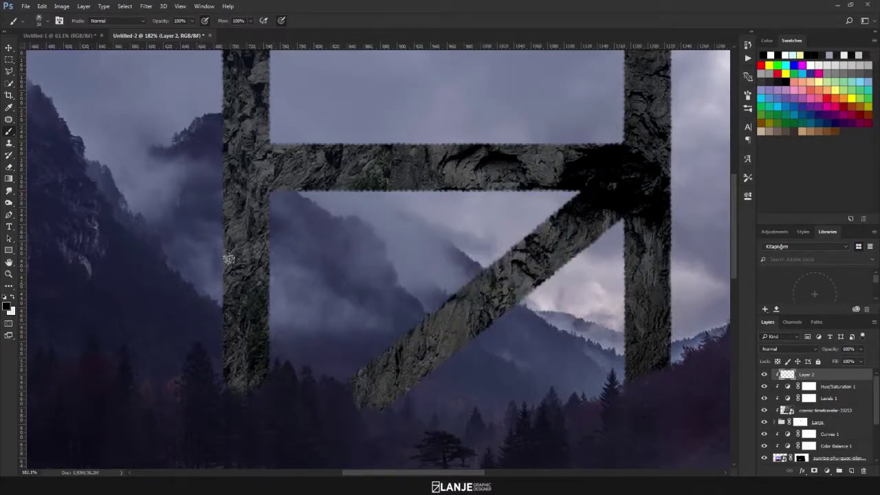
pyautogui.click(8, 307)
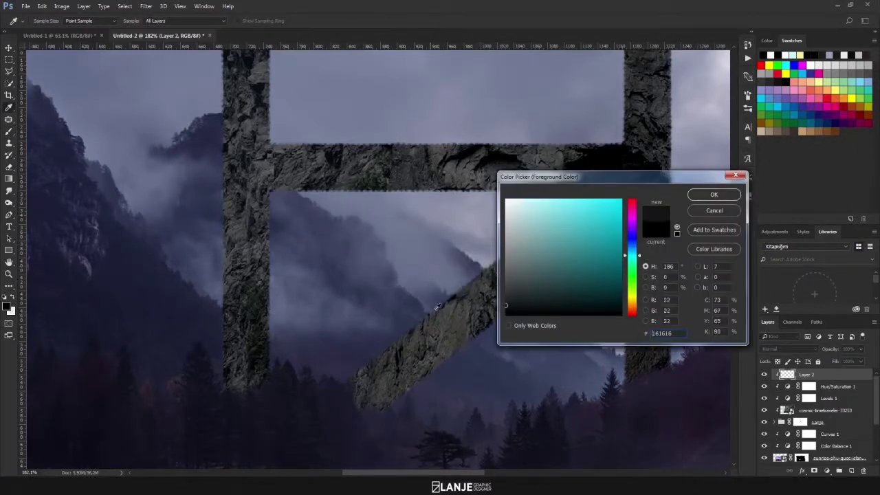
pyautogui.click(714, 194)
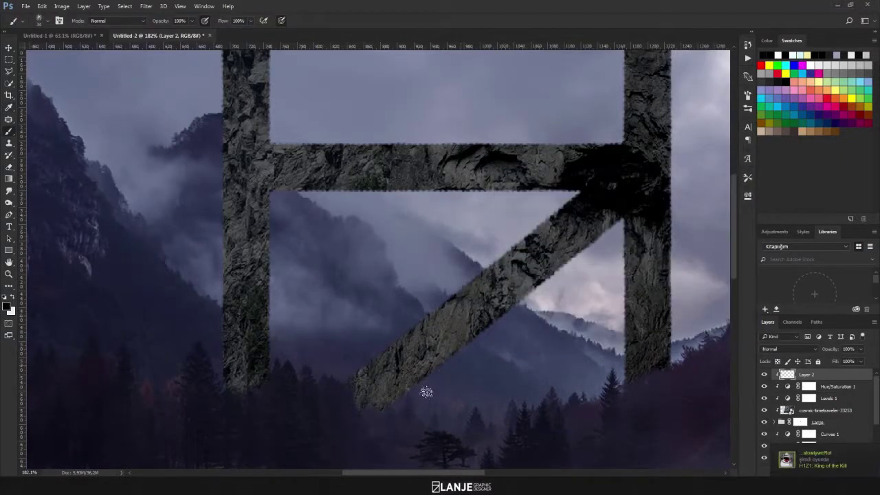
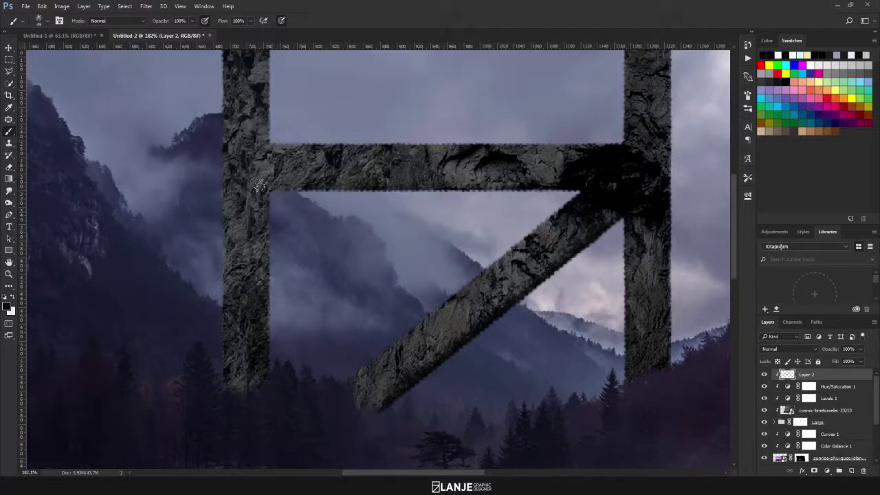
# - Paint dark shading along the left beam's inner edge with a smaller brush
pyautogui.moveTo(265, 182); pyautogui.dragTo(267, 249)
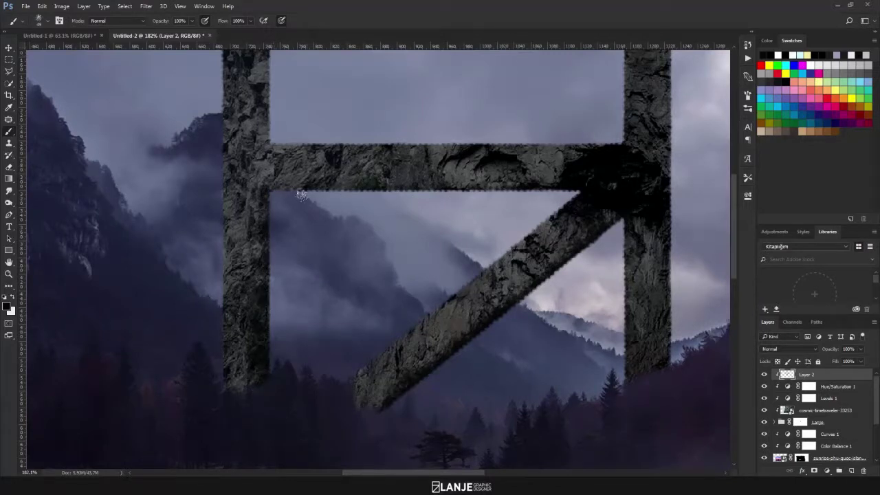
pyautogui.press('[')
pyautogui.press('[')
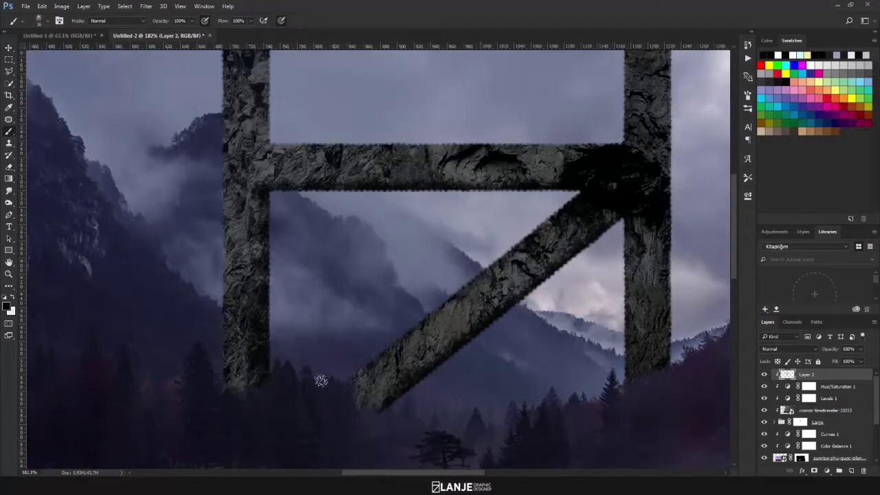
pyautogui.scroll(3, 349, 198)
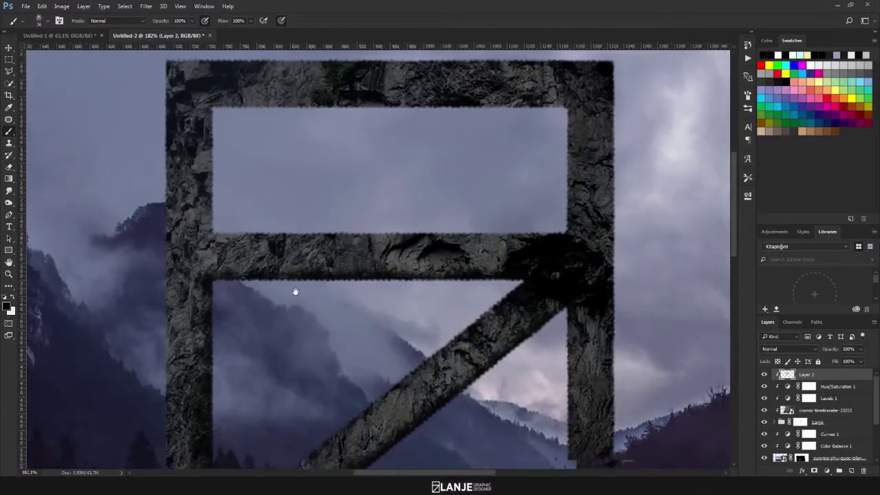
pyautogui.hscroll(5, 295, 291)
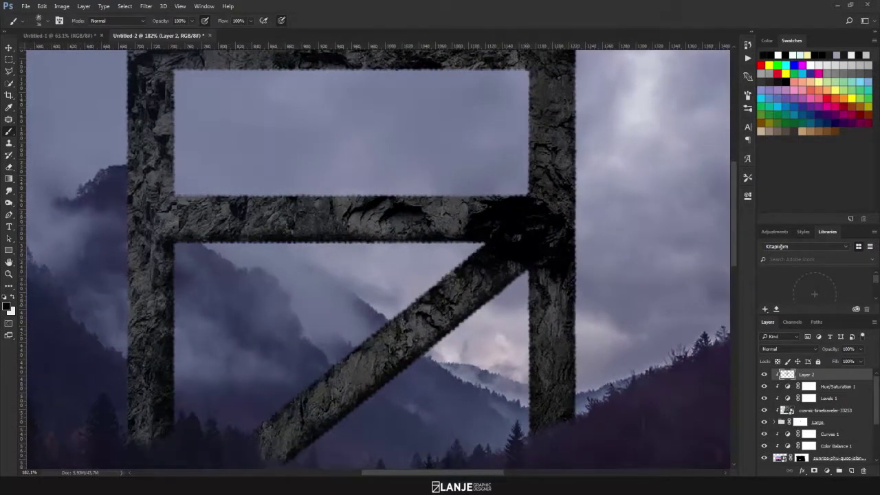
pyautogui.scroll(2, 335, 301)
pyautogui.hscroll(-3, 335, 301)
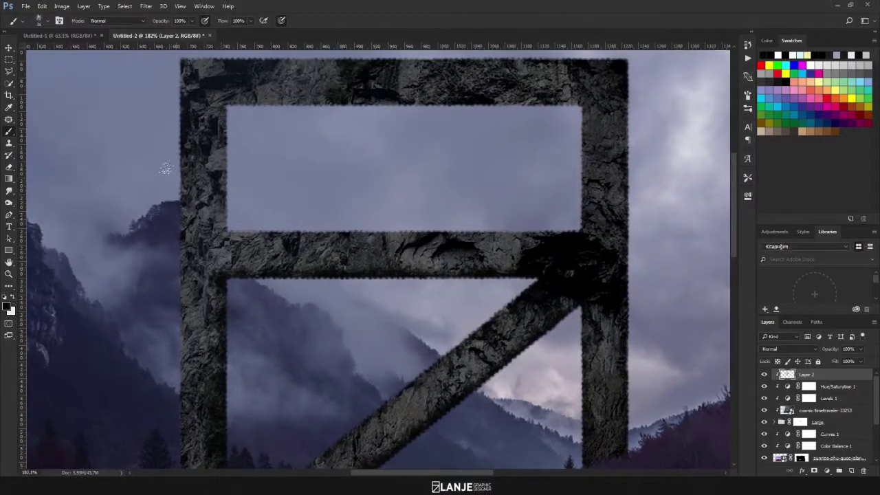
# - Shade the top beam's edges dark, then fit the whole image in the window
pyautogui.moveTo(165, 416); pyautogui.dragTo(186, 302)
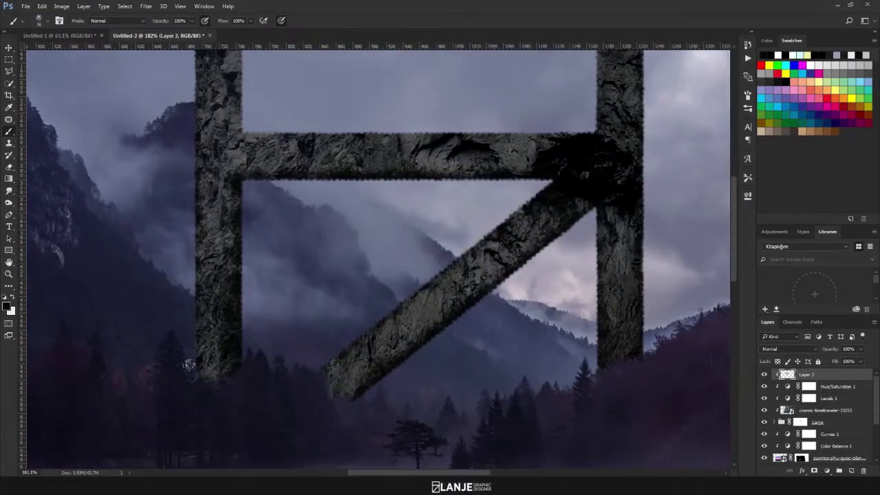
pyautogui.scroll(5, 291, 395)
pyautogui.scroll(1, 291, 396)
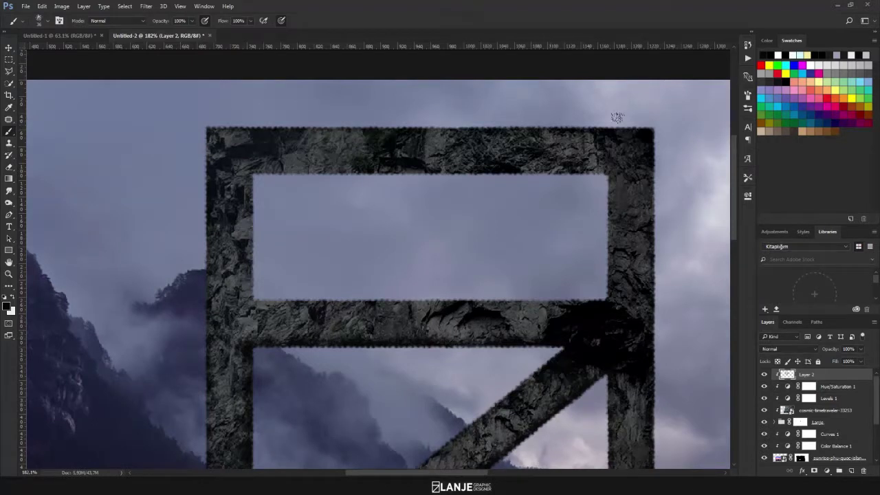
pyautogui.scroll(-2, 612, 117)
pyautogui.hscroll(2, 611, 117)
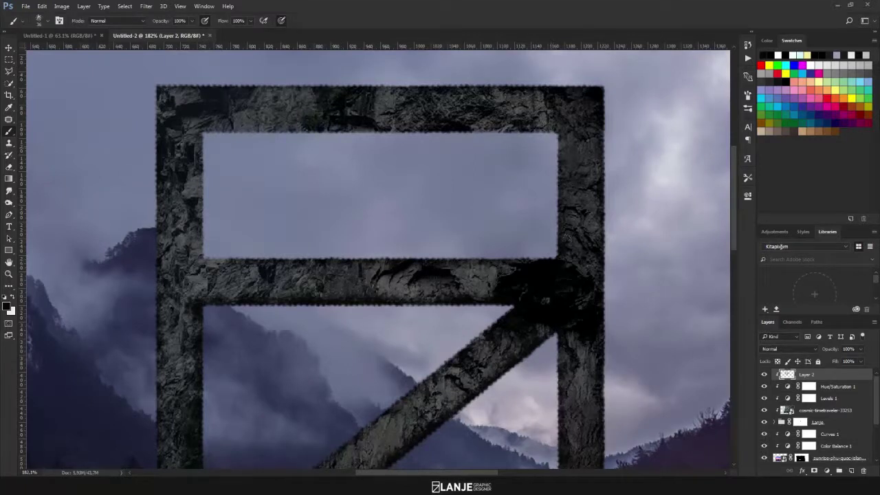
pyautogui.moveTo(369, 167); pyautogui.dragTo(461, 137)
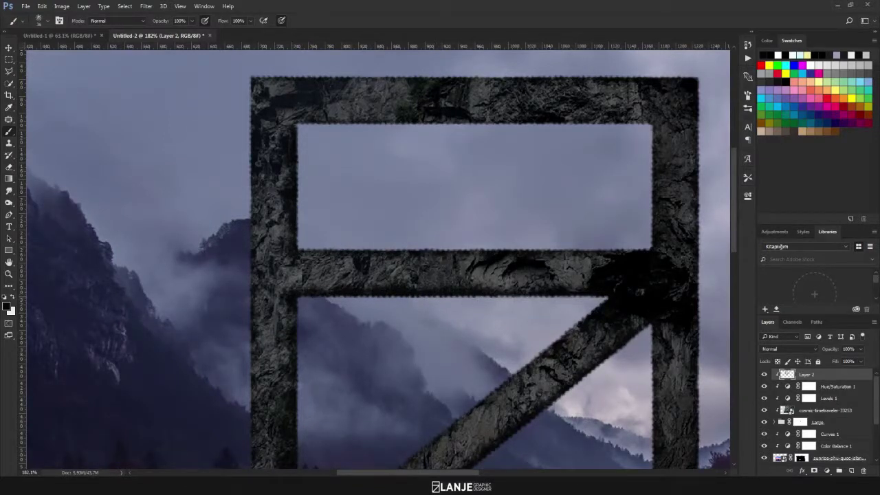
pyautogui.hotkey('ctrl', '0')
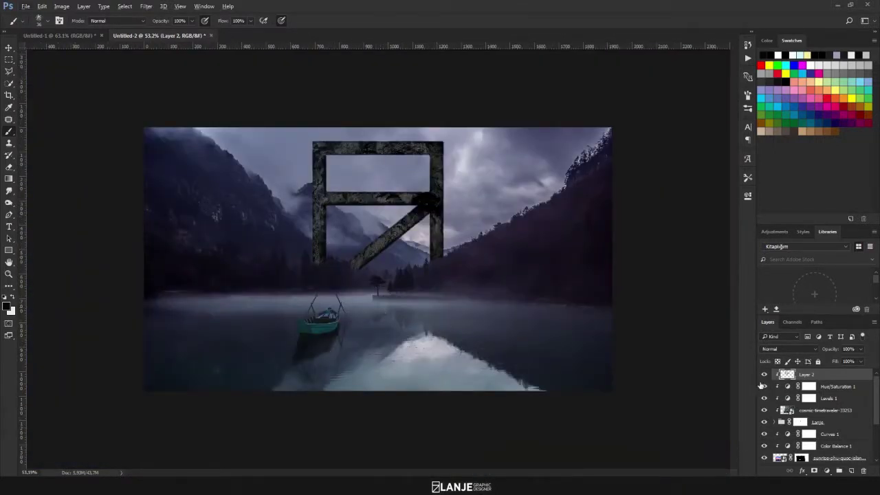
# - Add a Curves adjustment above Hue/Saturation 1 with highlights at 233 and shadows at 21
pyautogui.click(763, 375)
pyautogui.click(8, 50)
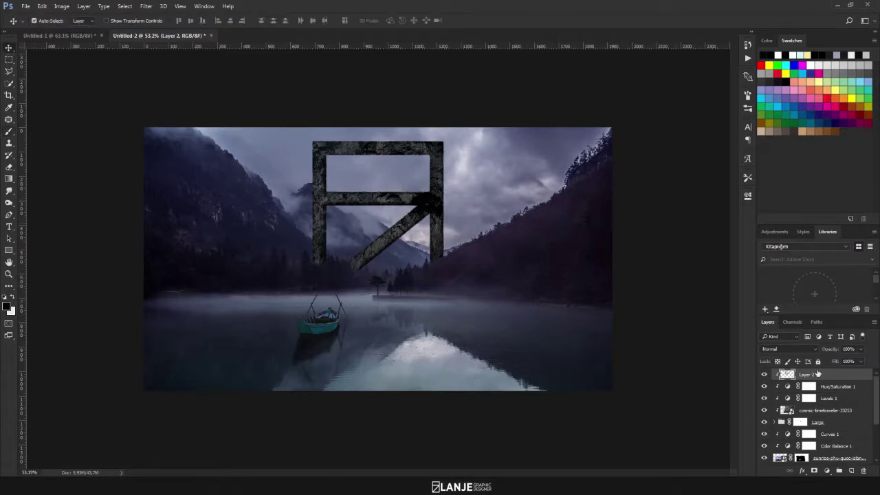
pyautogui.click(845, 387)
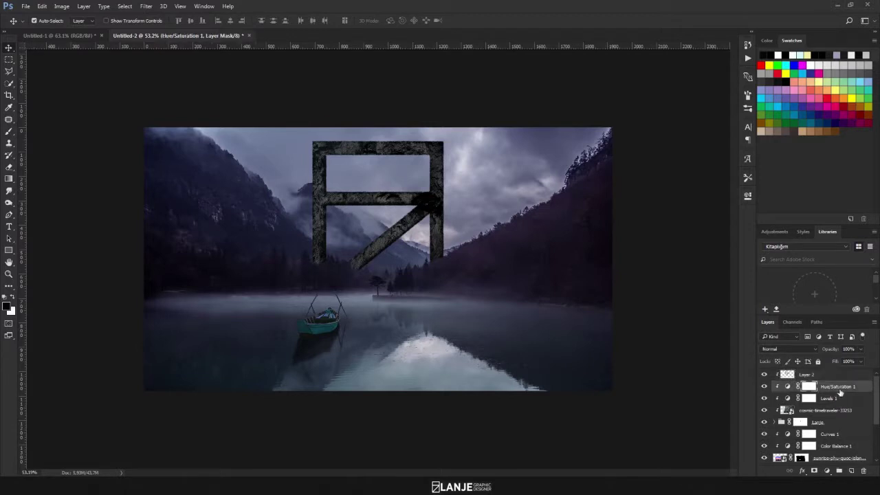
pyautogui.click(827, 471)
pyautogui.click(789, 321)
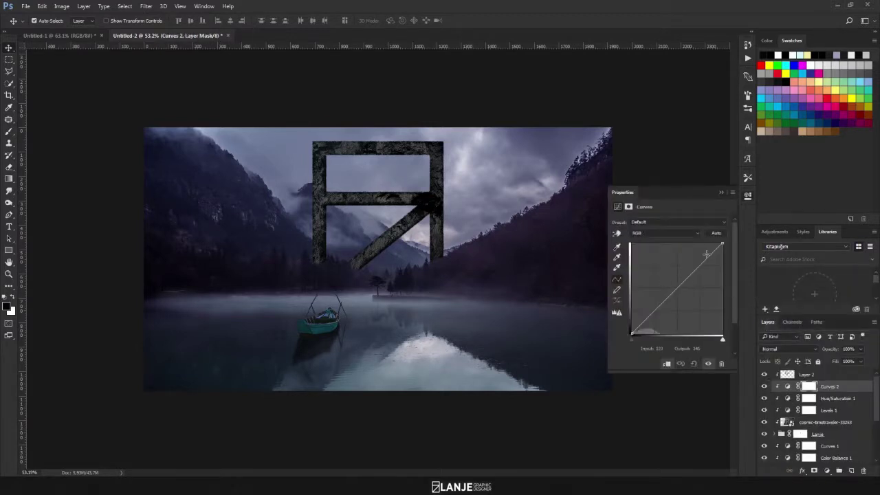
pyautogui.moveTo(721, 242); pyautogui.dragTo(721, 251)
pyautogui.moveTo(631, 333); pyautogui.dragTo(628, 325)
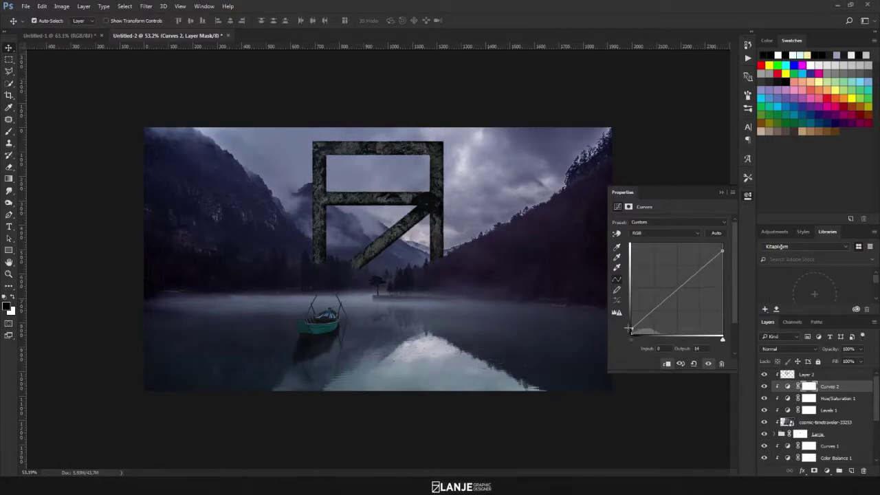
pyautogui.click(720, 194)
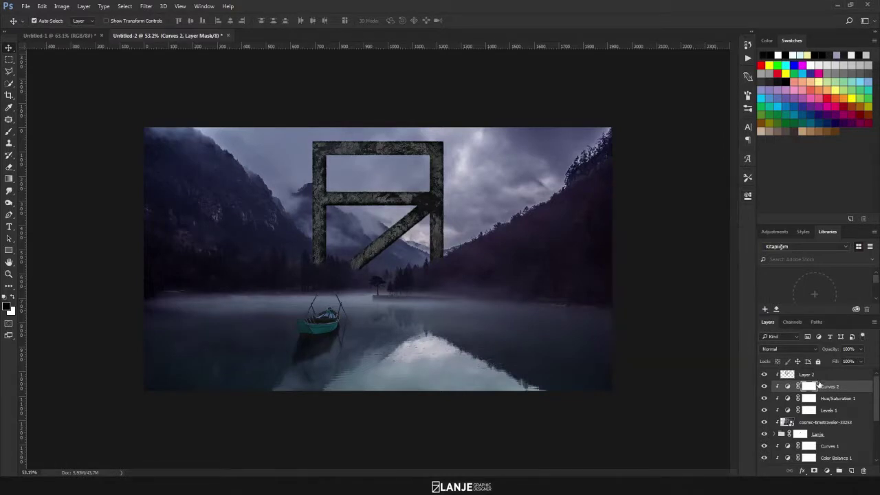
# - Set Layer 2 to Overlay blending at 95% opacity
pyautogui.click(807, 374)
pyautogui.click(777, 348)
pyautogui.click(764, 254)
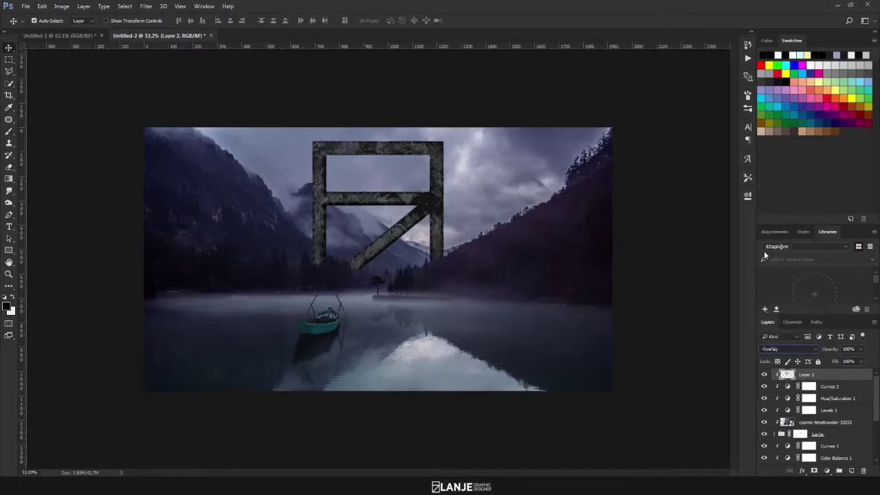
pyautogui.moveTo(831, 351); pyautogui.dragTo(851, 348)
# - Switch Layer 2 to Soft Light blending and duplicate it
pyautogui.click(788, 346)
pyautogui.click(767, 256)
pyautogui.hotkey('ctrl', 'j')
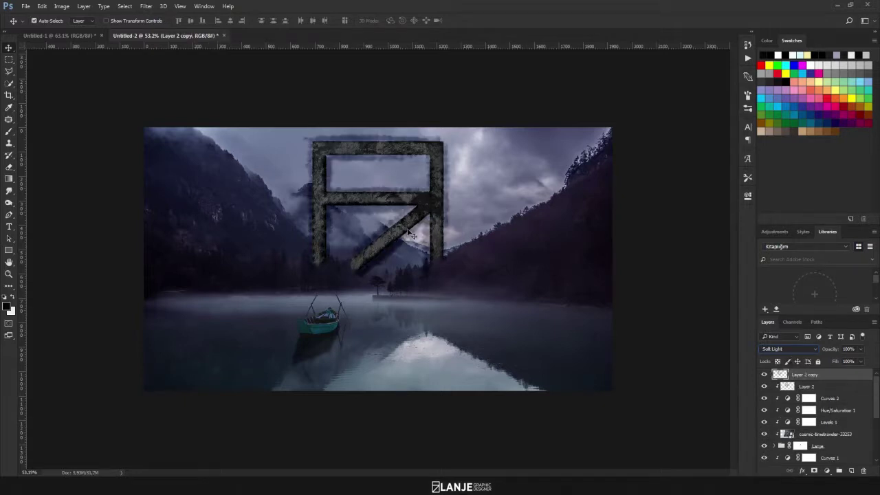
# - Clip Layer 2 copy to Layer 2 at 28% opacity
pyautogui.rightClick(826, 379)
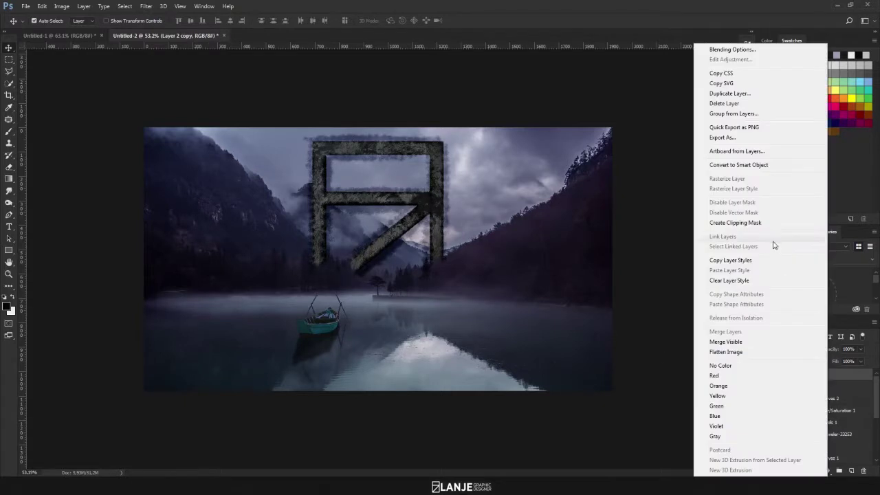
pyautogui.click(745, 226)
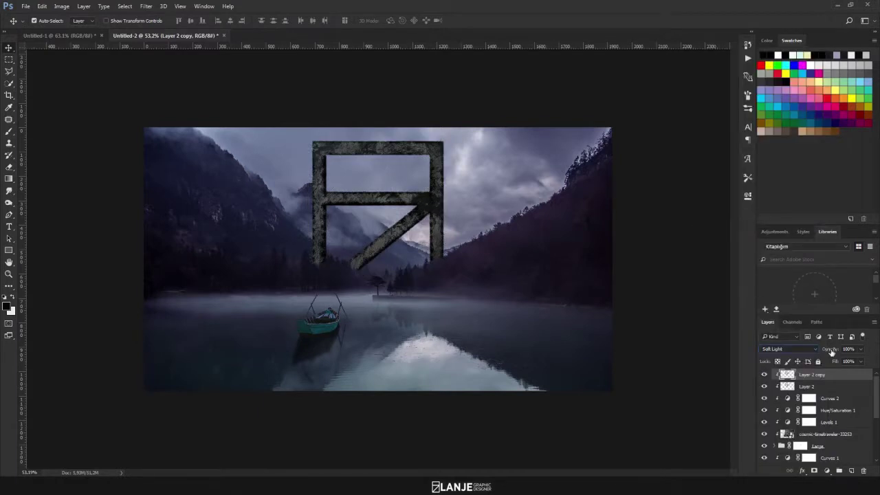
pyautogui.moveTo(831, 350); pyautogui.dragTo(793, 359)
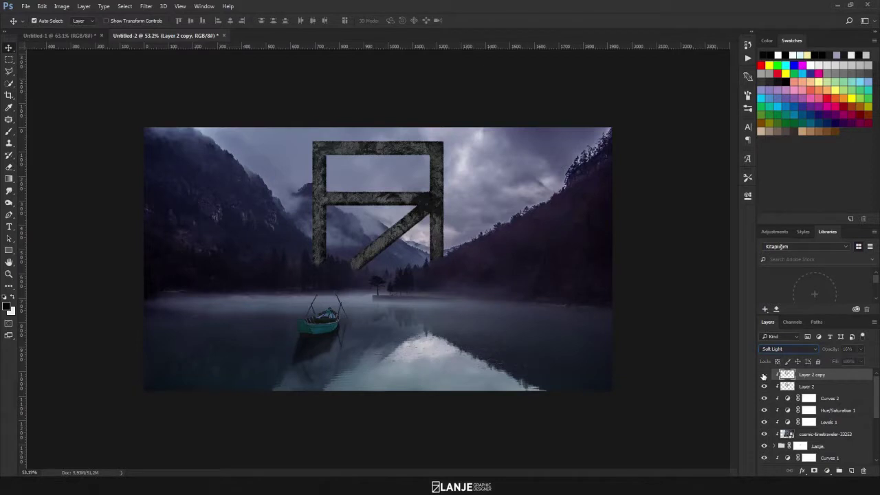
pyautogui.moveTo(830, 353); pyautogui.dragTo(825, 363)
# - Group the layers from Layer 2 copy to Lange into Group 1 and duplicate it
pyautogui.click(235, 186)
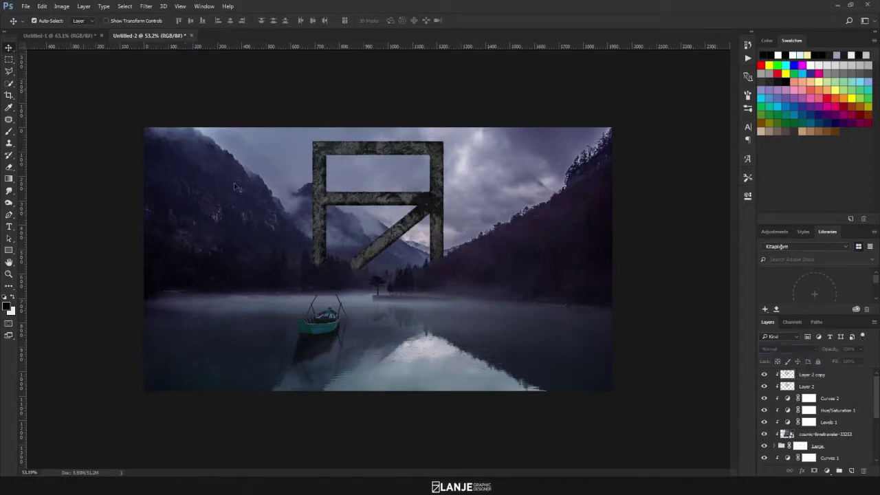
pyautogui.click(827, 376)
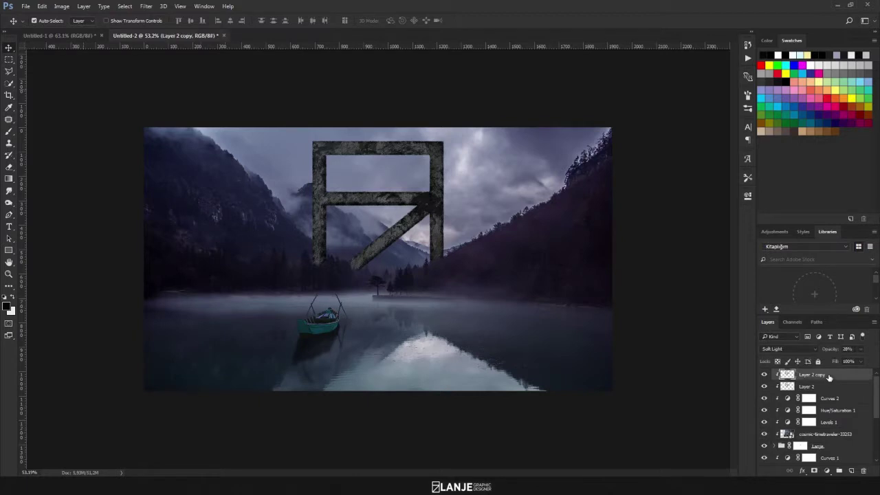
pyautogui.keyDown('shift'); pyautogui.click(837, 447); pyautogui.keyUp('shift')
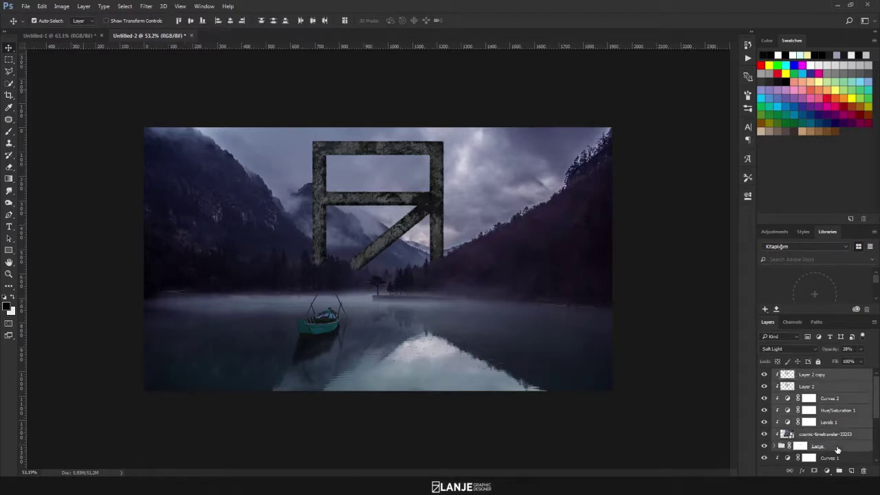
pyautogui.click(838, 472)
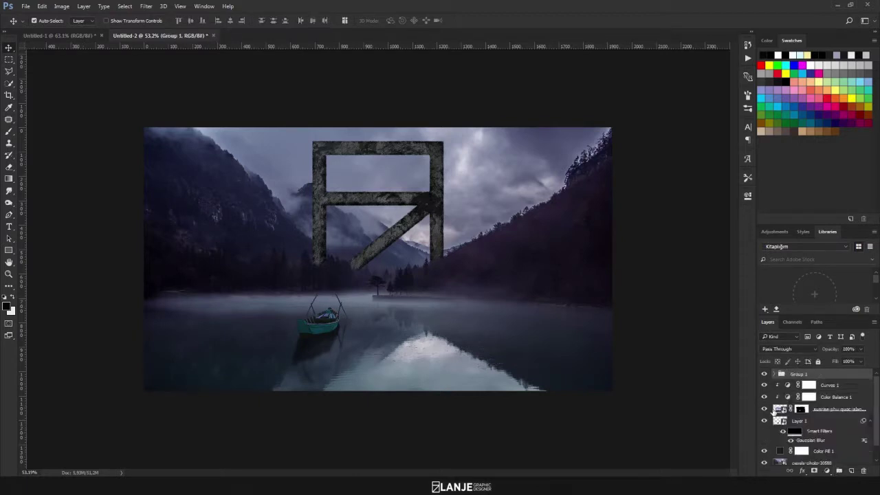
pyautogui.click(763, 374)
pyautogui.hotkey('ctrl', 'j')
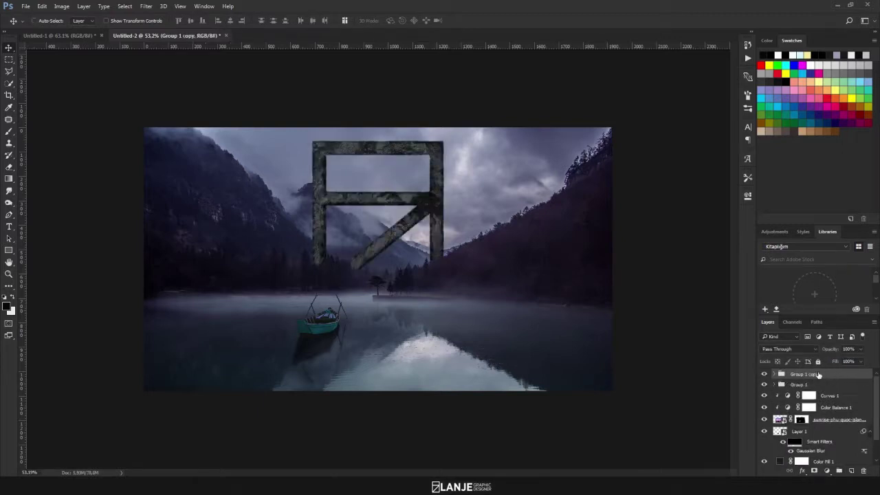
# - Rename the groups 'lanje' and 'gölge', and merge gölge into one layer
pyautogui.click(798, 385)
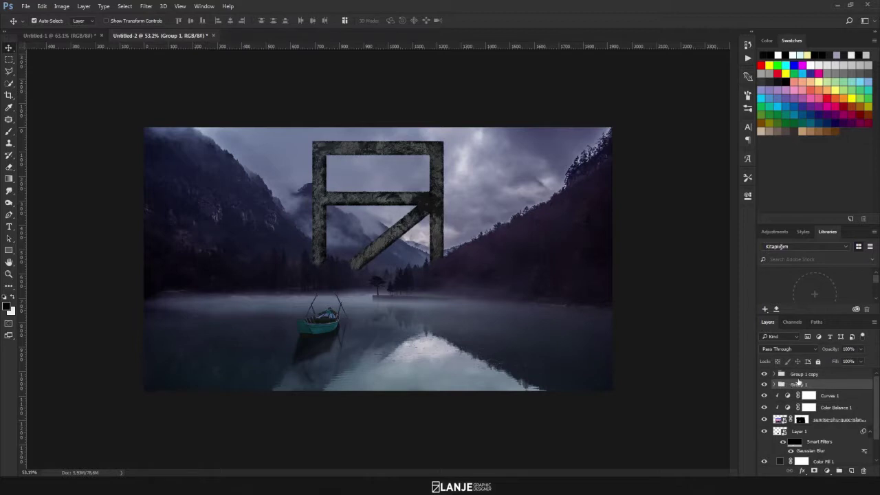
pyautogui.doubleClick(804, 374)
pyautogui.write('lanje')
pyautogui.press('Return')
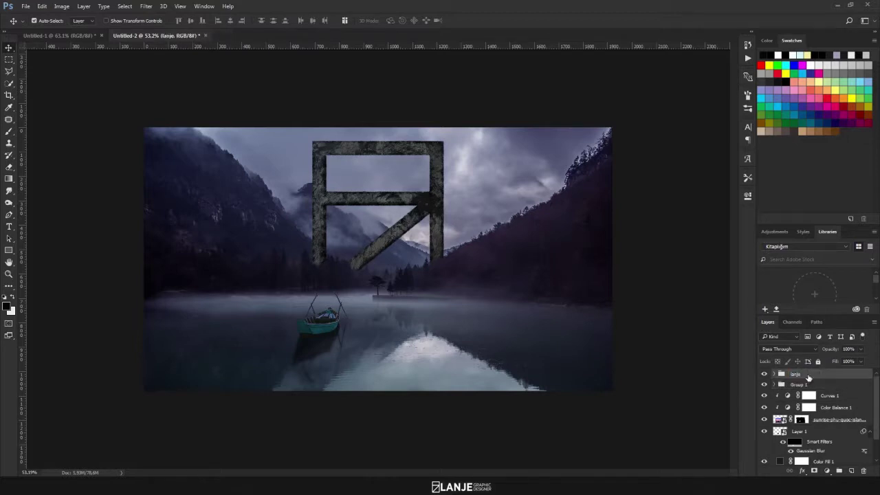
pyautogui.doubleClick(798, 384)
pyautogui.write('gölge')
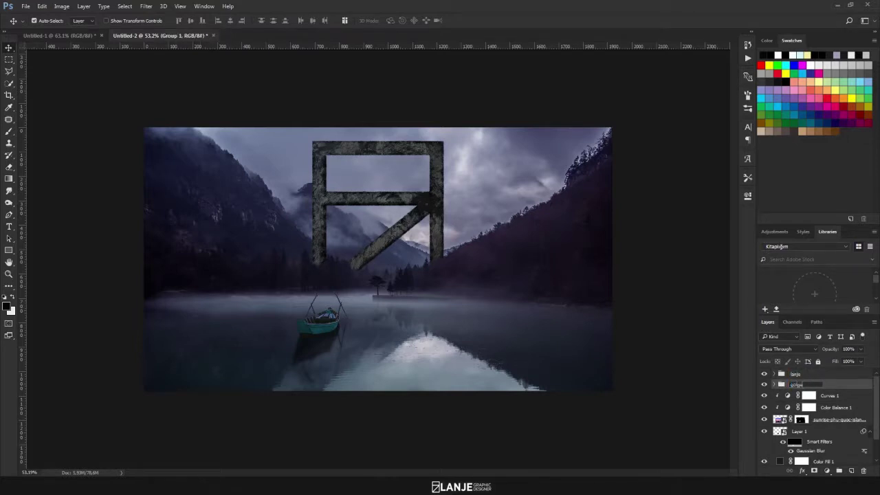
pyautogui.press('Return')
pyautogui.hotkey('ctrl', 'e')
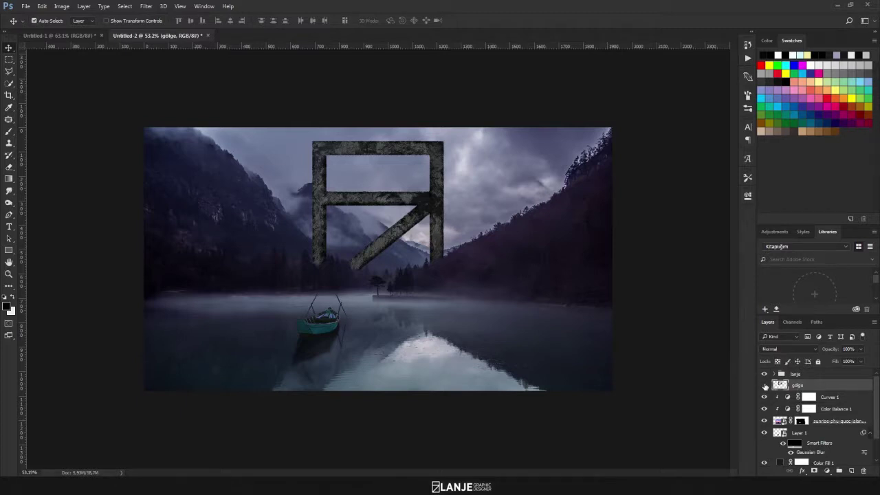
# - Offset the gölge layer a few pixels right and down
pyautogui.hotkey('ctrl', 't')
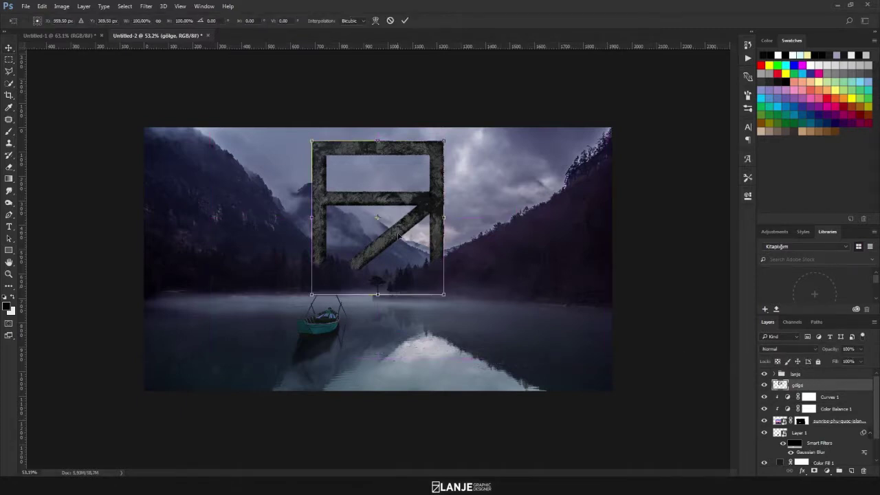
pyautogui.scroll(3, 399, 223)
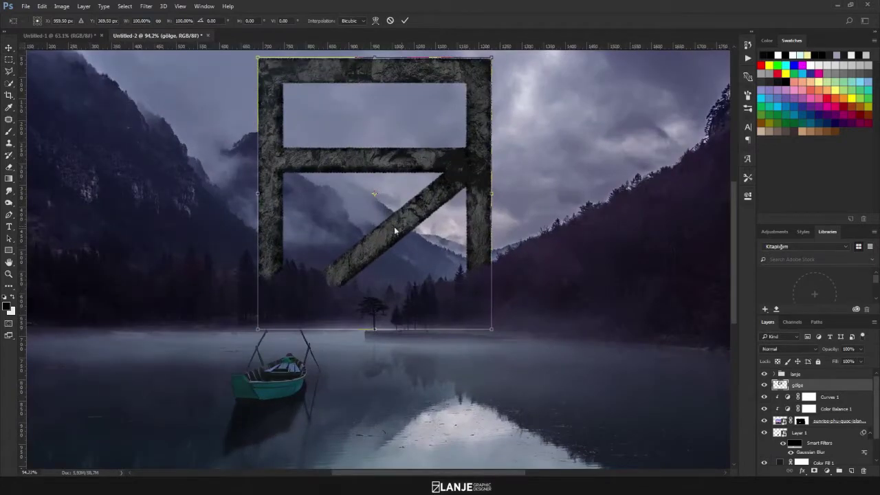
pyautogui.press('Right')
pyautogui.press('Right')
pyautogui.press('Right')
pyautogui.press('Right')
pyautogui.press('Down')
pyautogui.press('Down')
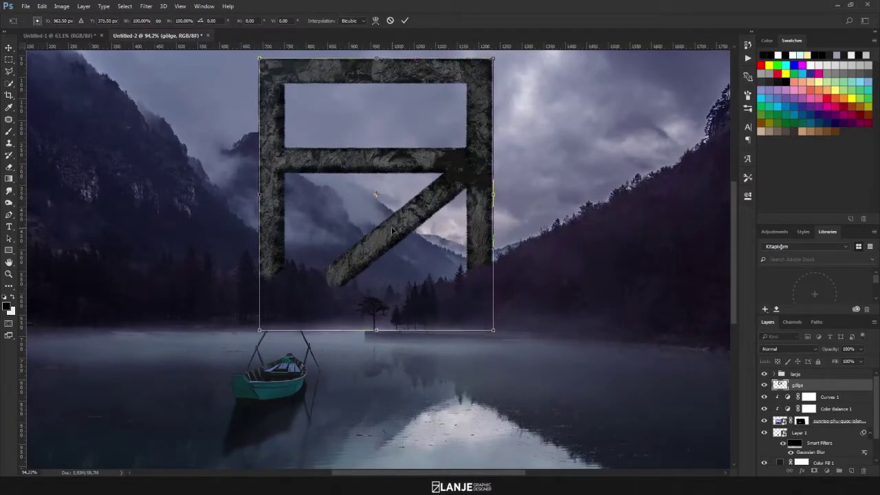
pyautogui.press('Down')
pyautogui.press('Down')
pyautogui.press('Down')
pyautogui.press('Right')
pyautogui.press('Down')
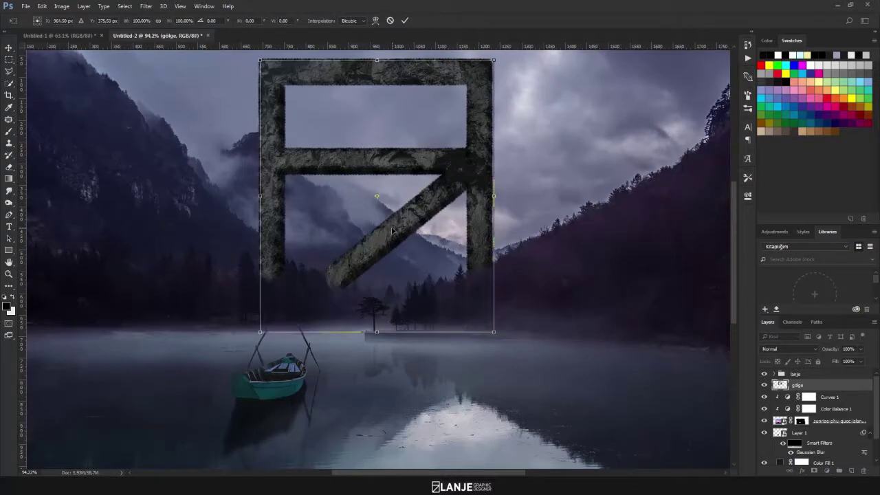
pyautogui.press('Return')
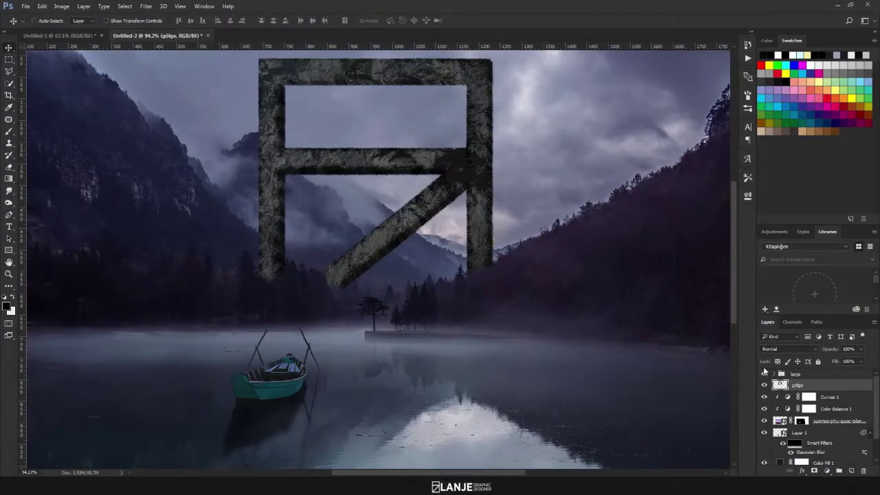
# - Turn the gölge shadow black at Lightness -100 and add a layer mask
pyautogui.hotkey('ctrl', 'u')
pyautogui.moveTo(674, 236); pyautogui.dragTo(597, 231)
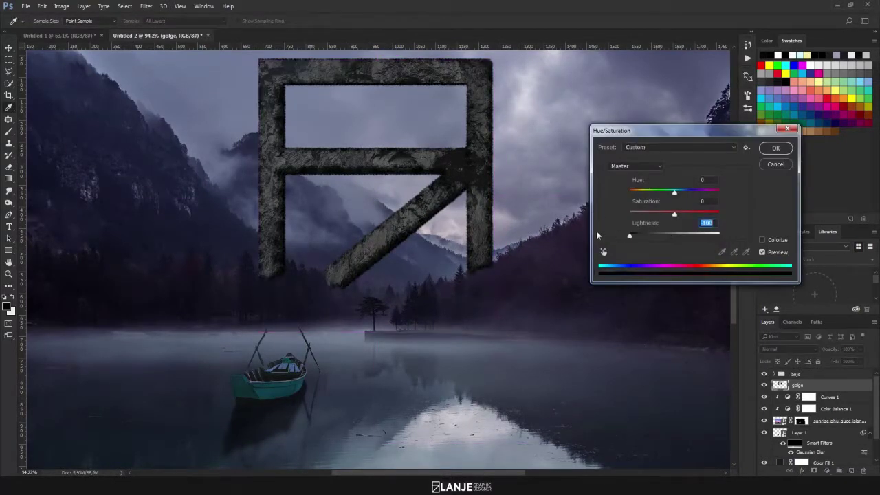
pyautogui.click(773, 148)
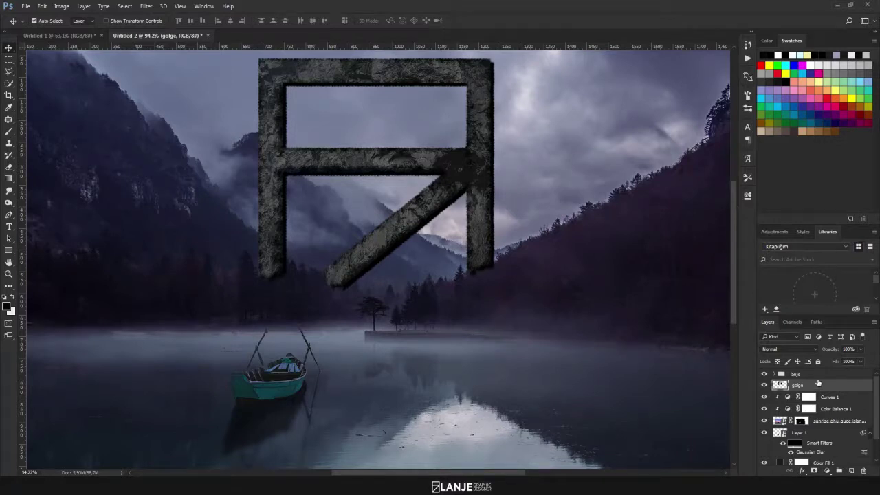
pyautogui.click(815, 472)
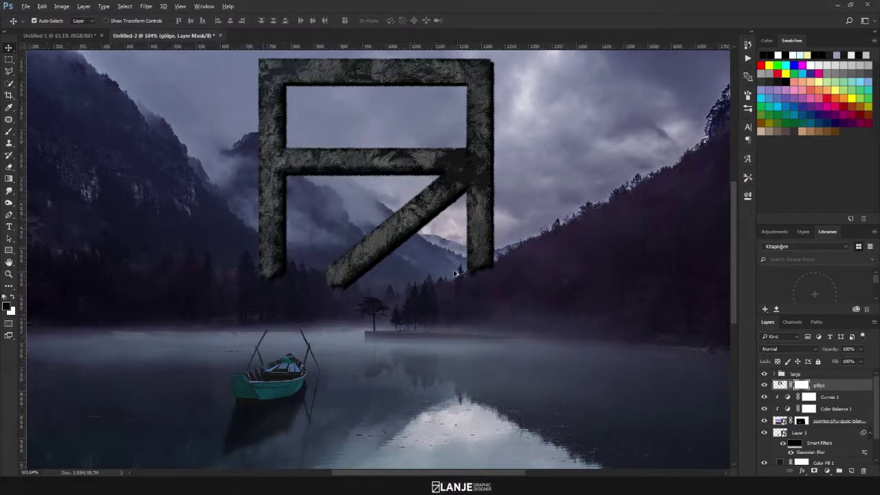
# - Choose a soft round brush with 0% hardness
pyautogui.scroll(2, 509, 289)
pyautogui.press('b')
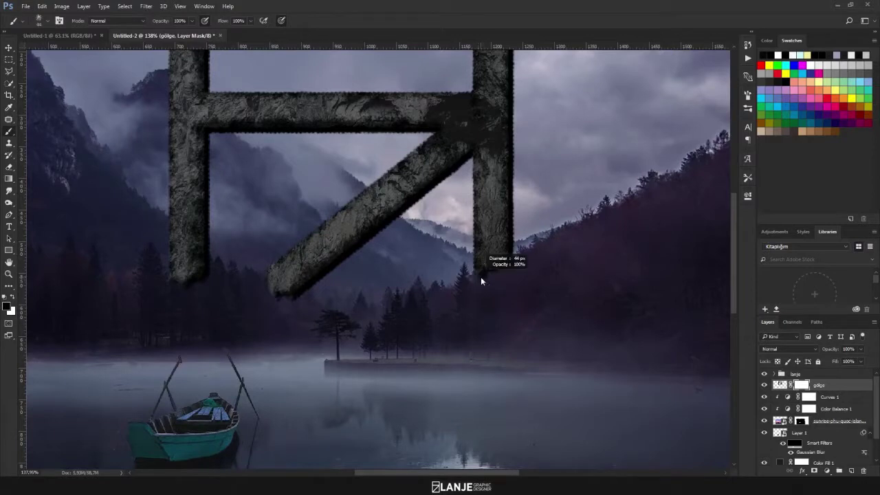
pyautogui.rightClick(506, 281)
pyautogui.click(544, 362)
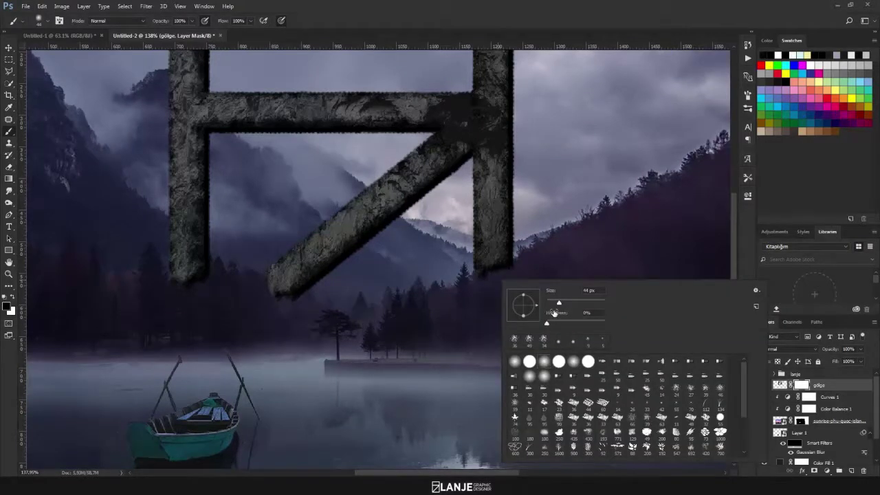
pyautogui.click(487, 286)
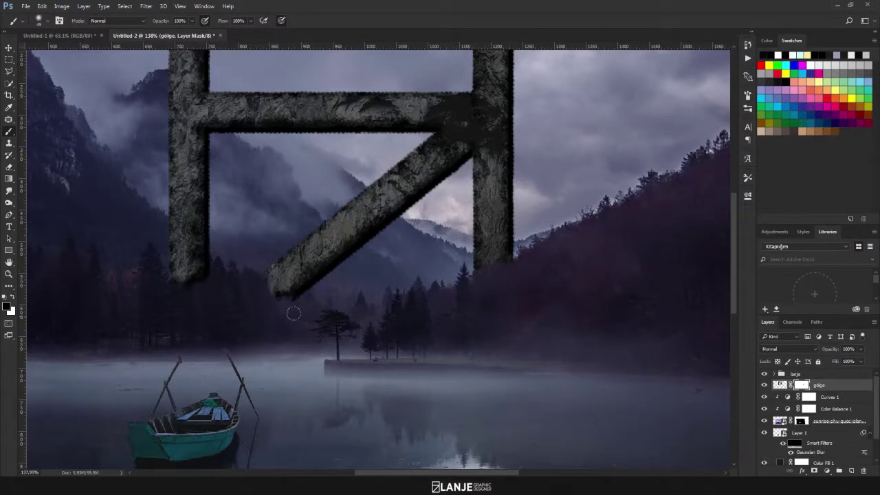
# - Mask out the shadow below the diagonal beam tip and the left pillar base
pyautogui.moveTo(279, 288); pyautogui.dragTo(280, 277)
pyautogui.press('x')
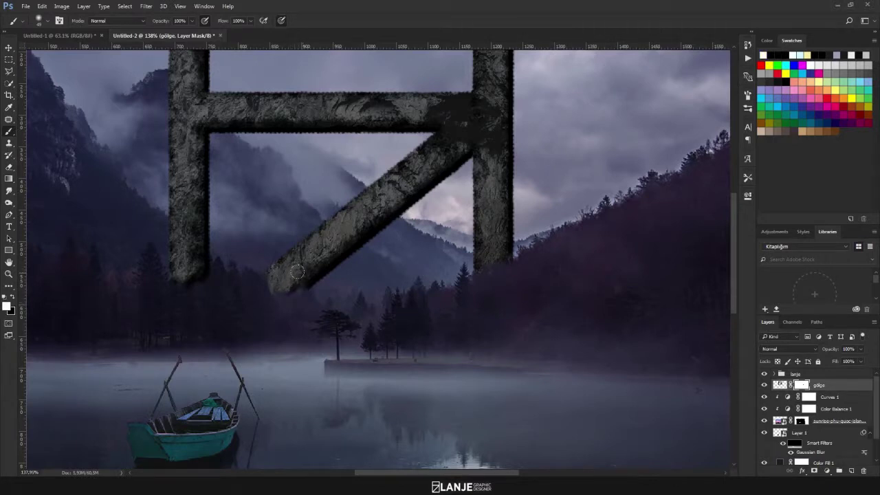
pyautogui.press('x')
pyautogui.hscroll(-3, 243, 309)
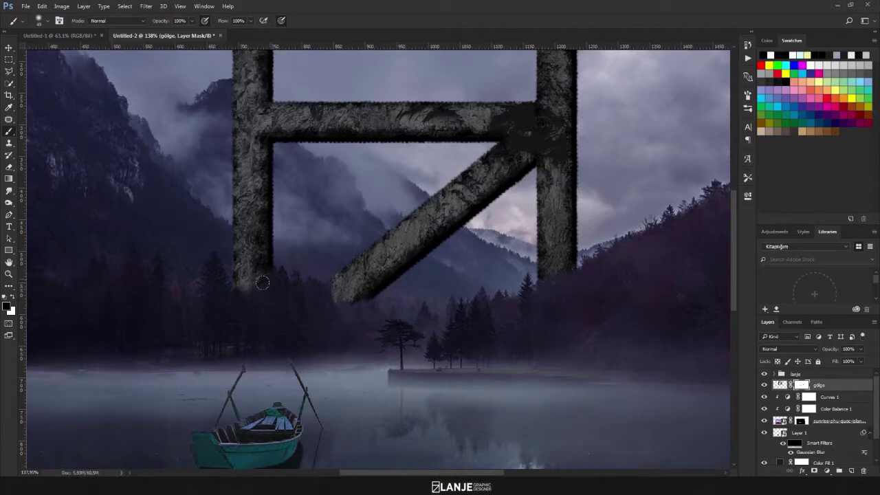
pyautogui.press('x')
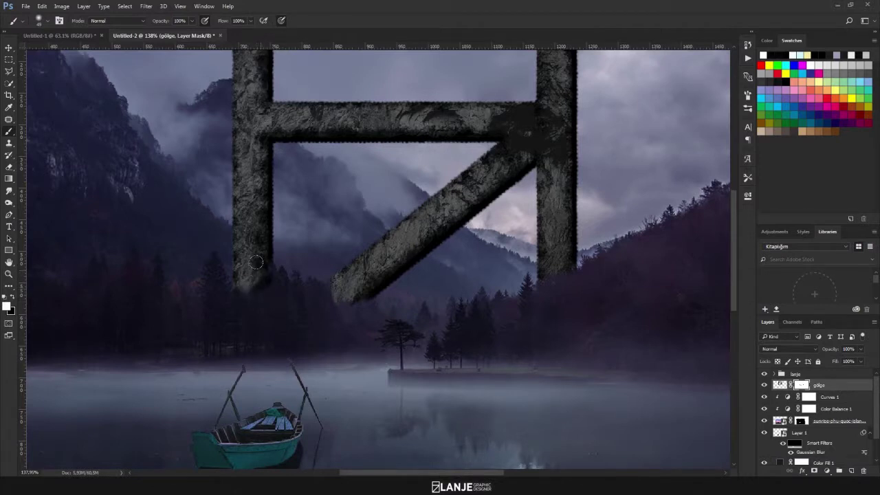
pyautogui.press('x')
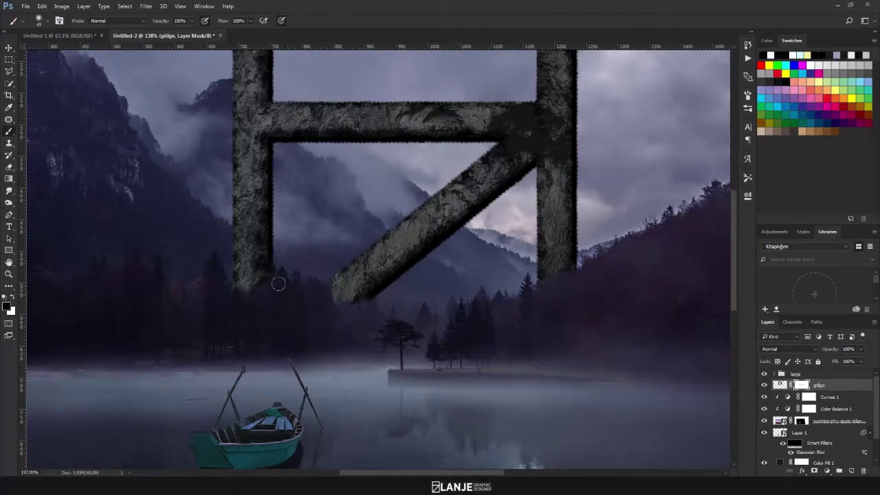
pyautogui.scroll(-3, 279, 283)
pyautogui.scroll(-2, 386, 349)
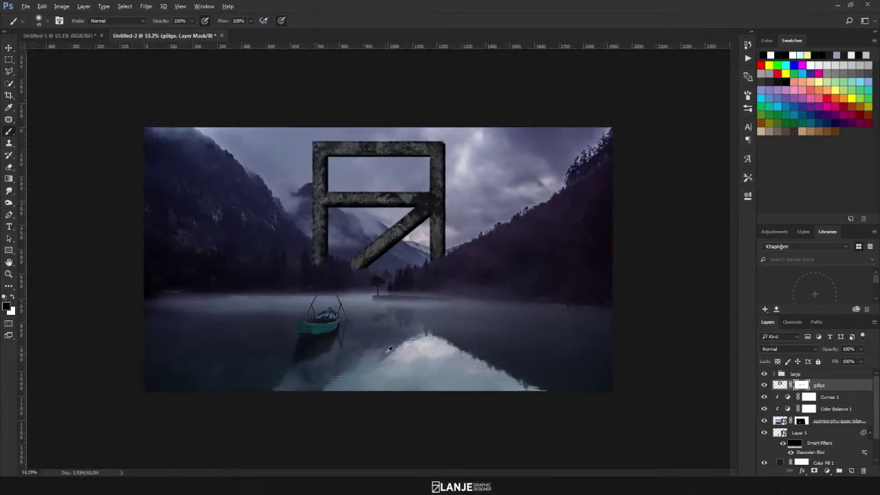
pyautogui.scroll(1, 355, 291)
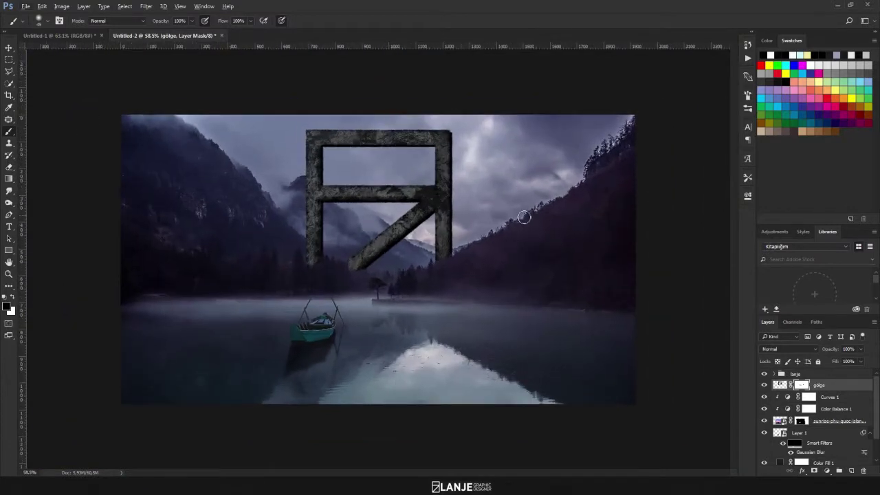
pyautogui.click(780, 385)
pyautogui.click(787, 348)
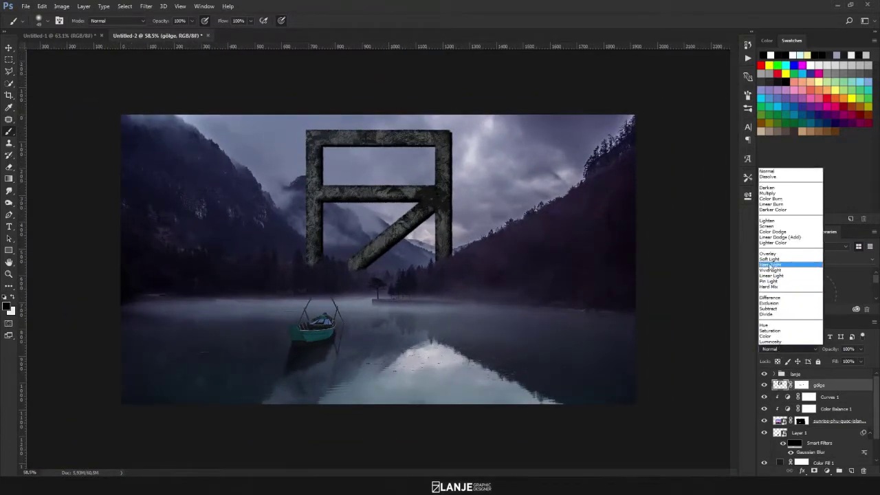
pyautogui.click(768, 258)
pyautogui.click(787, 348)
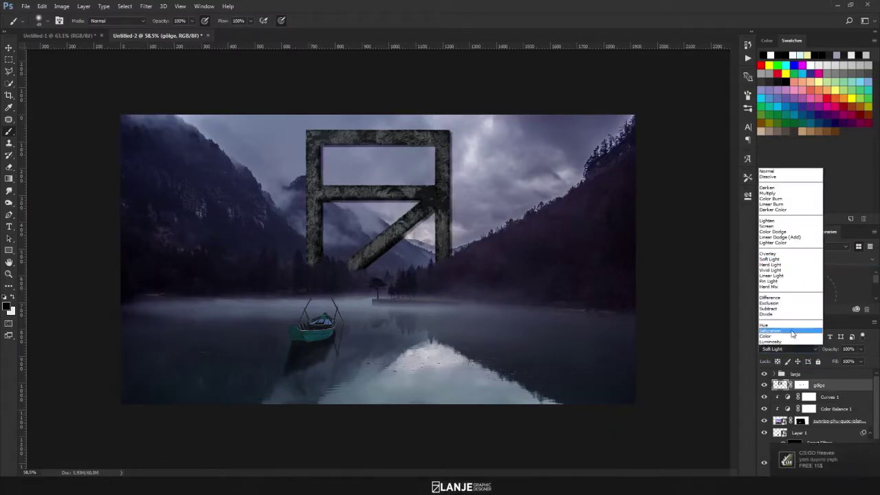
pyautogui.click(778, 257)
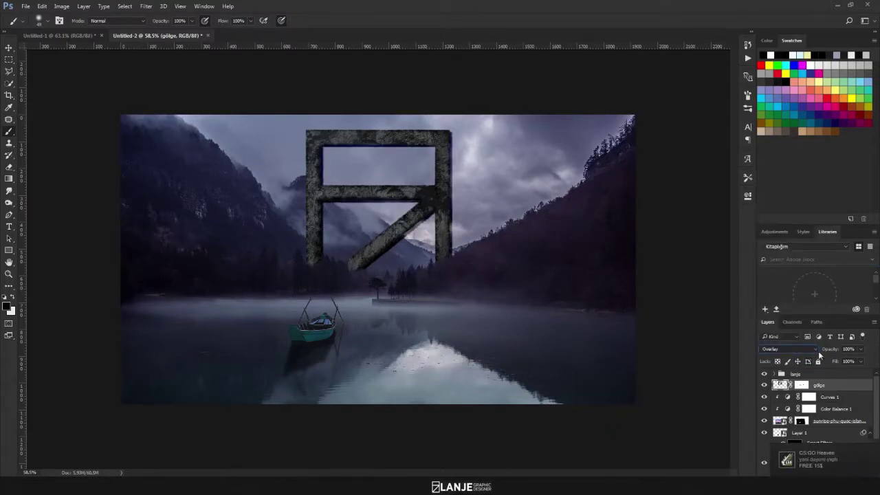
pyautogui.click(817, 350)
pyautogui.click(777, 171)
pyautogui.click(818, 352)
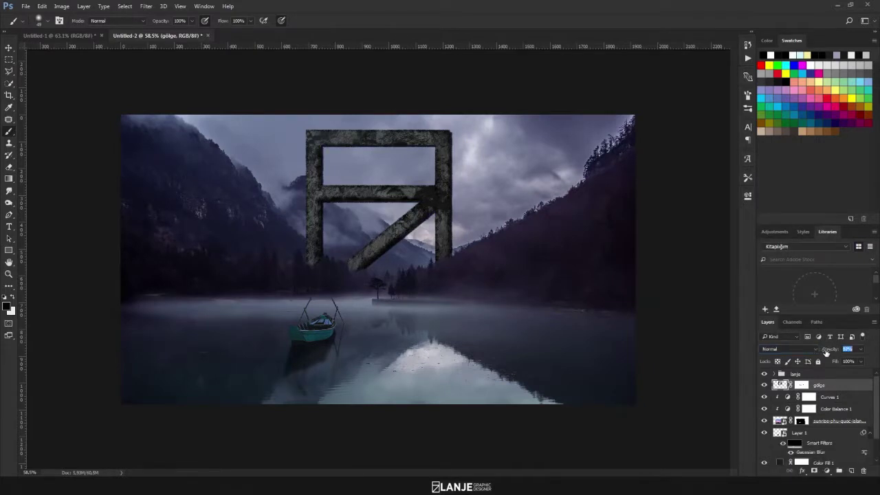
pyautogui.moveTo(826, 351); pyautogui.dragTo(831, 356)
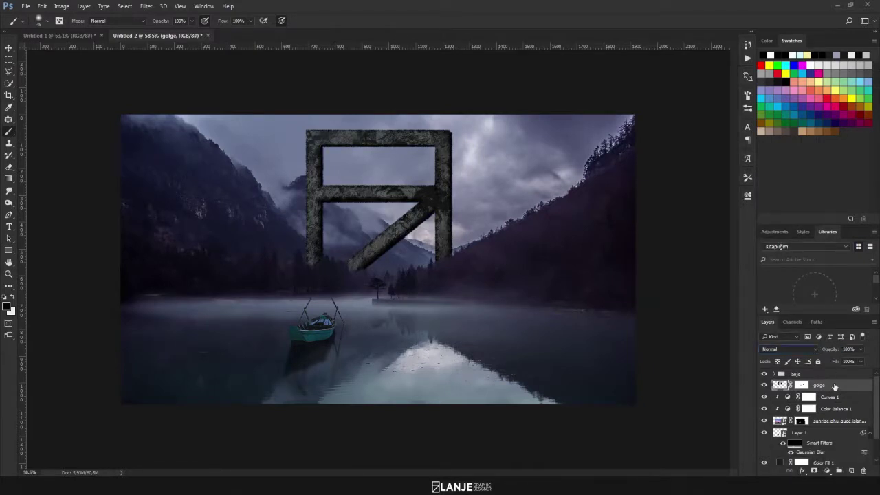
pyautogui.click(9, 47)
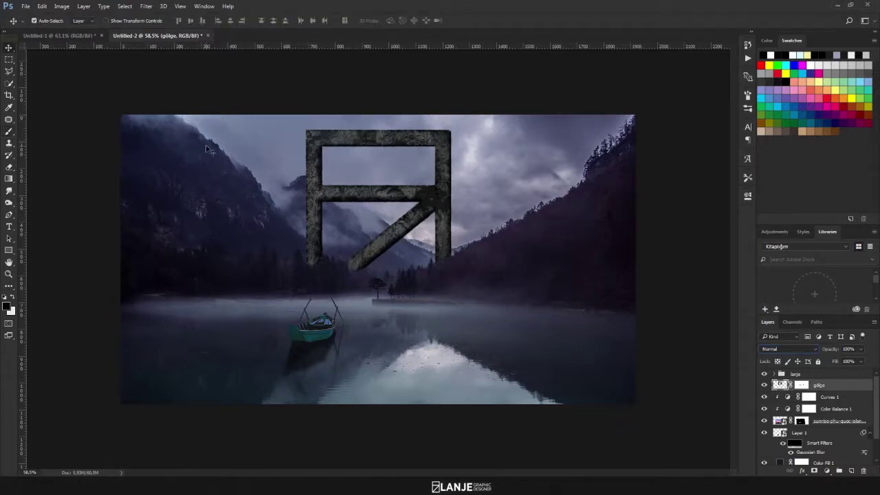
pyautogui.click(86, 87)
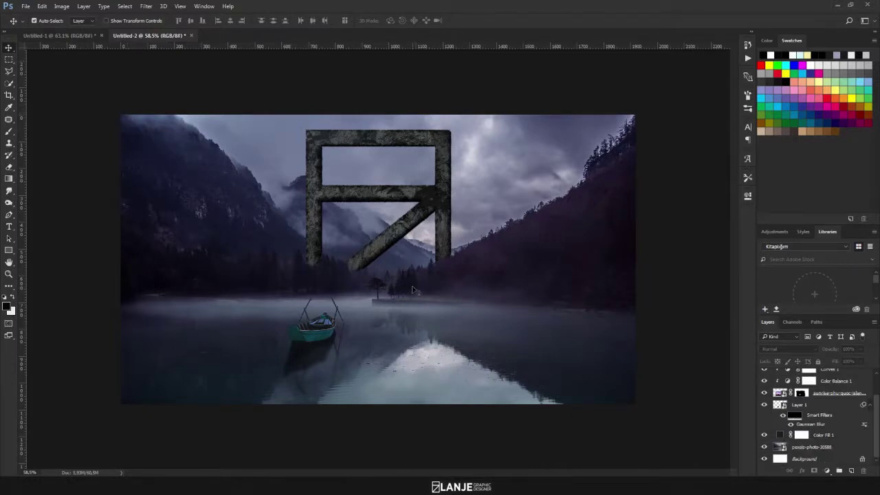
# - Add a Curves adjustment on the lanje group that lowers highlights and lifts shadows
pyautogui.scroll(2, 821, 412)
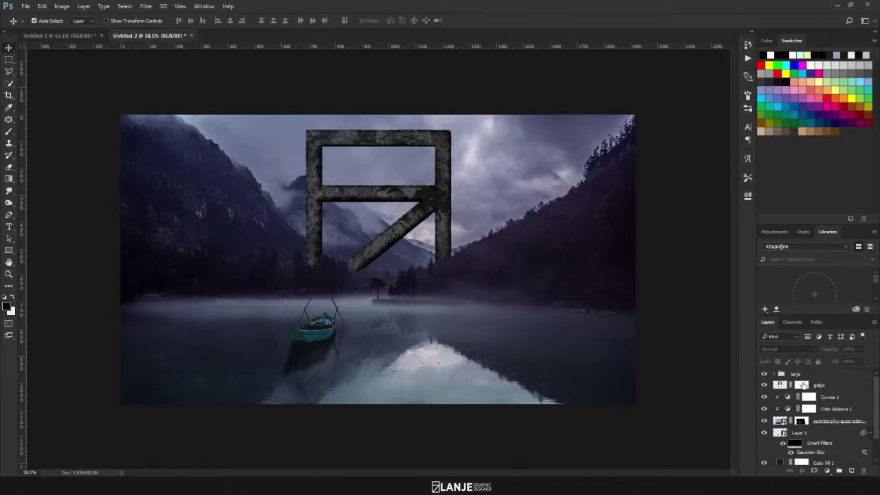
pyautogui.click(804, 375)
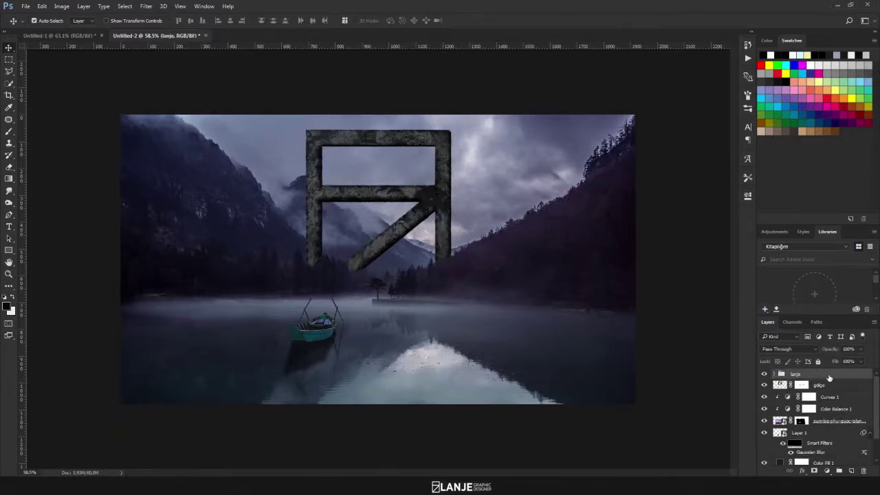
pyautogui.click(827, 471)
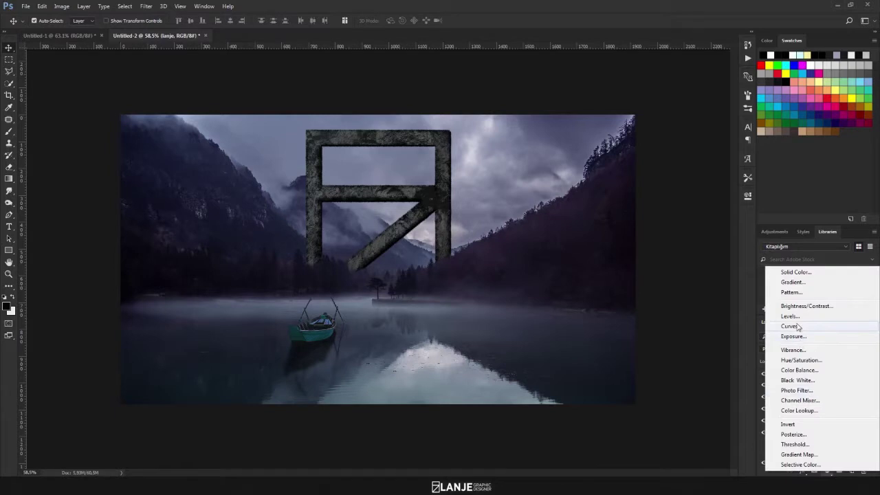
pyautogui.click(797, 327)
pyautogui.moveTo(722, 244); pyautogui.dragTo(724, 251)
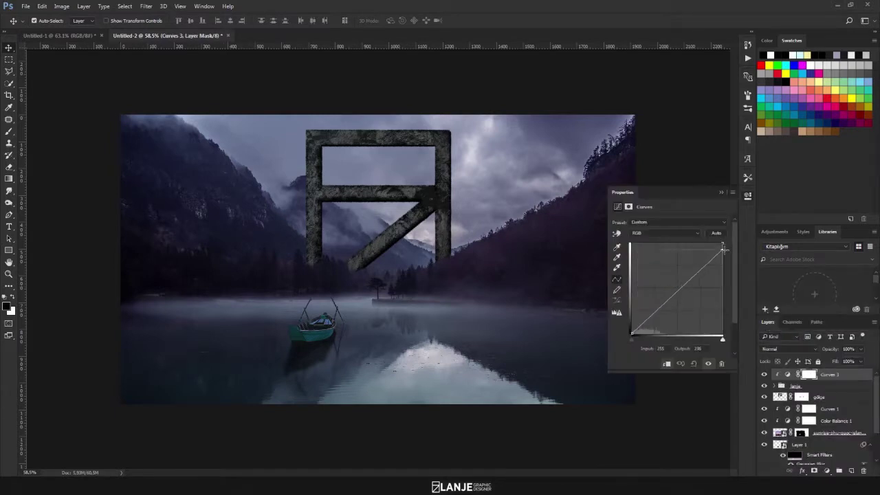
pyautogui.moveTo(631, 335); pyautogui.dragTo(632, 330)
# - Lower the Green channel highlights to 231, then adjust the gölge shadow's opacity
pyautogui.click(643, 233)
pyautogui.click(643, 254)
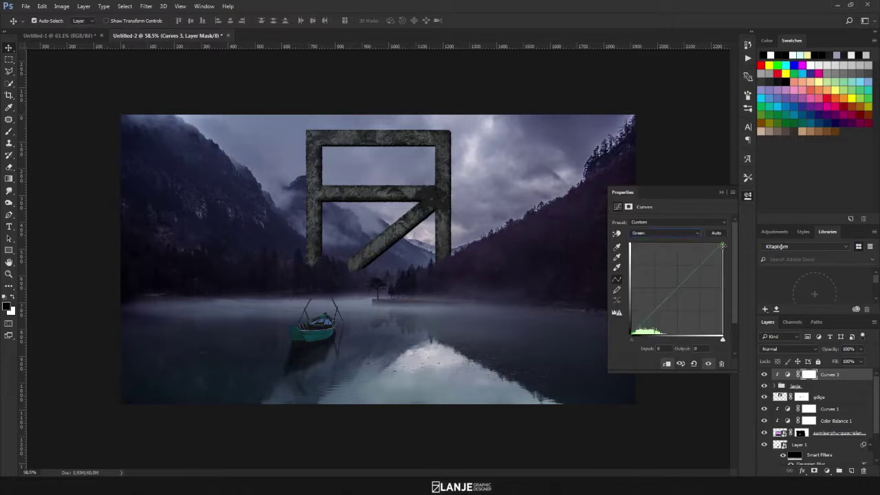
pyautogui.moveTo(723, 245); pyautogui.dragTo(723, 250)
pyautogui.moveTo(722, 252); pyautogui.dragTo(723, 253)
pyautogui.click(719, 193)
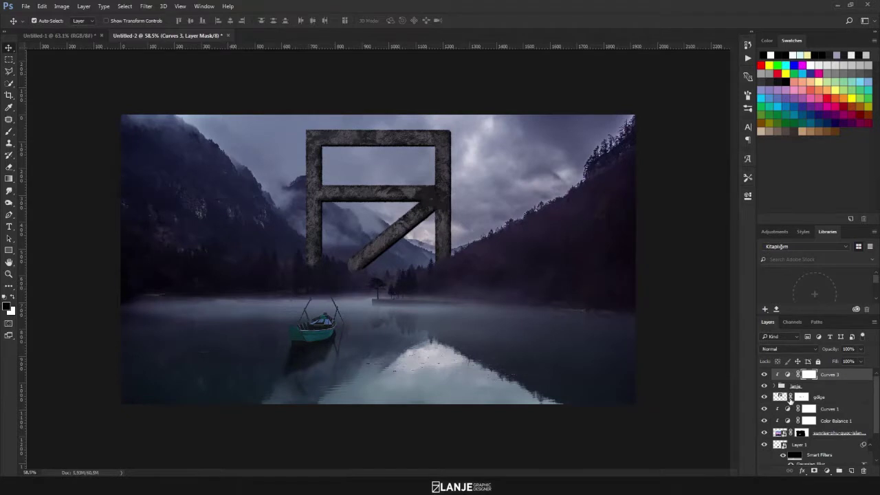
pyautogui.click(821, 394)
pyautogui.click(825, 349)
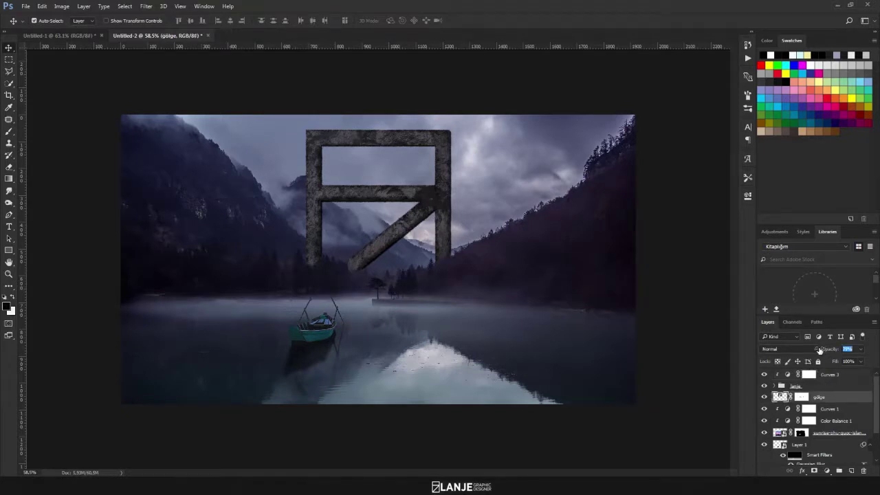
# - Duplicate the lanje letter group
pyautogui.click(110, 131)
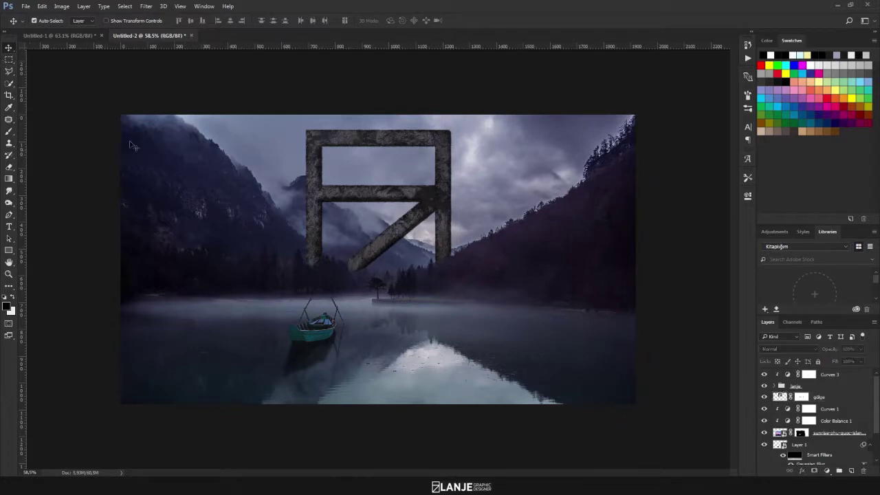
pyautogui.click(833, 397)
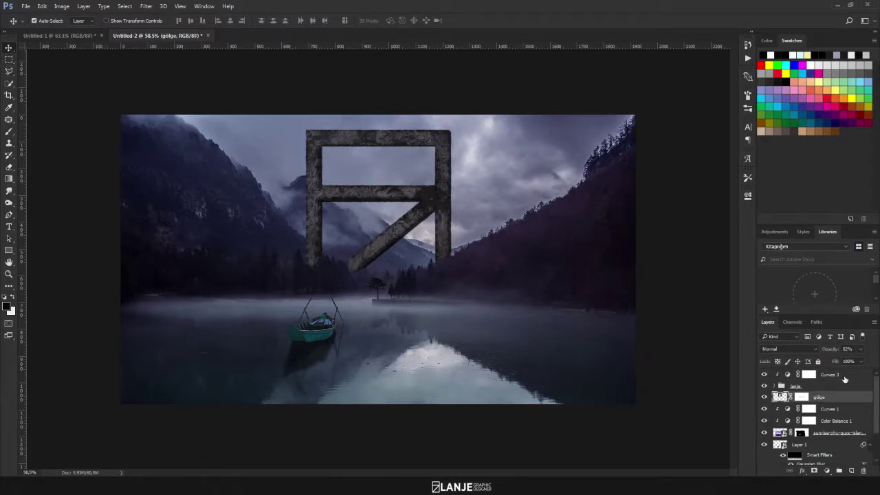
pyautogui.click(828, 389)
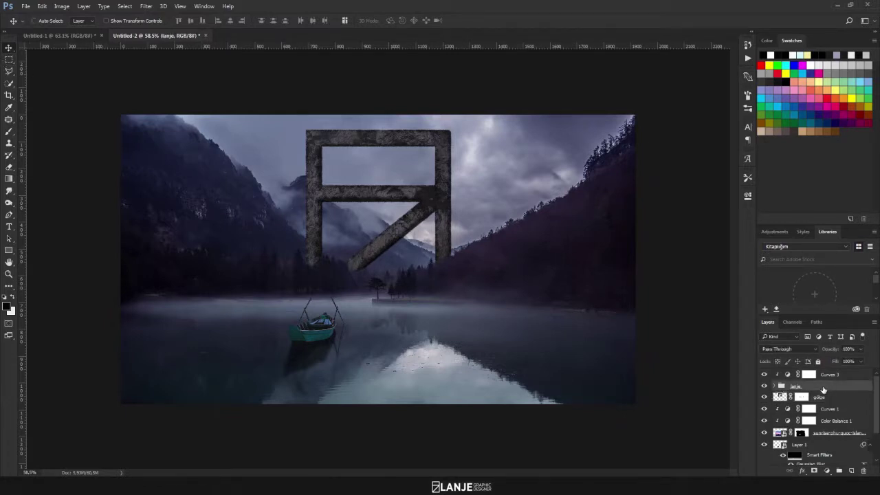
pyautogui.hotkey('ctrl', 'j')
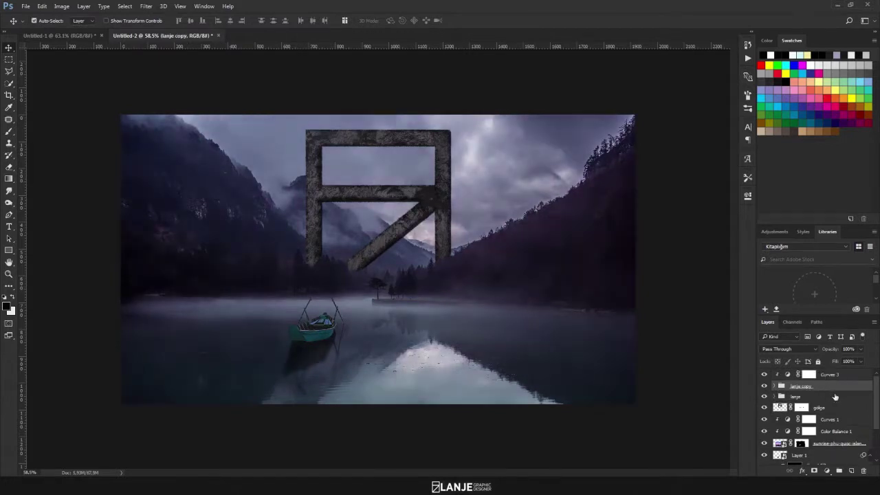
# - Merge the original lanje group into a single layer
pyautogui.click(826, 397)
pyautogui.rightClick(817, 399)
pyautogui.press('Escape')
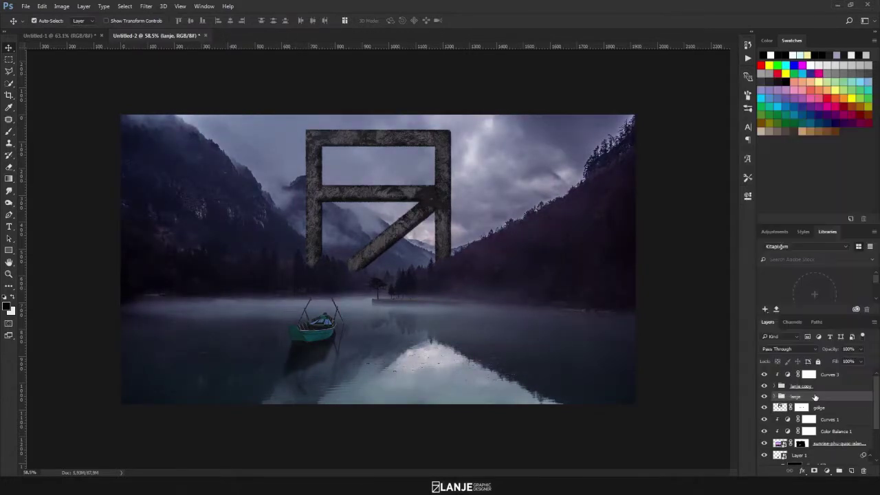
pyautogui.doubleClick(796, 396)
pyautogui.rightClick(808, 396)
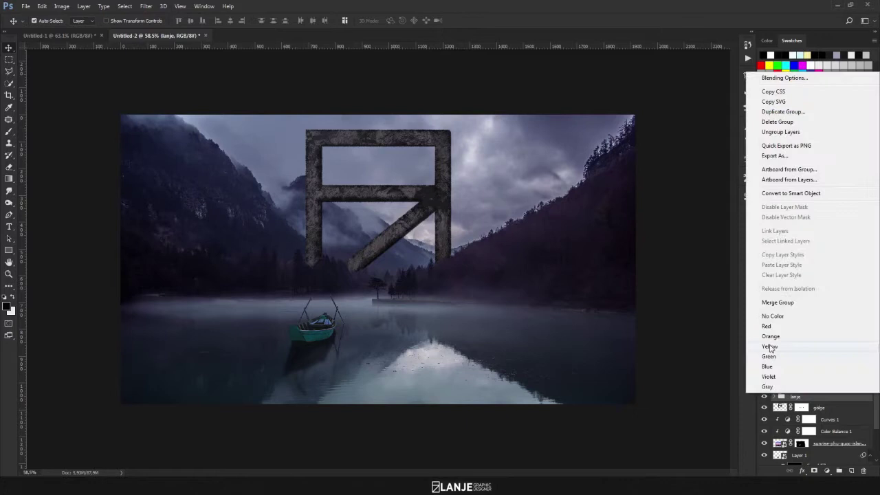
pyautogui.click(783, 304)
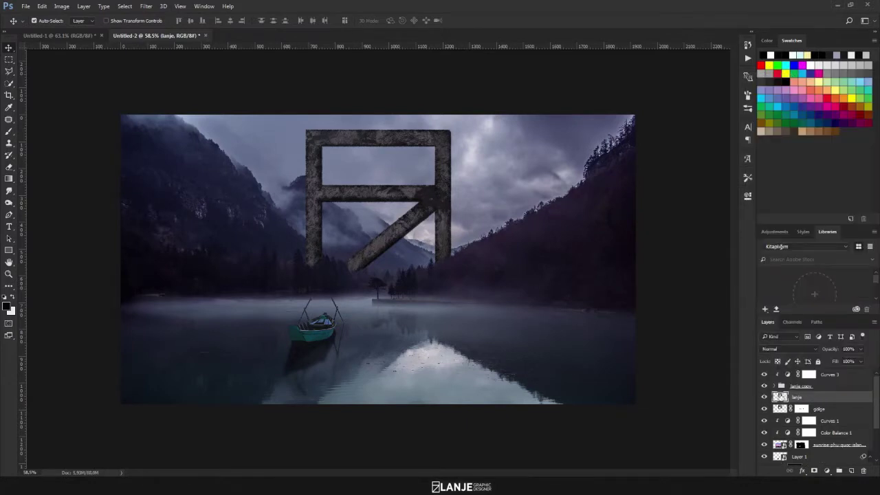
# - Flip the lanje layer vertically and move it down onto the lake
pyautogui.hotkey('ctrl', 't')
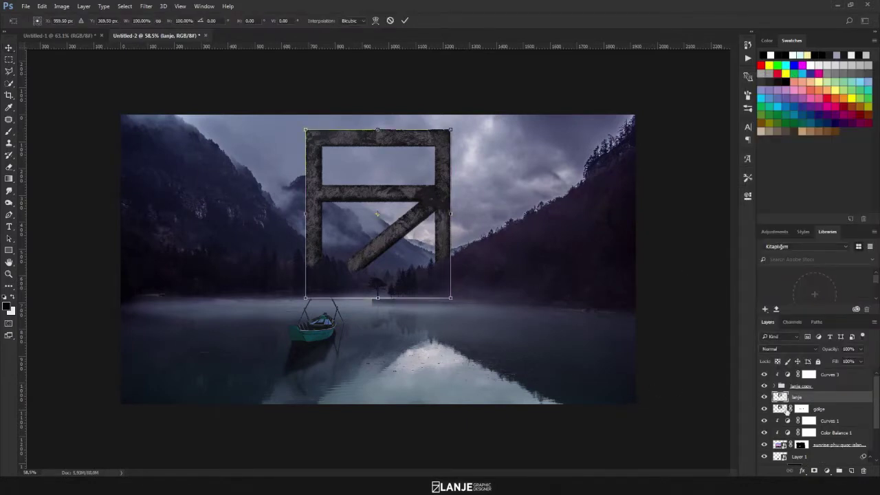
pyautogui.rightClick(371, 246)
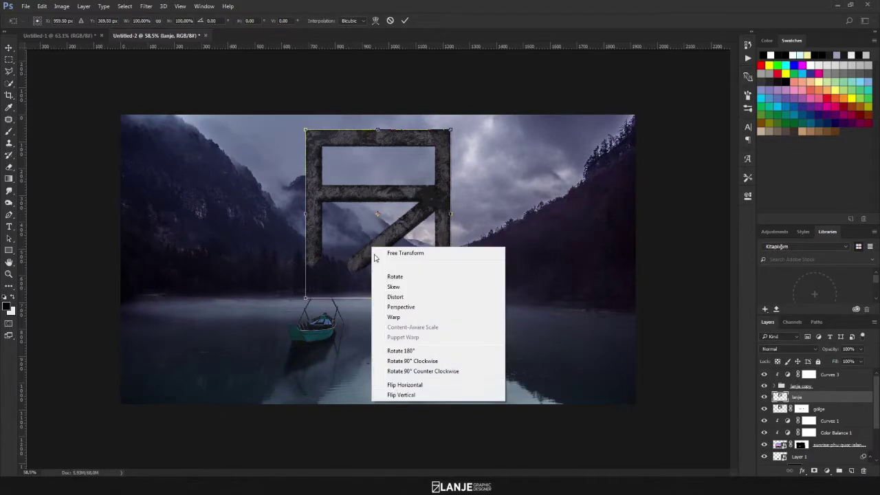
pyautogui.click(408, 396)
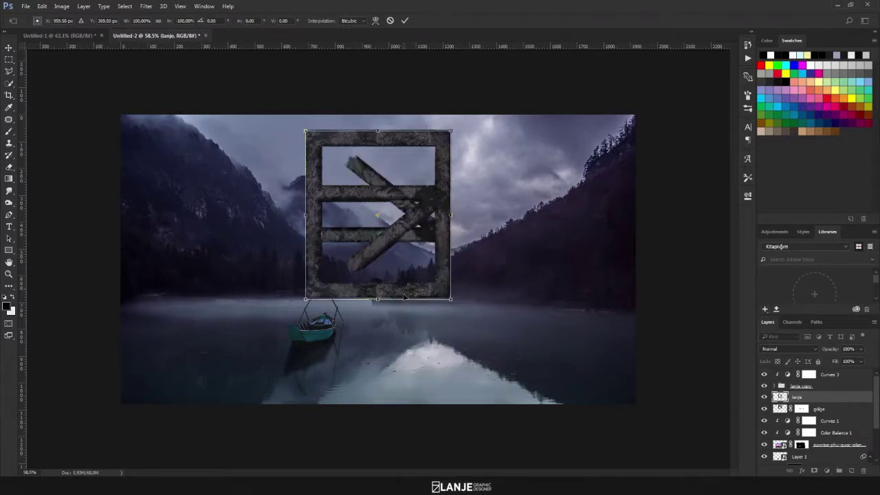
pyautogui.moveTo(405, 297)
pyautogui.mouseDown()
pyautogui.moveTo(410, 388)
pyautogui.moveTo(573, 448)
pyautogui.mouseUp()
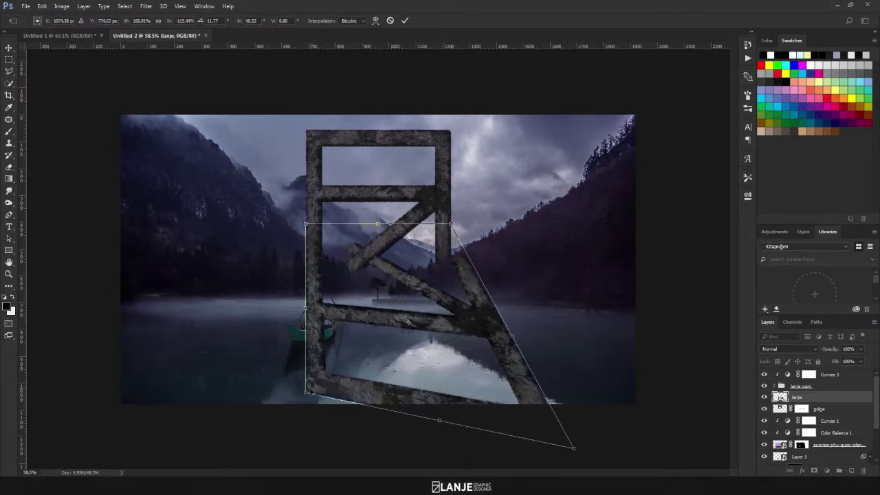
pyautogui.moveTo(305, 392); pyautogui.dragTo(118, 440)
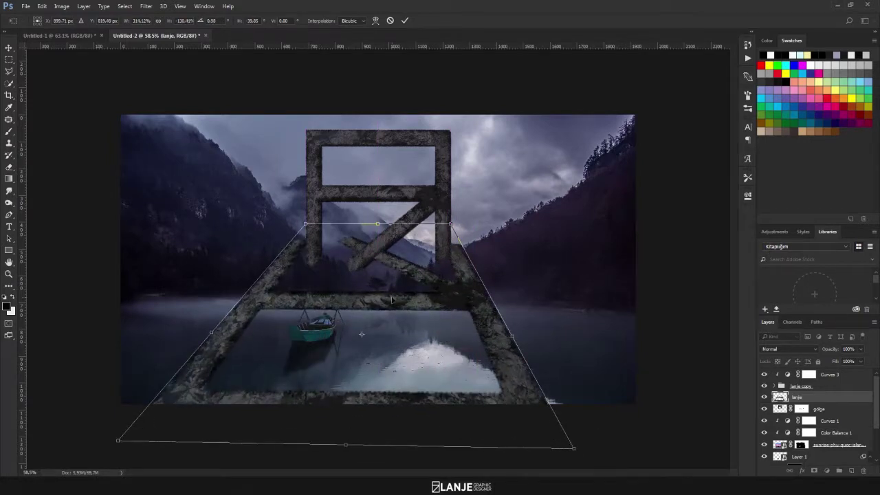
pyautogui.moveTo(391, 300); pyautogui.dragTo(391, 318)
# - Distort the corners into a flat perspective frame across the lake
pyautogui.moveTo(452, 242); pyautogui.dragTo(441, 246)
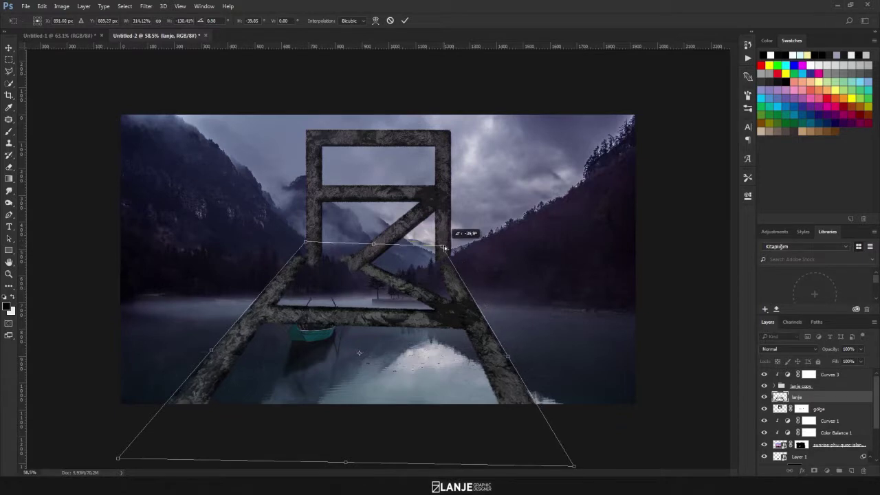
pyautogui.moveTo(304, 244); pyautogui.dragTo(318, 251)
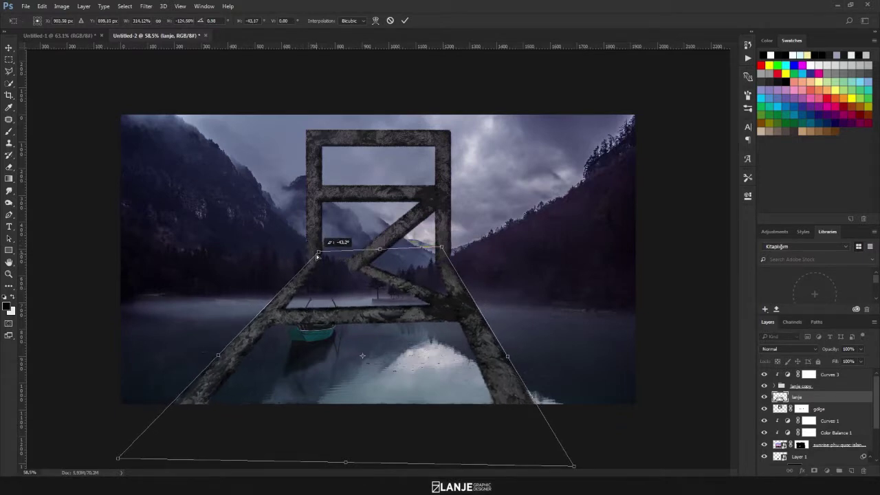
pyautogui.moveTo(445, 250); pyautogui.dragTo(446, 256)
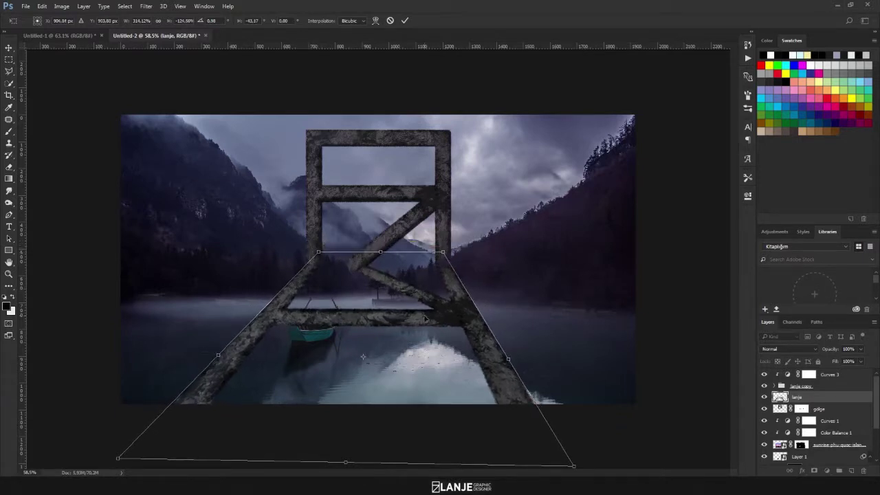
pyautogui.moveTo(571, 464); pyautogui.dragTo(562, 374)
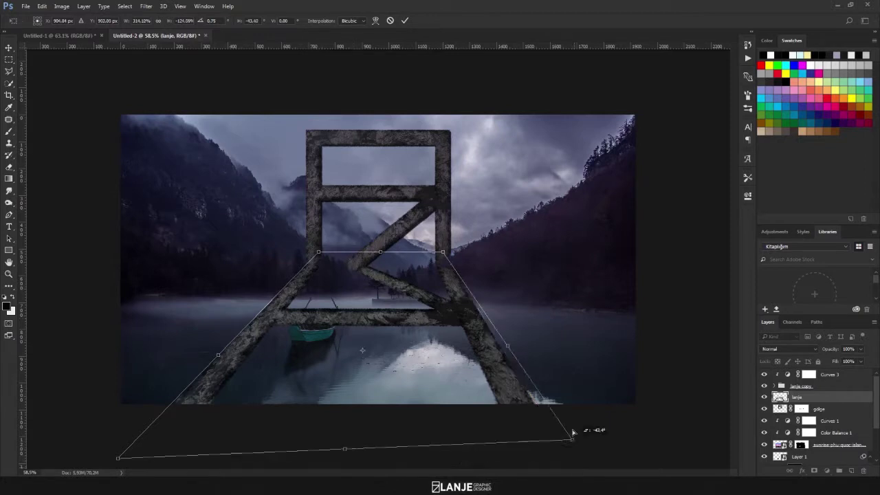
pyautogui.moveTo(117, 457); pyautogui.dragTo(164, 368)
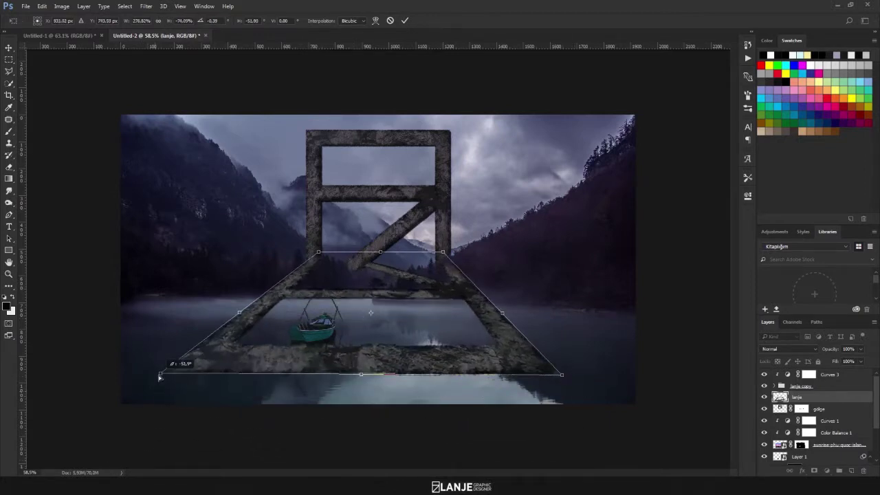
pyautogui.moveTo(365, 293); pyautogui.dragTo(365, 314)
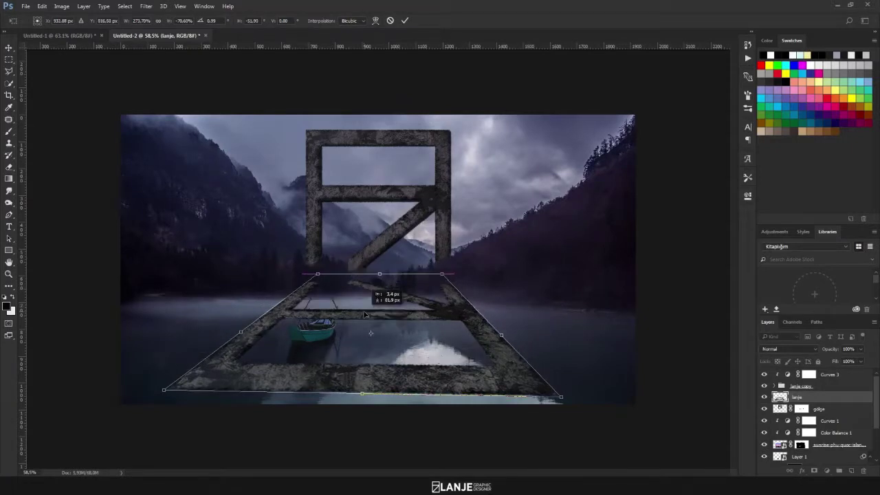
pyautogui.moveTo(365, 314); pyautogui.dragTo(365, 320)
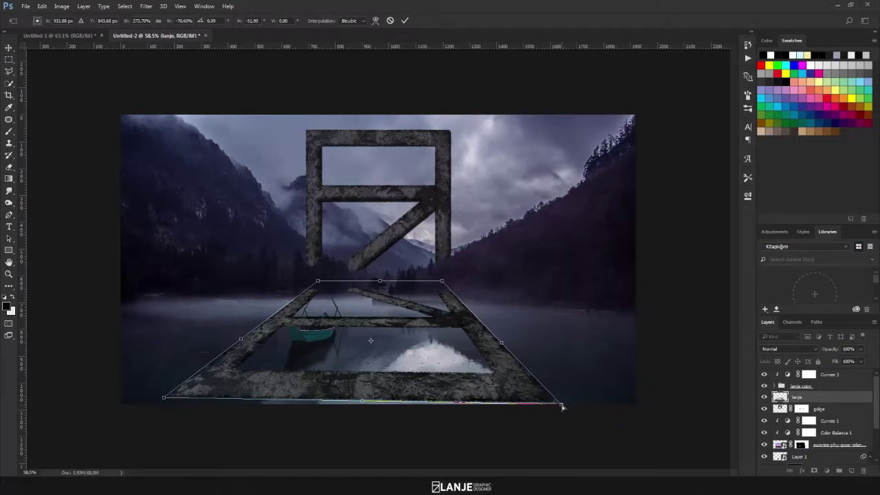
pyautogui.moveTo(562, 407); pyautogui.dragTo(602, 414)
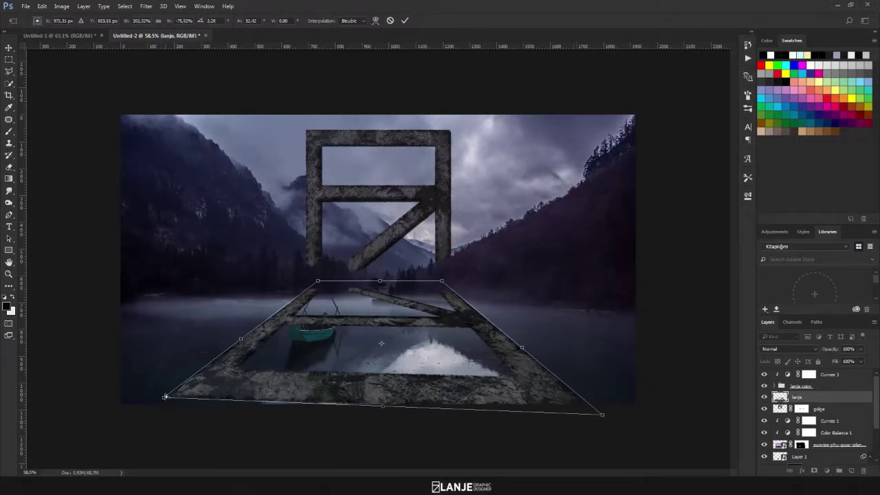
pyautogui.moveTo(165, 396); pyautogui.dragTo(124, 421)
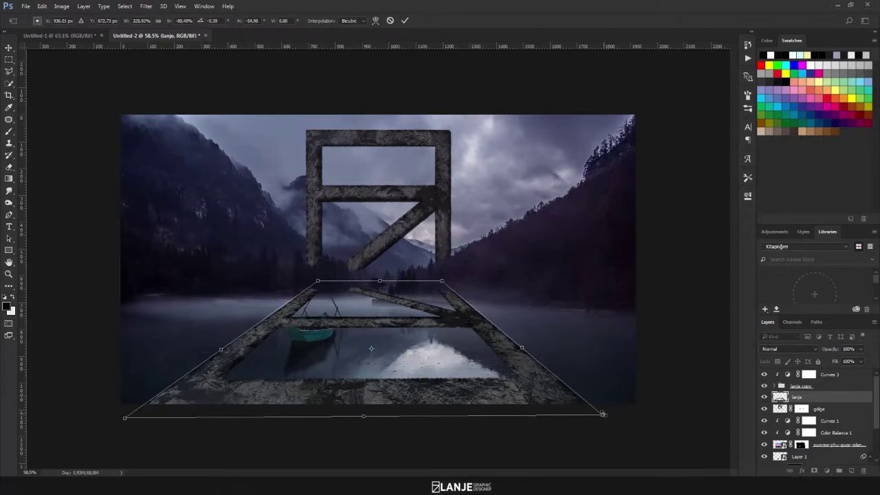
pyautogui.press('Return')
pyautogui.click(763, 397)
pyautogui.click(763, 397)
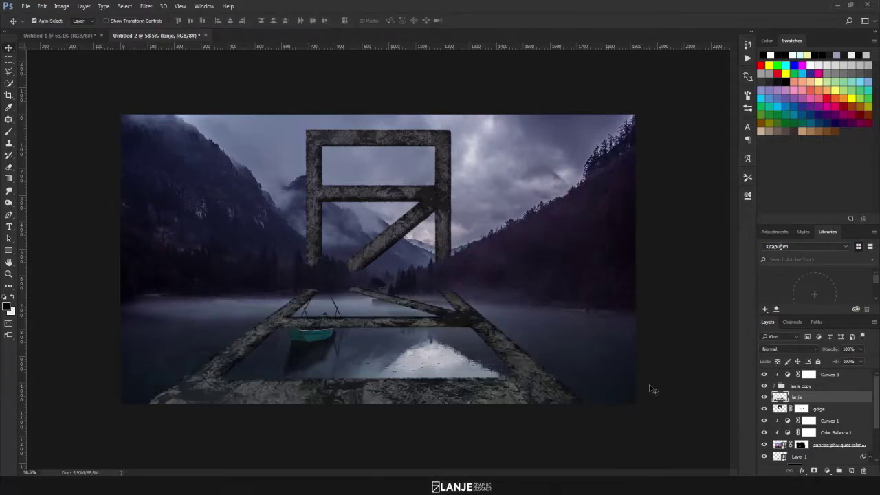
# - Blacken the lanje frame at Lightness -100 and convert it to a Smart Object
pyautogui.hotkey('ctrl', 'u')
pyautogui.moveTo(673, 235); pyautogui.dragTo(628, 235)
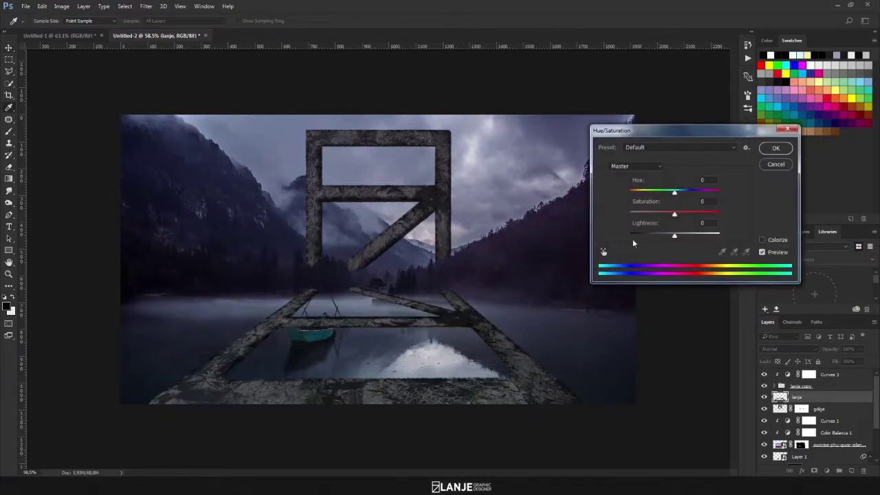
pyautogui.click(777, 150)
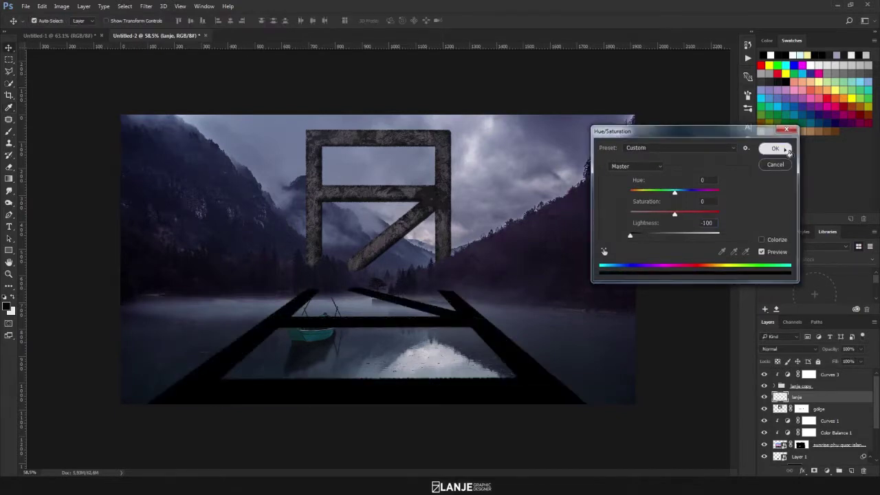
pyautogui.rightClick(824, 401)
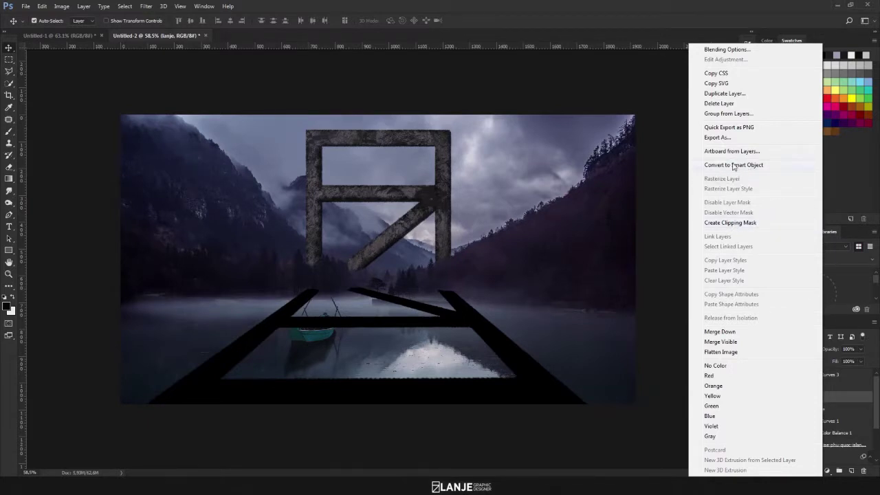
pyautogui.click(769, 167)
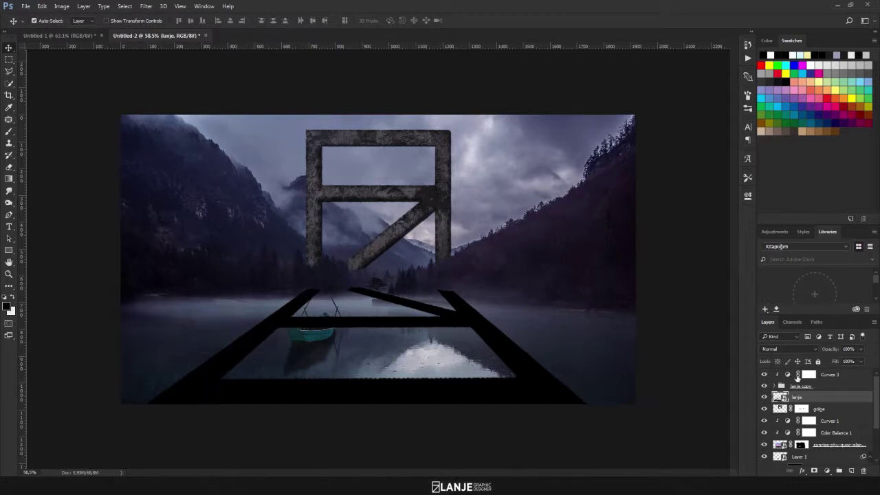
# - Apply a 23.5-pixel Gaussian Blur to the lanje reflection frame and compare it with and without
pyautogui.click(146, 7)
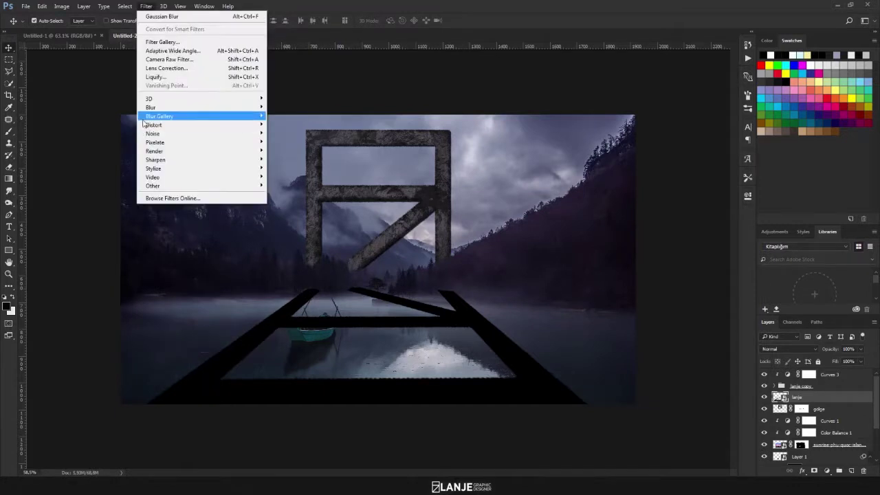
pyautogui.moveTo(150, 107)
pyautogui.click(110, 141)
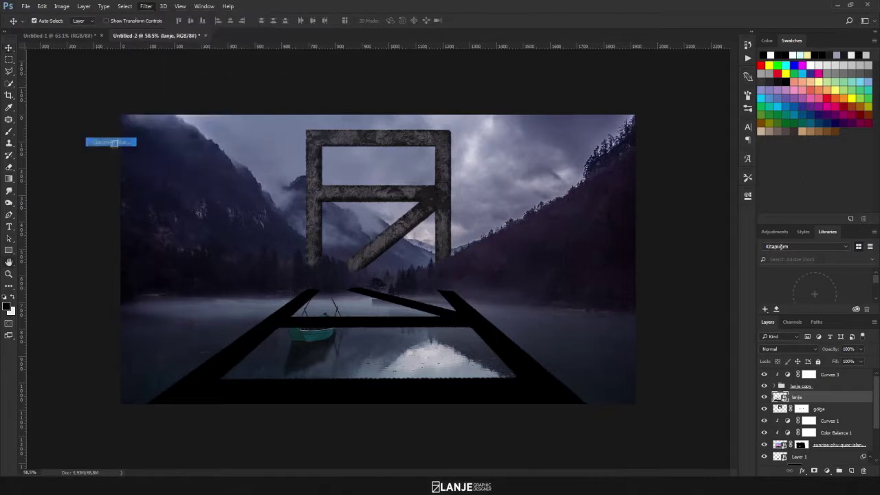
pyautogui.moveTo(580, 296); pyautogui.dragTo(583, 297)
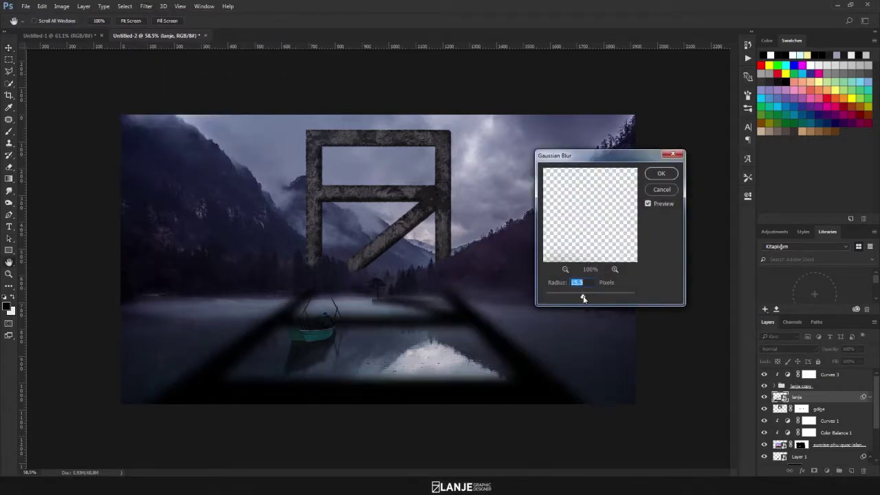
pyautogui.press('Return')
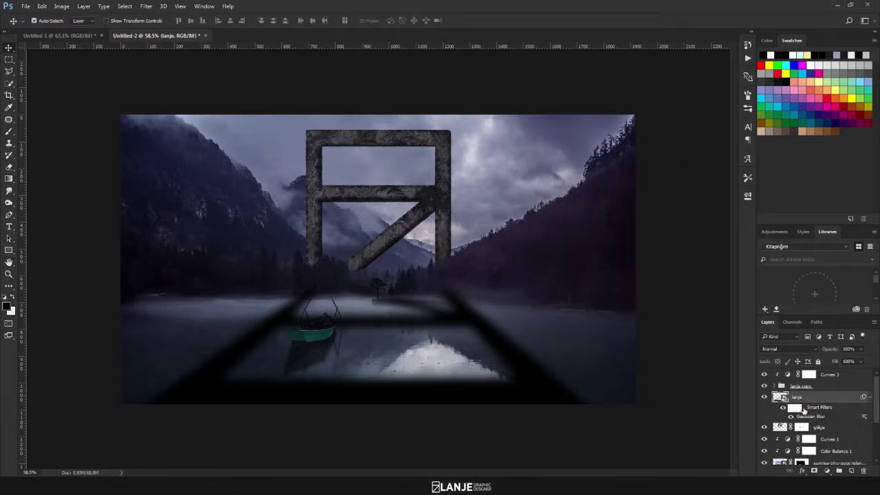
pyautogui.click(783, 408)
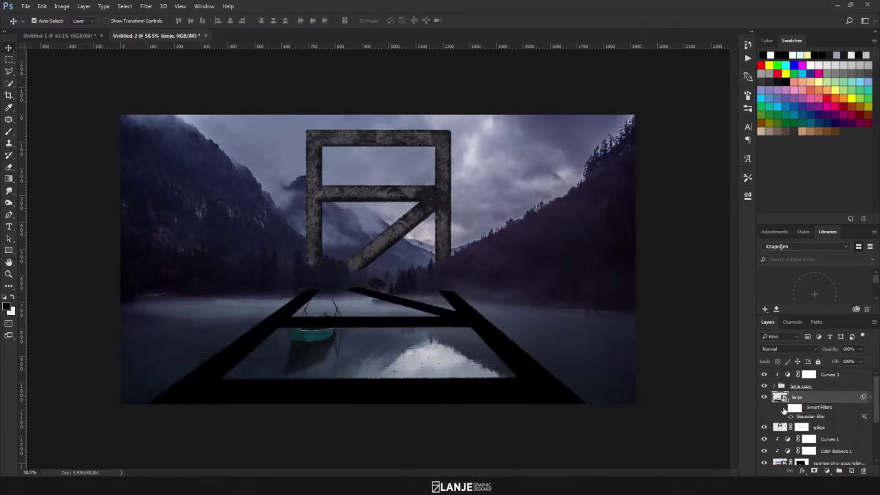
pyautogui.click(783, 408)
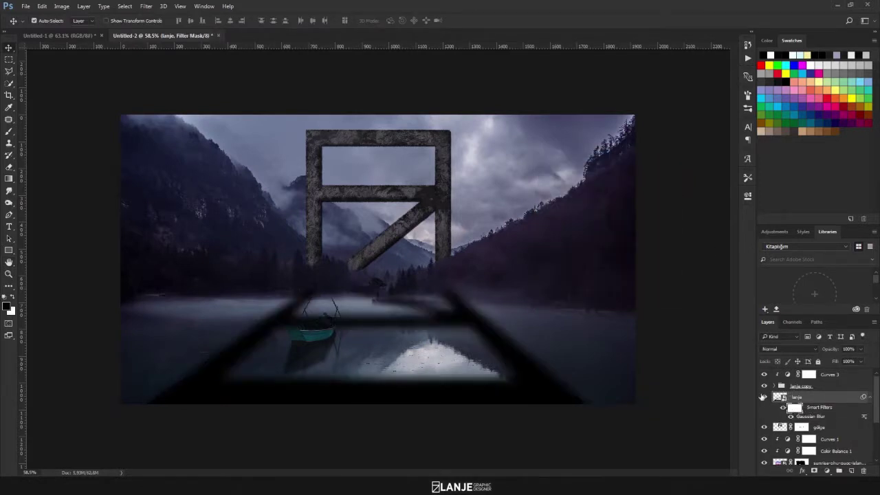
# - Draw a vertical gradient on the blur's filter mask so the far beam near the horizon stays sharp
pyautogui.click(9, 178)
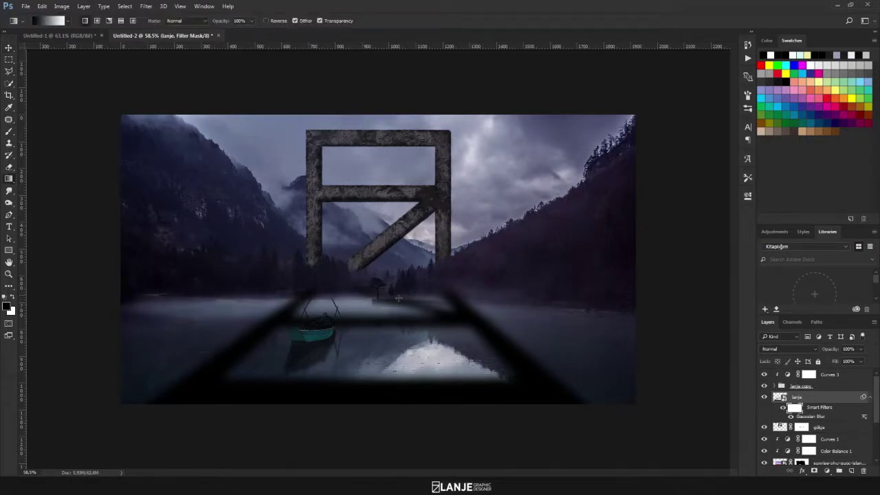
pyautogui.moveTo(385, 287); pyautogui.dragTo(383, 435)
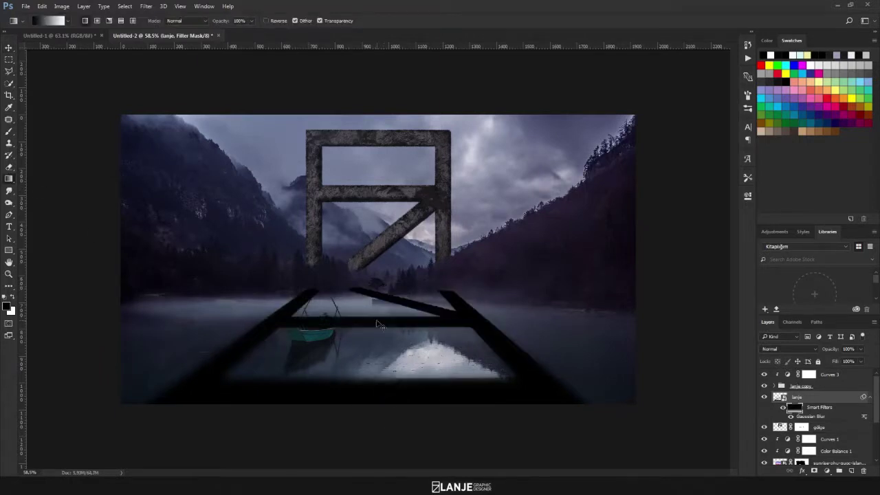
pyautogui.hotkey('ctrl', 'z')
pyautogui.moveTo(371, 215); pyautogui.dragTo(365, 436)
pyautogui.hotkey('ctrl', 'z')
pyautogui.moveTo(373, 220); pyautogui.dragTo(379, 379)
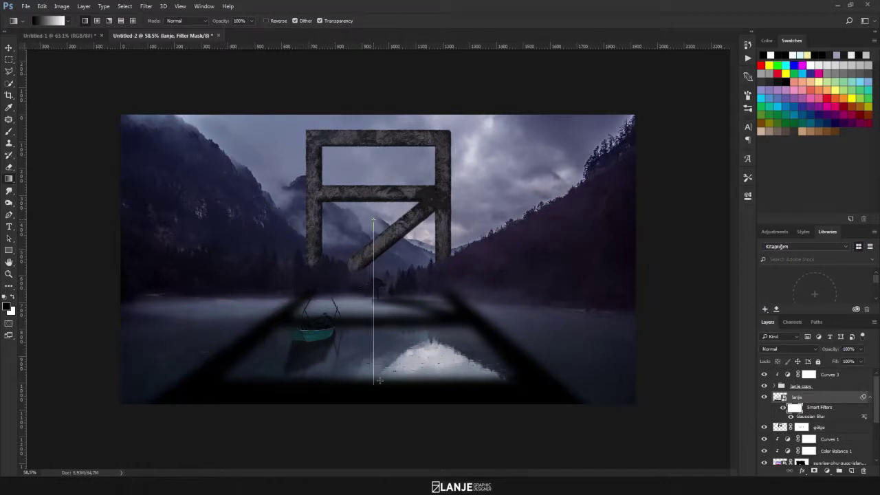
pyautogui.hotkey('ctrl', 'z')
pyautogui.hotkey('ctrl', 'z')
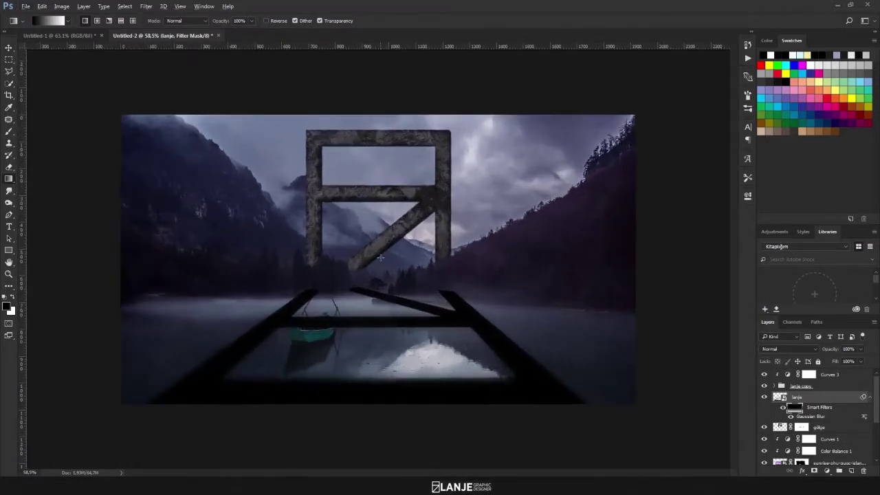
pyautogui.moveTo(381, 209); pyautogui.dragTo(383, 353)
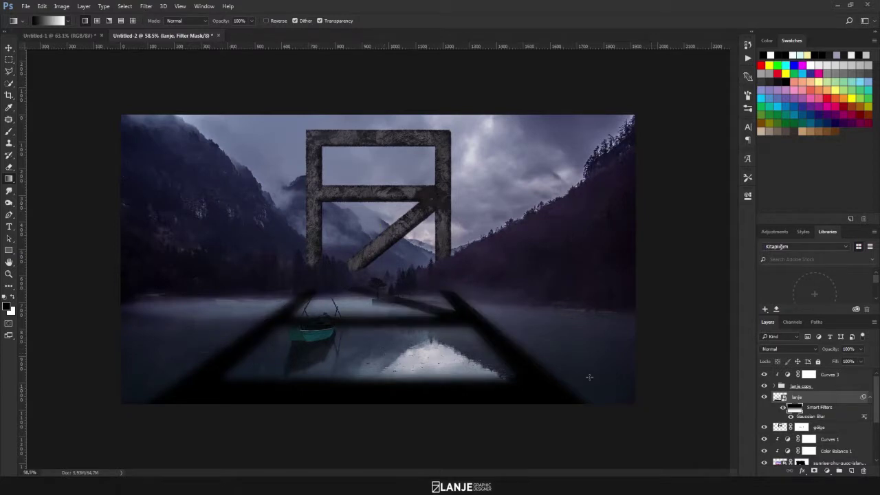
pyautogui.moveTo(384, 274); pyautogui.dragTo(383, 406)
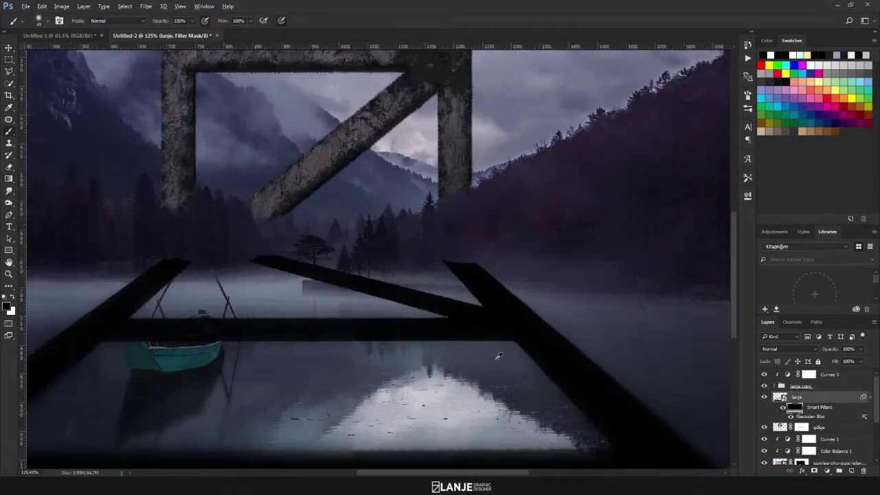
# - Paint the filter mask at 20% opacity to sharpen and darken the right beam's top edge
pyautogui.keyDown('alt'); pyautogui.rightClick(501, 314); pyautogui.keyUp('alt')
pyautogui.moveTo(468, 271); pyautogui.dragTo(563, 333)
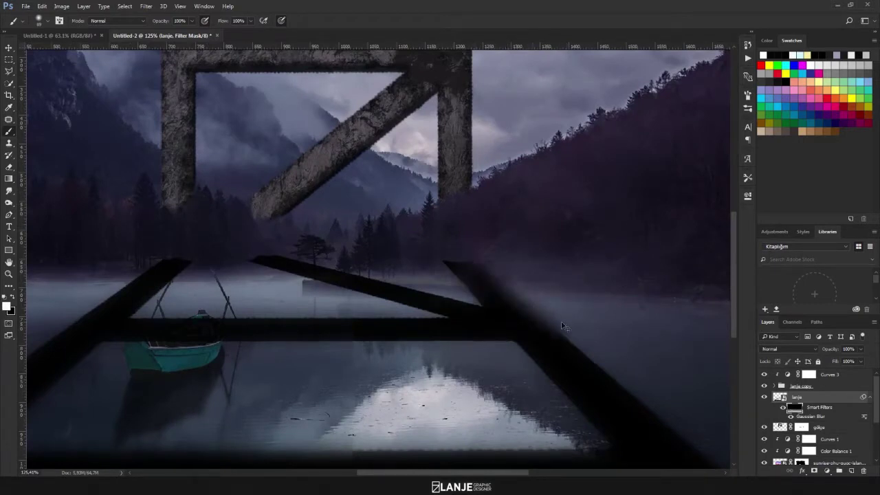
pyautogui.keyDown('alt'); pyautogui.rightClick(511, 290); pyautogui.keyUp('alt')
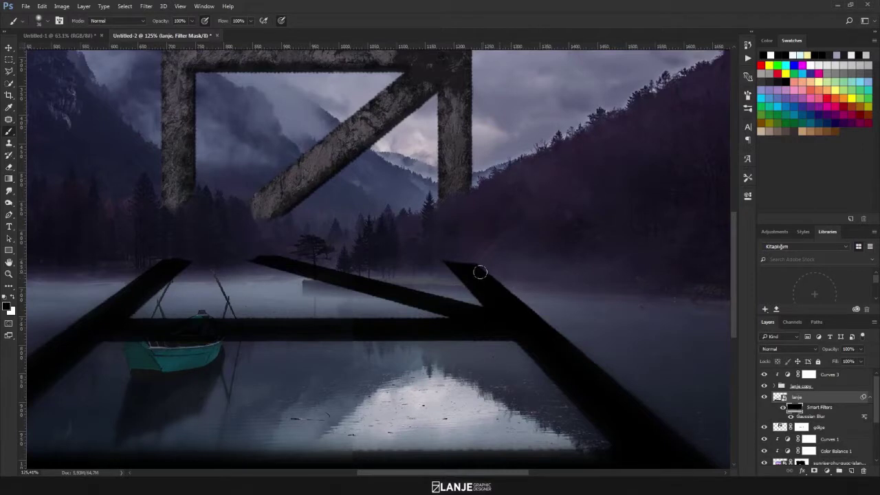
pyautogui.press('x')
pyautogui.moveTo(448, 257); pyautogui.dragTo(481, 302)
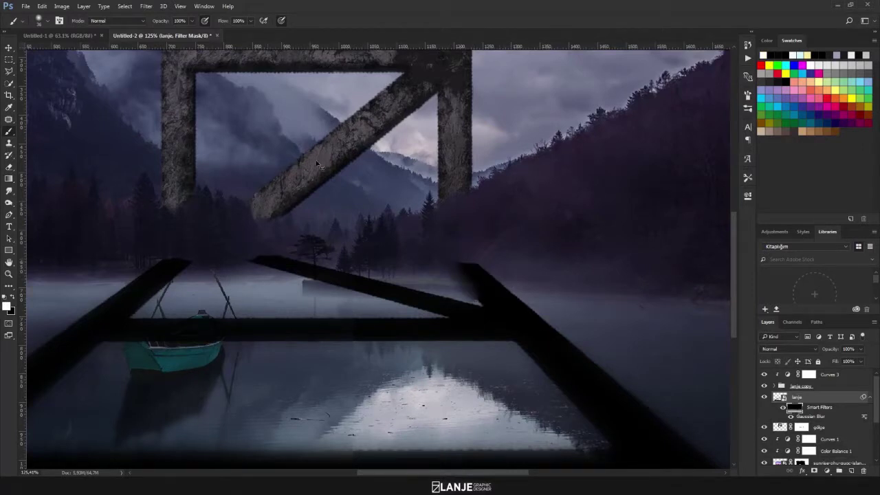
pyautogui.moveTo(172, 22); pyautogui.dragTo(127, 24)
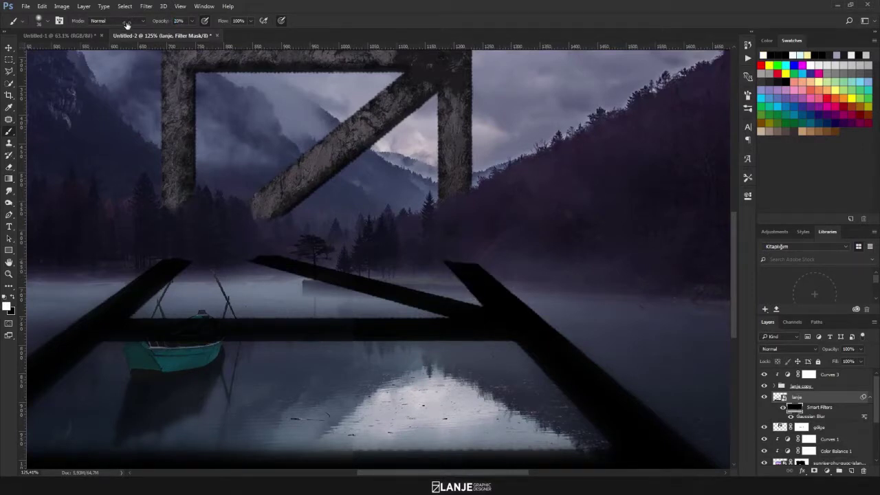
pyautogui.moveTo(453, 262); pyautogui.dragTo(487, 305)
# - Darken the bright strip along the water's bottom edge at 100% opacity, then use a smaller brush at 32%
pyautogui.moveTo(589, 433); pyautogui.dragTo(506, 308)
pyautogui.rightClick(506, 309)
pyautogui.press('Escape')
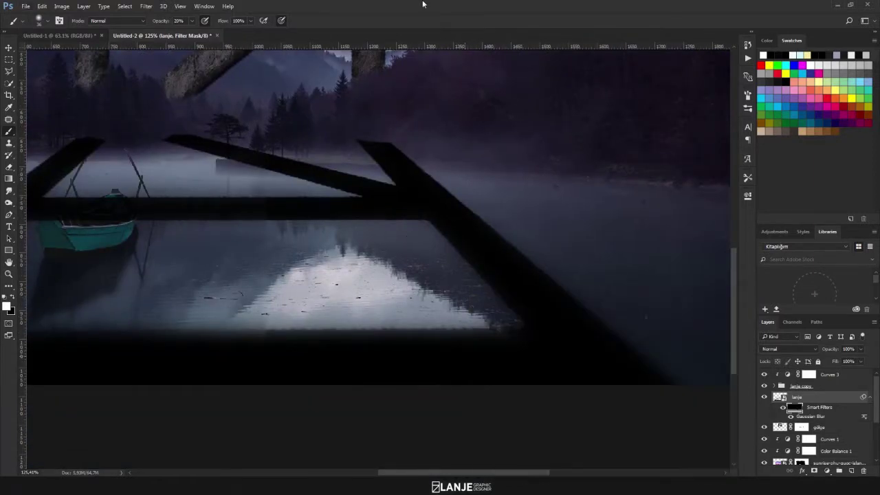
pyautogui.moveTo(230, 186); pyautogui.dragTo(363, 205)
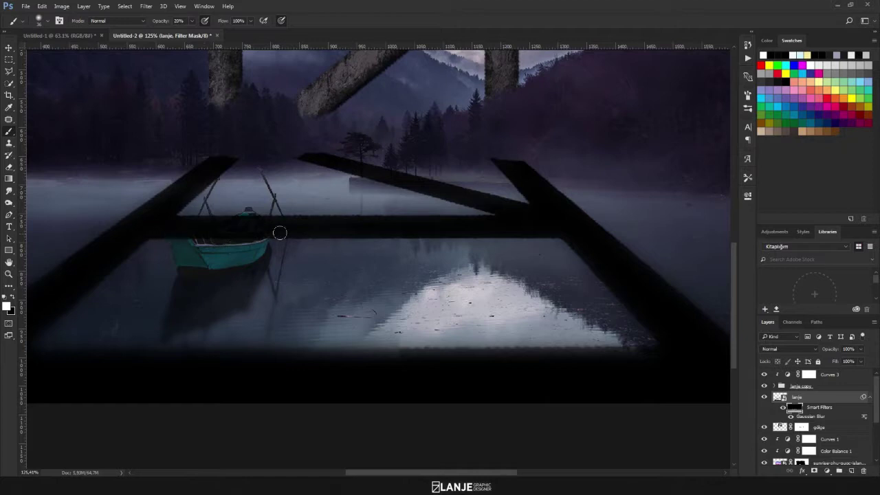
pyautogui.moveTo(163, 24); pyautogui.dragTo(323, 58)
pyautogui.moveTo(374, 344); pyautogui.dragTo(618, 345)
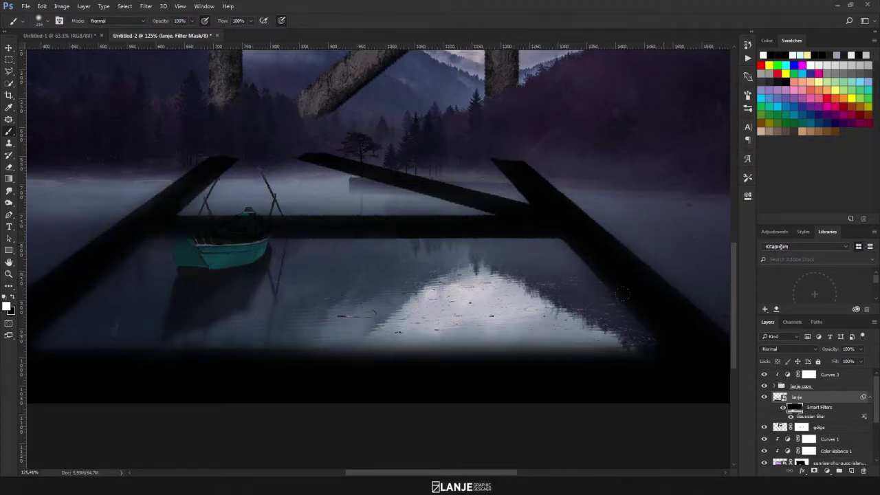
pyautogui.hotkey('ctrl', '0')
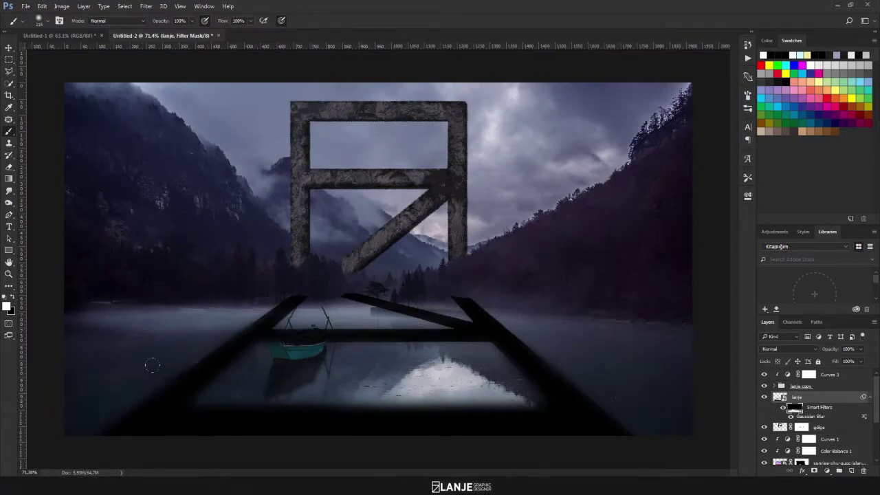
pyautogui.press('[')
pyautogui.press('[')
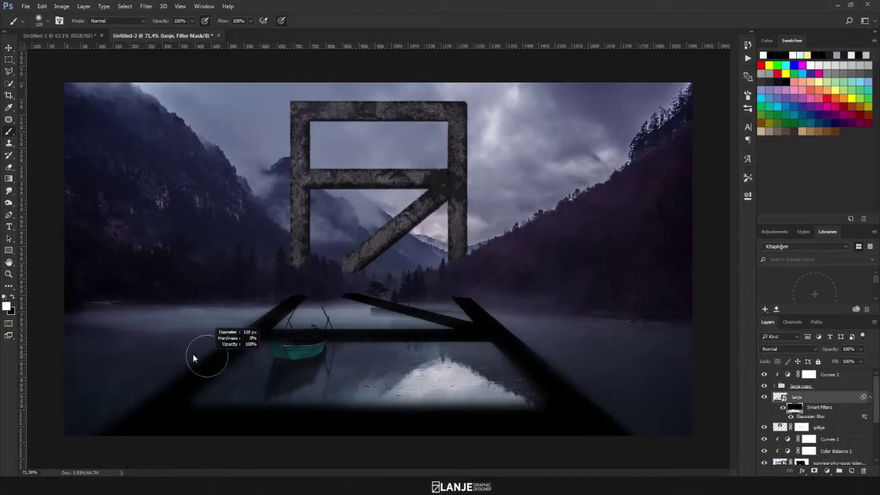
pyautogui.moveTo(160, 23); pyautogui.dragTo(135, 24)
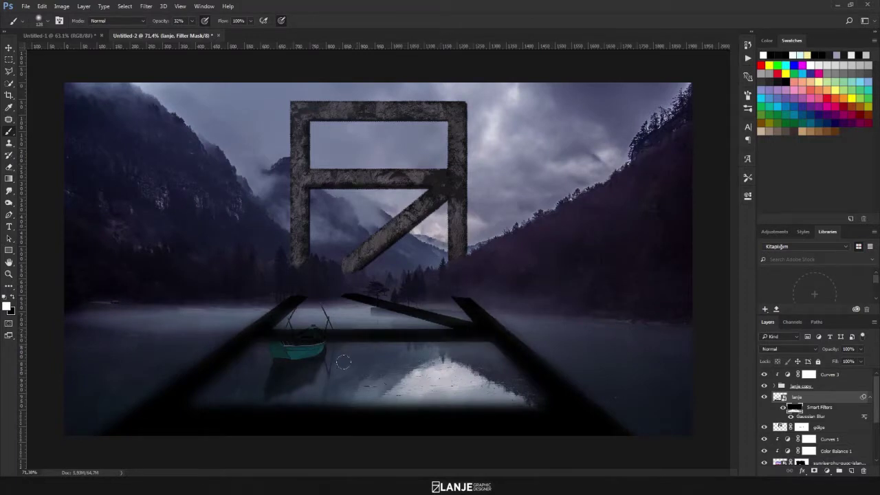
# - Set the shadow layer's blending mode to Soft Light
pyautogui.click(15, 50)
pyautogui.hotkey('ctrl', '0')
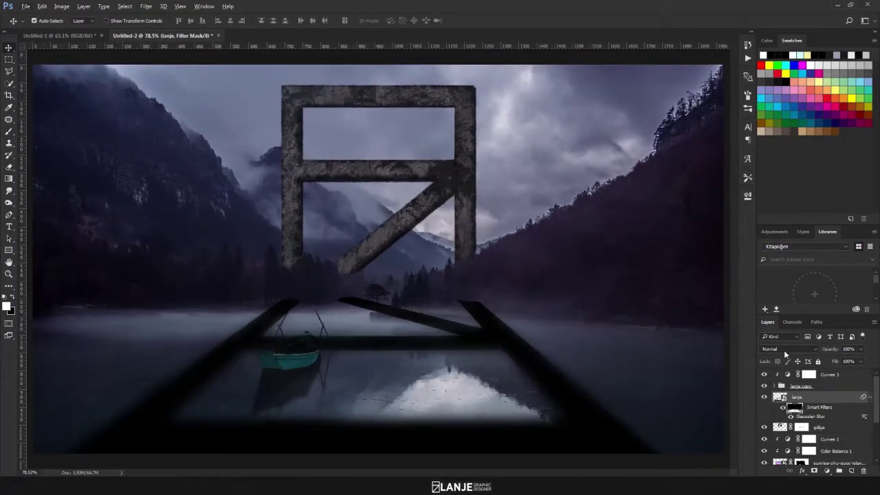
pyautogui.click(783, 349)
pyautogui.click(774, 259)
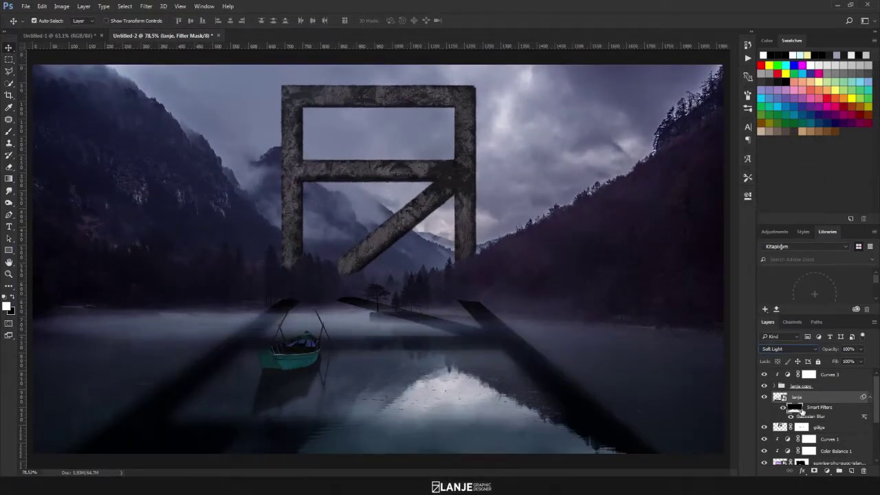
# - Hide the lanje layer to compare the shadow, then add a layer mask to it
pyautogui.click(790, 398)
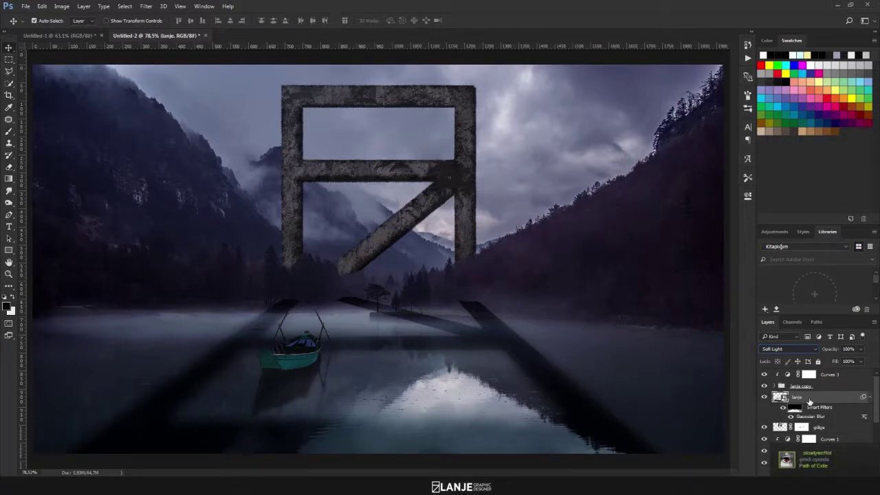
pyautogui.rightClick(787, 400)
pyautogui.click(816, 395)
pyautogui.click(764, 397)
pyautogui.click(814, 472)
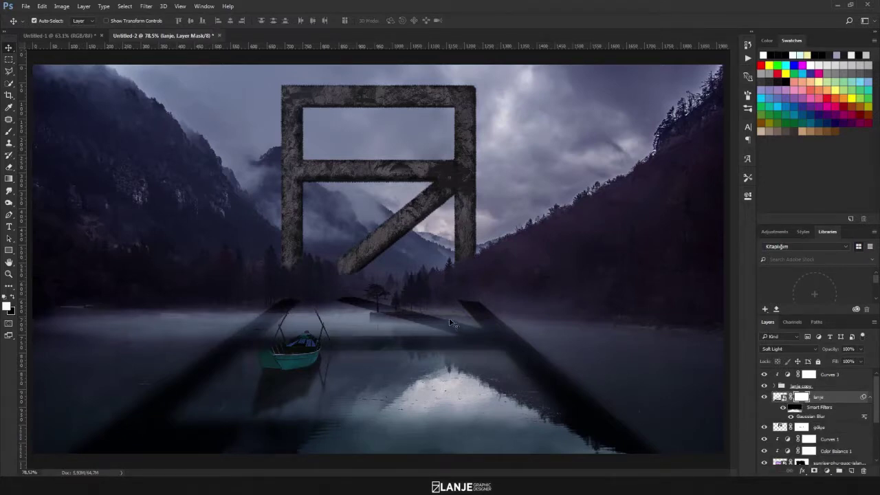
# - Paint out the shadow band left of and under the tree on the lanje mask, using an 83 px brush
pyautogui.press('b')
pyautogui.scroll(3, 456, 292)
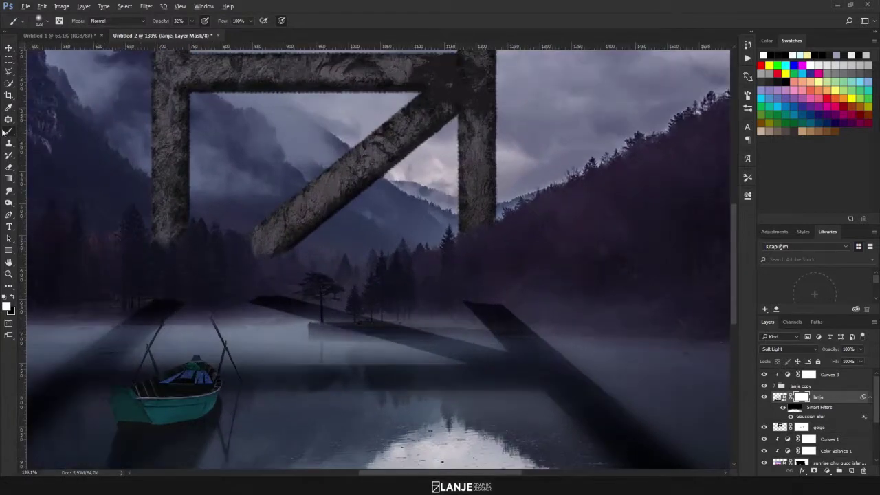
pyautogui.scroll(2, 439, 216)
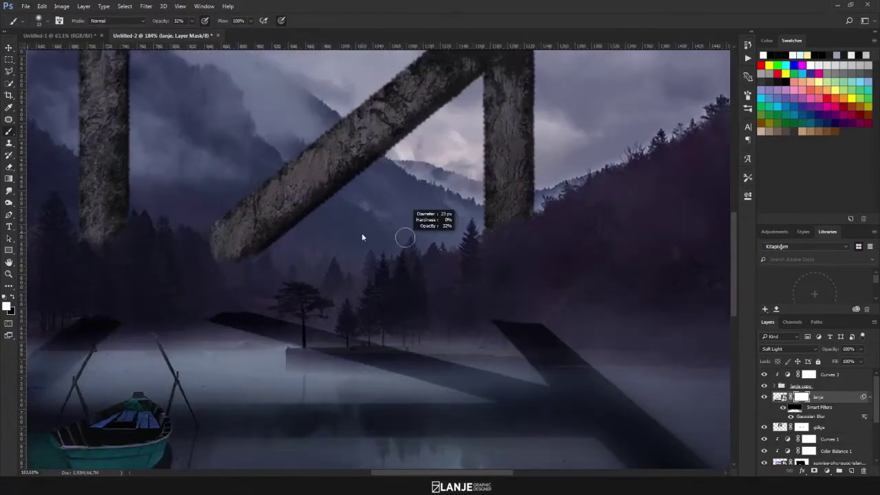
pyautogui.press('x')
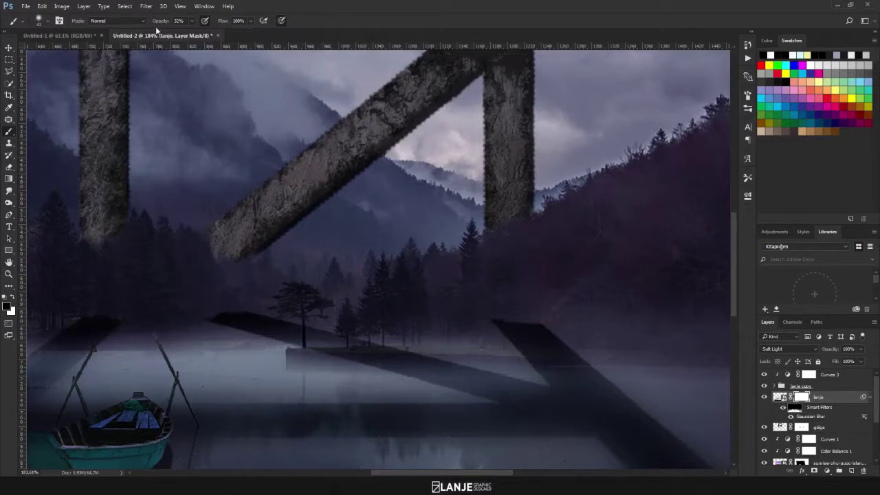
pyautogui.press('x')
pyautogui.moveTo(209, 300)
pyautogui.mouseDown()
pyautogui.moveTo(327, 323)
pyautogui.moveTo(391, 355)
pyautogui.moveTo(387, 361)
pyautogui.moveTo(477, 344)
pyautogui.moveTo(466, 352)
pyautogui.mouseUp()
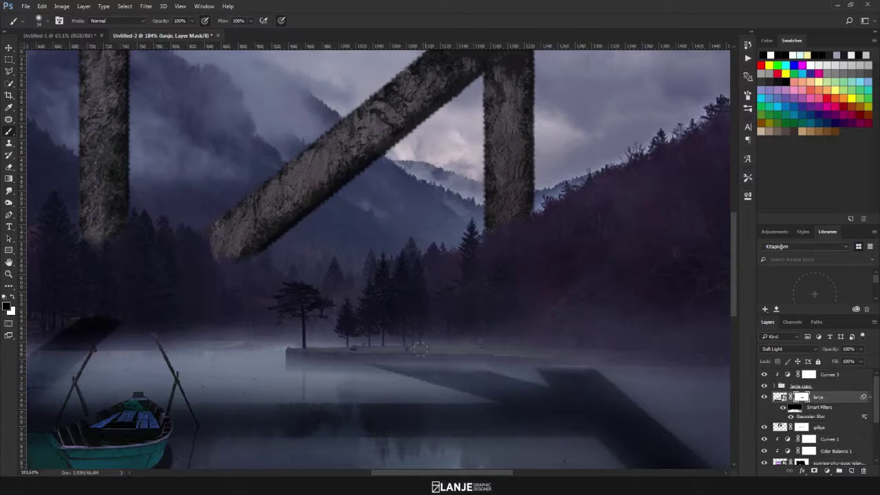
pyautogui.hotkey('ctrl', '0')
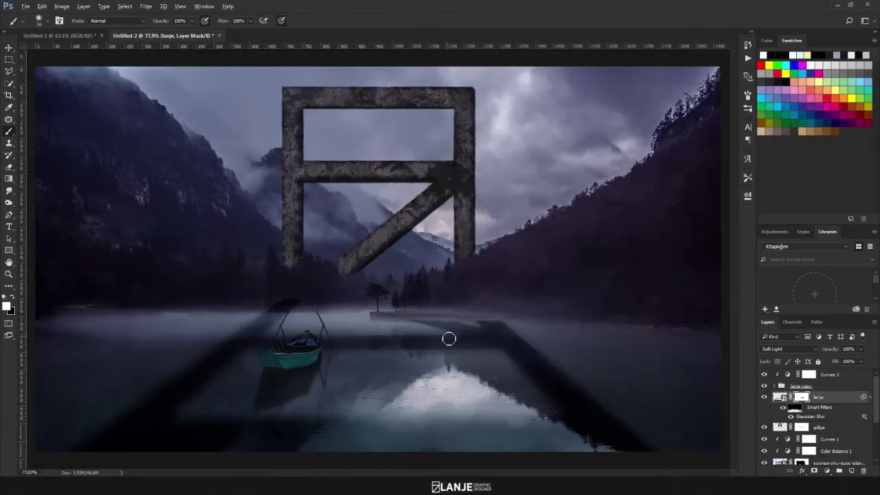
pyautogui.rightClick(456, 337)
pyautogui.press('Escape')
pyautogui.press('x')
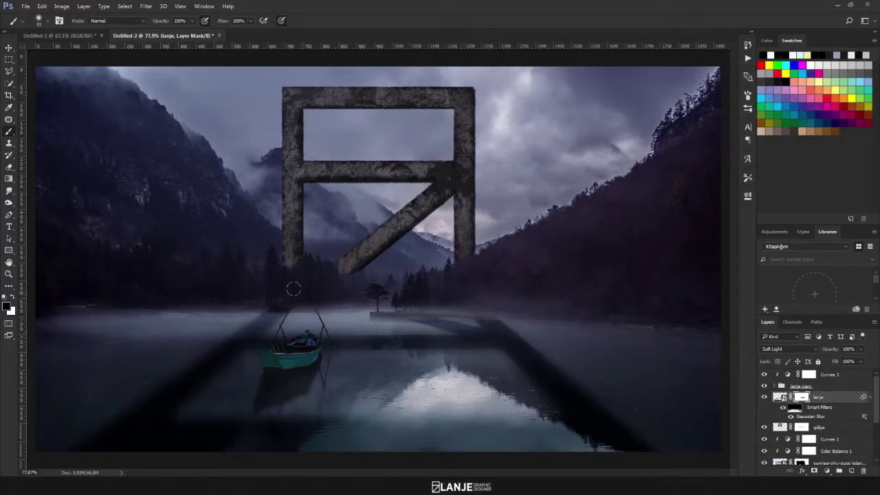
# - Lower the lanje layer's opacity
pyautogui.scroll(-5, 426, 331)
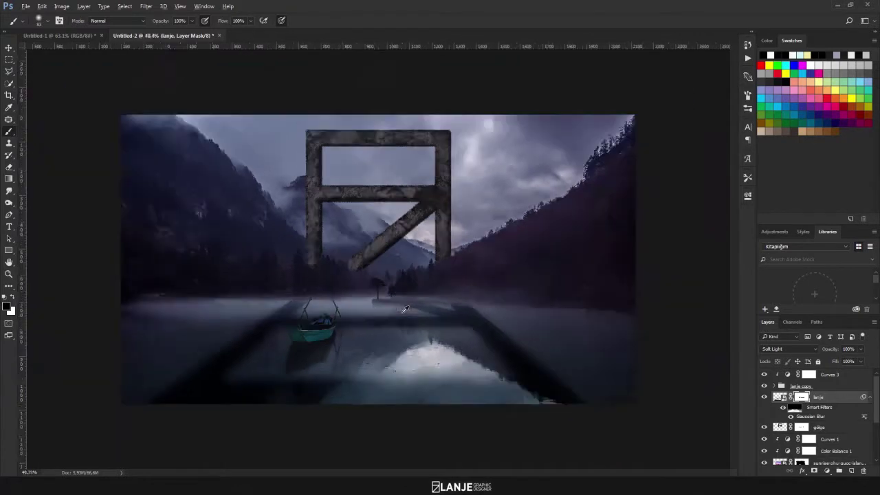
pyautogui.scroll(1, 385, 352)
pyautogui.scroll(2, 364, 336)
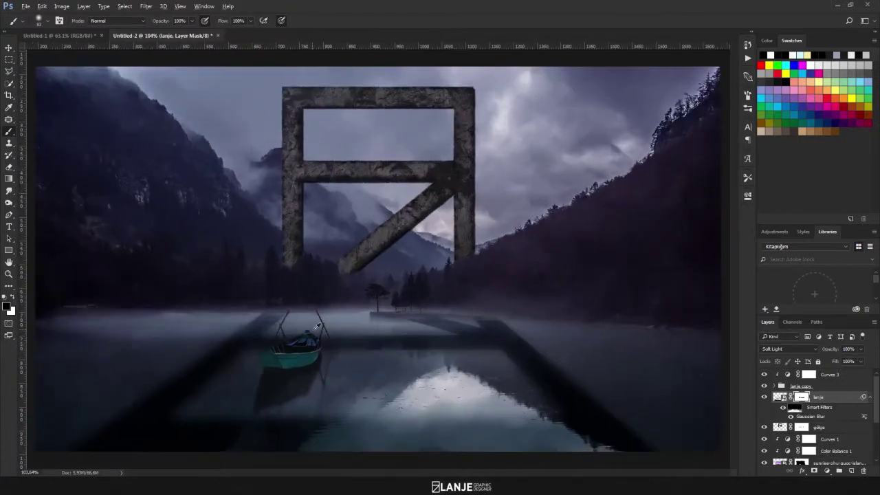
pyautogui.scroll(2, 330, 330)
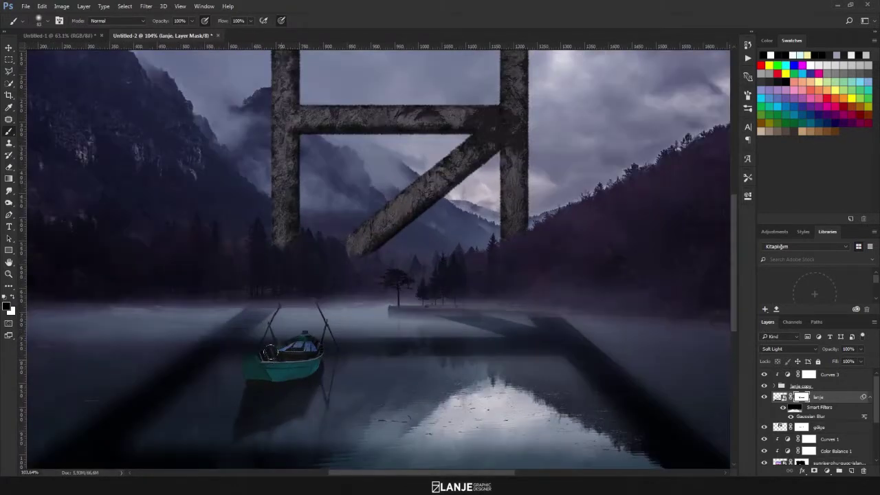
pyautogui.scroll(-2, 683, 380)
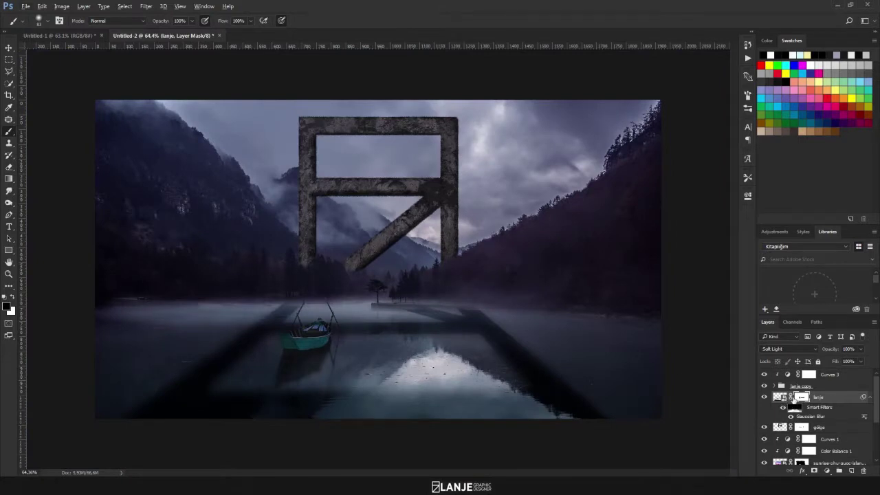
pyautogui.click(779, 397)
pyautogui.moveTo(827, 352); pyautogui.dragTo(818, 352)
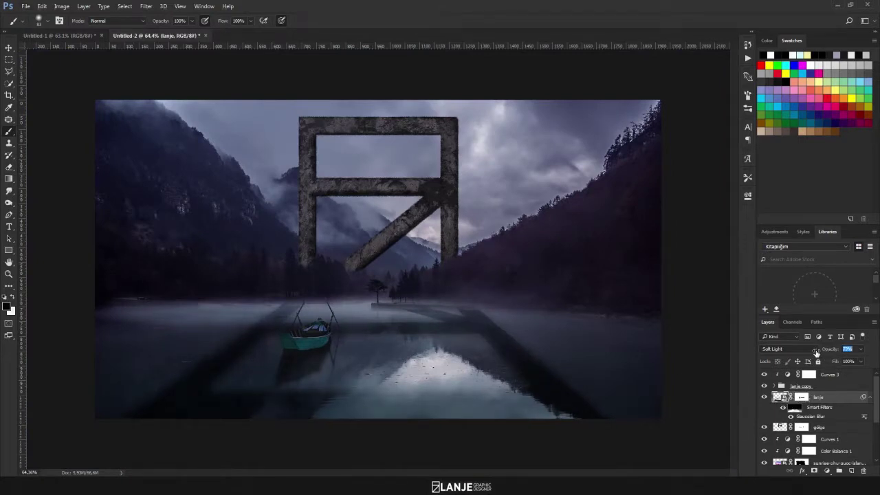
# - With the Move tool, deselect the lanje layer and select a lower scene layer
pyautogui.click(9, 47)
pyautogui.click(74, 87)
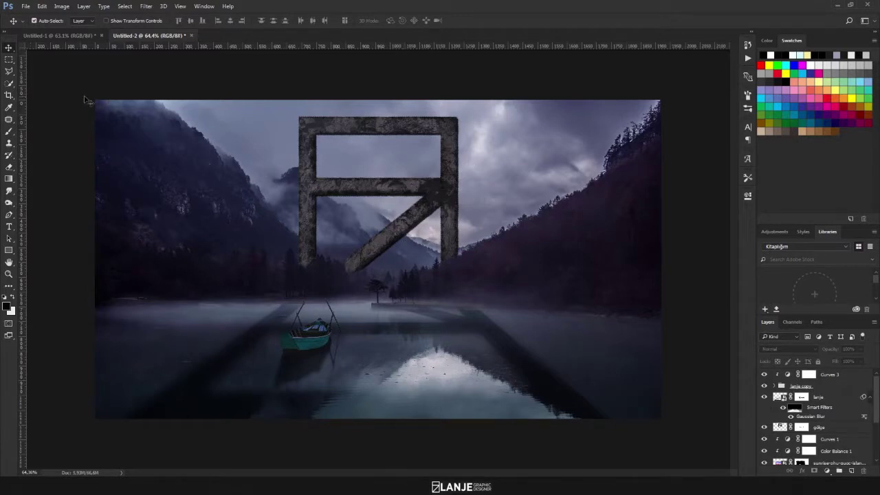
pyautogui.click(96, 106)
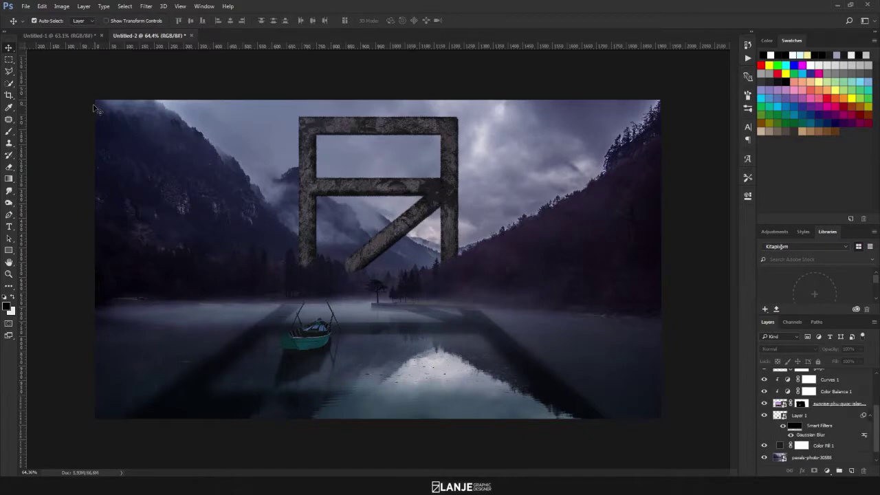
# - Load the flying-birds-brushes.abr brush set into the Brush tool
pyautogui.click(11, 131)
pyautogui.hotkey('alt', 'Tab')
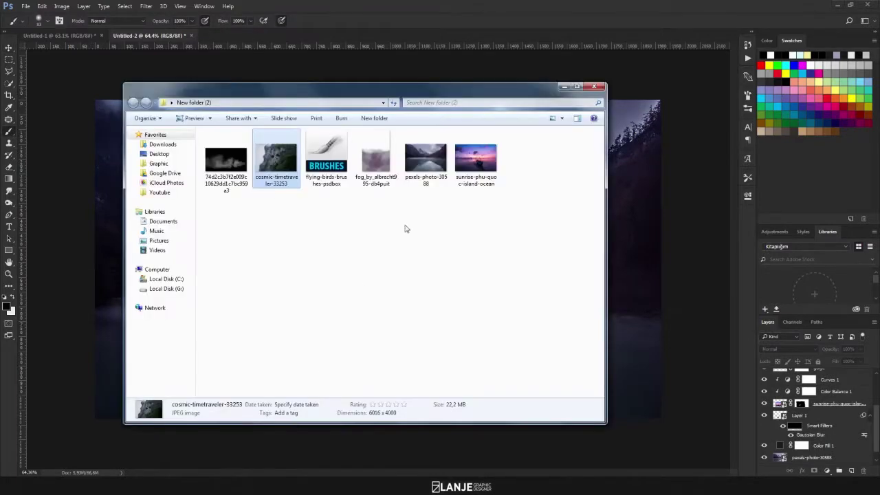
pyautogui.click(321, 153)
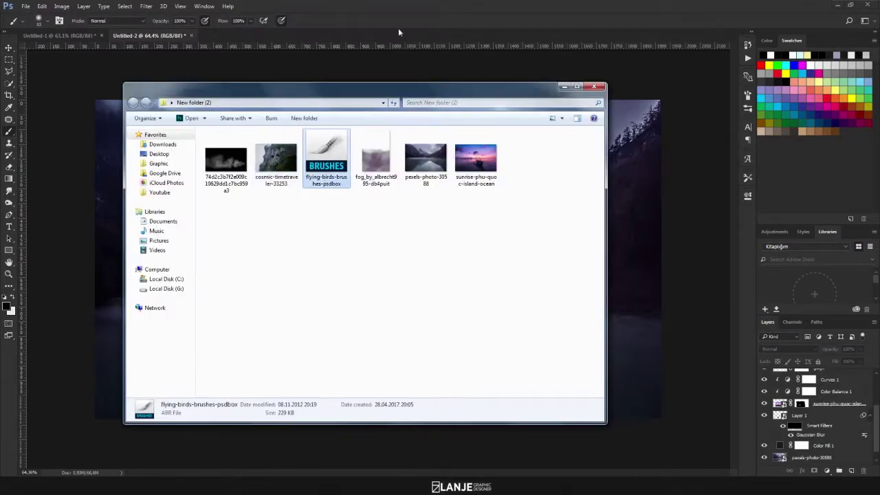
pyautogui.click(454, 4)
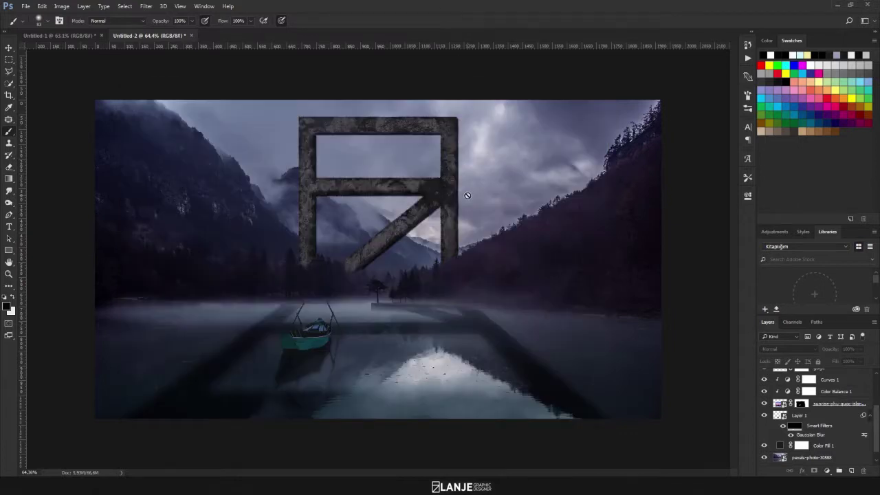
pyautogui.scroll(3, 824, 435)
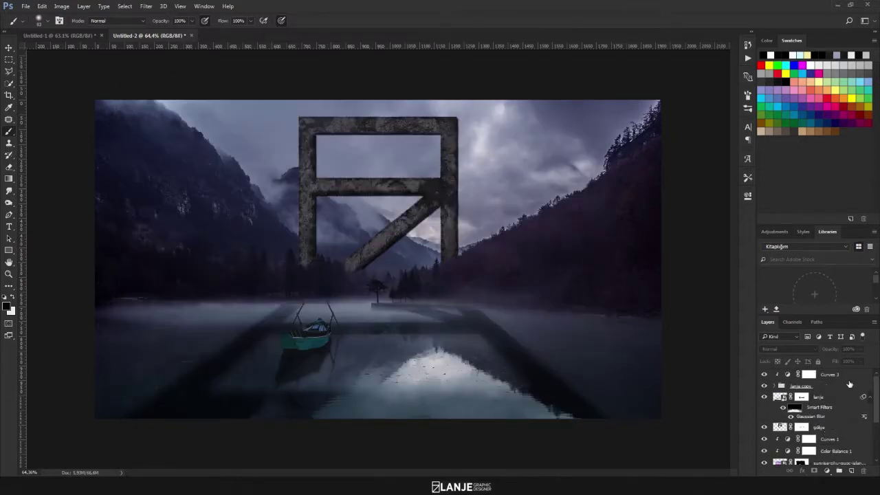
# - Add an empty Layer 3 and try a bird brush from the preset picker with a test stamp
pyautogui.hotkey('ctrl', 'shift', 'alt', 'n')
pyautogui.rightClick(438, 310)
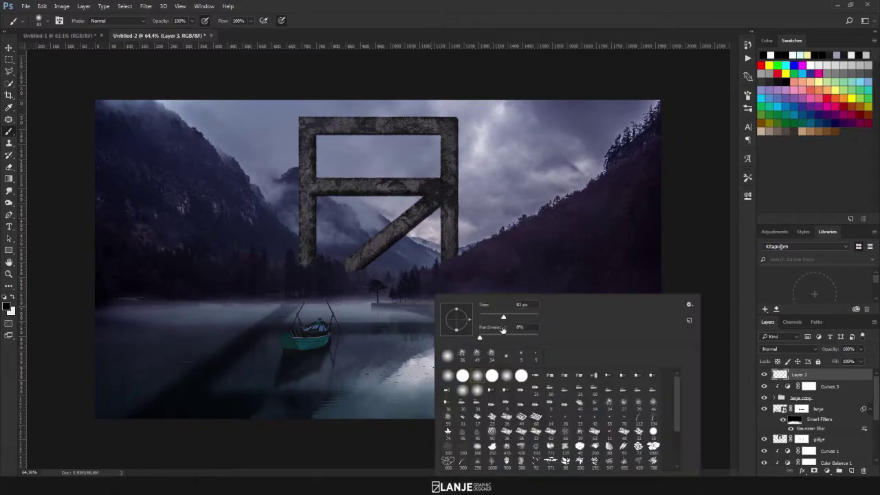
pyautogui.click(689, 303)
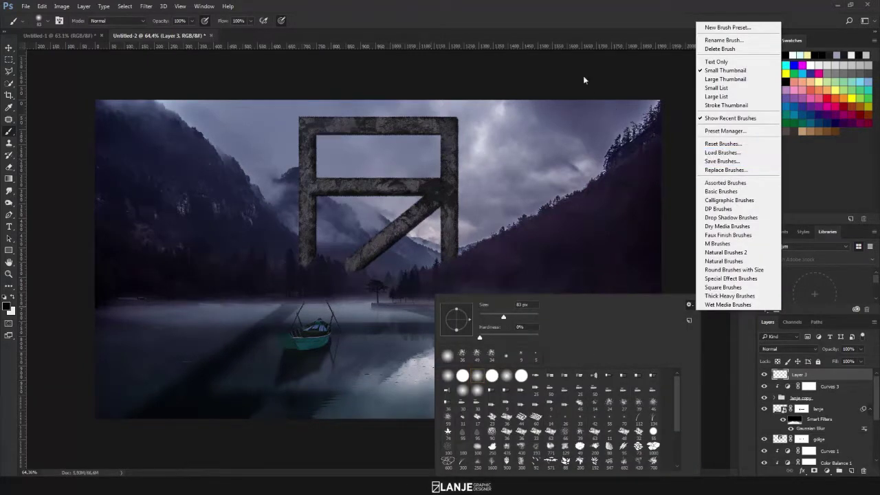
pyautogui.click(564, 12)
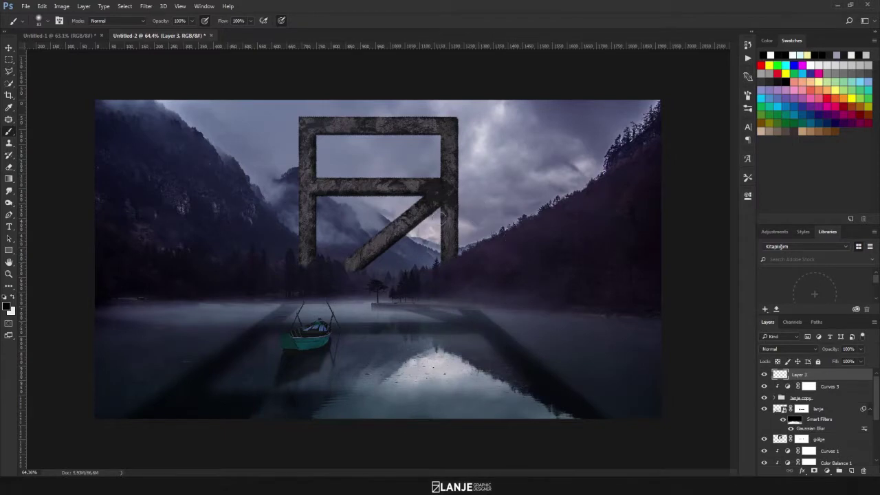
pyautogui.rightClick(481, 221)
pyautogui.scroll(-2, 612, 323)
pyautogui.scroll(-2, 619, 344)
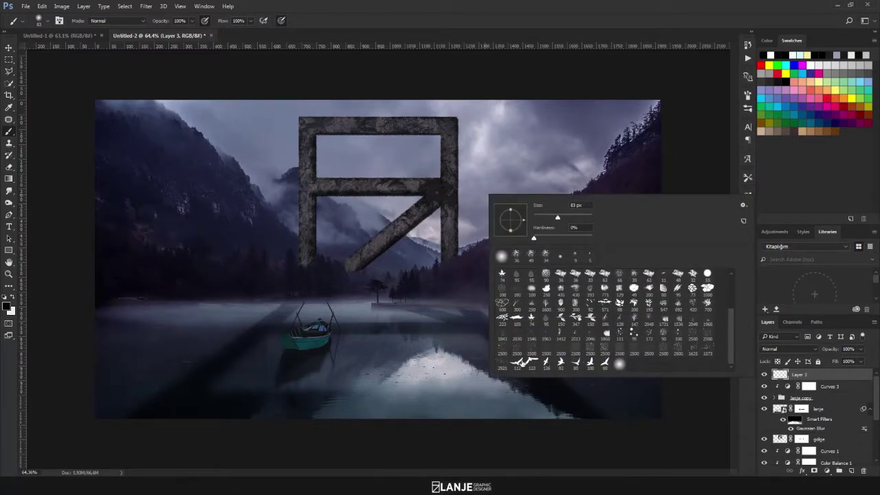
pyautogui.click(593, 365)
pyautogui.click(481, 151)
pyautogui.hotkey('ctrl', 'z')
# - Choose the 100 px bird brush, shrink it to about 27 px, test strokes, and show Brush settings
pyautogui.rightClick(502, 210)
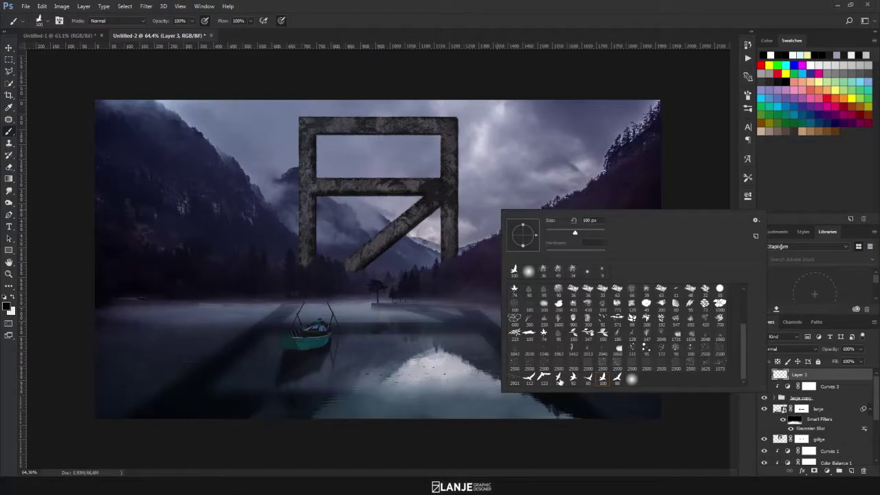
pyautogui.click(559, 379)
pyautogui.click(603, 379)
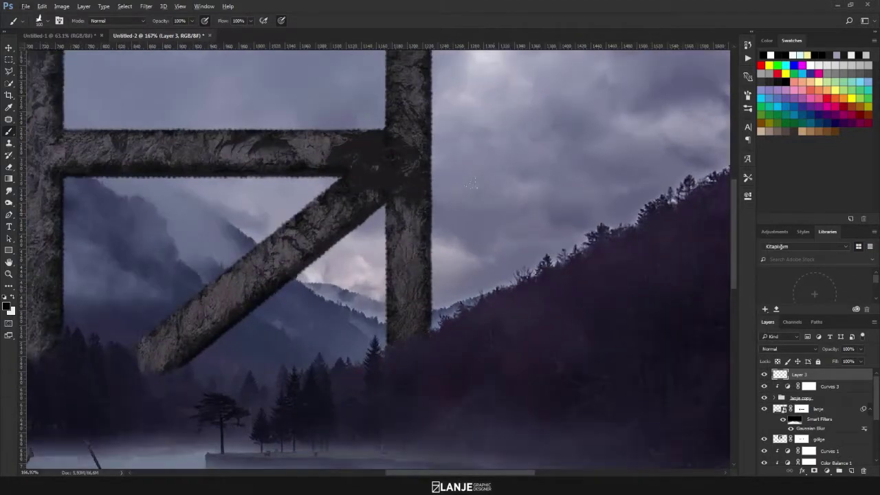
pyautogui.rightClick(481, 210)
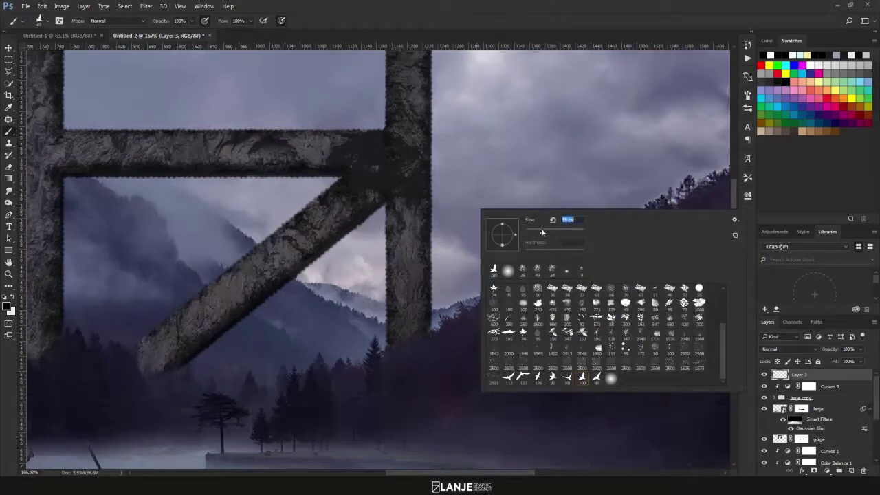
pyautogui.press('Return')
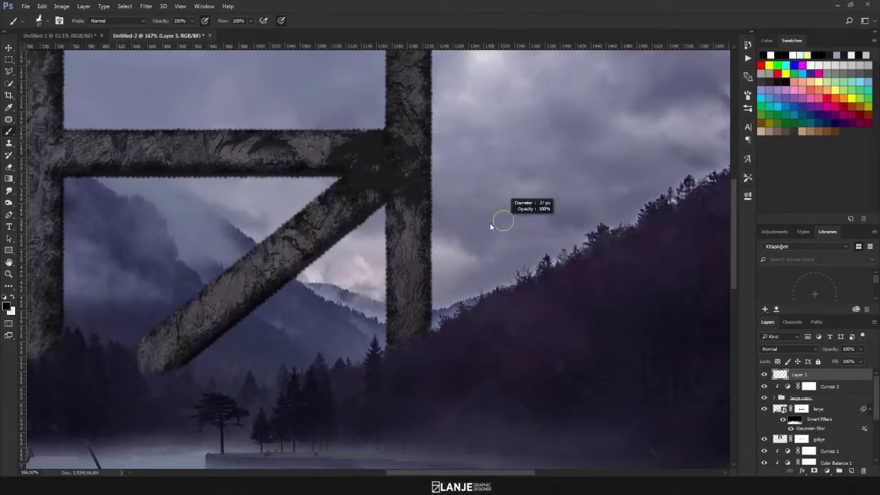
pyautogui.moveTo(481, 227); pyautogui.dragTo(572, 196)
pyautogui.hotkey('ctrl', 'z')
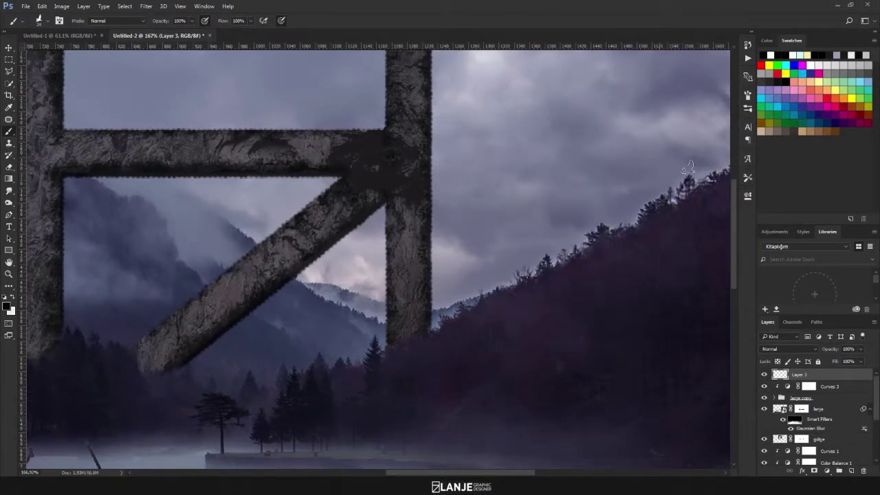
pyautogui.moveTo(487, 207); pyautogui.dragTo(663, 161)
pyautogui.hotkey('ctrl', 'z')
pyautogui.click(747, 98)
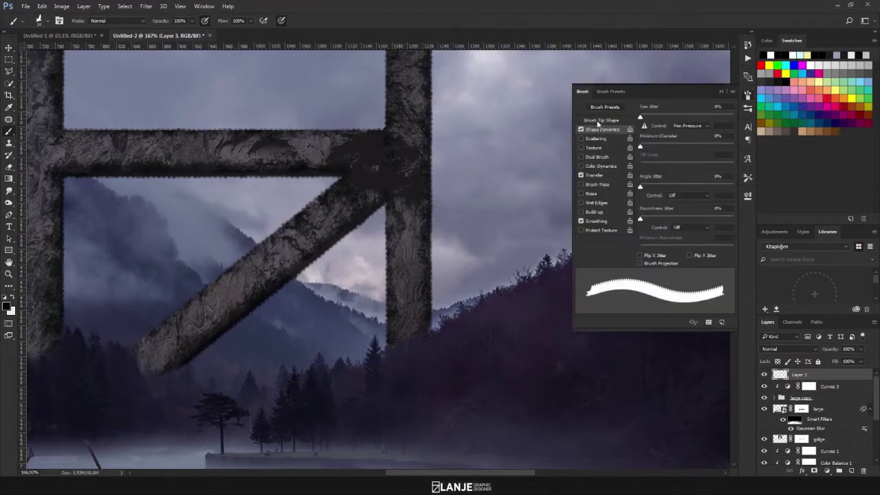
# - Set the bird brush tip to 11 px with wide spacing, testing trails in the sky
pyautogui.click(598, 121)
pyautogui.moveTo(650, 249); pyautogui.dragTo(701, 248)
pyautogui.click(488, 240)
pyautogui.hotkey('ctrl', 'z')
pyautogui.click(481, 244)
pyautogui.hotkey('ctrl', 'z')
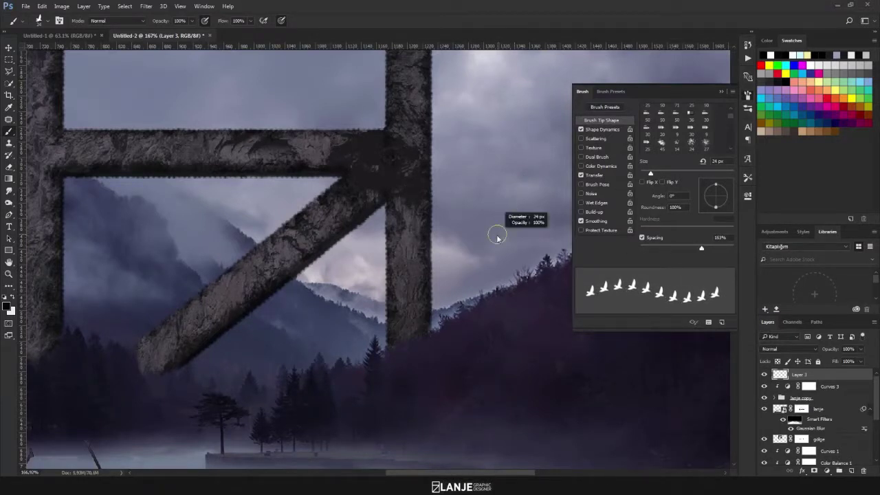
pyautogui.moveTo(701, 248); pyautogui.dragTo(706, 248)
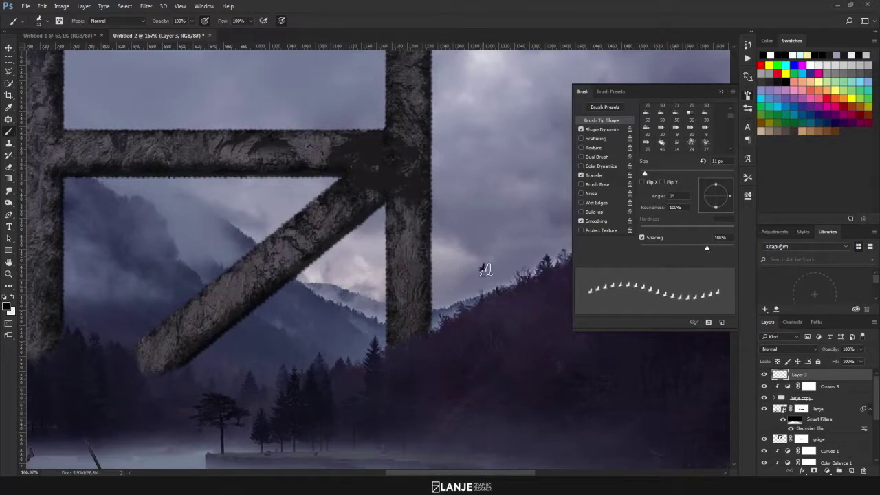
pyautogui.moveTo(485, 270); pyautogui.dragTo(544, 199)
pyautogui.hotkey('ctrl', 'z')
pyautogui.moveTo(706, 250); pyautogui.dragTo(715, 249)
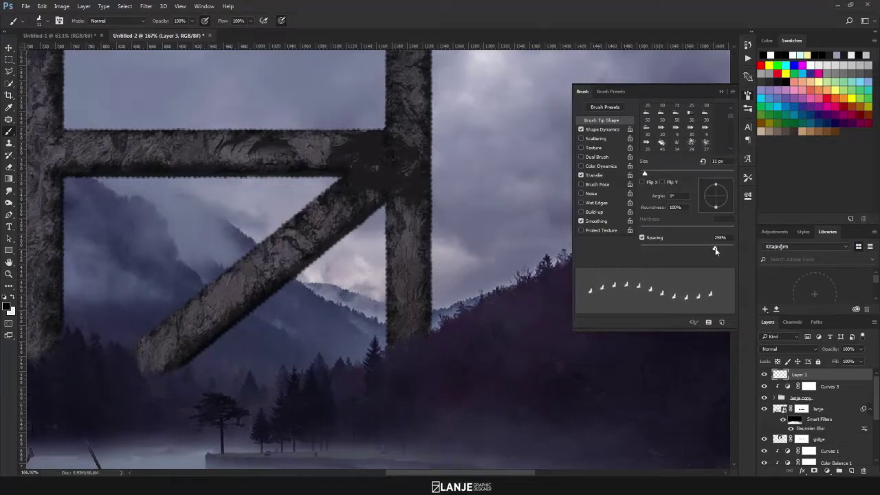
pyautogui.moveTo(481, 253); pyautogui.dragTo(544, 177)
pyautogui.hotkey('ctrl', 'z')
# - In Shape Dynamics, add 34% angle jitter plus roundness and size jitter, testing a bird trail
pyautogui.click(601, 130)
pyautogui.moveTo(645, 188); pyautogui.dragTo(674, 189)
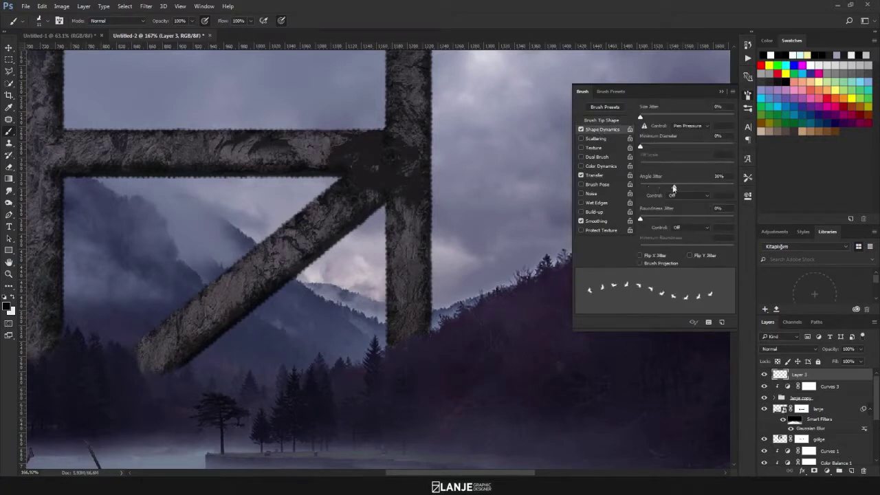
pyautogui.moveTo(474, 260); pyautogui.dragTo(537, 206)
pyautogui.hotkey('ctrl', 'z')
pyautogui.moveTo(640, 219)
pyautogui.mouseDown()
pyautogui.moveTo(740, 220)
pyautogui.moveTo(640, 218)
pyautogui.mouseUp()
pyautogui.moveTo(640, 116); pyautogui.dragTo(703, 117)
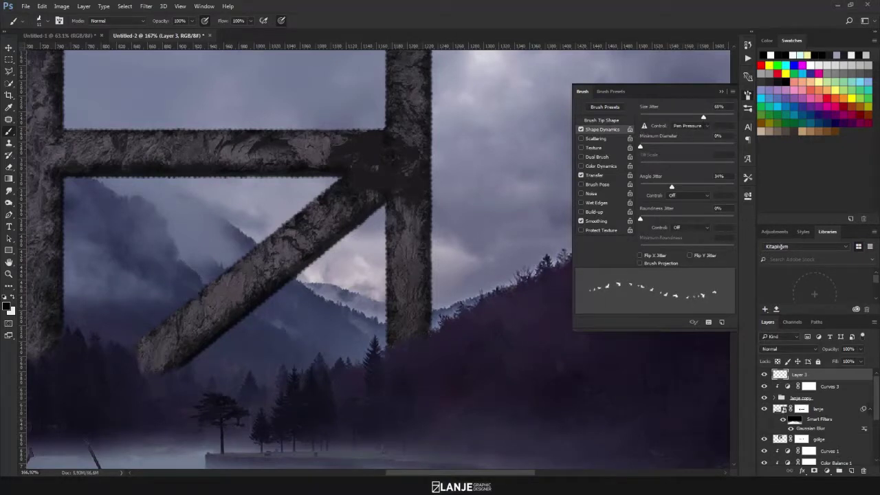
pyautogui.moveTo(455, 269); pyautogui.dragTo(534, 209)
pyautogui.hotkey('ctrl', 'z')
# - Settle size jitter at 62% and paint a rising trail of birds across the sky
pyautogui.moveTo(703, 118); pyautogui.dragTo(636, 120)
pyautogui.moveTo(447, 265); pyautogui.dragTo(529, 205)
pyautogui.hotkey('ctrl', 'z')
pyautogui.moveTo(640, 118); pyautogui.dragTo(682, 116)
pyautogui.moveTo(457, 271)
pyautogui.mouseDown()
pyautogui.moveTo(497, 254)
pyautogui.moveTo(541, 216)
pyautogui.mouseUp()
pyautogui.moveTo(682, 118); pyautogui.dragTo(698, 117)
pyautogui.moveTo(456, 294); pyautogui.dragTo(534, 229)
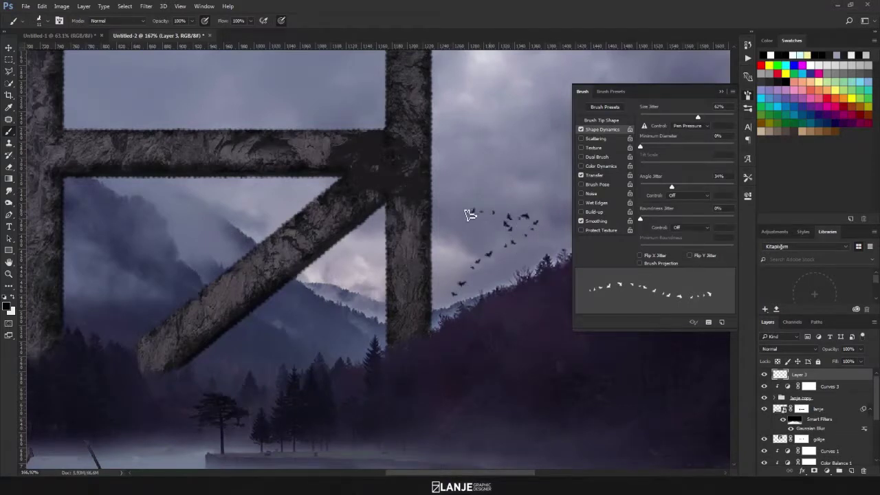
# - Repaint the bird trail several times into a loose rising cluster, then zoom out to the whole image
pyautogui.hotkey('ctrl', 'z')
pyautogui.moveTo(467, 284); pyautogui.dragTo(530, 235)
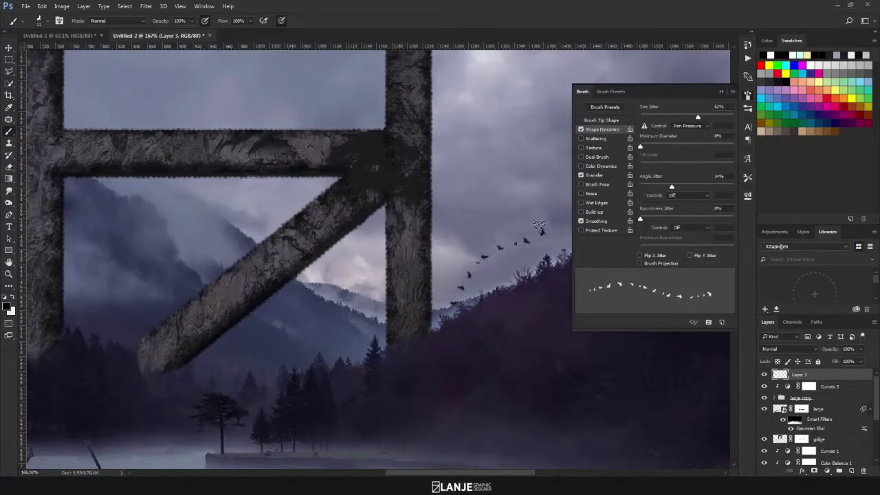
pyautogui.hotkey('ctrl', 'z')
pyautogui.moveTo(469, 282)
pyautogui.mouseDown()
pyautogui.moveTo(526, 238)
pyautogui.moveTo(479, 204)
pyautogui.moveTo(459, 213)
pyautogui.mouseUp()
pyautogui.scroll(-3, 455, 339)
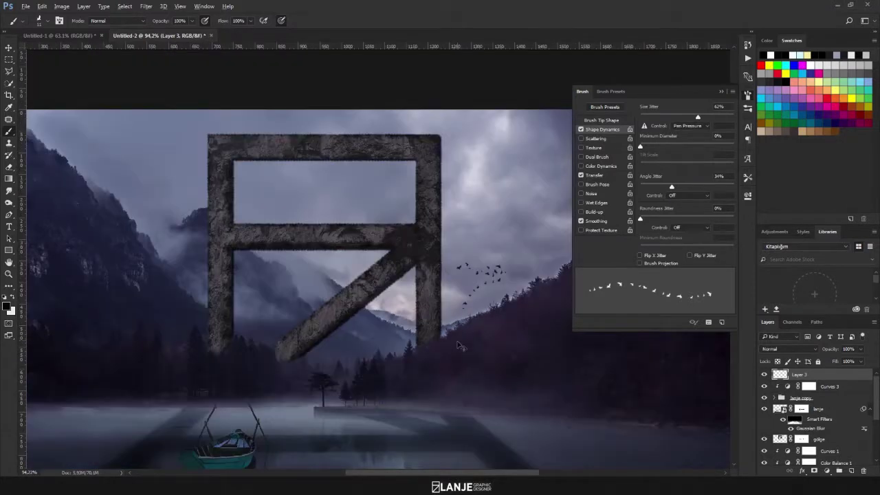
pyautogui.scroll(2, 481, 314)
pyautogui.hotkey('ctrl', 'z')
pyautogui.moveTo(466, 318)
pyautogui.mouseDown()
pyautogui.moveTo(525, 269)
pyautogui.moveTo(506, 263)
pyautogui.moveTo(522, 255)
pyautogui.moveTo(480, 261)
pyautogui.mouseUp()
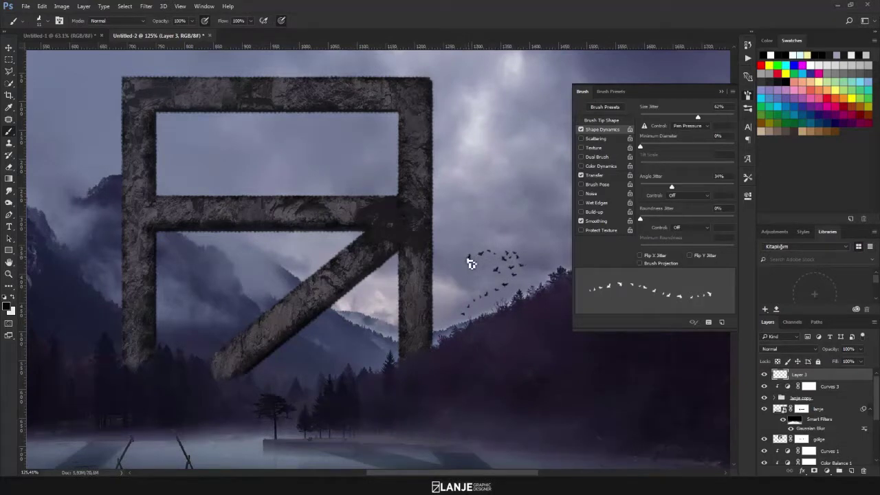
pyautogui.hotkey('ctrl', 'alt', 'z')
pyautogui.hotkey('ctrl', 'alt', 'z')
pyautogui.hotkey('ctrl', 'alt', 'z')
pyautogui.moveTo(462, 318)
pyautogui.mouseDown()
pyautogui.moveTo(516, 270)
pyautogui.moveTo(461, 250)
pyautogui.mouseUp()
pyautogui.hotkey('ctrl', '0')
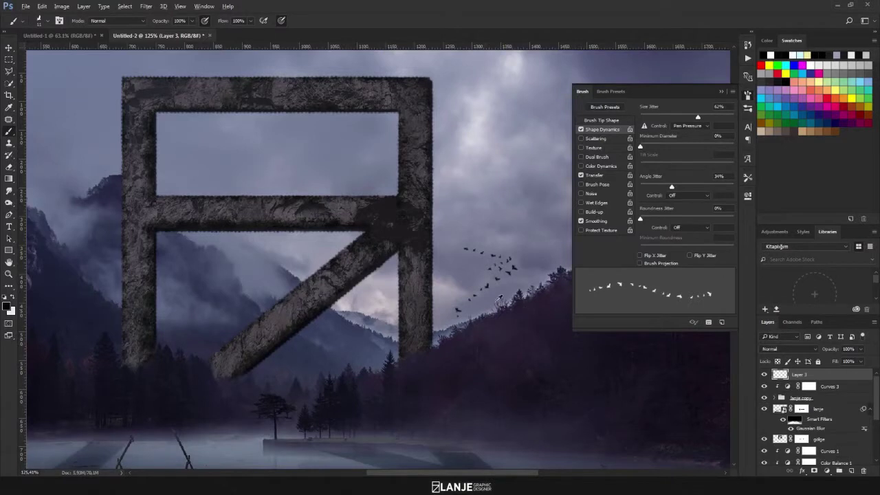
pyautogui.hotkey('ctrl', '-')
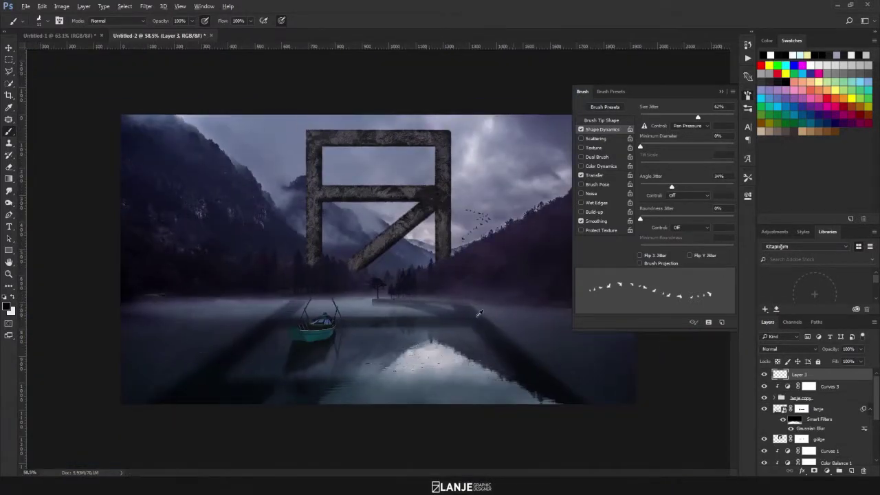
# - Set the bird layer to Overlay blending and switch to the Move tool
pyautogui.click(721, 92)
pyautogui.click(784, 349)
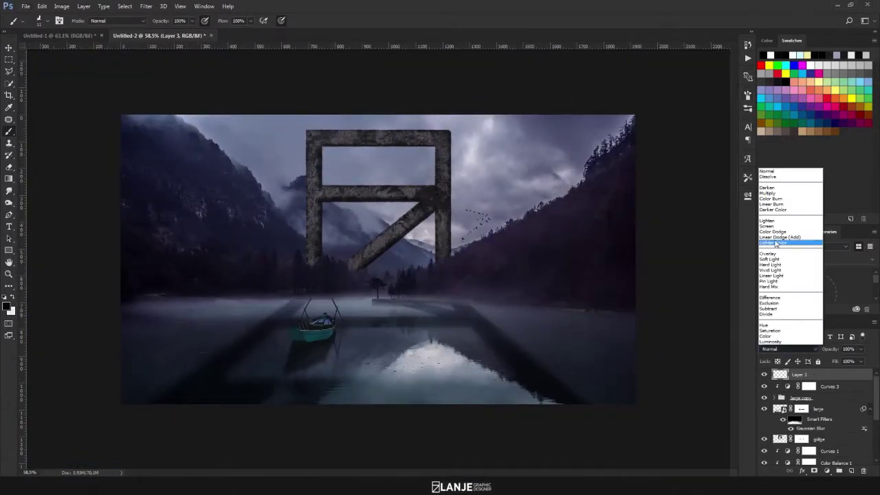
pyautogui.click(773, 250)
pyautogui.press('v')
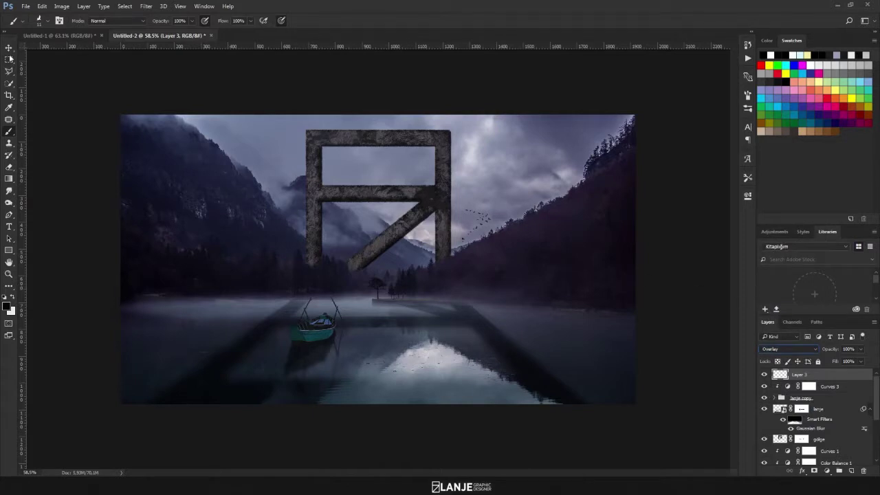
pyautogui.click(82, 108)
pyautogui.scroll(3, 474, 220)
pyautogui.scroll(3, 481, 217)
pyautogui.scroll(2, 490, 212)
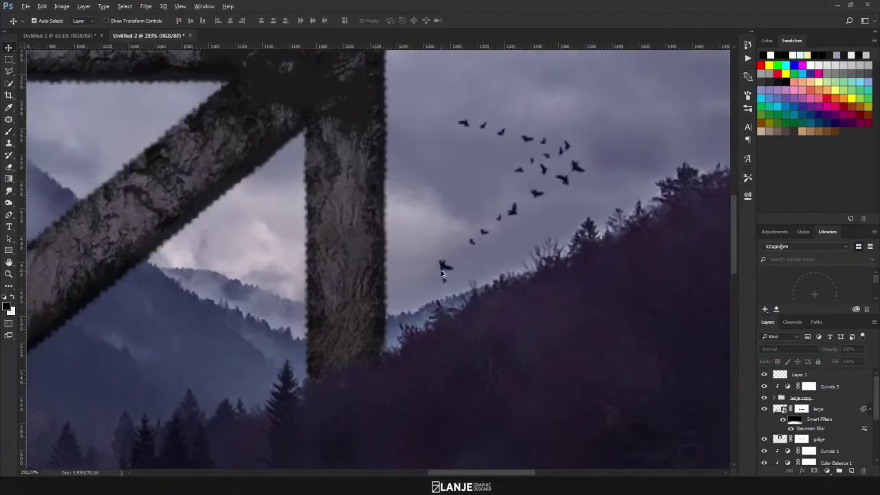
# - Compare Layer 3 in Normal and Soft Light, then return it to Overlay
pyautogui.click(797, 375)
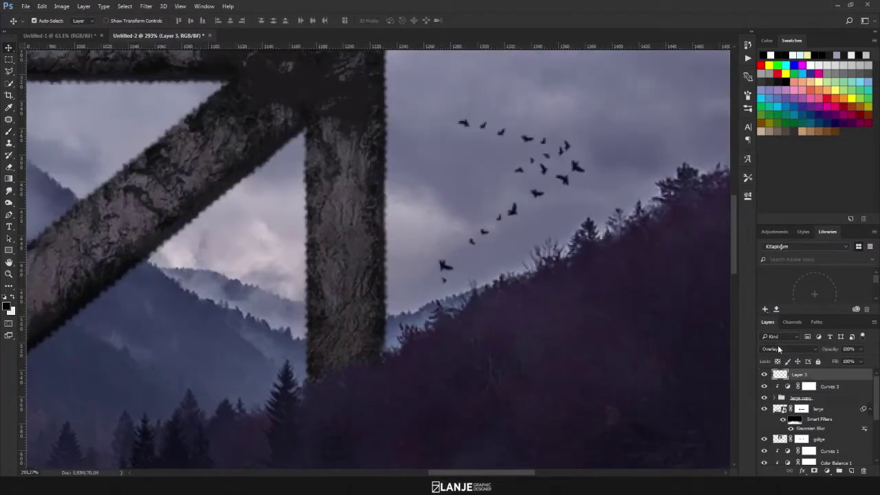
pyautogui.click(777, 349)
pyautogui.press('Escape')
pyautogui.click(784, 348)
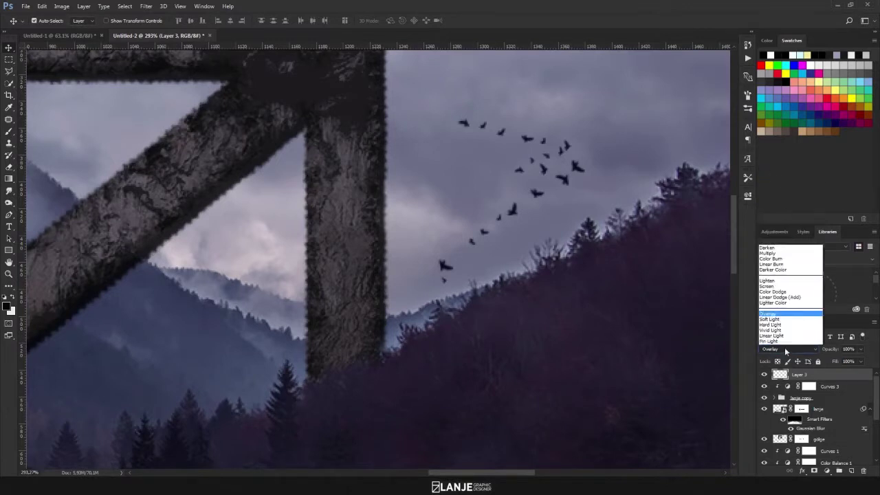
pyautogui.click(787, 175)
pyautogui.click(776, 347)
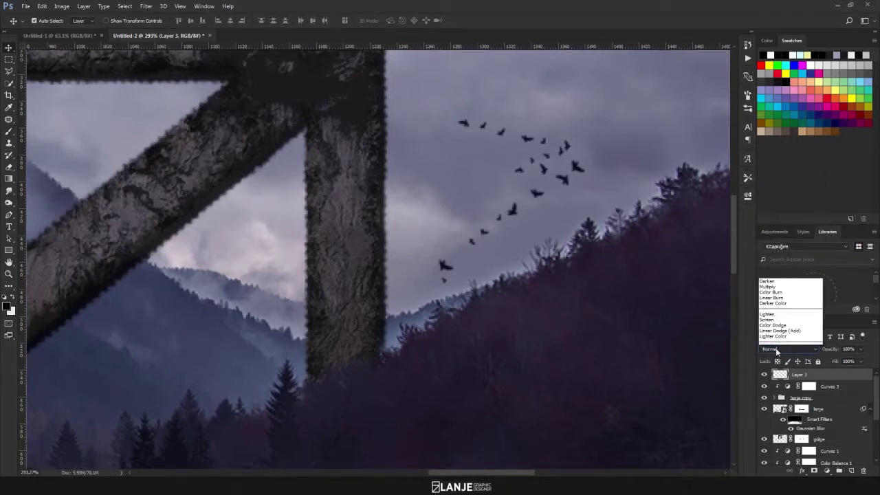
pyautogui.click(771, 253)
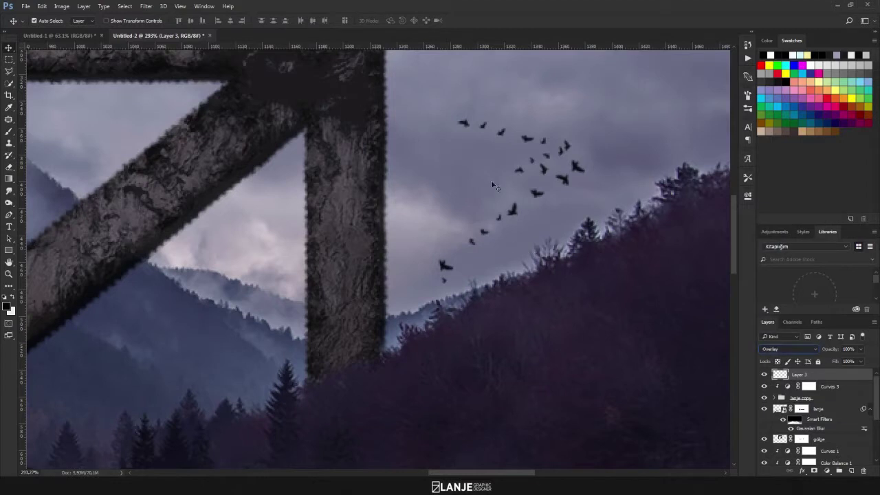
pyautogui.press('Down')
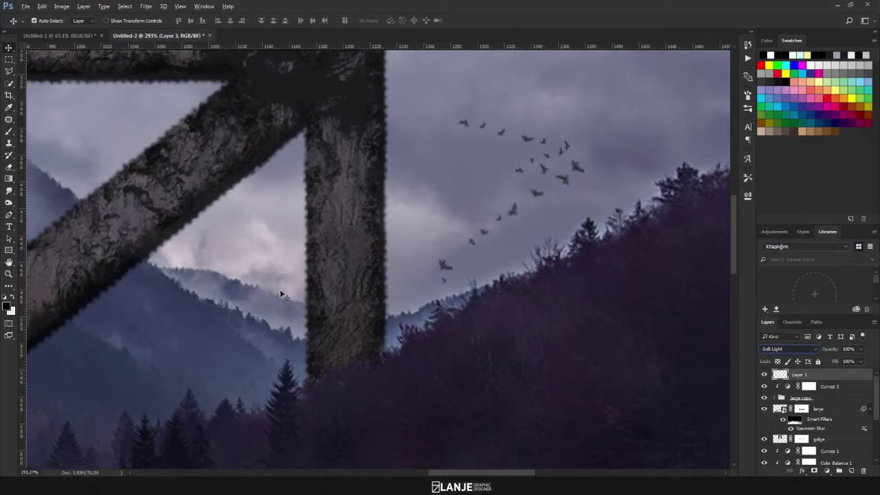
pyautogui.press('Up')
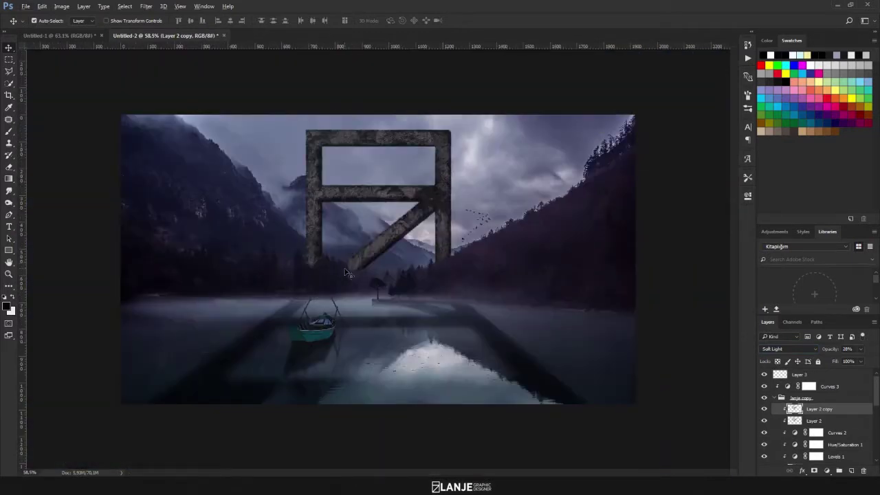
# - Place the fog image from Explorer onto the canvas and enlarge it past the edges
pyautogui.click(787, 377)
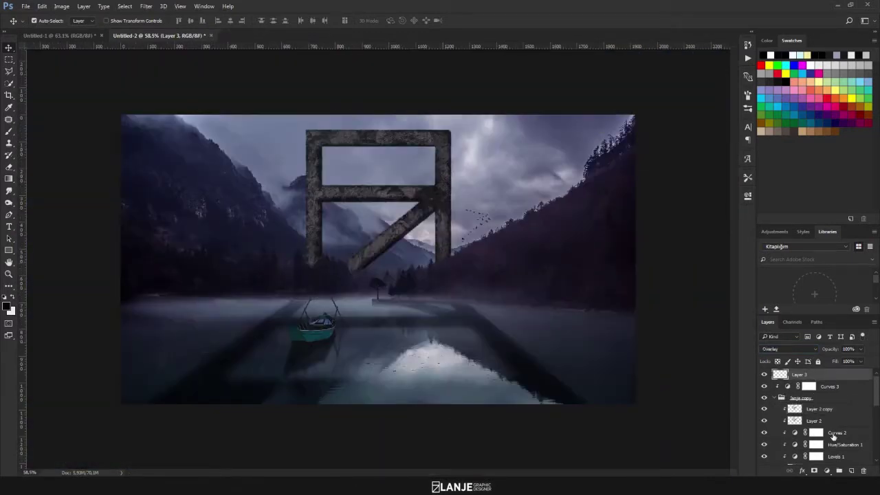
pyautogui.hotkey('alt', 'Tab')
pyautogui.click(217, 165)
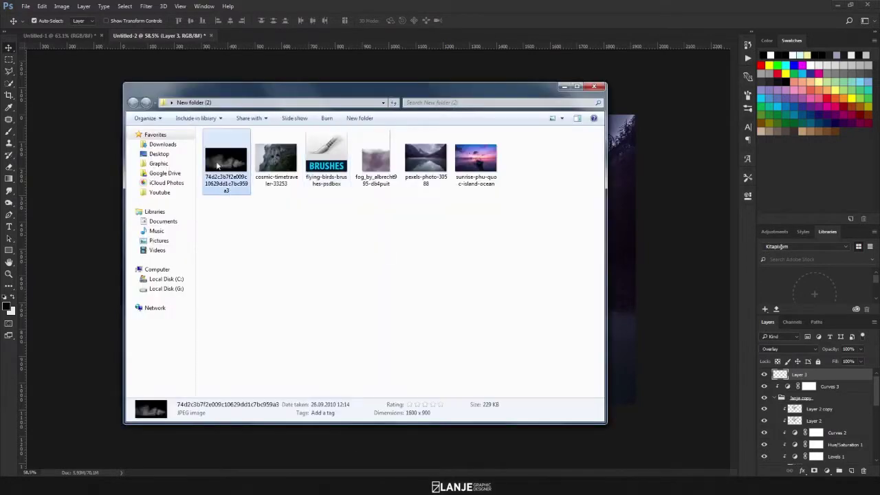
pyautogui.moveTo(217, 166); pyautogui.dragTo(77, 162)
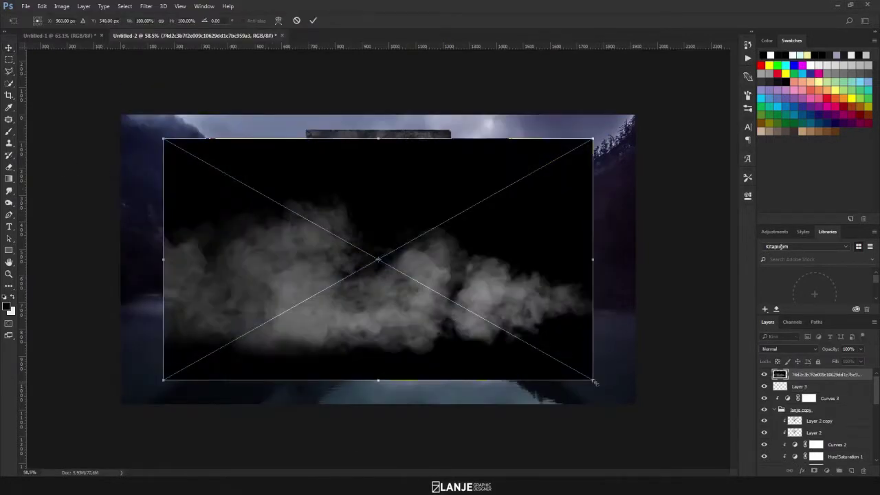
pyautogui.moveTo(594, 382); pyautogui.dragTo(710, 436)
pyautogui.moveTo(512, 337); pyautogui.dragTo(541, 312)
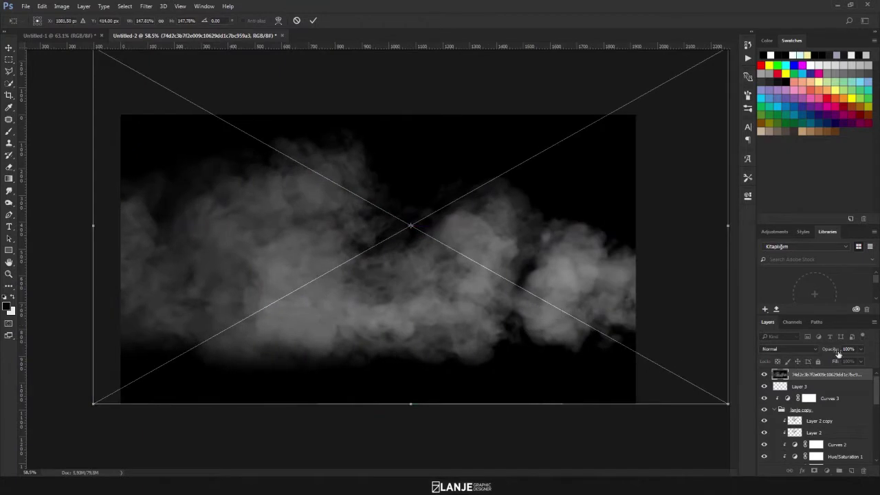
# - Lower the fog to 67% opacity, fine-tune its size and position, and commit
pyautogui.moveTo(832, 351); pyautogui.dragTo(814, 351)
pyautogui.moveTo(452, 293)
pyautogui.mouseDown()
pyautogui.moveTo(461, 293)
pyautogui.moveTo(426, 292)
pyautogui.moveTo(433, 289)
pyautogui.mouseUp()
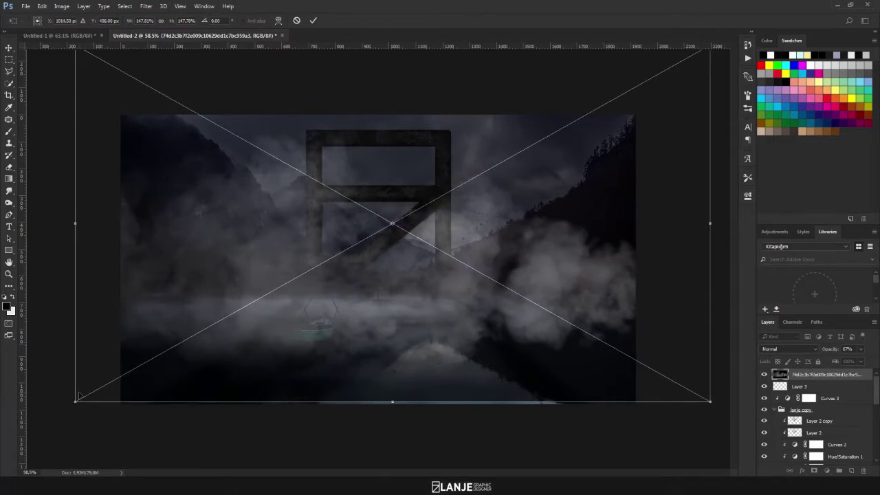
pyautogui.moveTo(79, 396); pyautogui.dragTo(122, 383)
pyautogui.moveTo(247, 319); pyautogui.dragTo(243, 325)
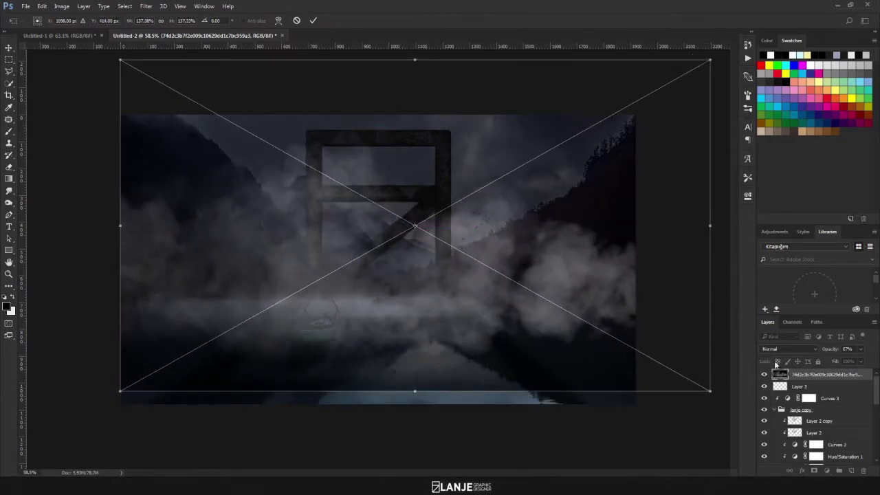
pyautogui.press('Return')
pyautogui.click(781, 349)
# - Set the fog layer to Screen blending and raise its opacity to 100%
pyautogui.click(774, 231)
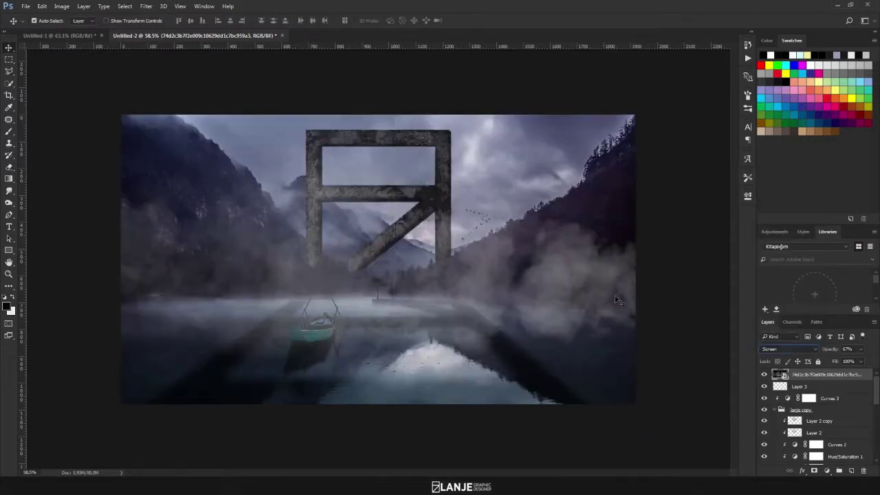
pyautogui.click(687, 359)
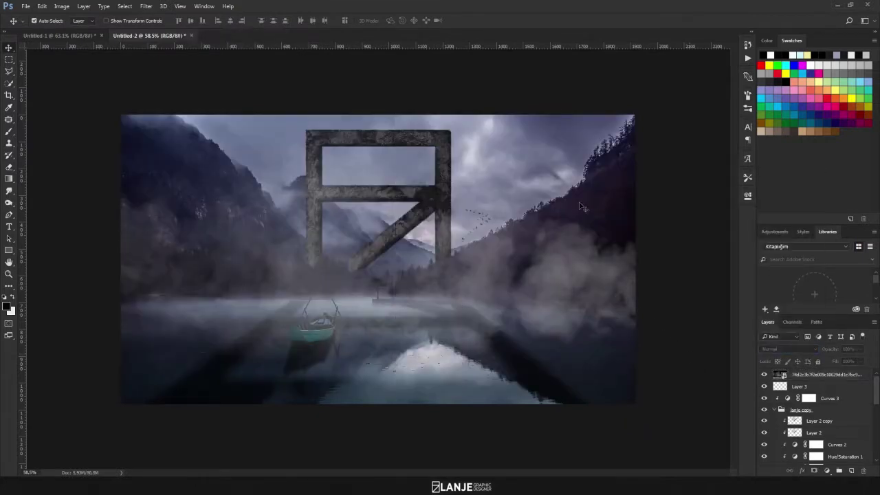
pyautogui.click(808, 377)
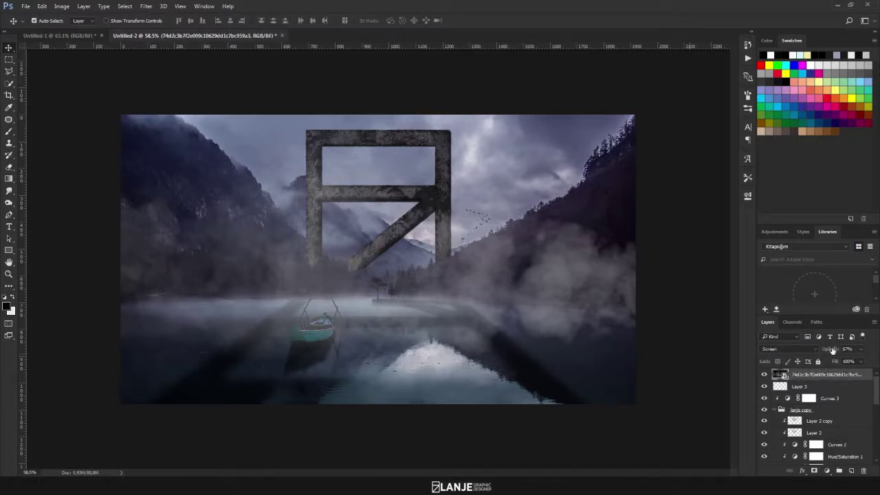
pyautogui.moveTo(833, 351); pyautogui.dragTo(827, 352)
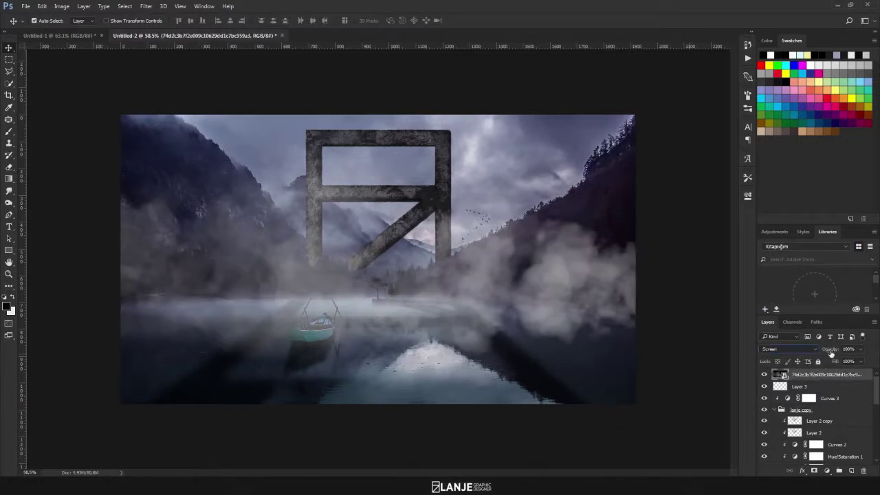
pyautogui.click(695, 338)
pyautogui.click(832, 376)
pyautogui.click(826, 470)
# - Add a Levels adjustment to the fog with input black 29 and gamma 0.82
pyautogui.click(780, 313)
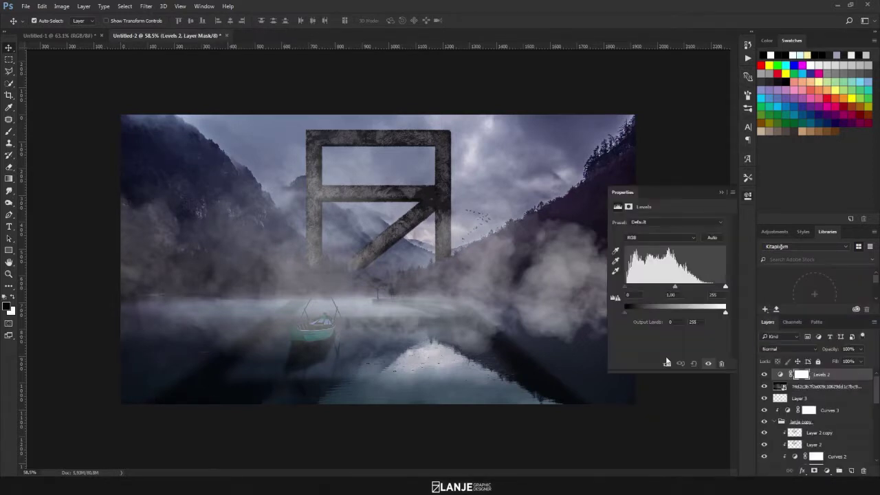
pyautogui.moveTo(625, 287); pyautogui.dragTo(635, 287)
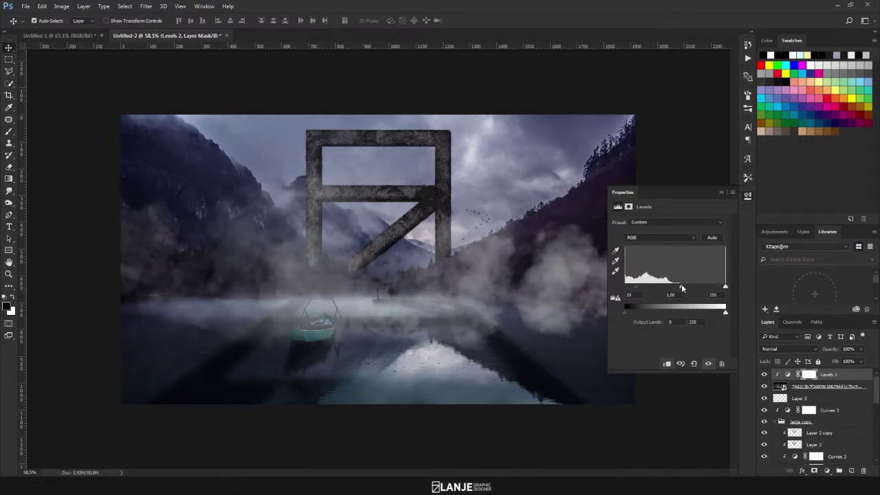
pyautogui.moveTo(681, 285); pyautogui.dragTo(685, 286)
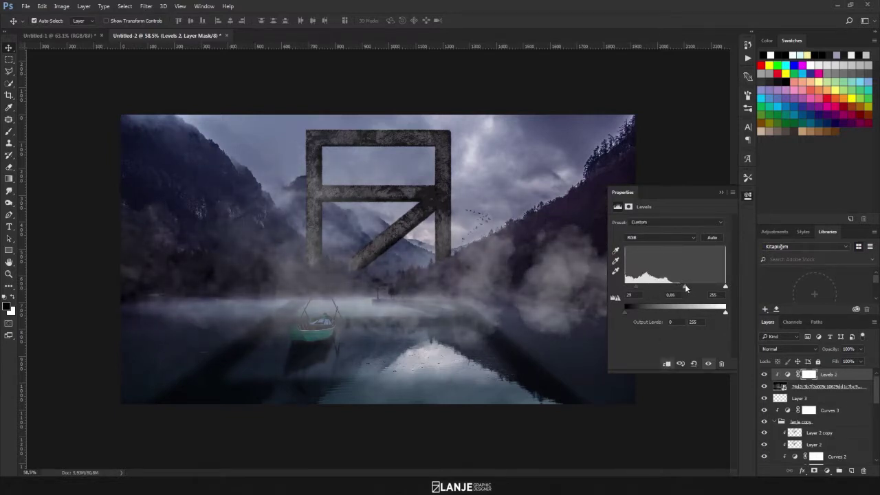
pyautogui.click(720, 193)
pyautogui.click(849, 387)
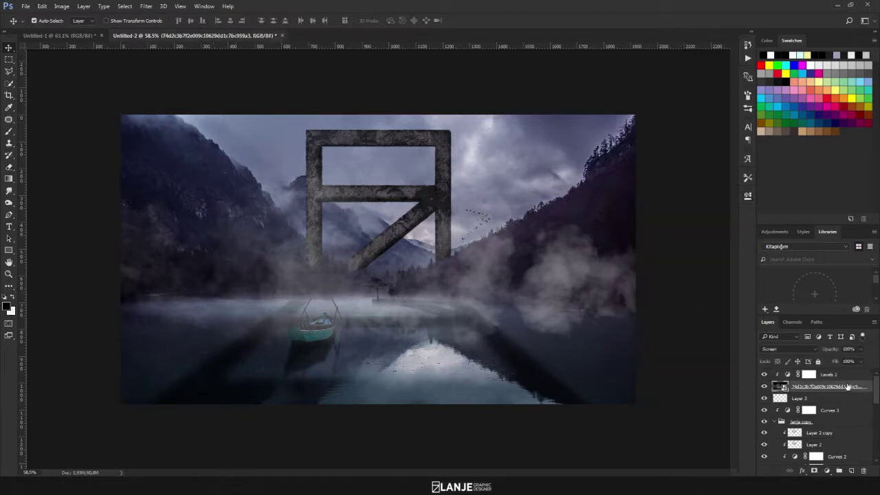
pyautogui.keyDown('shift'); pyautogui.click(845, 380); pyautogui.keyUp('shift')
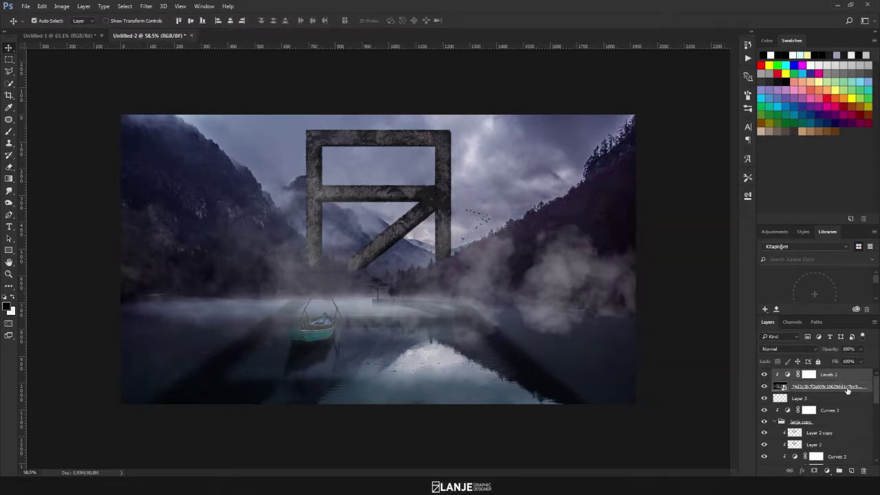
# - Duplicate the fog and Levels 2 layers, merge the copies, and set Screen blending
pyautogui.hotkey('ctrl', 'j')
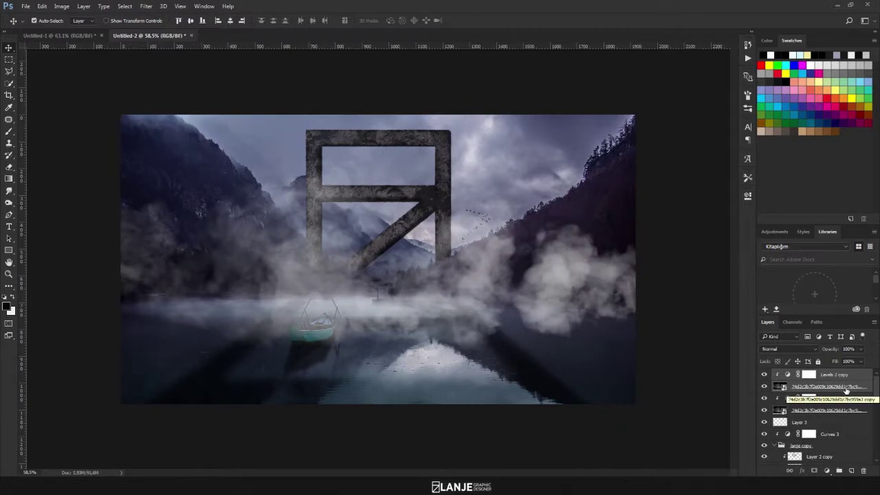
pyautogui.hotkey('ctrl', 'e')
pyautogui.click(788, 349)
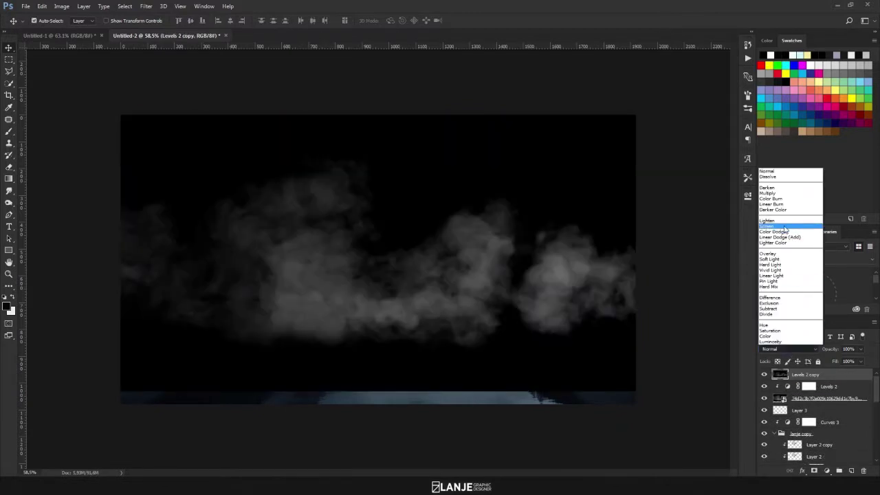
pyautogui.click(780, 231)
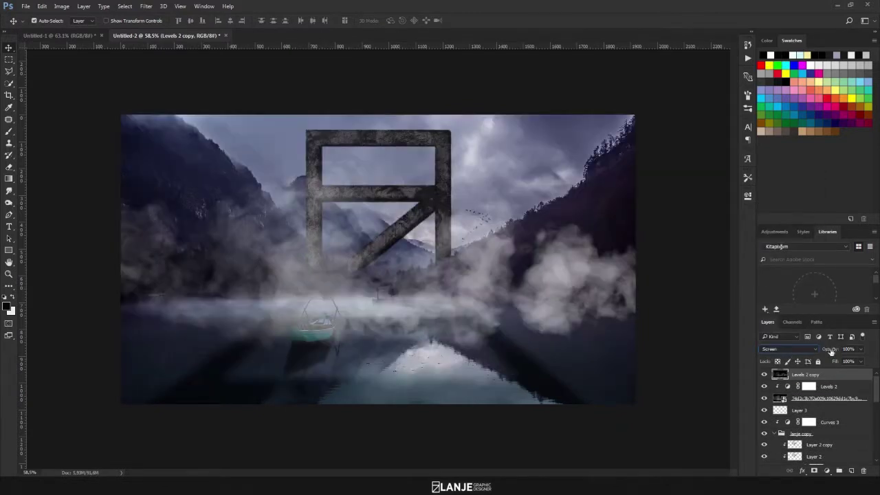
# - Shift the merged fog to the right and set its opacity to 34%
pyautogui.moveTo(547, 303); pyautogui.dragTo(575, 303)
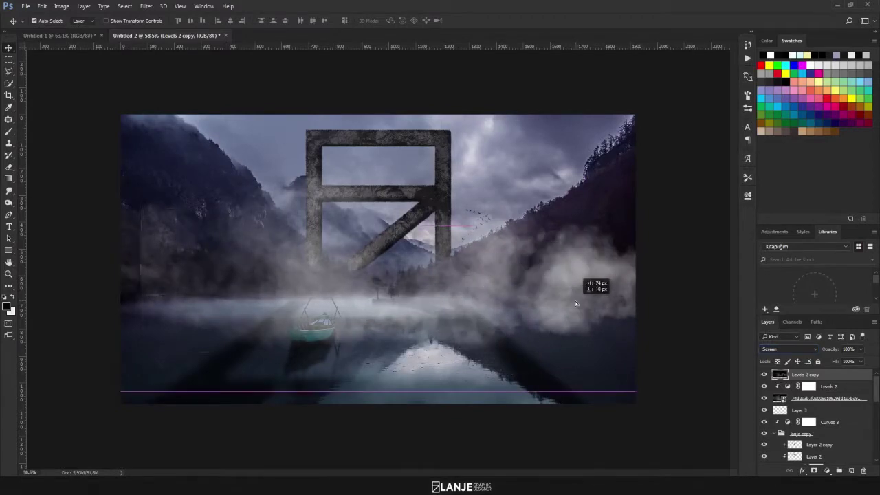
pyautogui.hotkey('ctrl', 't')
pyautogui.moveTo(148, 283)
pyautogui.mouseDown()
pyautogui.moveTo(167, 317)
pyautogui.moveTo(162, 295)
pyautogui.mouseUp()
pyautogui.press('Return')
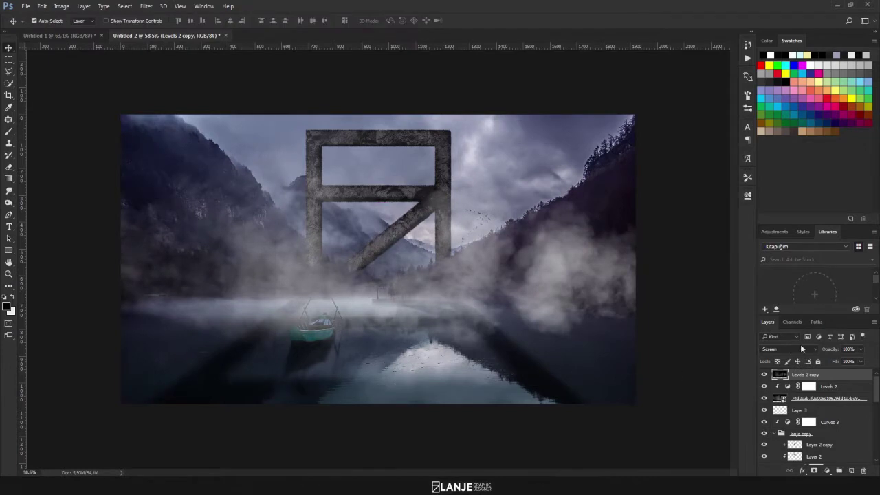
pyautogui.press('5')
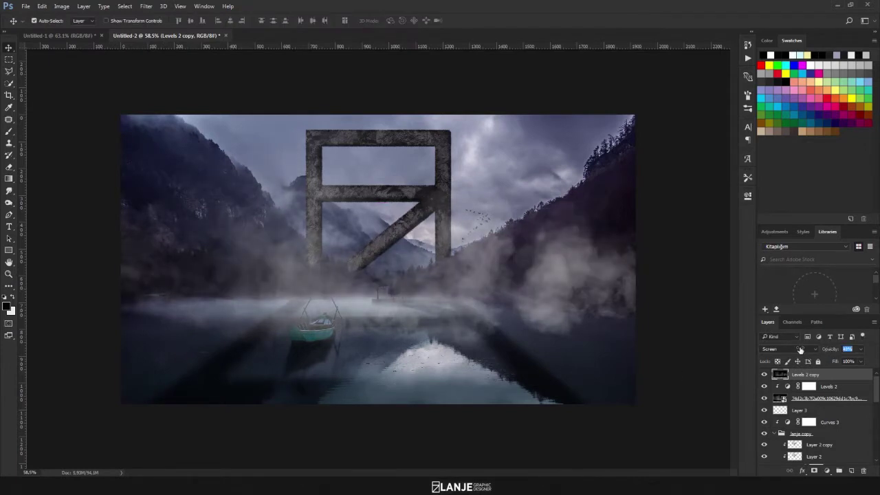
pyautogui.write('34')
pyautogui.click(678, 386)
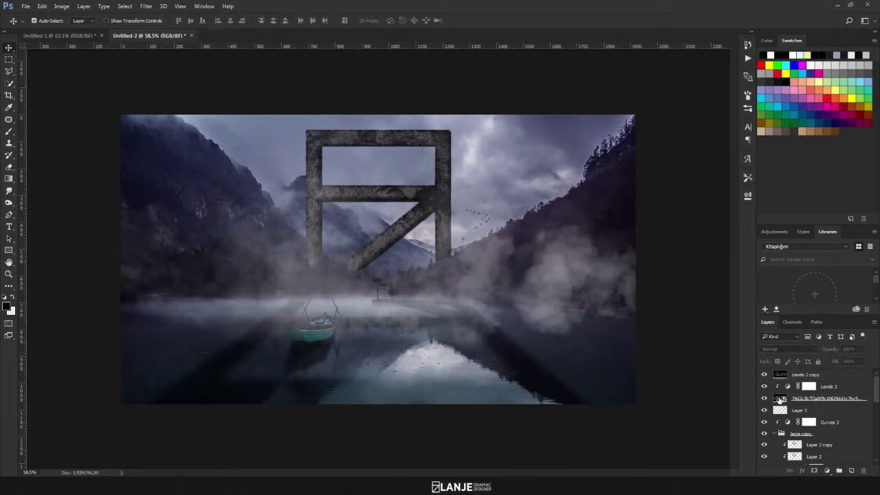
pyautogui.click(780, 398)
# - Mask the original fog layer and brush fog away over the boat with a soft round brush
pyautogui.click(814, 471)
pyautogui.press('b')
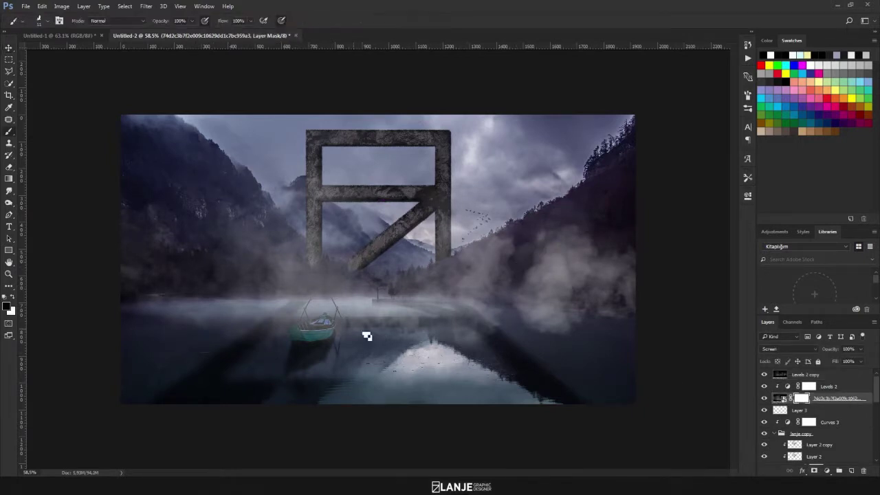
pyautogui.rightClick(332, 297)
pyautogui.scroll(3, 408, 407)
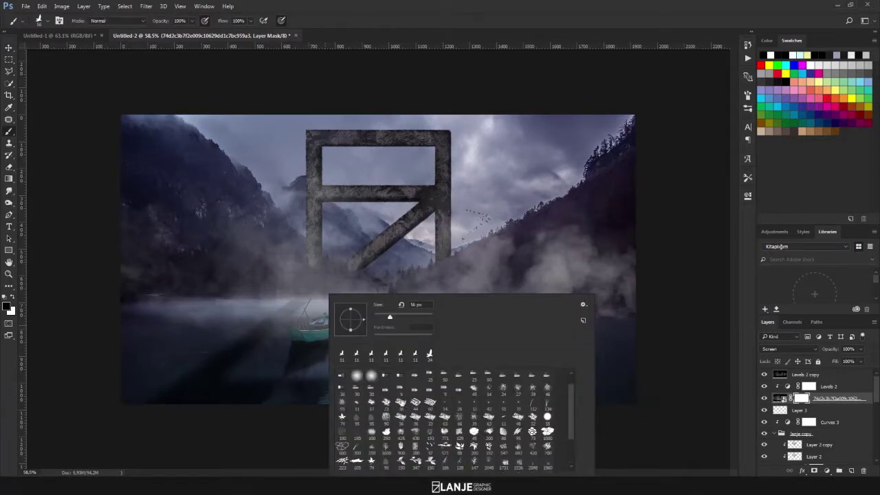
pyautogui.click(382, 389)
pyautogui.click(392, 55)
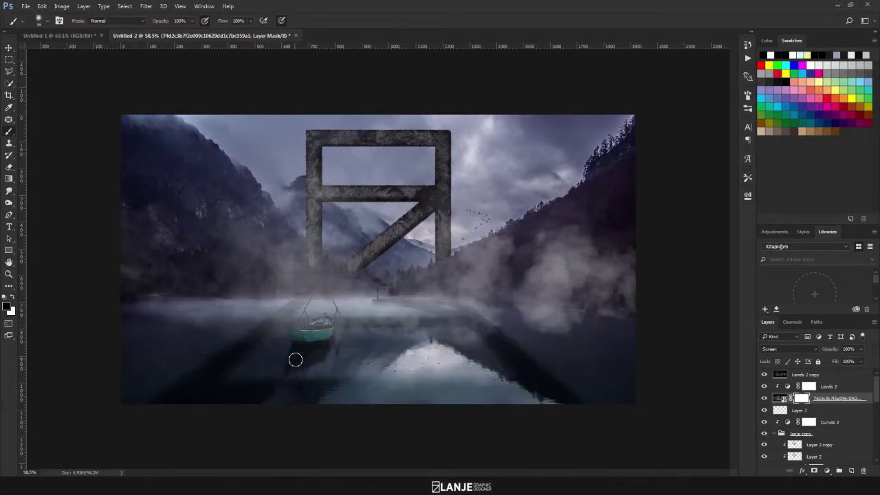
pyautogui.moveTo(318, 336); pyautogui.dragTo(320, 327)
# - Lower the brush opacity to 11% and softly hide fog near the lake's right edge
pyautogui.click(162, 24)
pyautogui.write('62')
pyautogui.press('Return')
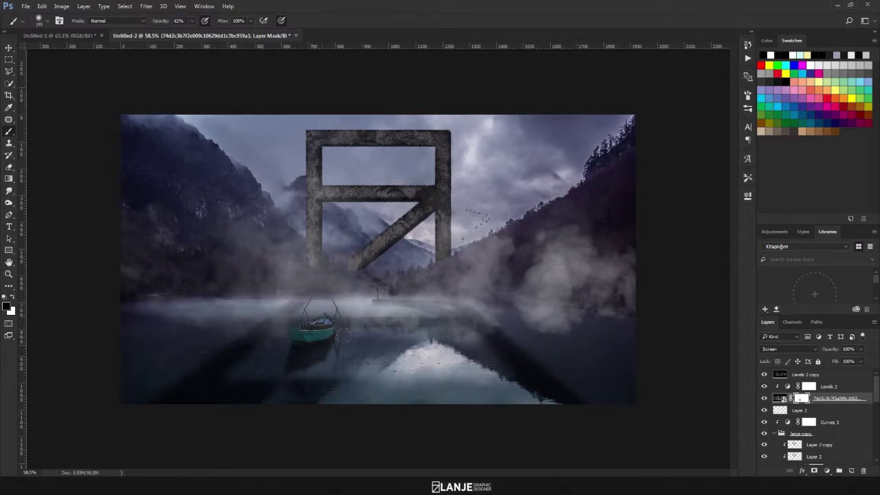
pyautogui.scroll(-1, 392, 416)
pyautogui.scroll(-1, 444, 415)
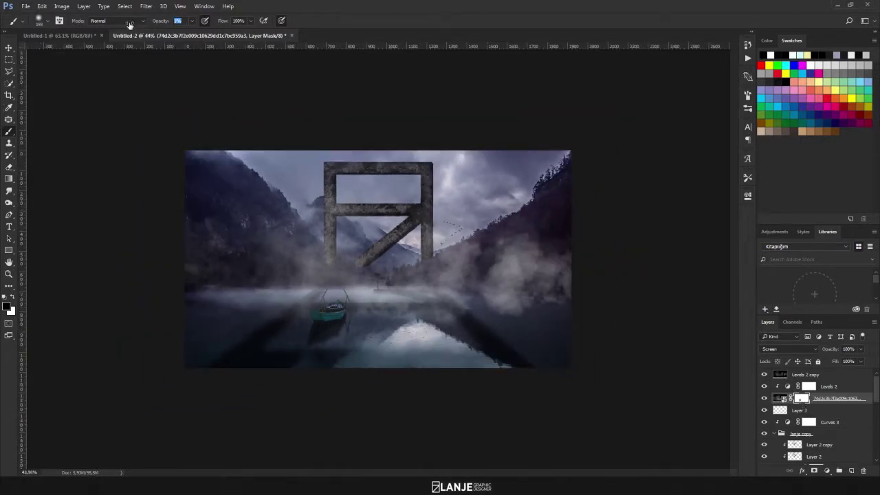
pyautogui.moveTo(157, 24); pyautogui.dragTo(132, 26)
pyautogui.moveTo(620, 211); pyautogui.dragTo(159, 208)
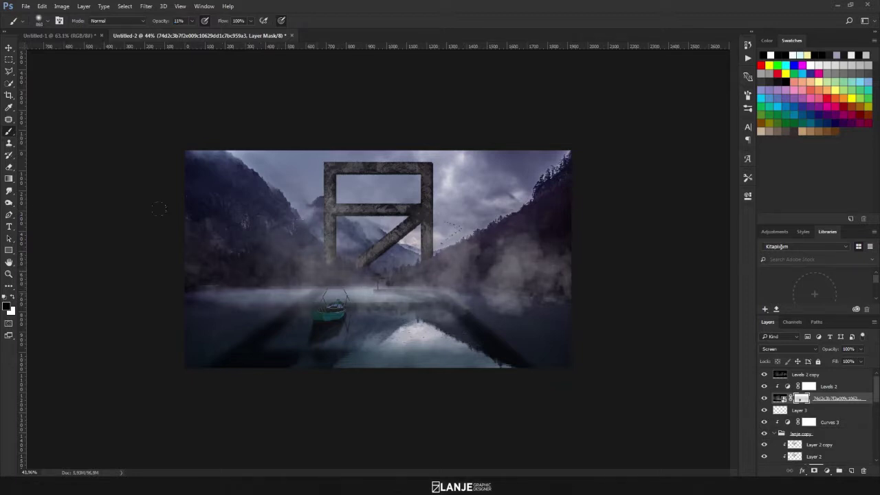
pyautogui.click(8, 47)
pyautogui.scroll(1, 311, 273)
# - Compare the scene with Levels 2 copy hidden, then create empty Layer 4 on top
pyautogui.scroll(1, 311, 273)
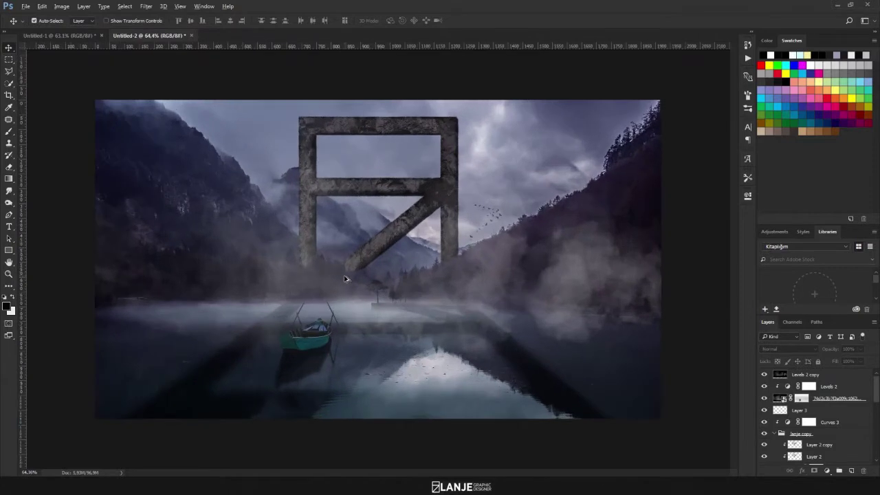
pyautogui.scroll(1, 352, 279)
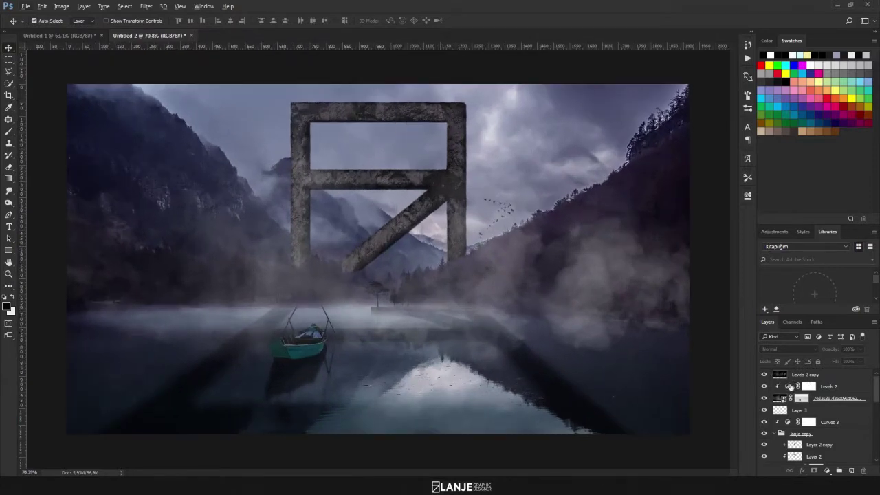
pyautogui.click(763, 374)
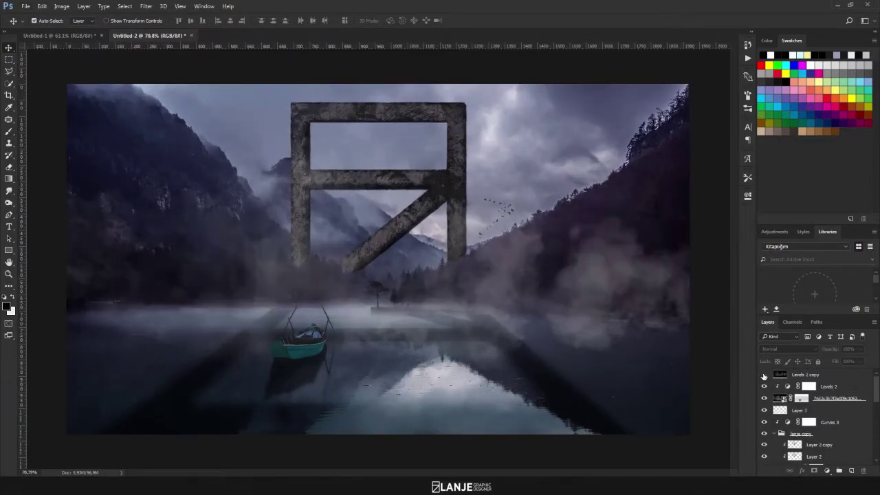
pyautogui.scroll(-1, 797, 426)
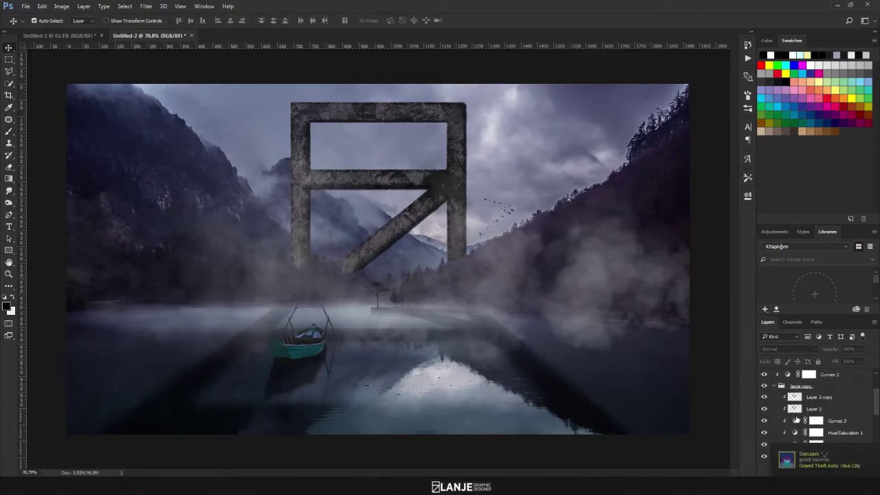
pyautogui.scroll(-2, 790, 415)
pyautogui.scroll(-1, 787, 408)
pyautogui.scroll(-1, 784, 404)
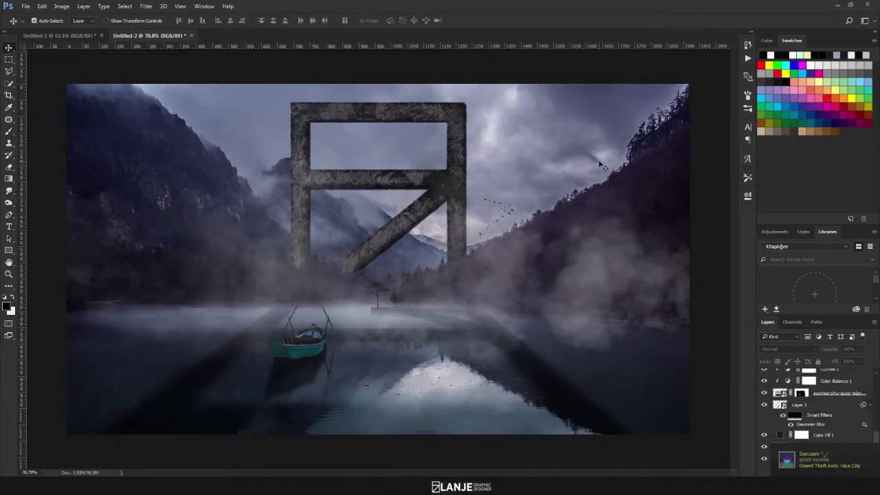
pyautogui.hotkey('ctrl', 'shift', 'n')
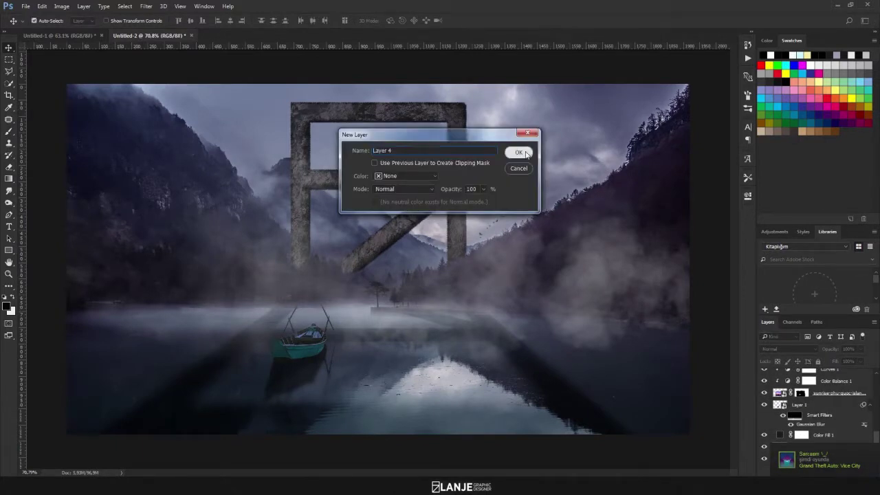
pyautogui.click(517, 152)
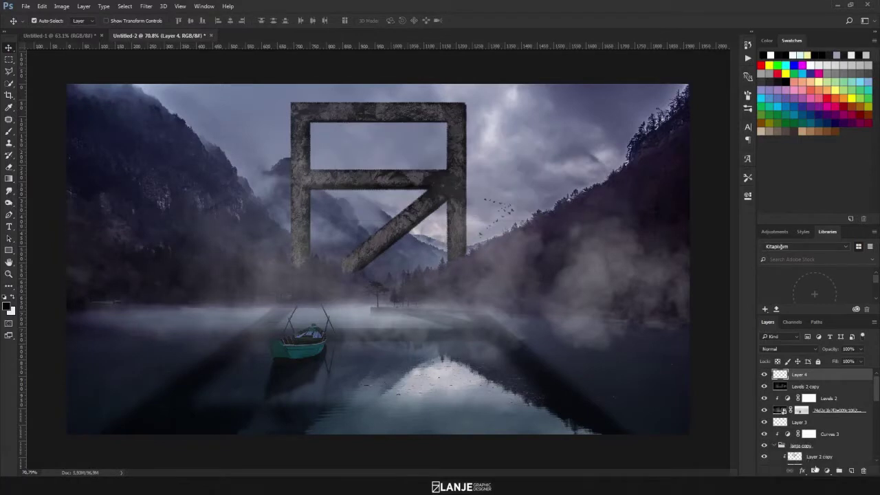
# - Add a near-black purple Color Fill 2 layer, then drag it to the trash
pyautogui.click(827, 473)
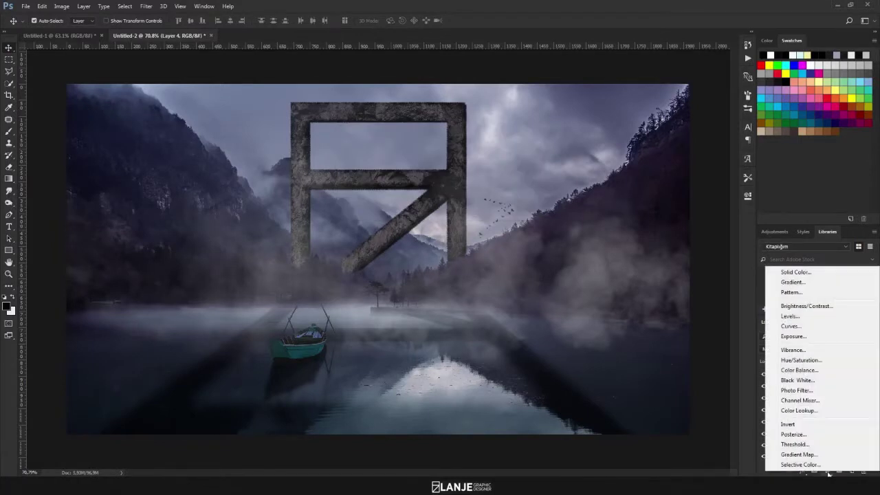
pyautogui.click(799, 271)
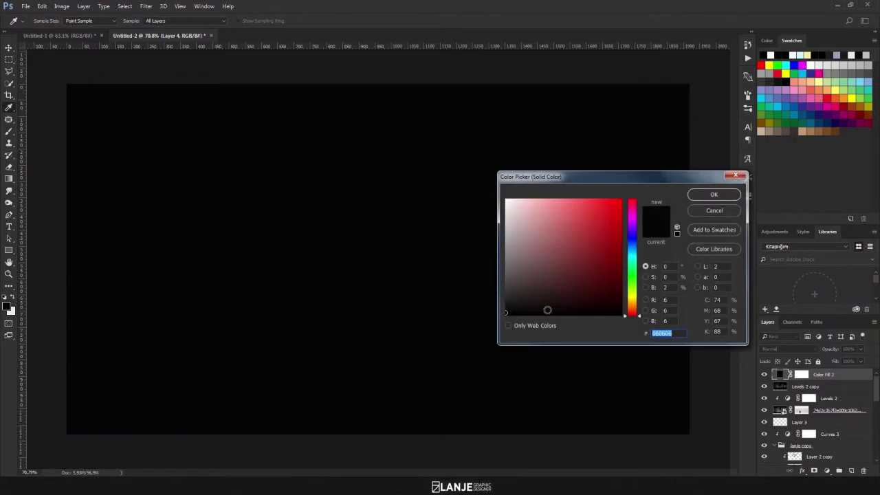
pyautogui.moveTo(547, 309); pyautogui.dragTo(525, 297)
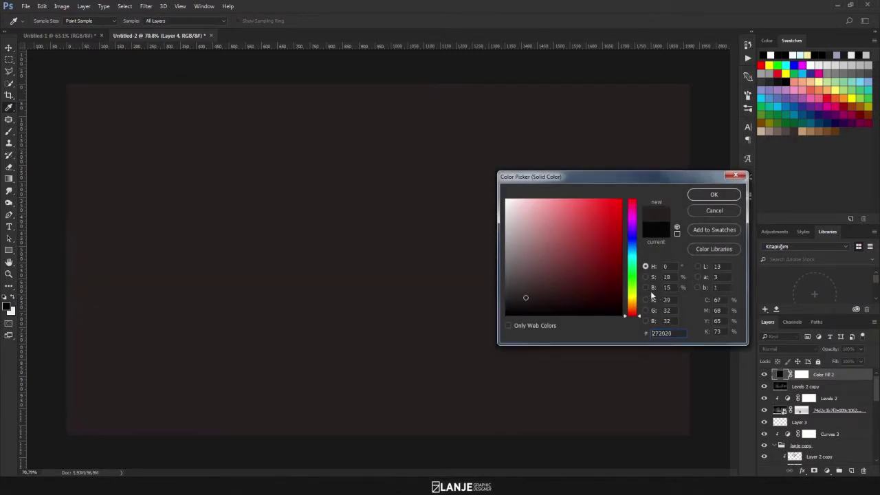
pyautogui.moveTo(632, 259); pyautogui.dragTo(631, 217)
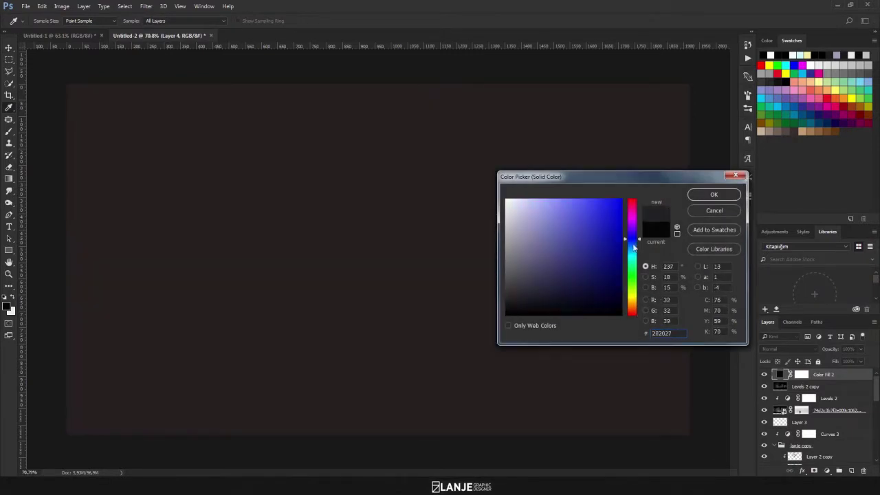
pyautogui.click(526, 304)
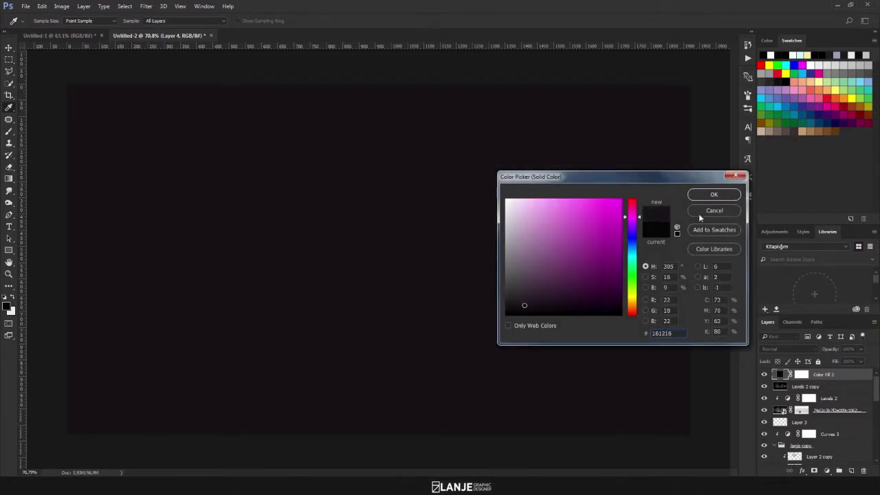
pyautogui.click(712, 196)
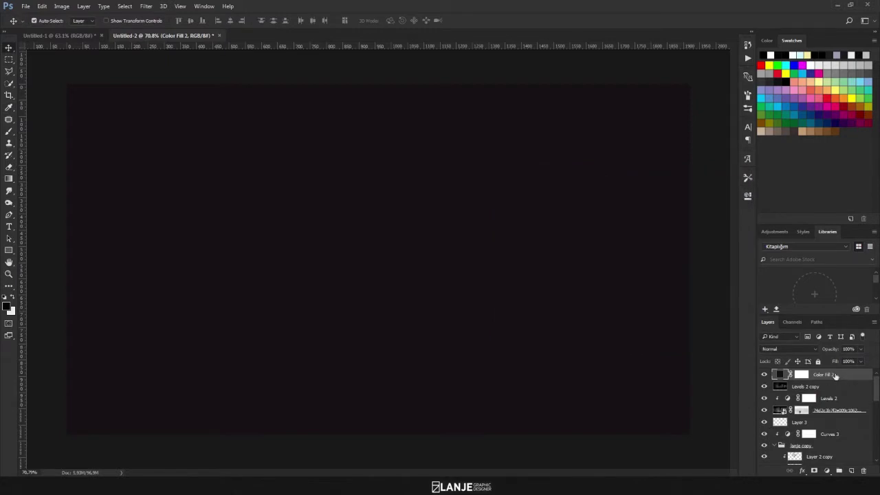
pyautogui.moveTo(834, 375)
pyautogui.mouseDown()
pyautogui.moveTo(838, 469)
pyautogui.moveTo(850, 384)
pyautogui.moveTo(855, 456)
pyautogui.moveTo(851, 377)
pyautogui.moveTo(851, 459)
pyautogui.moveTo(861, 469)
pyautogui.mouseUp()
pyautogui.moveTo(874, 398); pyautogui.dragTo(876, 467)
# - Create a new empty layer above the pexels-photo base image and check Color Fill 1
pyautogui.click(832, 449)
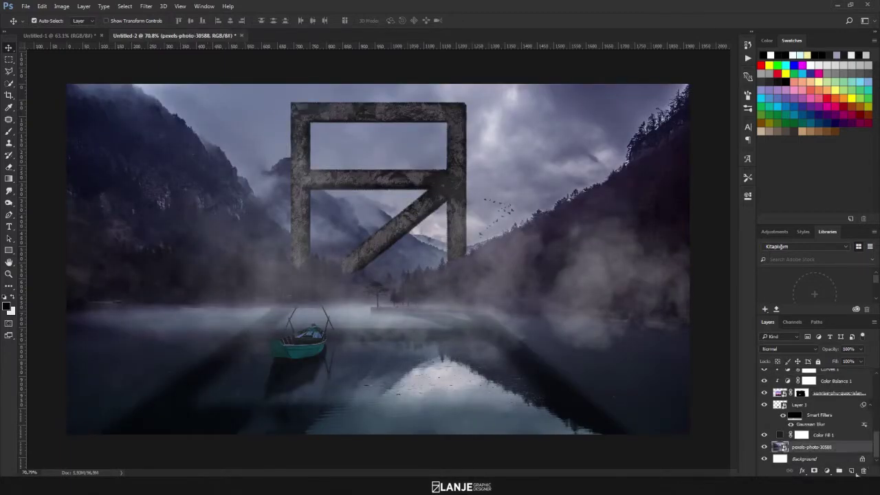
pyautogui.hotkey('ctrl', 'shift', 'alt', 'n')
pyautogui.click(763, 435)
pyautogui.click(763, 435)
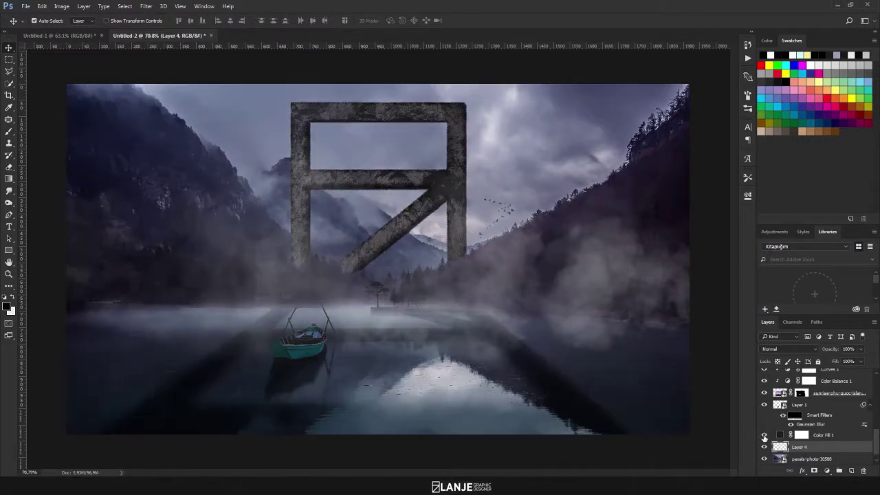
# - Add a near-black purple (#0d0b0d) solid colour fill at 36% opacity
pyautogui.click(826, 471)
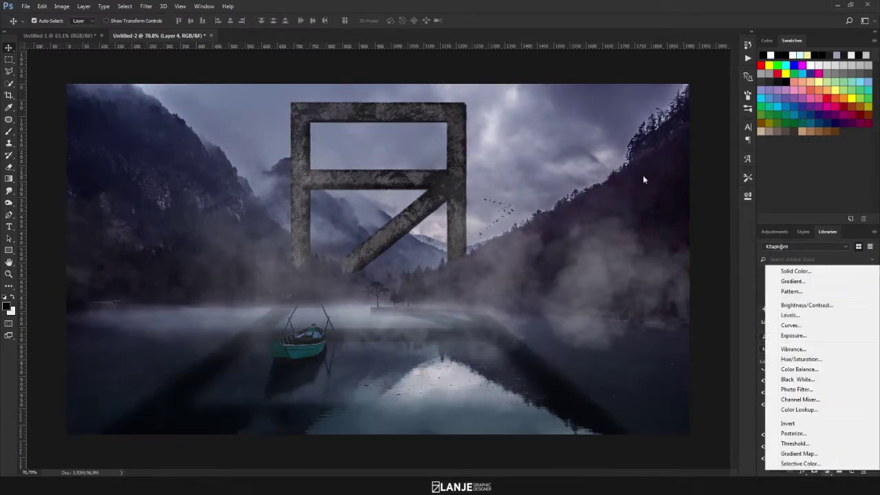
pyautogui.click(790, 272)
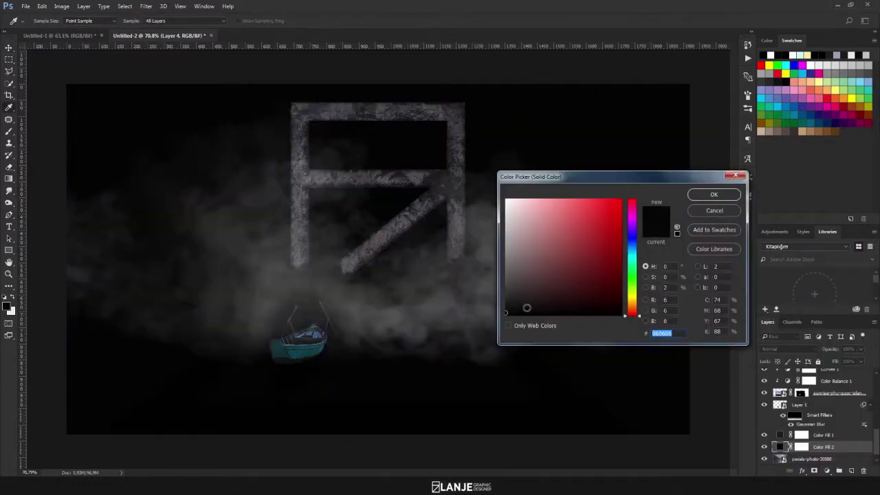
pyautogui.click(519, 309)
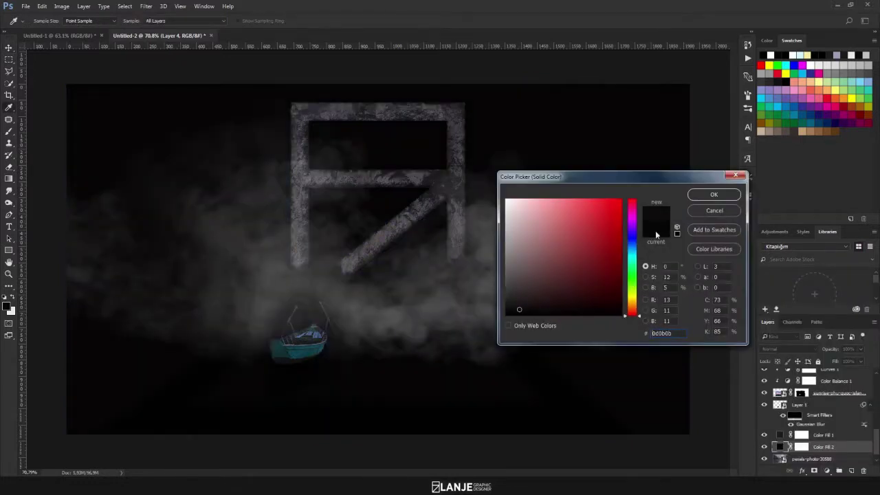
pyautogui.click(520, 305)
pyautogui.click(707, 198)
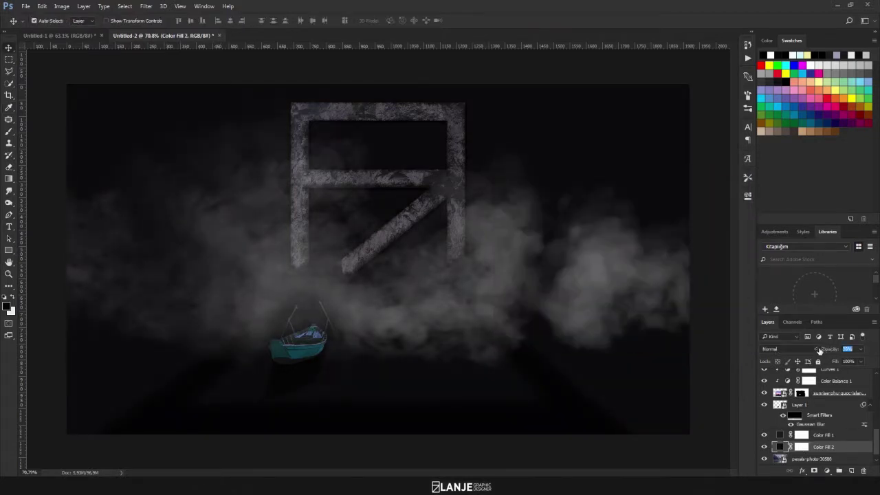
pyautogui.moveTo(830, 349); pyautogui.dragTo(800, 349)
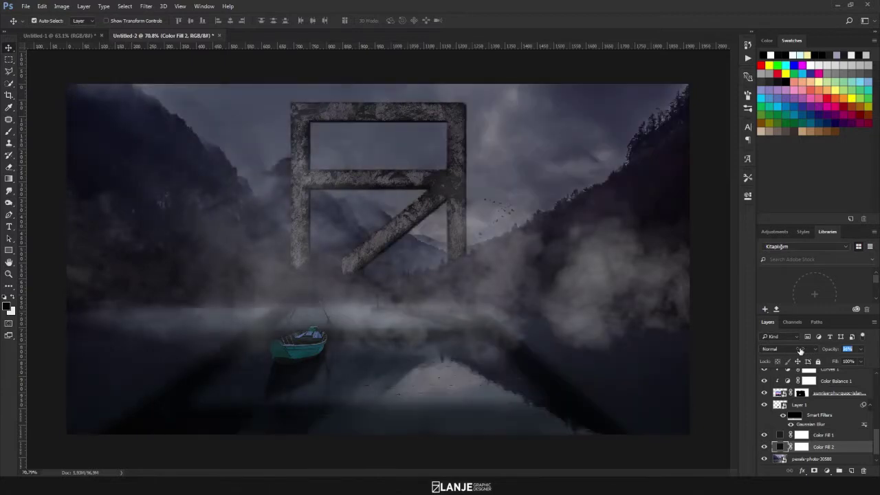
pyautogui.click(801, 448)
pyautogui.press('b')
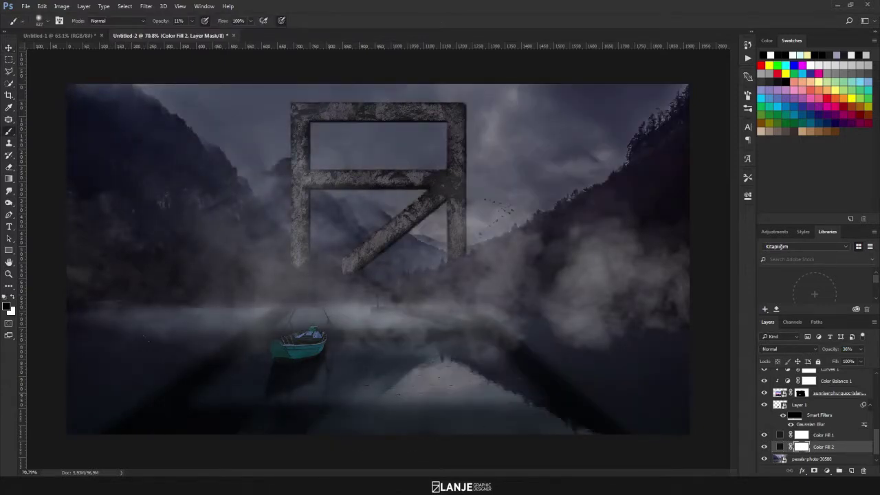
# - Paint black at full strength on Color Fill 2's mask over the water, fog band and sky
pyautogui.press('x')
pyautogui.press('0')
pyautogui.press('x')
pyautogui.moveTo(295, 405); pyautogui.dragTo(405, 395)
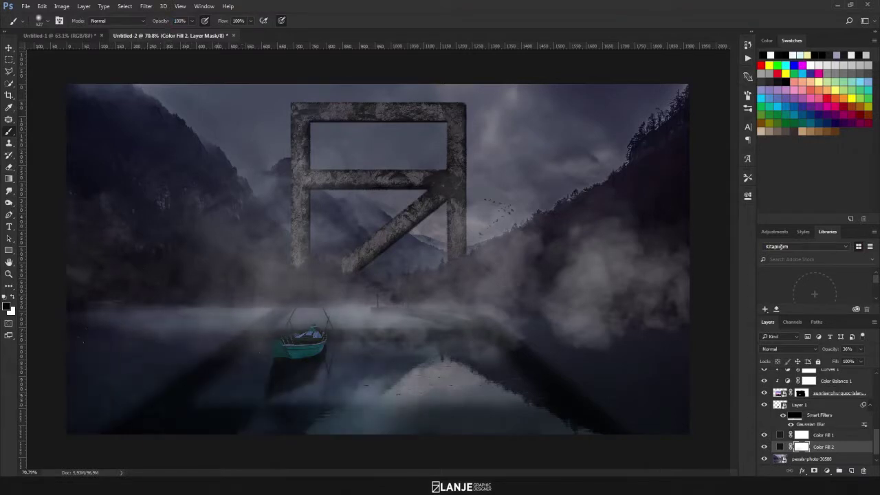
pyautogui.moveTo(336, 317); pyautogui.dragTo(97, 319)
pyautogui.moveTo(392, 398)
pyautogui.mouseDown()
pyautogui.moveTo(467, 358)
pyautogui.moveTo(597, 337)
pyautogui.mouseUp()
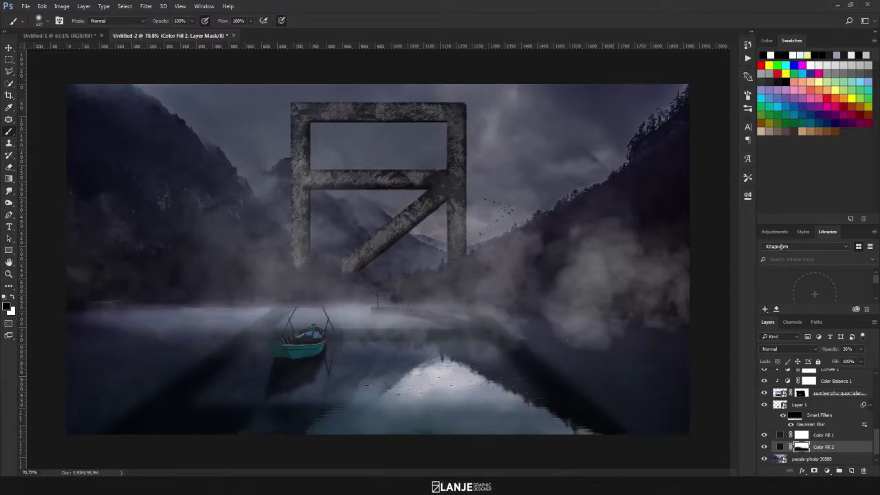
pyautogui.moveTo(653, 117)
pyautogui.mouseDown()
pyautogui.moveTo(481, 144)
pyautogui.moveTo(137, 137)
pyautogui.mouseUp()
pyautogui.moveTo(343, 206); pyautogui.dragTo(439, 234)
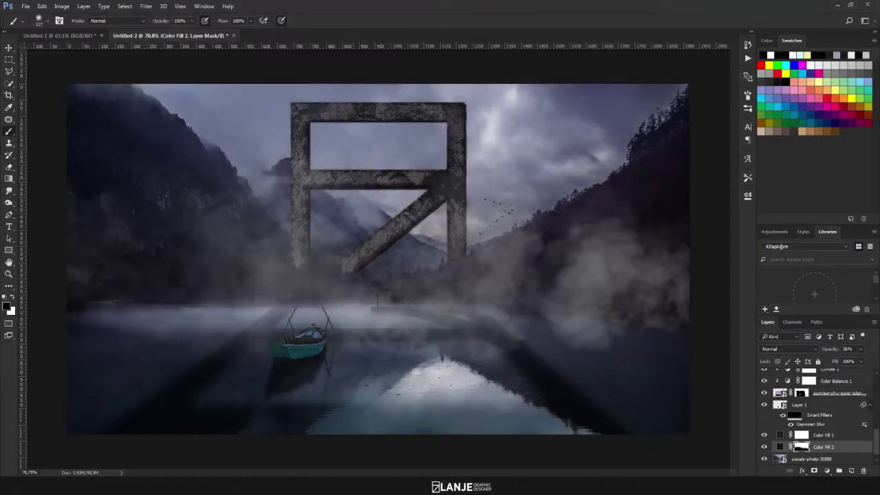
pyautogui.click(763, 446)
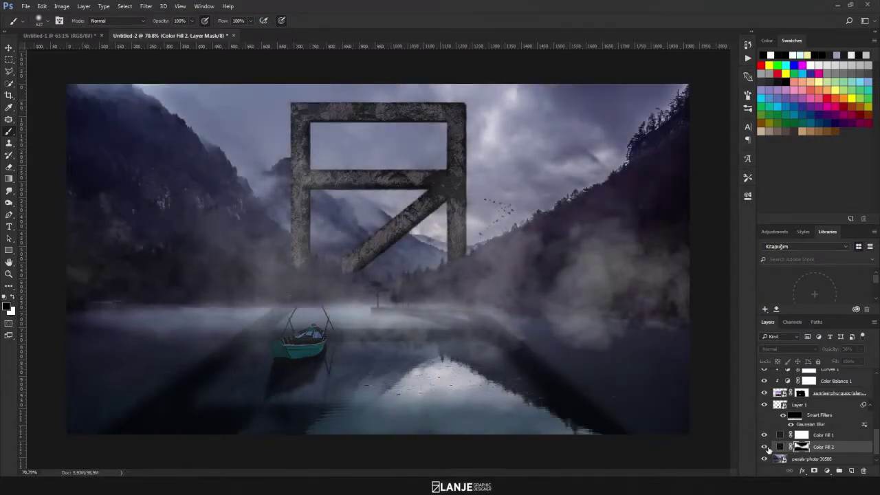
# - With a smaller brush, clear a fog patch, keep the upper-left darkened, and raise the fill layer
pyautogui.moveTo(596, 93); pyautogui.dragTo(556, 125)
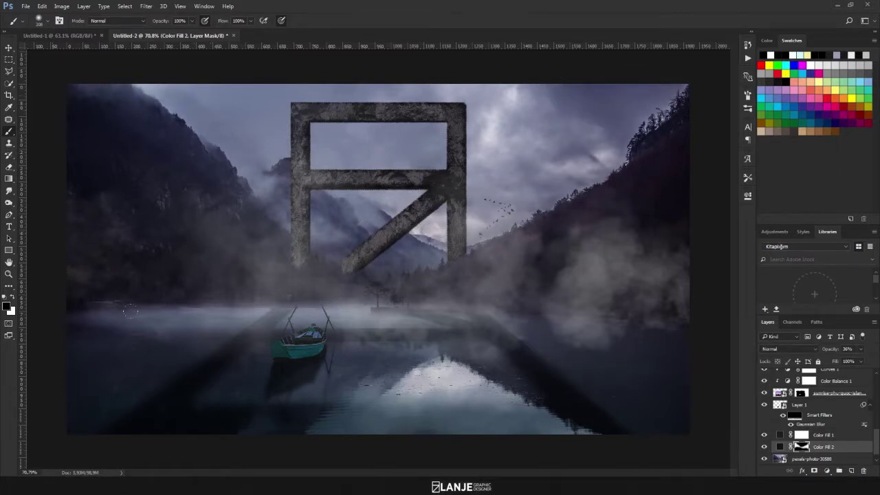
pyautogui.moveTo(395, 320); pyautogui.dragTo(444, 323)
pyautogui.press('x')
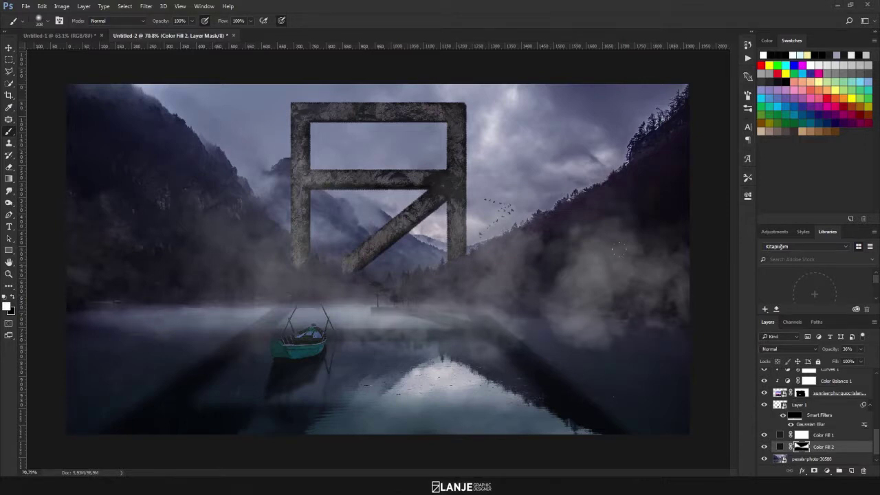
pyautogui.moveTo(204, 141); pyautogui.dragTo(130, 88)
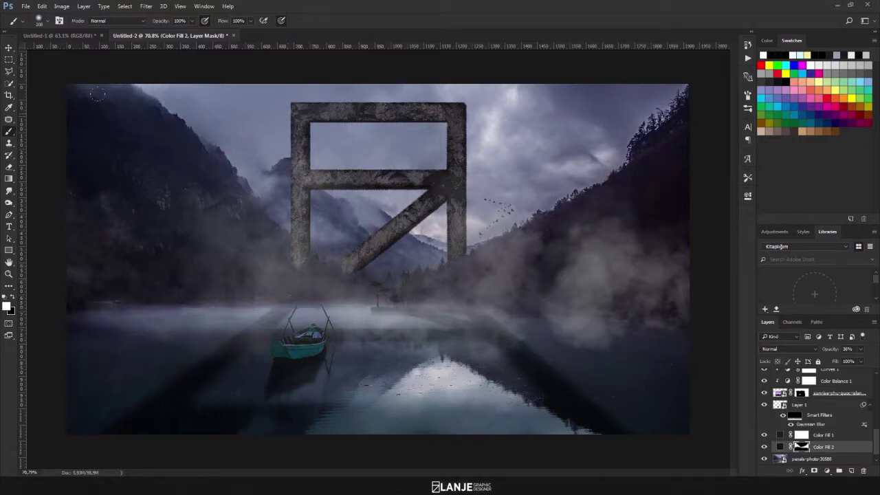
pyautogui.press('x')
pyautogui.moveTo(138, 122); pyautogui.dragTo(69, 86)
pyautogui.press('x')
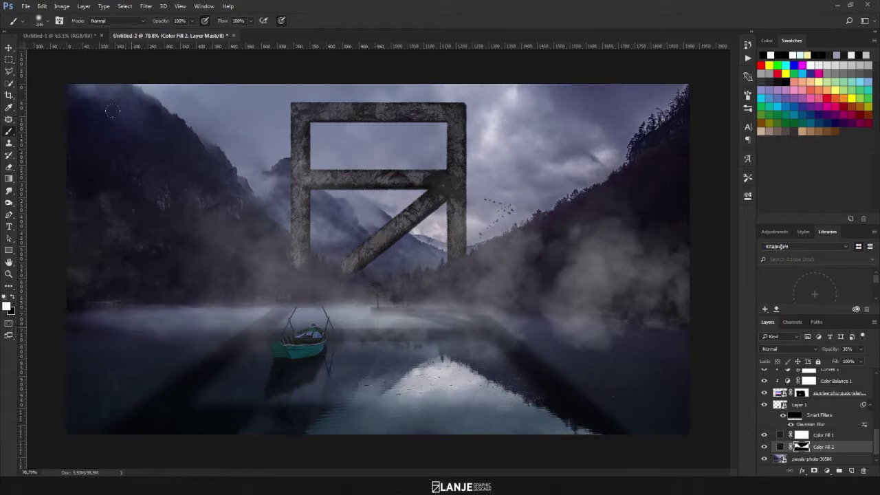
pyautogui.moveTo(134, 121); pyautogui.dragTo(52, 65)
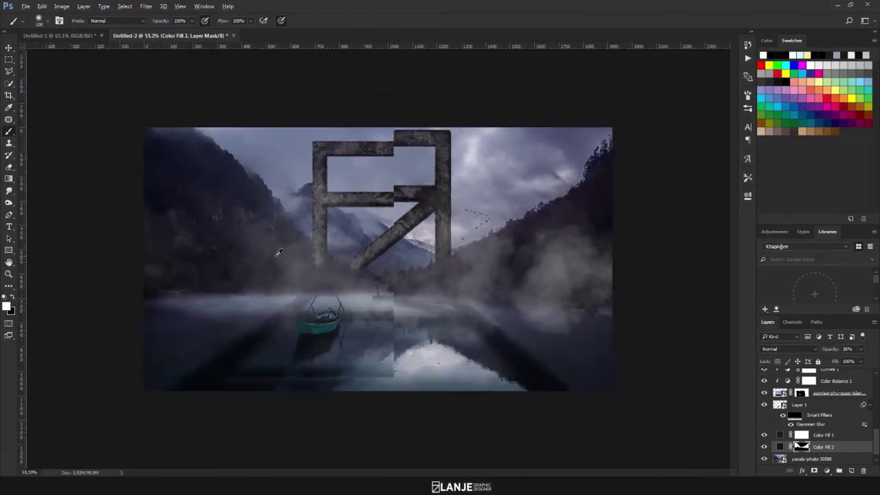
pyautogui.moveTo(847, 449); pyautogui.dragTo(839, 364)
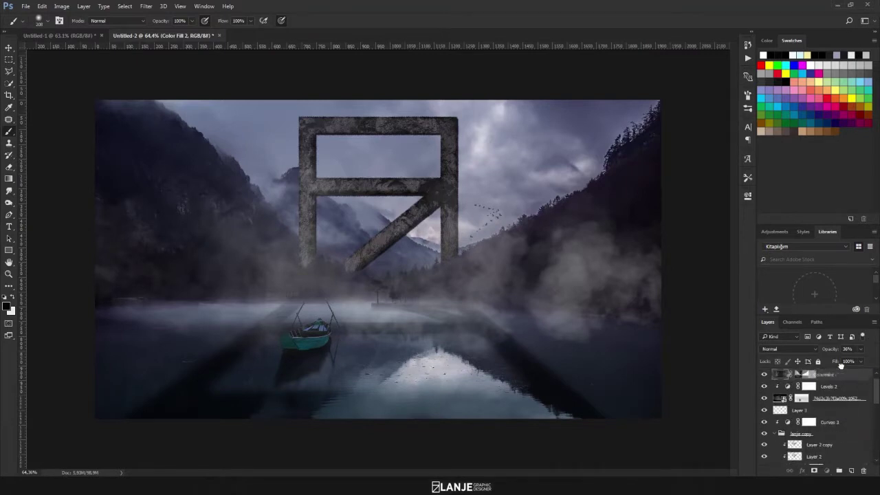
# - Move Color Fill 2 below Layer 3 without rasterizing, then toggle layers to compare the scene
pyautogui.moveTo(839, 364); pyautogui.dragTo(844, 429)
pyautogui.click(691, 358)
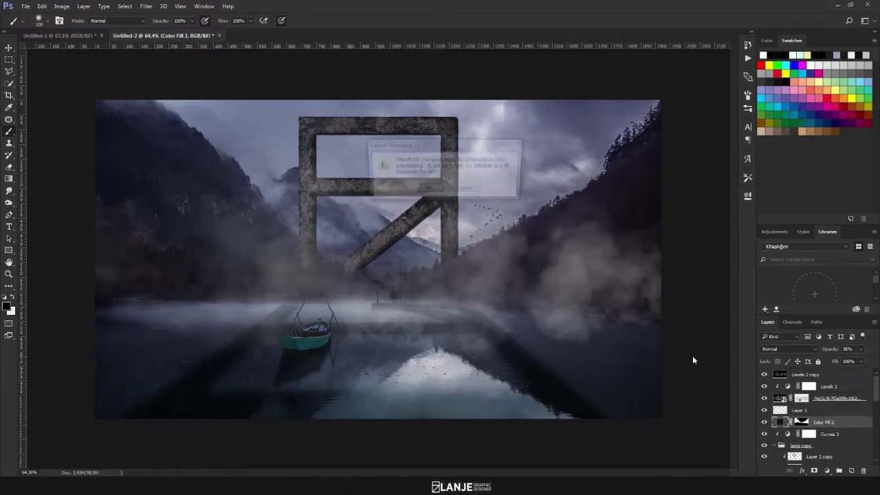
pyautogui.press('Escape')
pyautogui.click(9, 48)
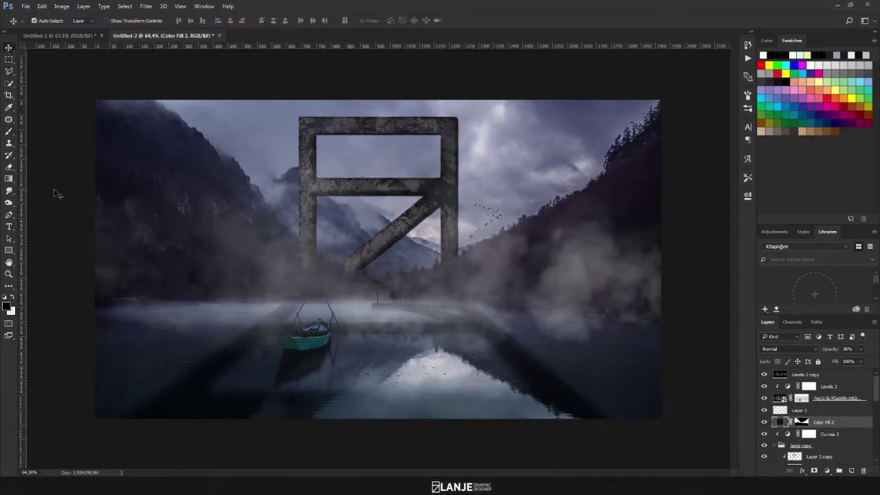
pyautogui.click(328, 279)
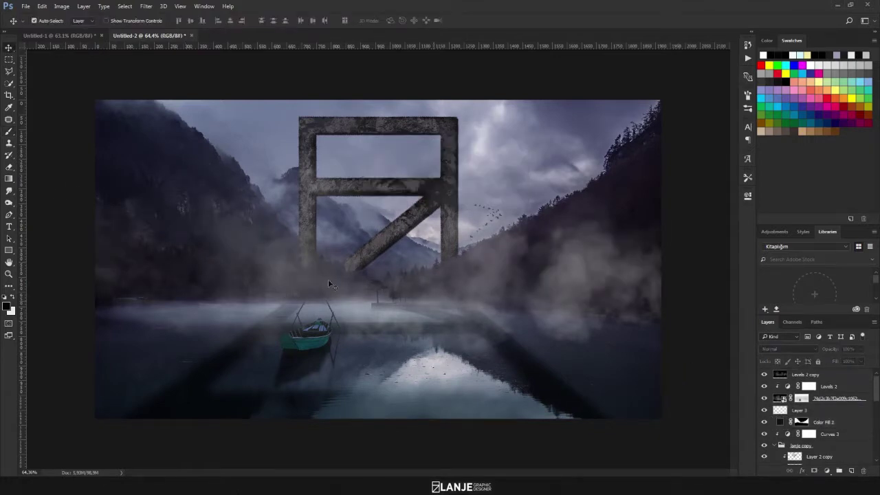
pyautogui.click(764, 399)
pyautogui.click(764, 375)
pyautogui.keyDown('alt'); pyautogui.scroll(-3, 459, 280); pyautogui.keyUp('alt')
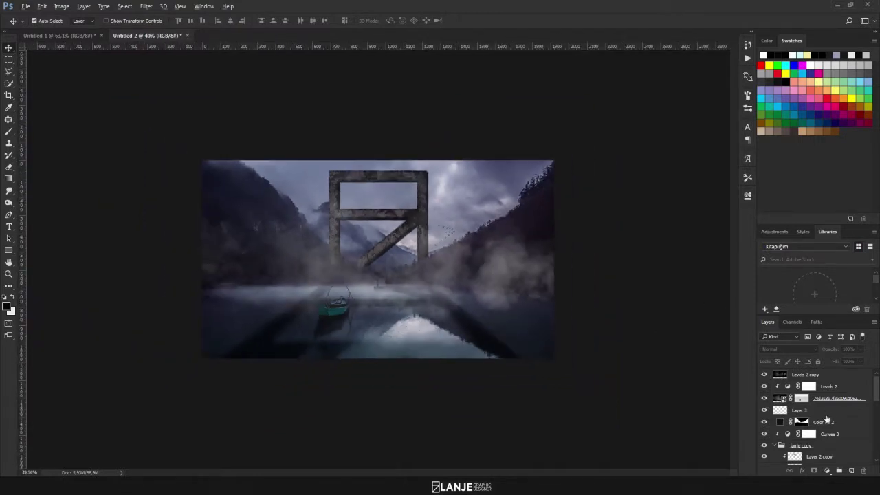
pyautogui.click(764, 422)
# - Brush over the Color Fill 2 mask to deepen the darkening around the mountains
pyautogui.click(802, 422)
pyautogui.press('b')
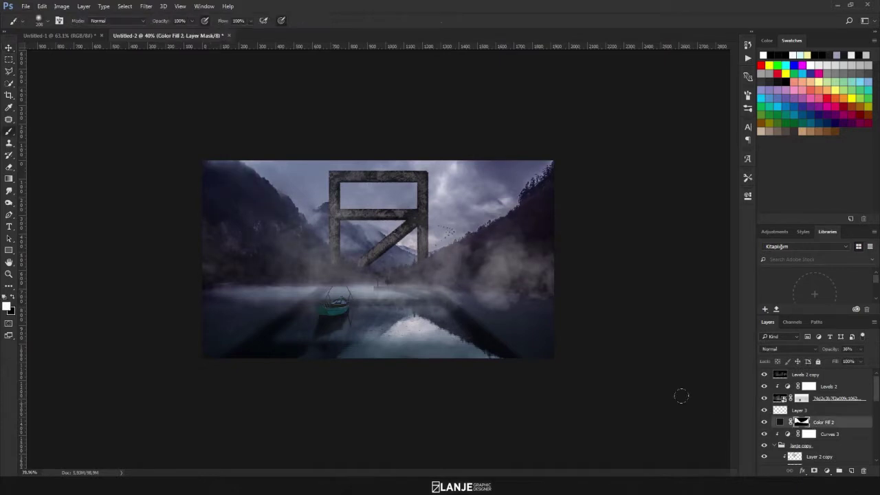
pyautogui.keyDown('alt'); pyautogui.scroll(3, 379, 259); pyautogui.keyUp('alt')
pyautogui.press('x')
pyautogui.click(318, 251)
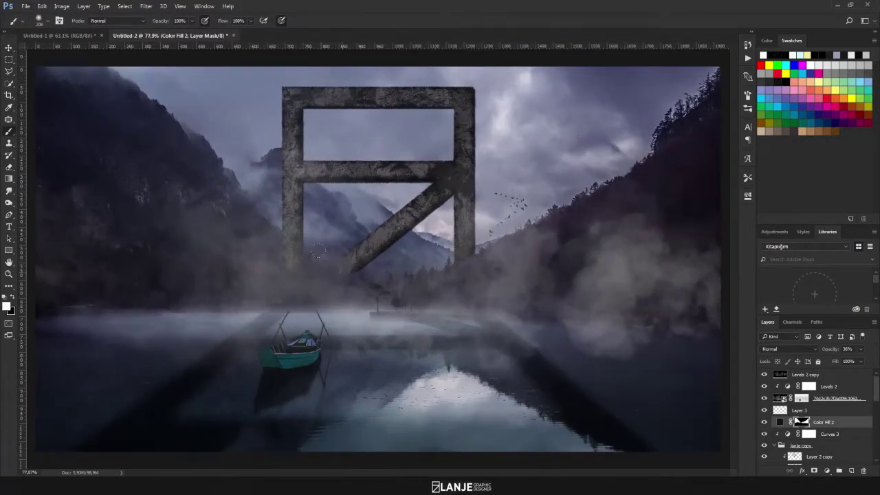
pyautogui.moveTo(399, 252)
pyautogui.mouseDown()
pyautogui.moveTo(450, 249)
pyautogui.moveTo(424, 244)
pyautogui.mouseUp()
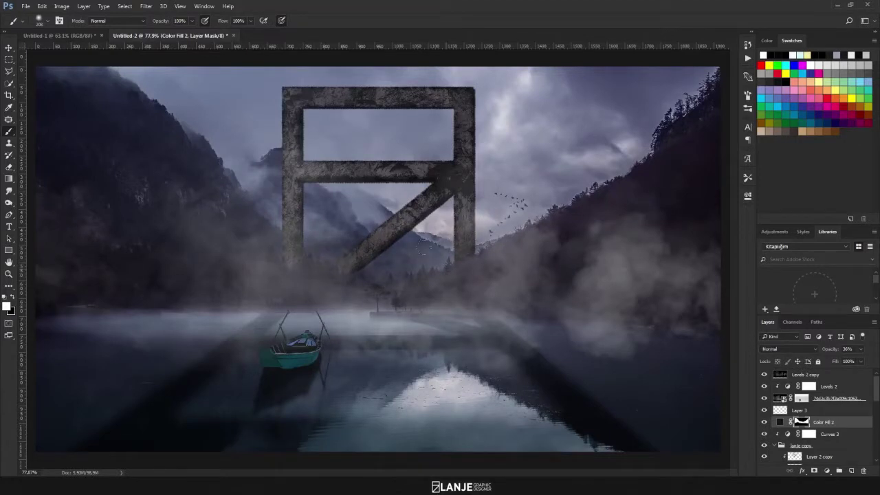
pyautogui.keyDown('alt'); pyautogui.scroll(-2, 288, 251); pyautogui.keyUp('alt')
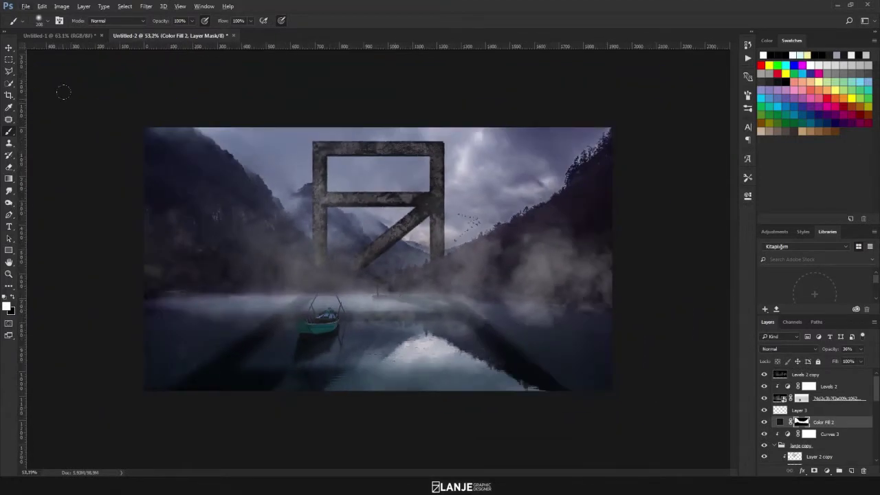
pyautogui.click(8, 48)
pyautogui.click(65, 131)
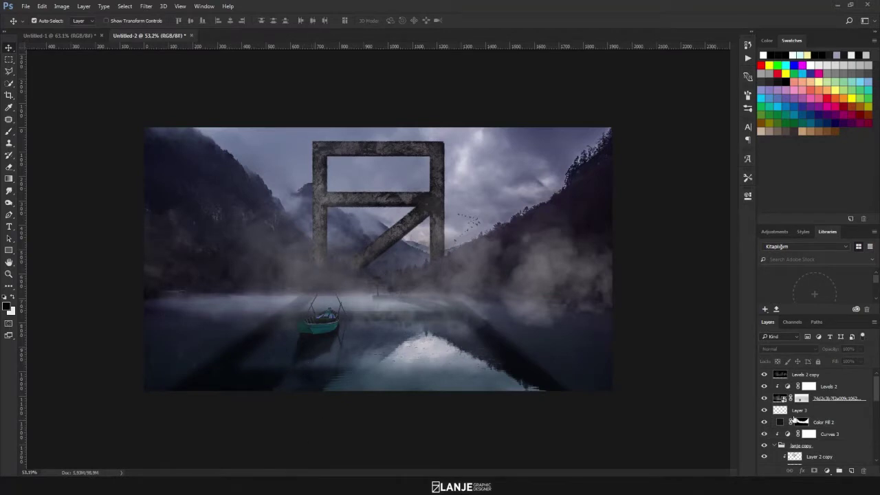
# - Place fog_by_albrecht995-db4puit into the scene, scaled to cover the canvas and nudged down
pyautogui.hotkey('alt', 'Tab')
pyautogui.moveTo(376, 161)
pyautogui.mouseDown()
pyautogui.moveTo(67, 207)
pyautogui.moveTo(426, 289)
pyautogui.mouseUp()
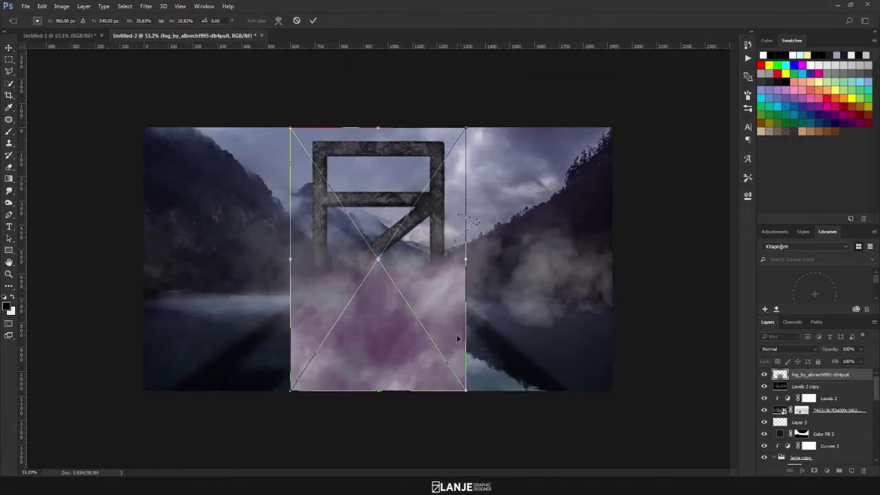
pyautogui.moveTo(463, 390); pyautogui.dragTo(642, 474)
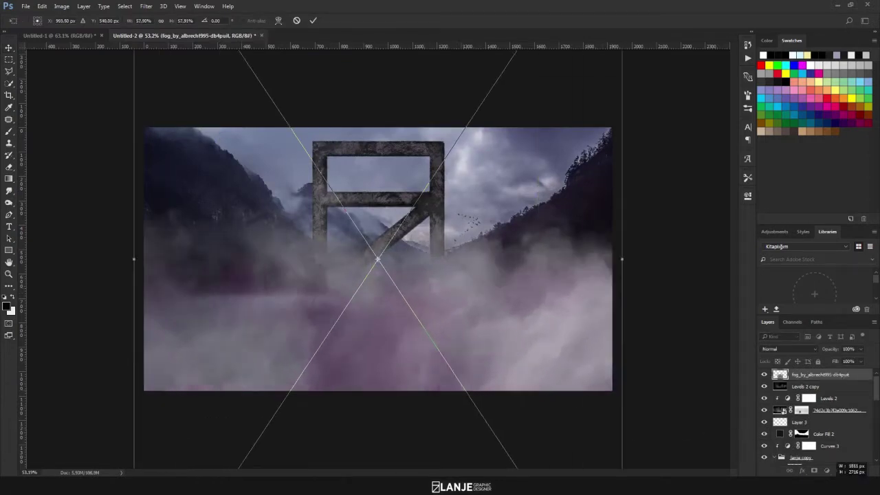
pyautogui.moveTo(586, 365); pyautogui.dragTo(570, 367)
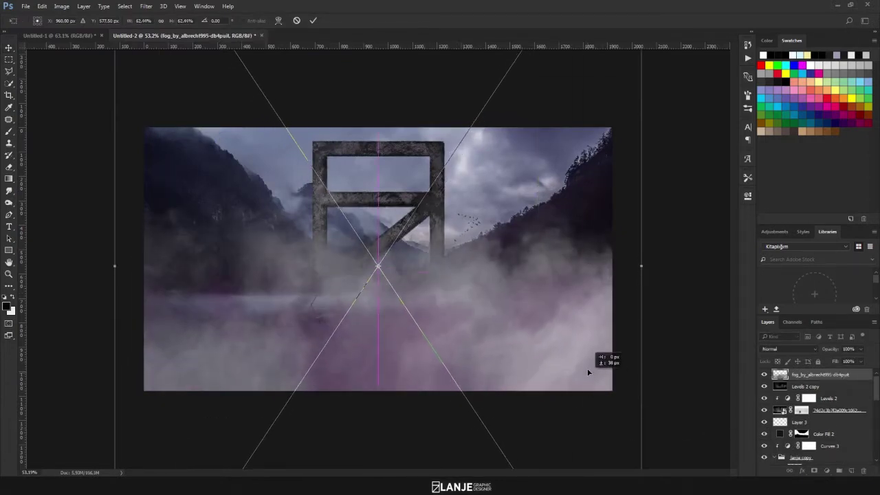
pyautogui.press('Return')
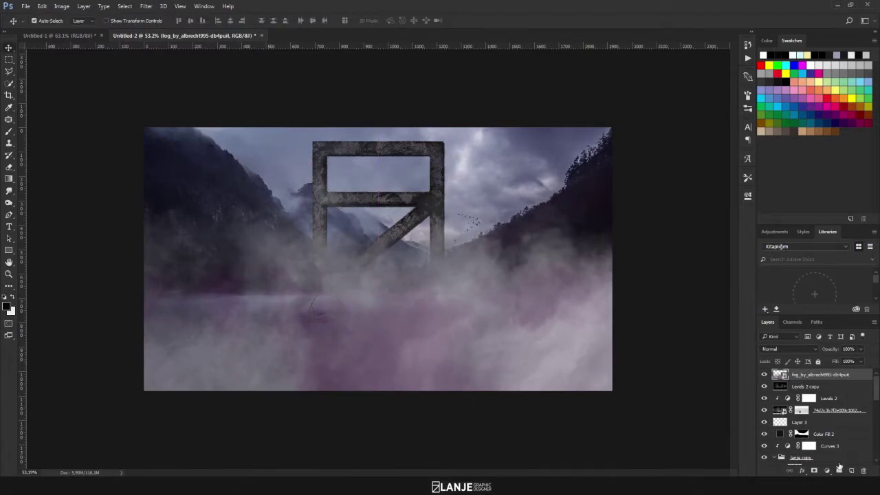
pyautogui.click(826, 471)
# - Add a Color Balance clipped to the fog with midtones Cyan -29, Green +15, Blue +10, kept at Normal blending
pyautogui.click(799, 370)
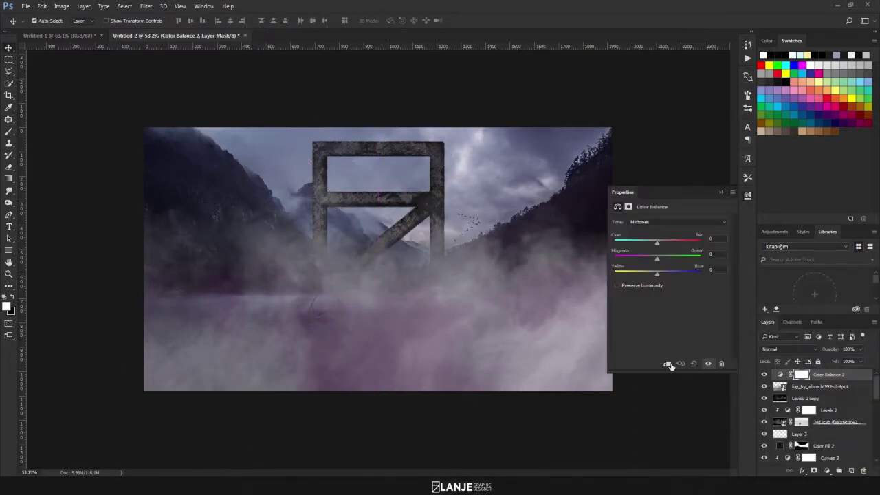
pyautogui.moveTo(657, 258)
pyautogui.mouseDown()
pyautogui.moveTo(645, 245)
pyautogui.moveTo(661, 275)
pyautogui.mouseUp()
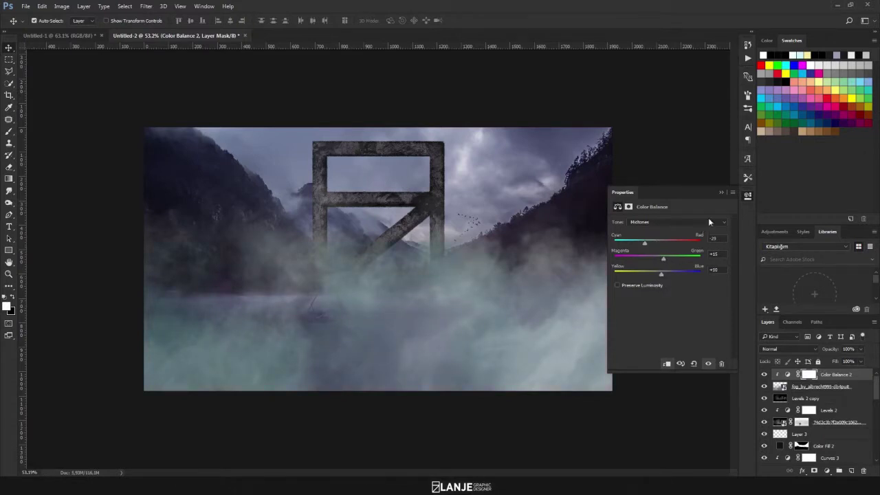
pyautogui.click(720, 192)
pyautogui.click(778, 348)
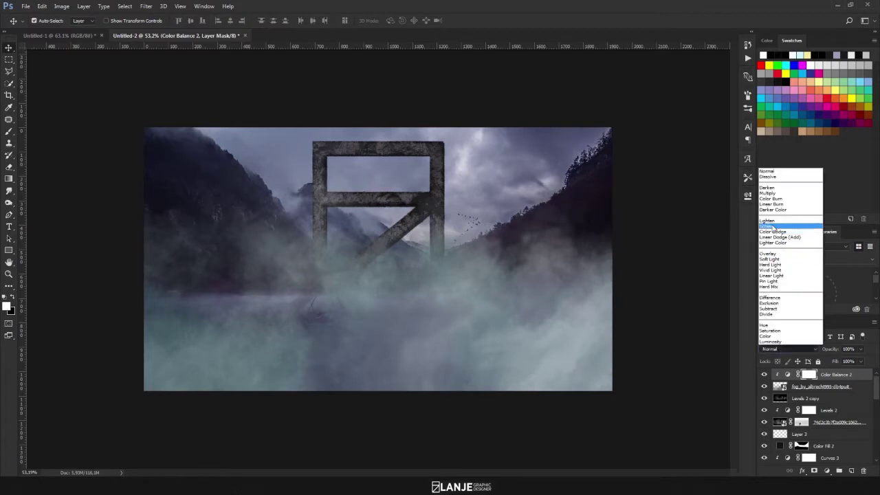
pyautogui.click(772, 226)
pyautogui.click(777, 348)
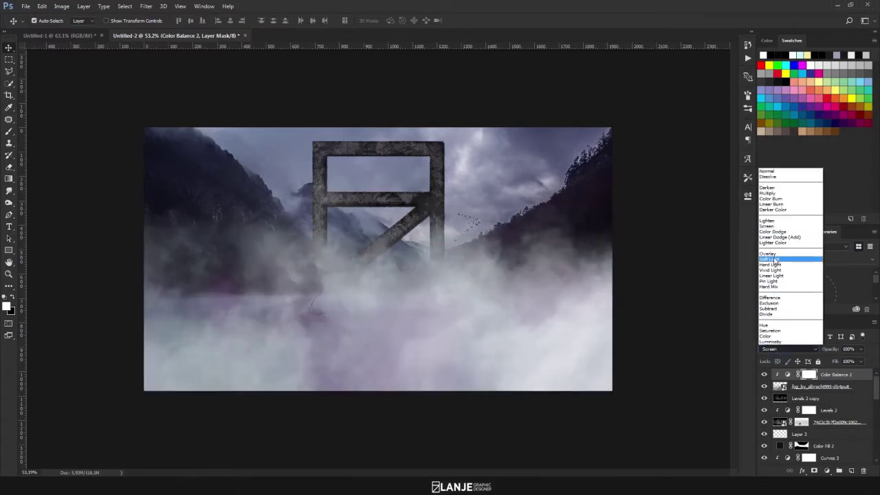
pyautogui.click(767, 277)
pyautogui.click(782, 347)
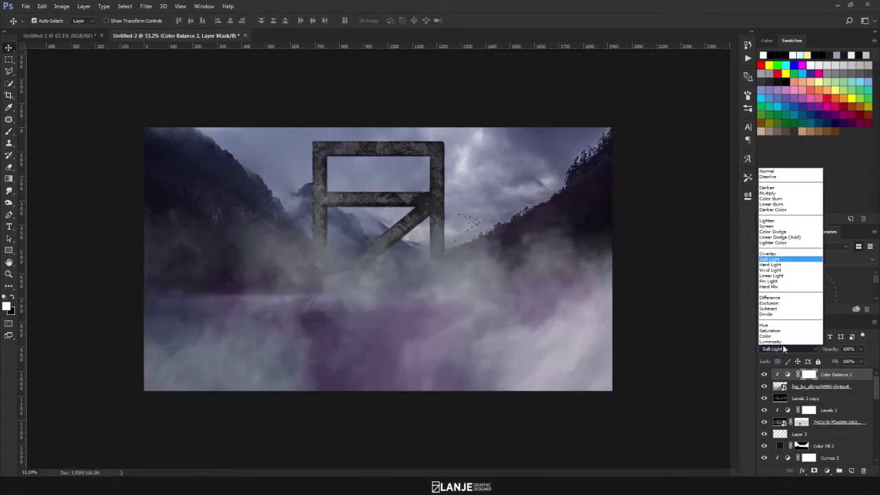
pyautogui.click(782, 347)
pyautogui.click(773, 171)
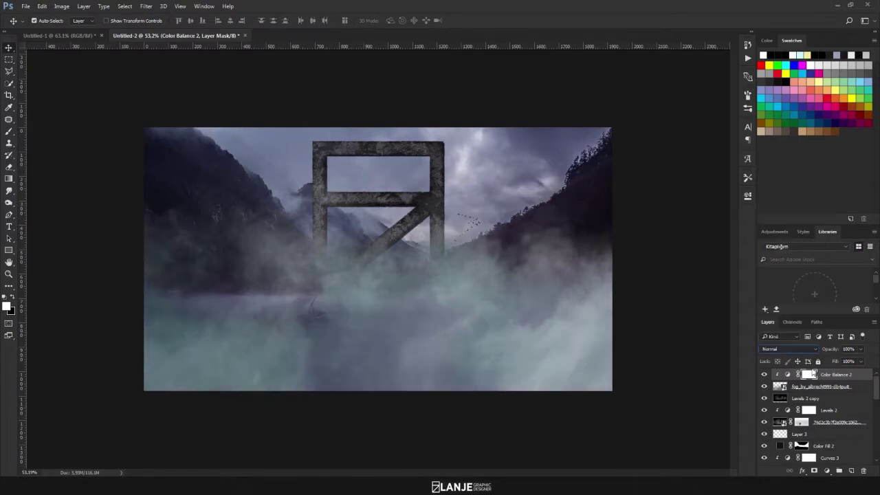
# - Set the fog layer's blend mode to Screen
pyautogui.click(853, 389)
pyautogui.click(784, 348)
pyautogui.click(766, 226)
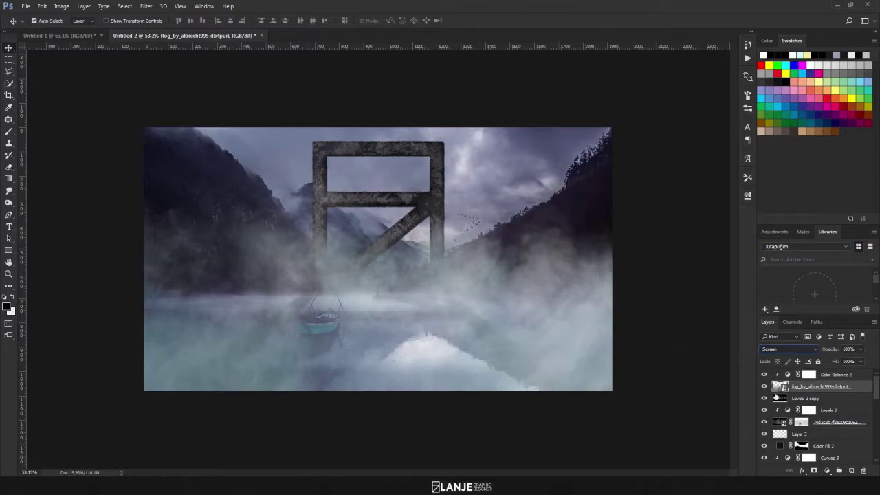
# - Lower the fog layer's opacity to 72% and add a layer mask
pyautogui.click(831, 350)
pyautogui.moveTo(824, 351); pyautogui.dragTo(819, 351)
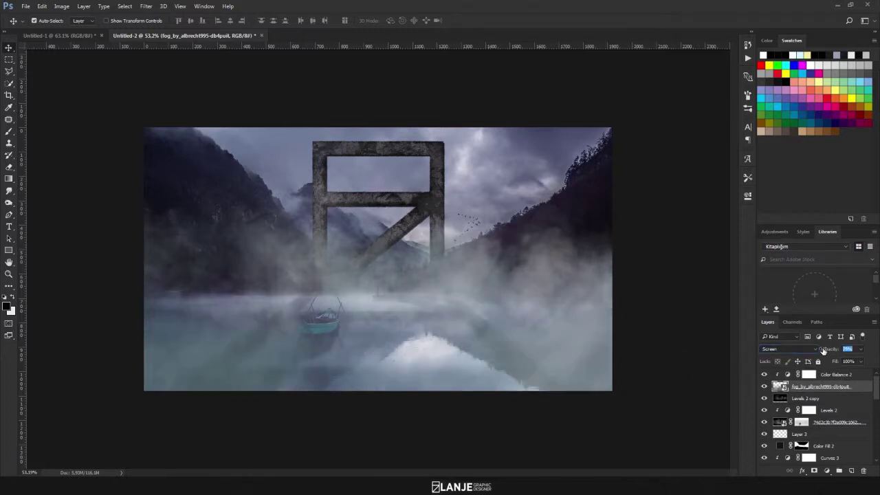
pyautogui.write('72')
pyautogui.press('Return')
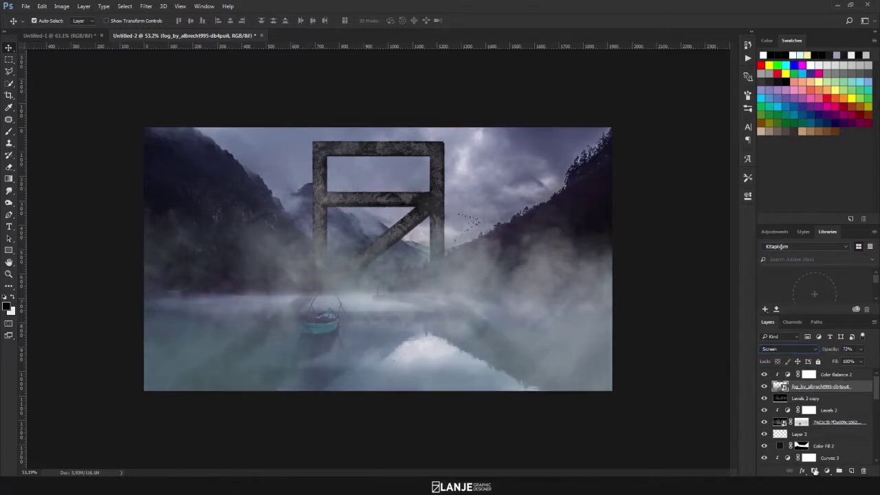
pyautogui.click(814, 472)
# - Paint black at 13% brush opacity along the bottom to softly fade the fog
pyautogui.press('b')
pyautogui.press('x')
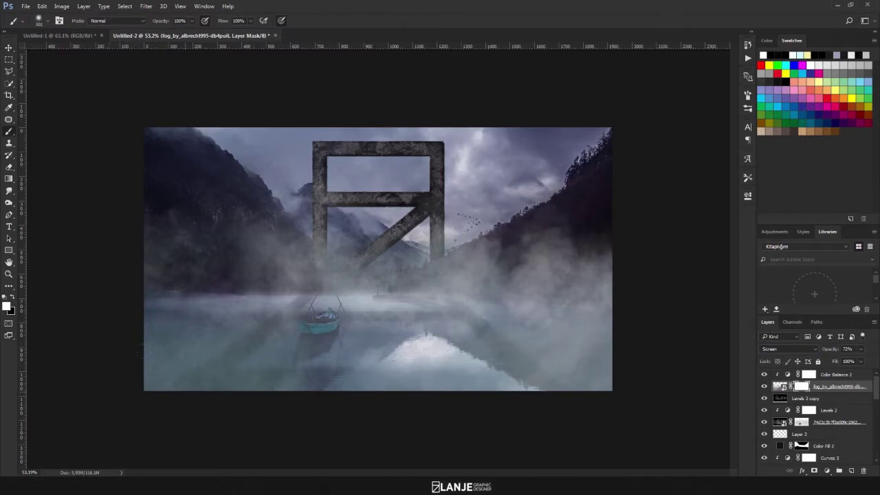
pyautogui.moveTo(159, 21); pyautogui.dragTo(142, 24)
pyautogui.click(12, 296)
pyautogui.moveTo(154, 354); pyautogui.dragTo(385, 361)
pyautogui.hotkey('ctrl', 'z')
pyautogui.moveTo(163, 26); pyautogui.dragTo(140, 25)
pyautogui.moveTo(114, 365); pyautogui.dragTo(306, 384)
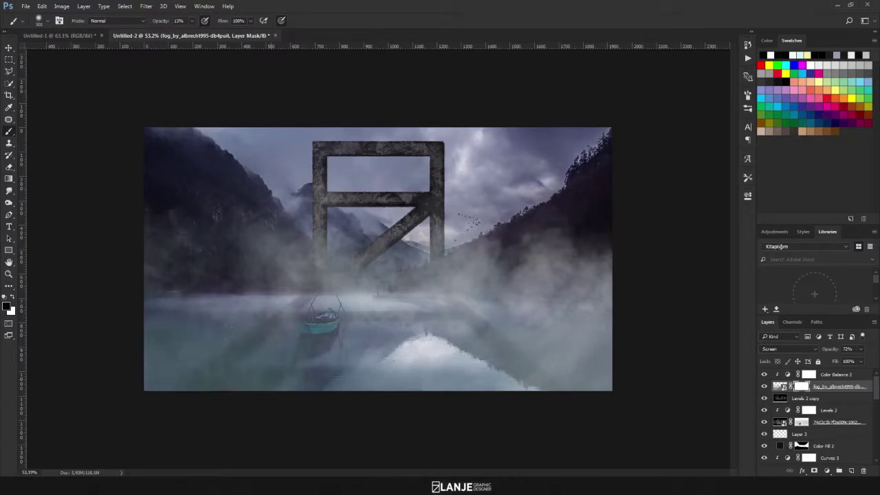
pyautogui.moveTo(474, 344); pyautogui.dragTo(598, 364)
pyautogui.moveTo(523, 374); pyautogui.dragTo(584, 386)
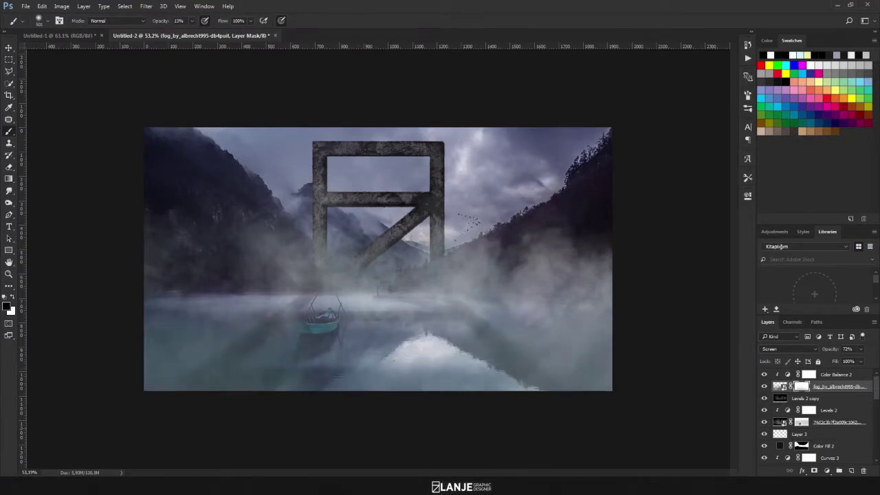
pyautogui.moveTo(282, 319); pyautogui.dragTo(301, 339)
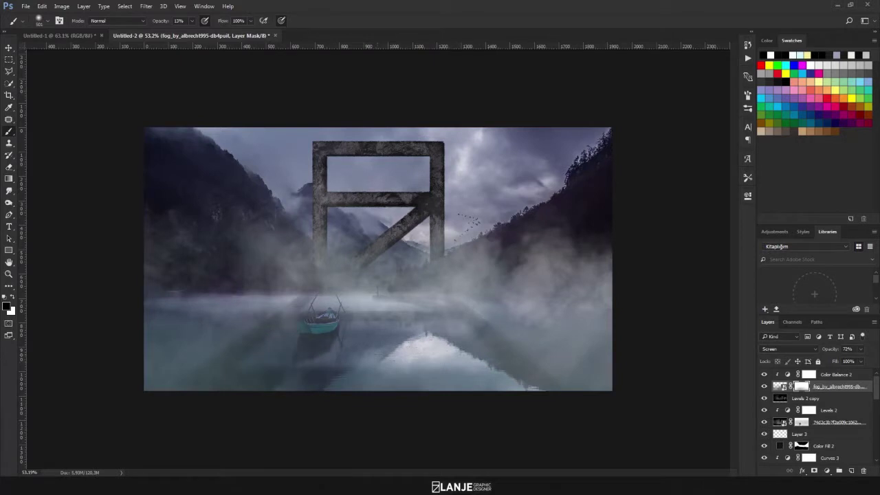
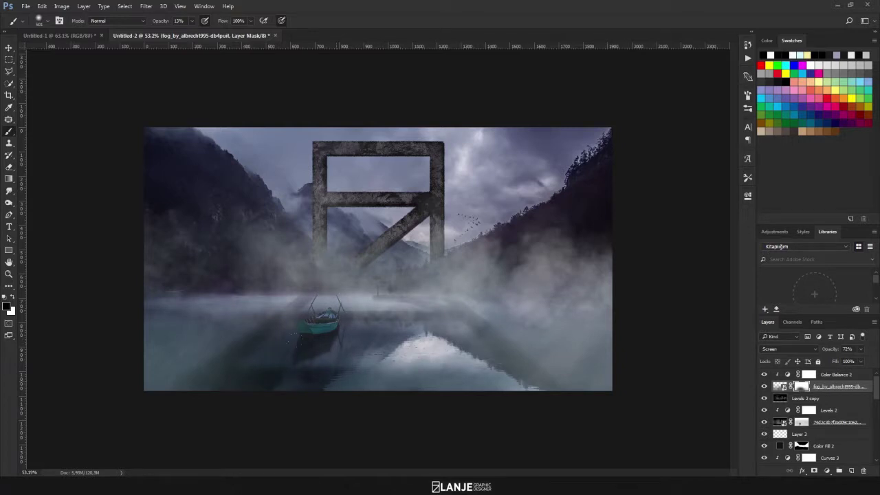
# - Paint out the lower-right fog on its mask, then toggle the fog layer to compare
pyautogui.moveTo(501, 365); pyautogui.dragTo(581, 364)
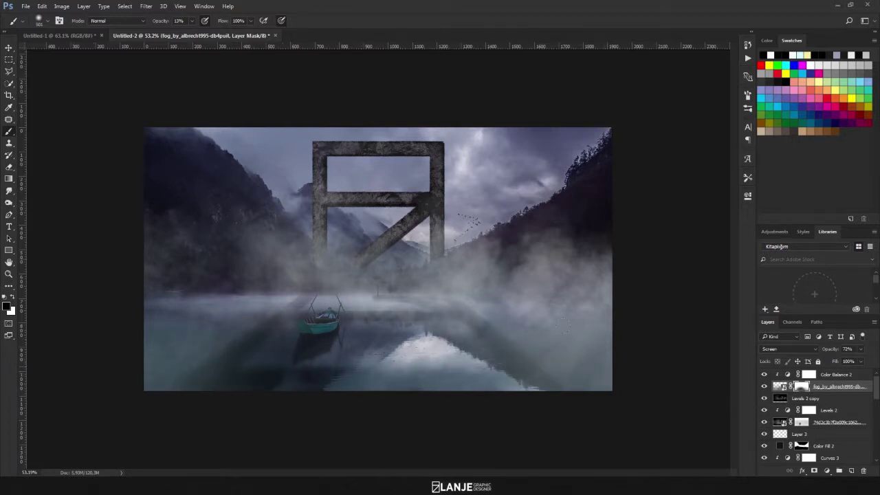
pyautogui.click(9, 48)
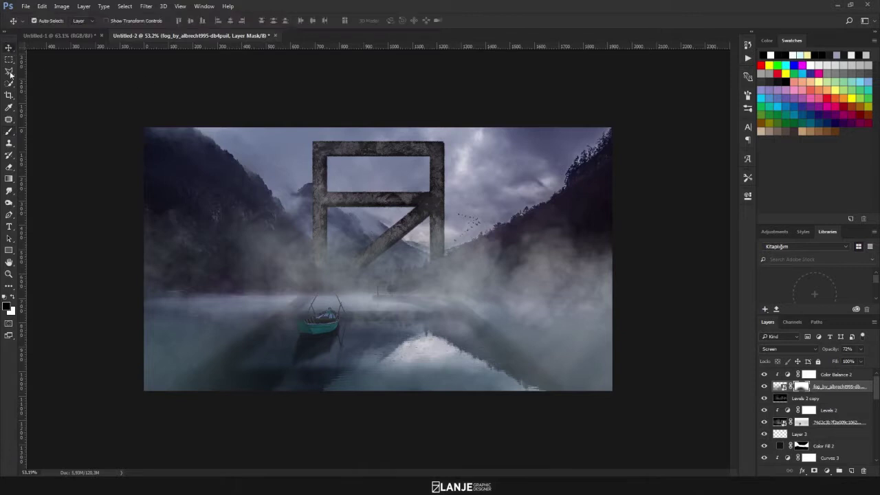
pyautogui.click(103, 150)
pyautogui.click(763, 386)
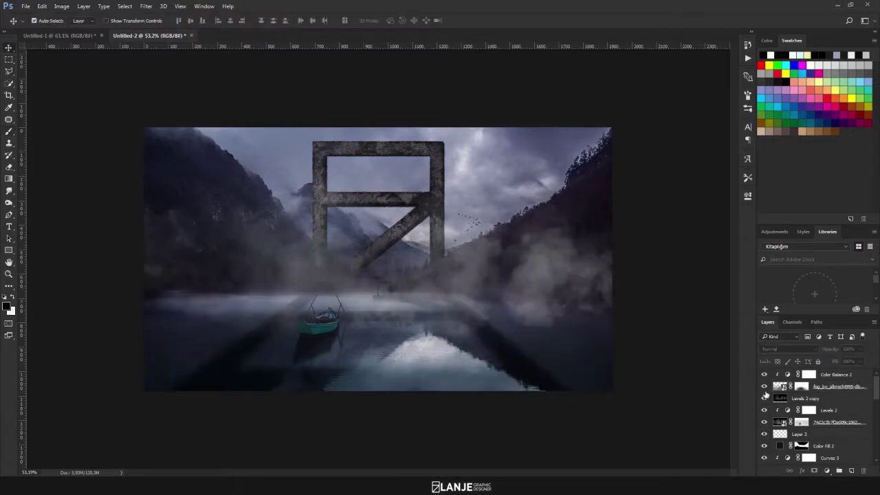
pyautogui.click(763, 386)
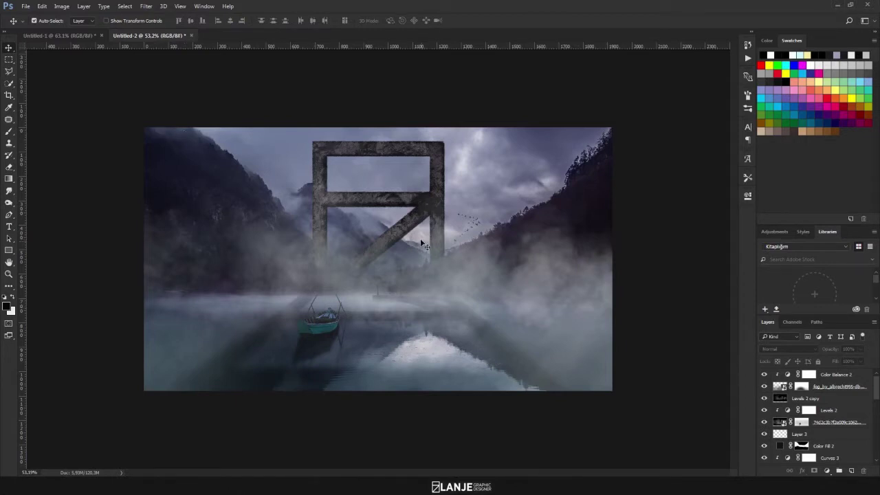
# - Add a new empty top layer and set the foreground colour to light cyan #e9fbfd
pyautogui.click(854, 462)
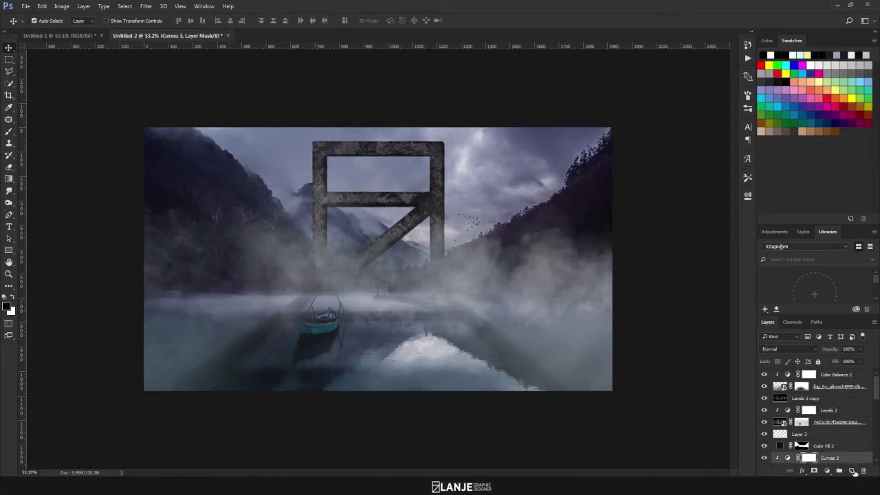
pyautogui.click(863, 462)
pyautogui.click(852, 471)
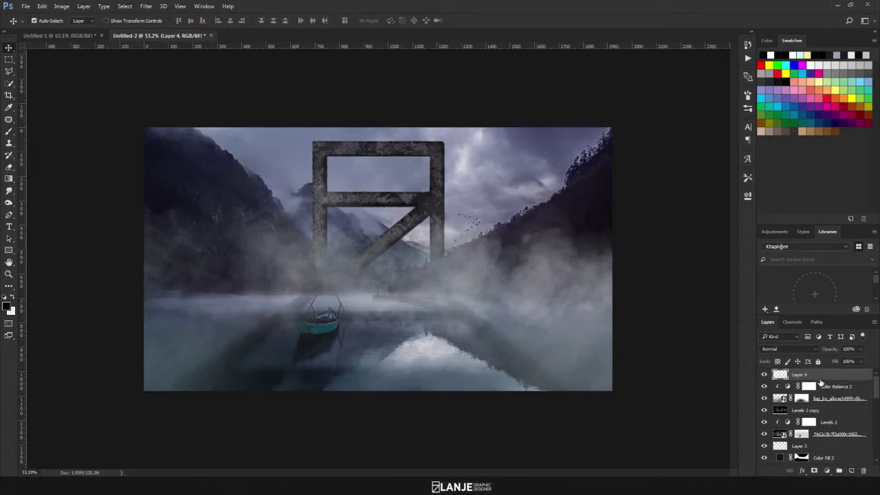
pyautogui.click(7, 307)
pyautogui.moveTo(597, 232); pyautogui.dragTo(514, 199)
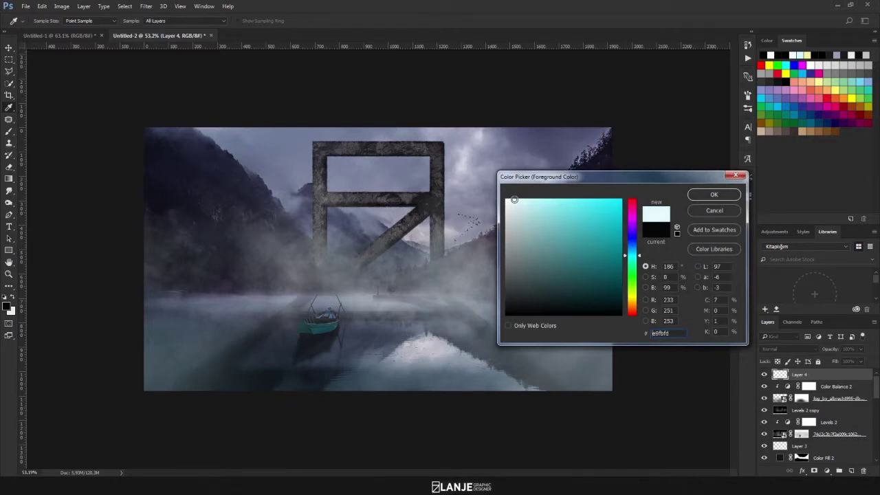
pyautogui.click(712, 195)
# - Paint one large soft glow at the canvas centre with a 1167 px brush
pyautogui.press('v')
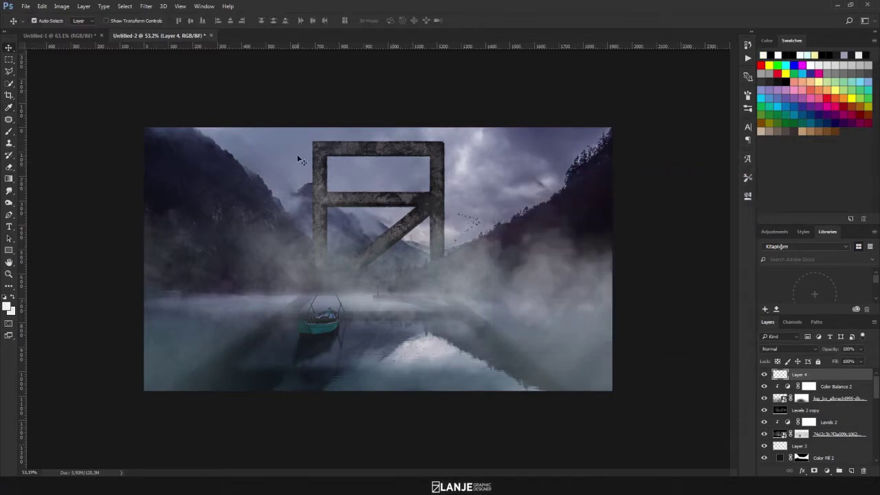
pyautogui.click(9, 133)
pyautogui.moveTo(438, 215); pyautogui.dragTo(464, 227)
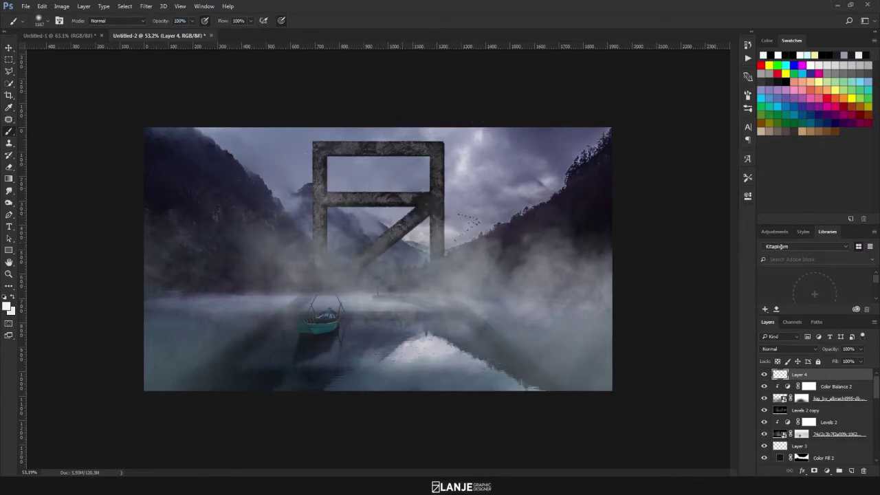
pyautogui.click(378, 226)
# - Shift the glow slightly right and scale it to about 104%, nudged into place
pyautogui.press('v')
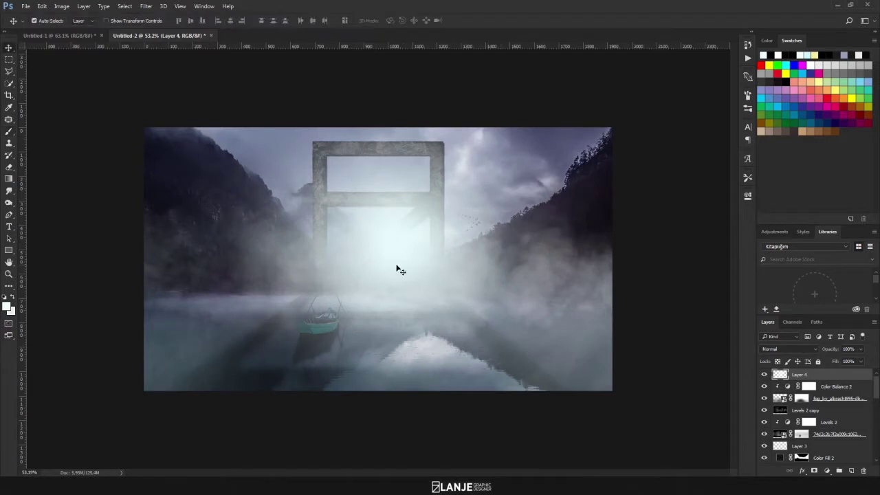
pyautogui.moveTo(398, 268); pyautogui.dragTo(408, 257)
pyautogui.hotkey('ctrl', 't')
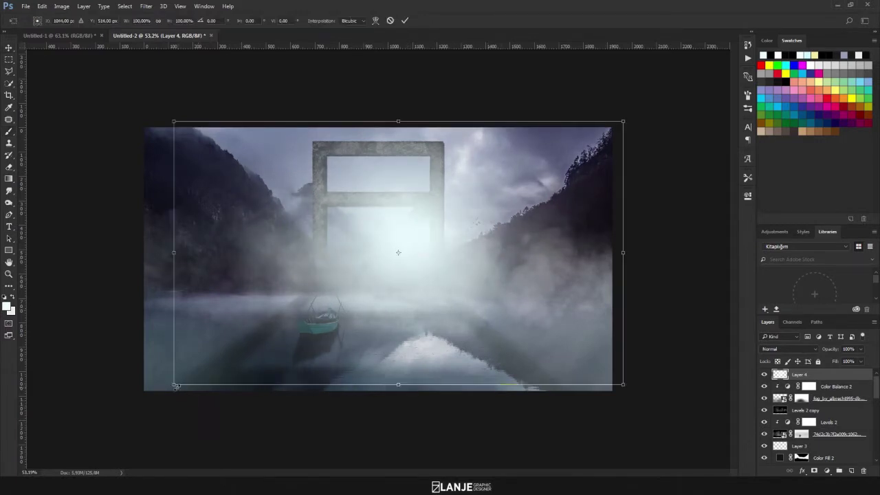
pyautogui.moveTo(175, 386); pyautogui.dragTo(164, 391)
pyautogui.moveTo(368, 303); pyautogui.dragTo(372, 308)
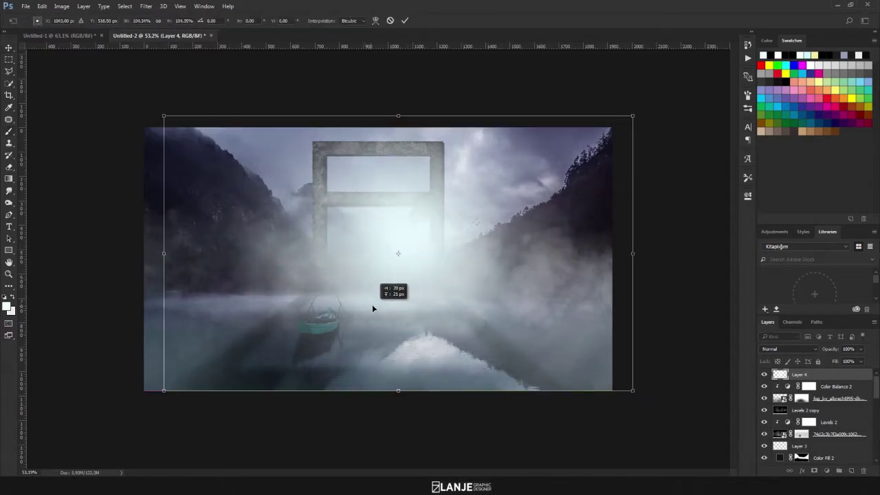
pyautogui.press('Return')
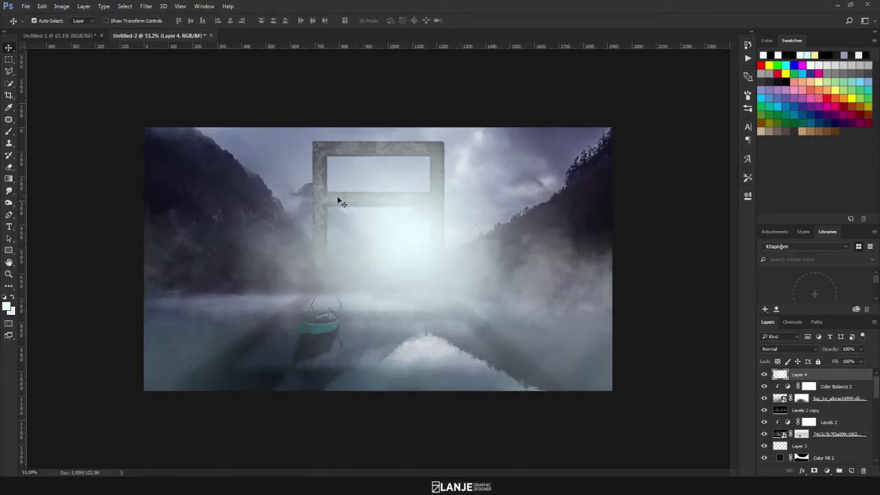
# - Select the lanje copy group and gölge shadow layer and duplicate them
pyautogui.scroll(-2, 826, 404)
pyautogui.scroll(-3, 817, 412)
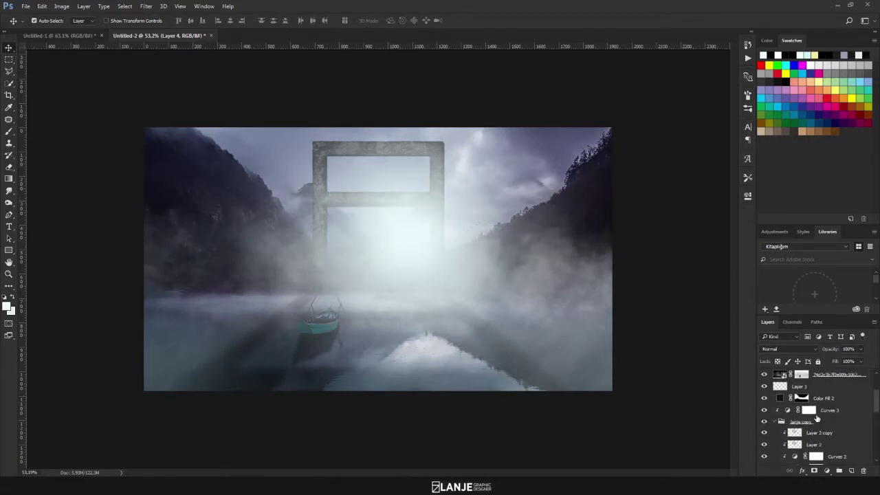
pyautogui.click(773, 422)
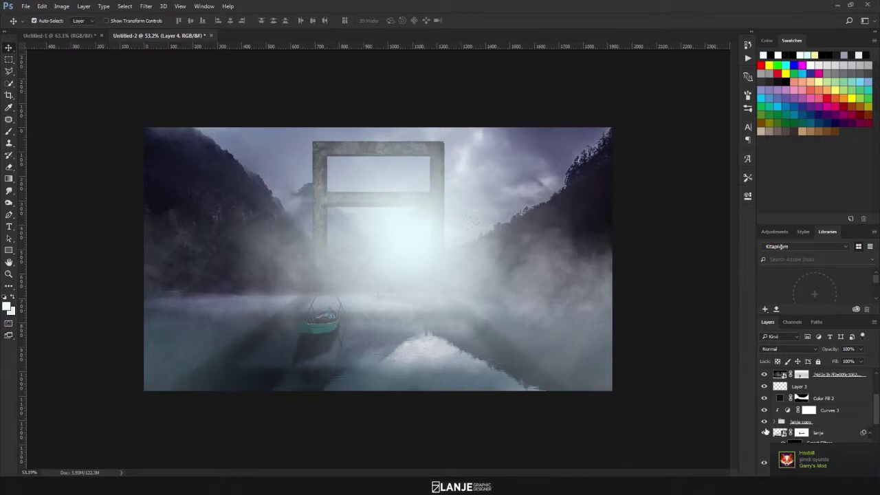
pyautogui.click(774, 422)
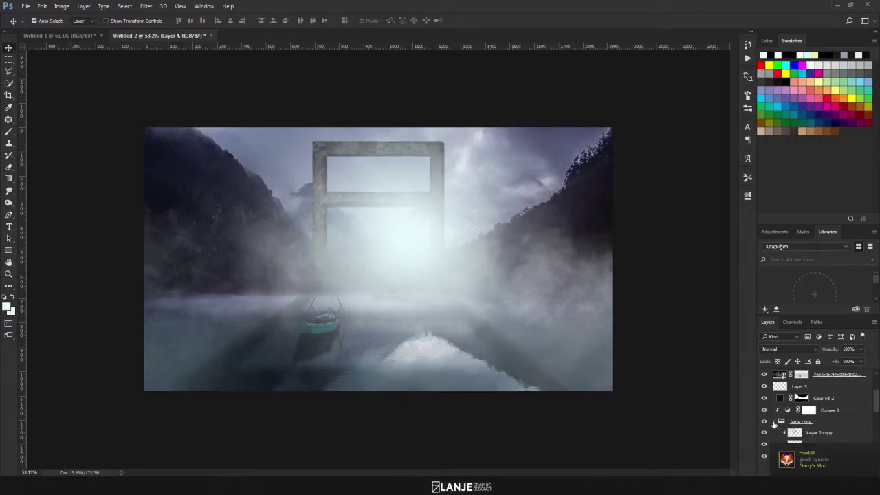
pyautogui.click(774, 422)
pyautogui.click(800, 422)
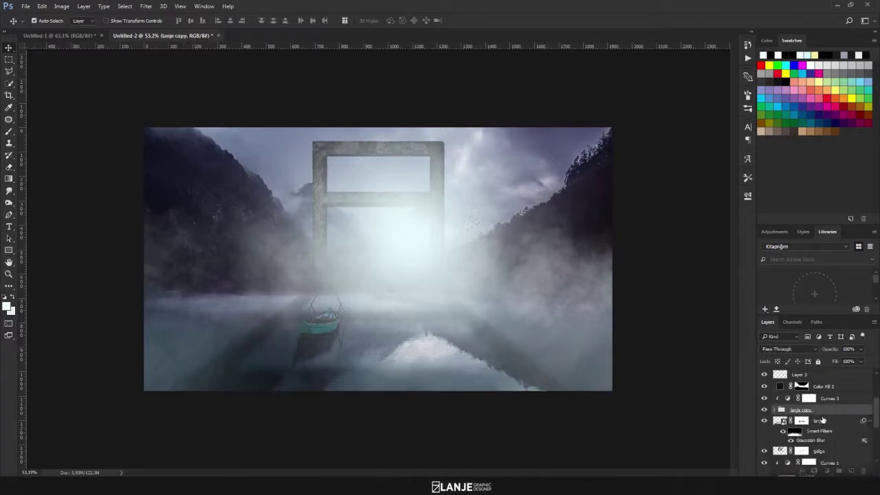
pyautogui.scroll(-1, 817, 426)
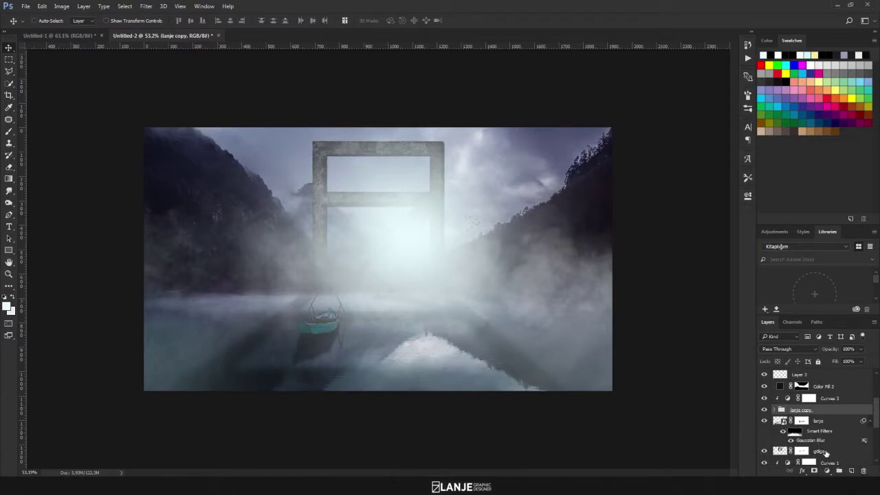
pyautogui.keyDown('ctrl'); pyautogui.click(826, 453); pyautogui.keyUp('ctrl')
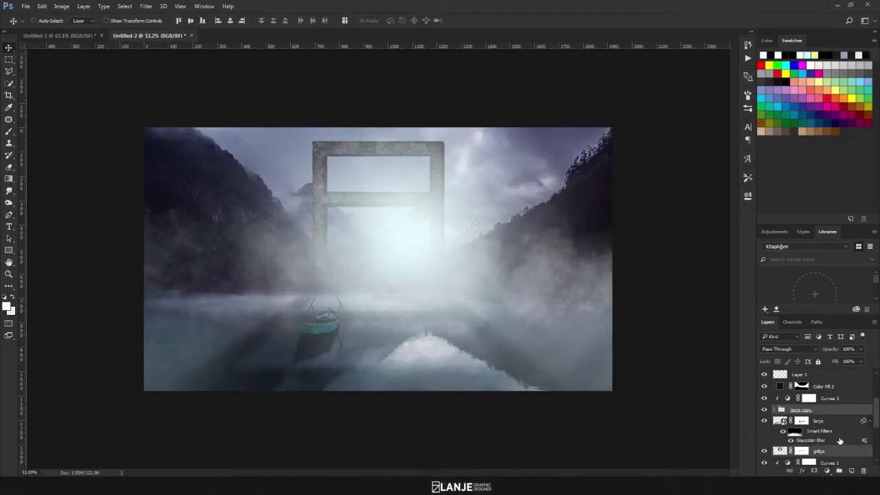
pyautogui.hotkey('ctrl', 'j')
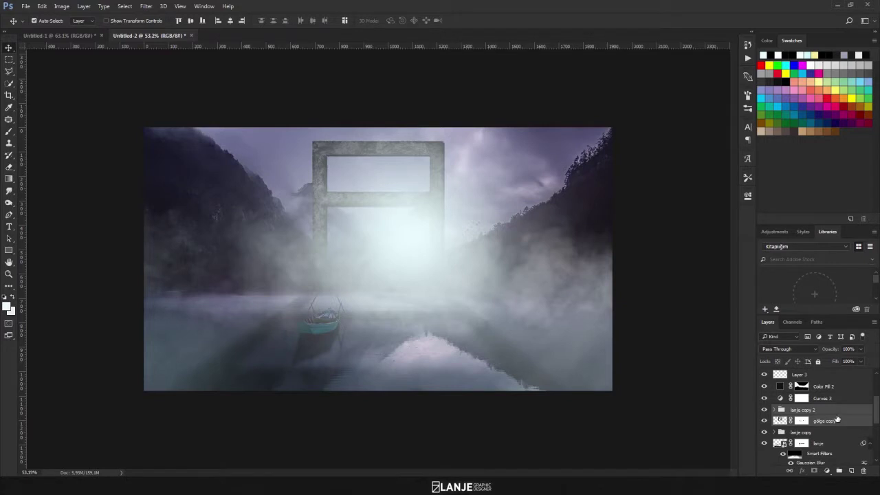
# - Group the duplicates into Group 1, convert it to a smart object, and load its outline
pyautogui.click(840, 469)
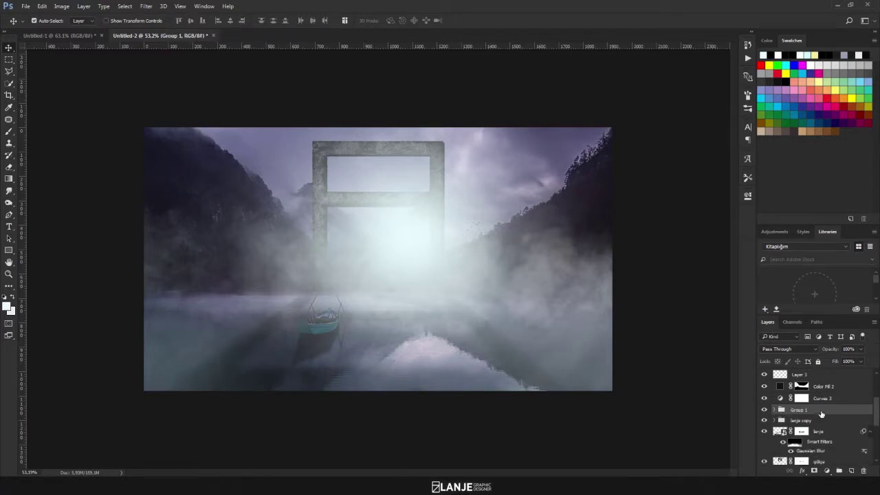
pyautogui.rightClick(821, 413)
pyautogui.click(790, 210)
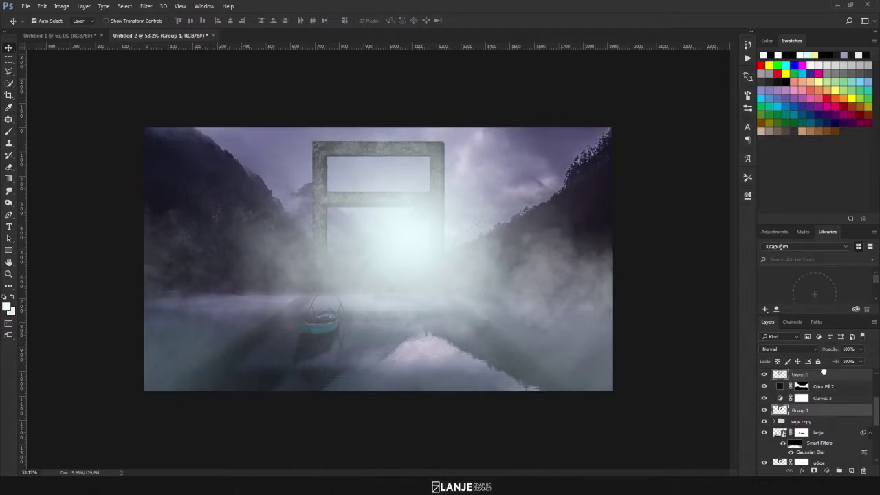
pyautogui.keyDown('ctrl'); pyautogui.click(779, 409); pyautogui.keyUp('ctrl')
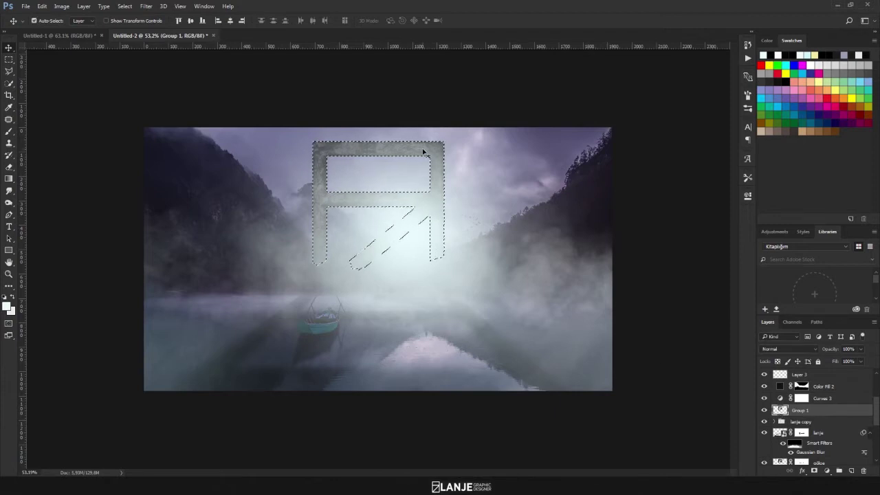
# - Mask the Layer 4 glow with the monument selection and invert the mask
pyautogui.press('ctrl')
pyautogui.scroll(3, 837, 407)
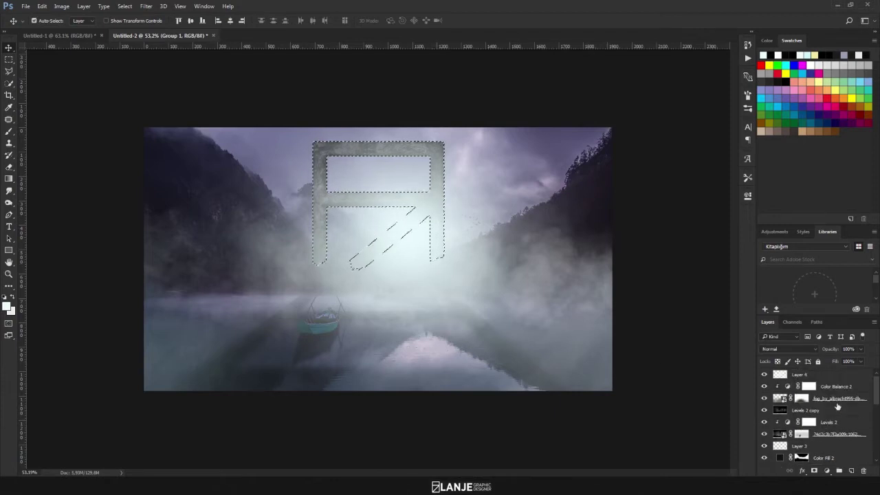
pyautogui.click(811, 376)
pyautogui.click(814, 471)
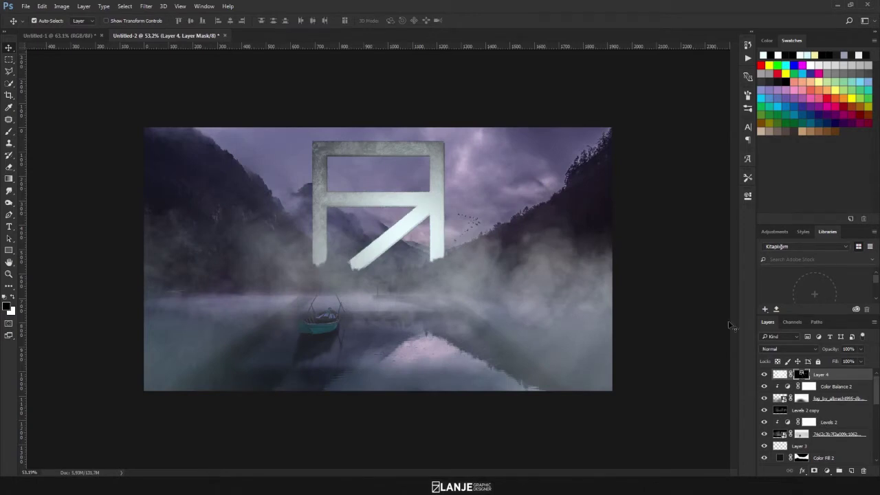
pyautogui.click(204, 6)
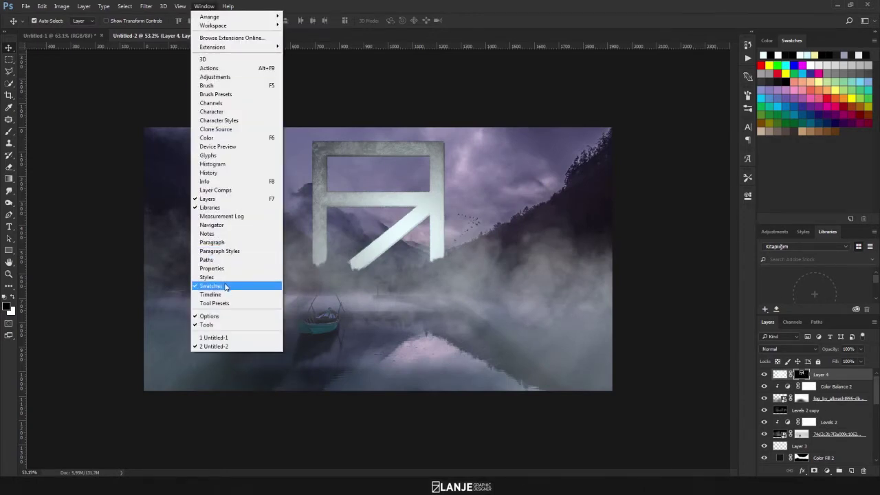
pyautogui.click(217, 269)
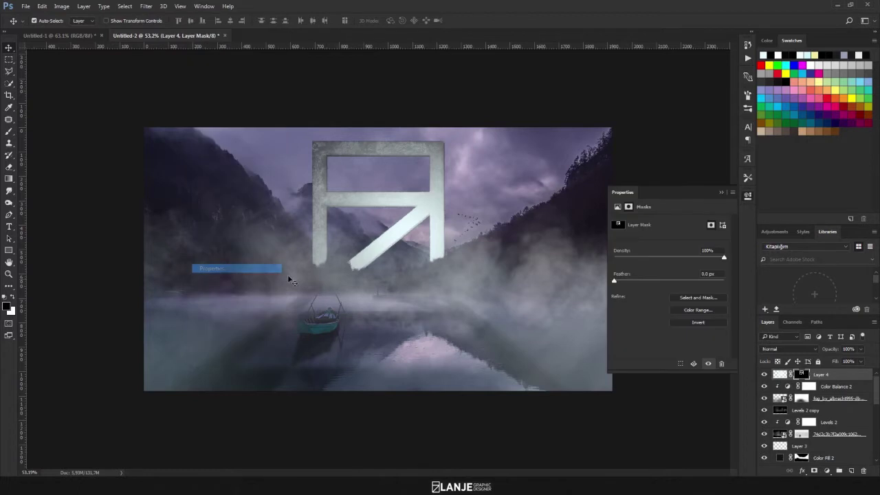
pyautogui.click(688, 323)
pyautogui.click(721, 193)
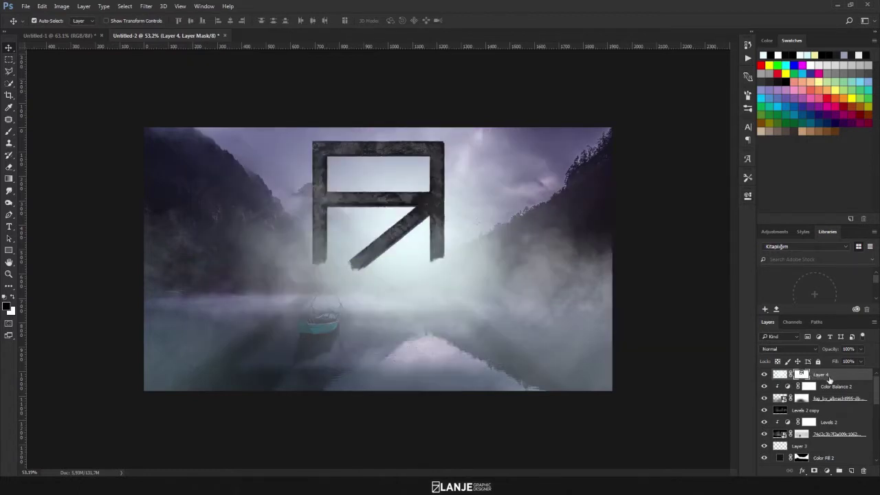
# - Ungroup Group 1 and clip Curves 3 to the layer beneath it
pyautogui.scroll(-2, 826, 435)
pyautogui.scroll(-2, 827, 435)
pyautogui.click(823, 436)
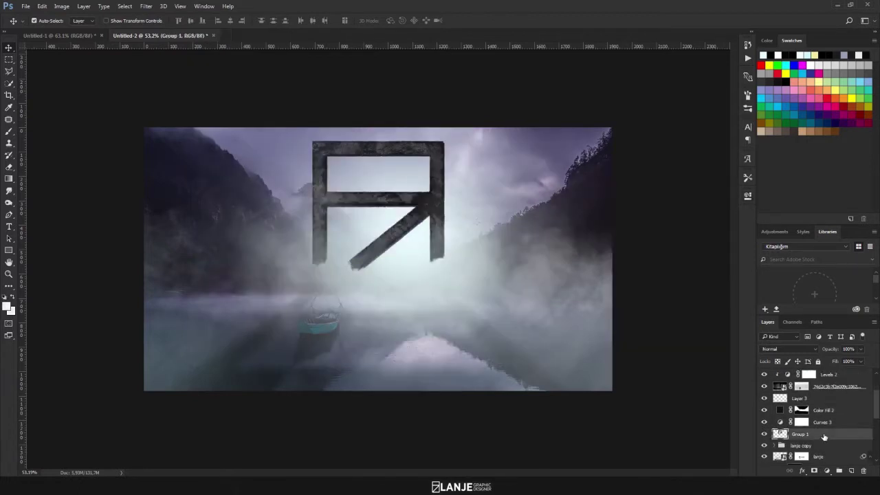
pyautogui.press('Delete')
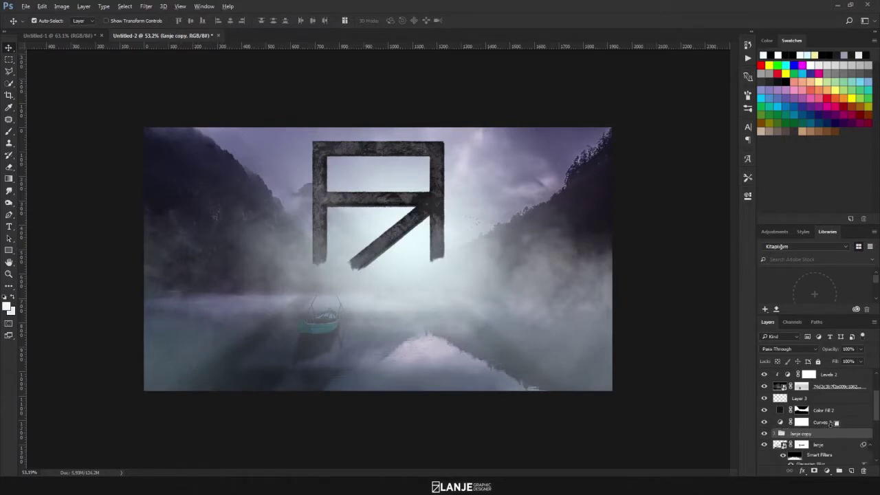
pyautogui.keyDown('alt'); pyautogui.click(833, 426); pyautogui.keyUp('alt')
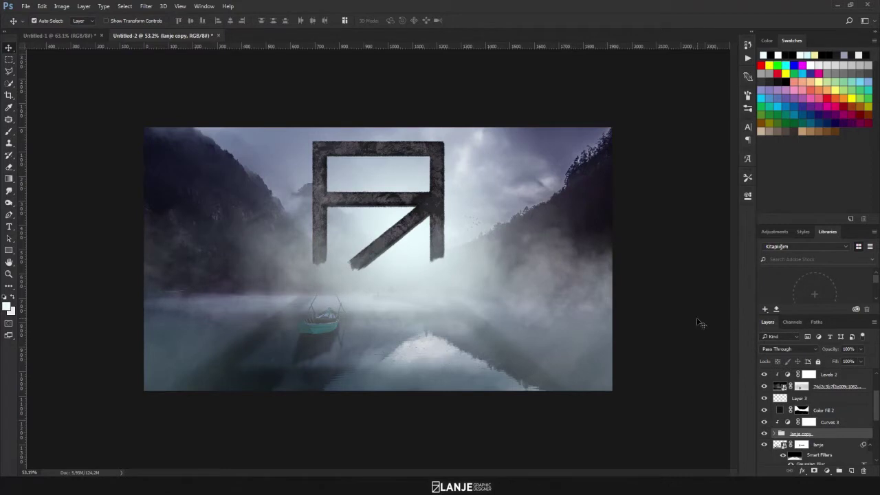
# - Add a new Layer 4 with a layer mask at the top of the stack
pyautogui.scroll(5, 818, 413)
pyautogui.click(831, 378)
pyautogui.hotkey('ctrl', 'shift', 'alt', 'n')
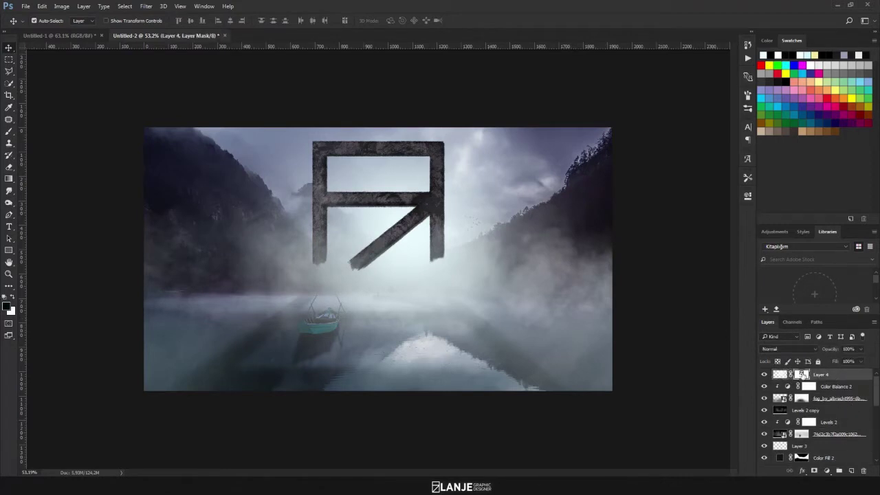
pyautogui.hotkey('ctrl', '+')
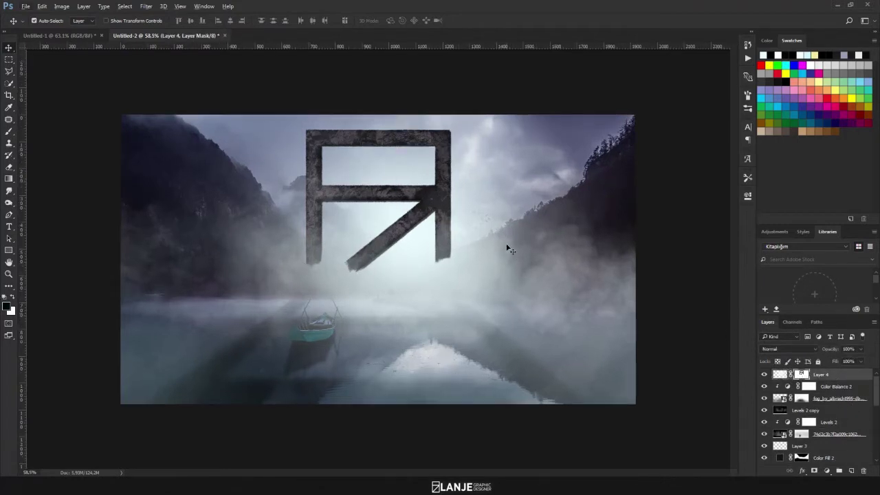
# - Brush fog over the R's base and diagonal on the mask, thinning it at right and lower right
pyautogui.press('b')
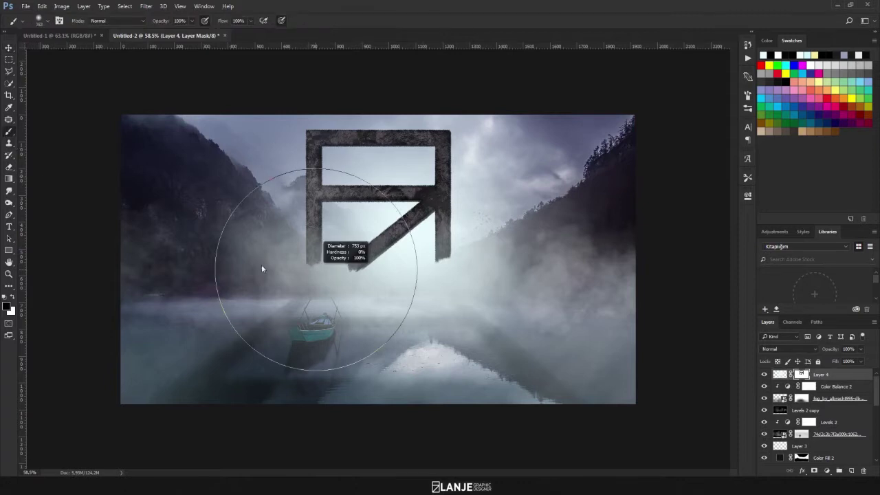
pyautogui.moveTo(306, 254)
pyautogui.mouseDown()
pyautogui.moveTo(371, 323)
pyautogui.moveTo(529, 226)
pyautogui.mouseUp()
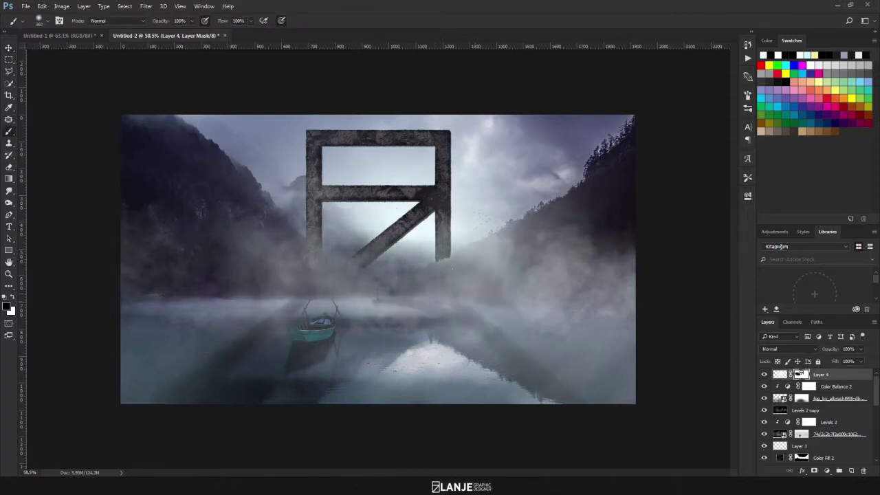
pyautogui.moveTo(365, 237); pyautogui.dragTo(264, 216)
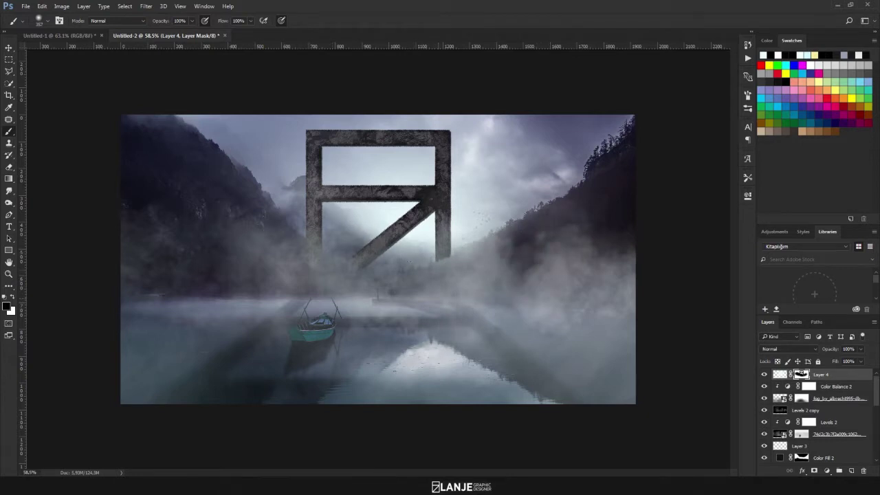
pyautogui.moveTo(467, 251); pyautogui.dragTo(526, 213)
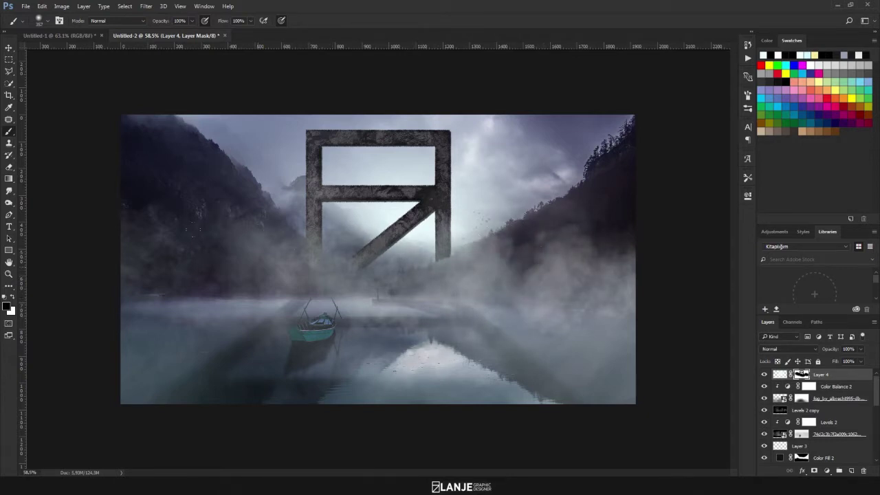
pyautogui.moveTo(531, 332); pyautogui.dragTo(343, 385)
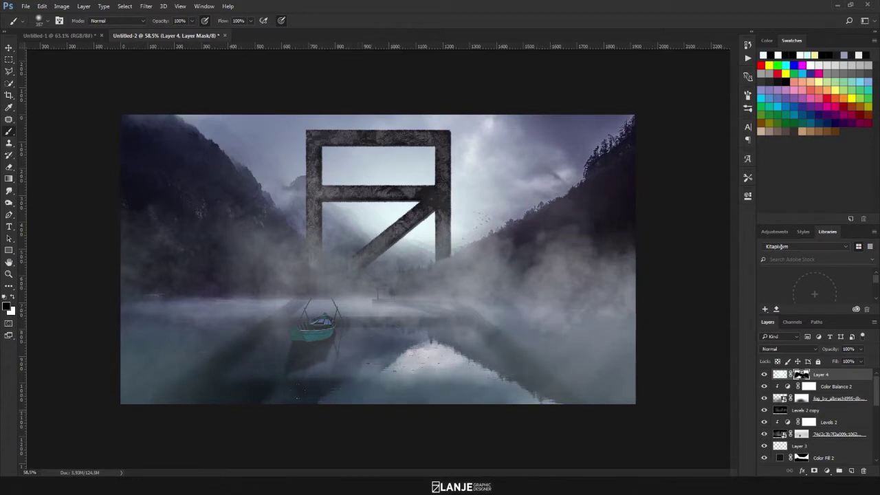
# - Blend Layer 4 as Screen at 57% opacity, comparing with it hidden
pyautogui.click(786, 348)
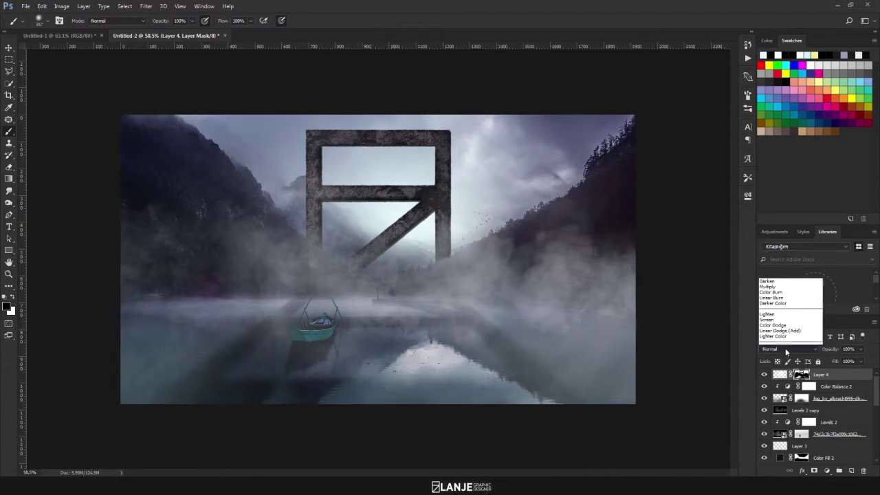
pyautogui.click(783, 348)
pyautogui.click(779, 351)
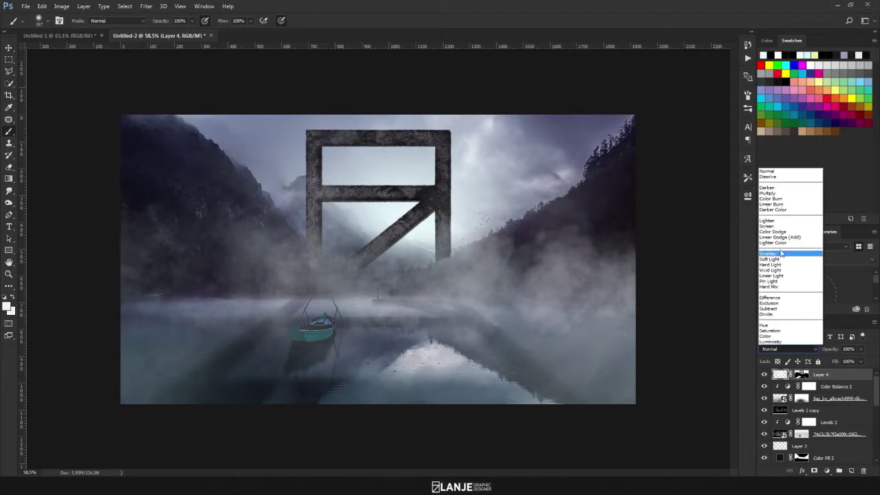
pyautogui.click(775, 228)
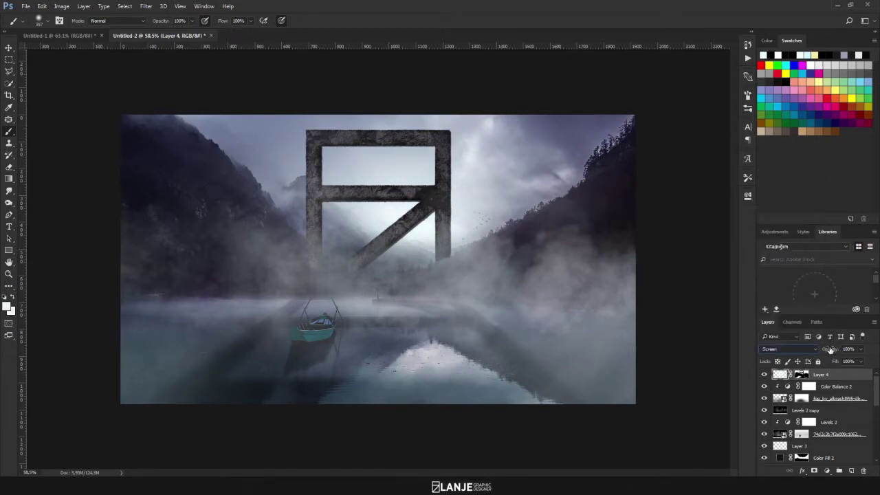
pyautogui.moveTo(827, 349); pyautogui.dragTo(817, 351)
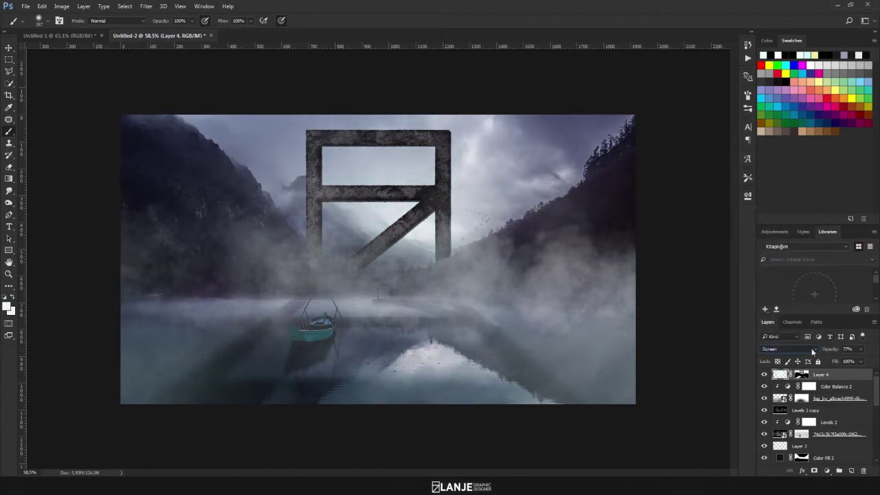
pyautogui.click(763, 374)
pyautogui.moveTo(828, 349); pyautogui.dragTo(818, 351)
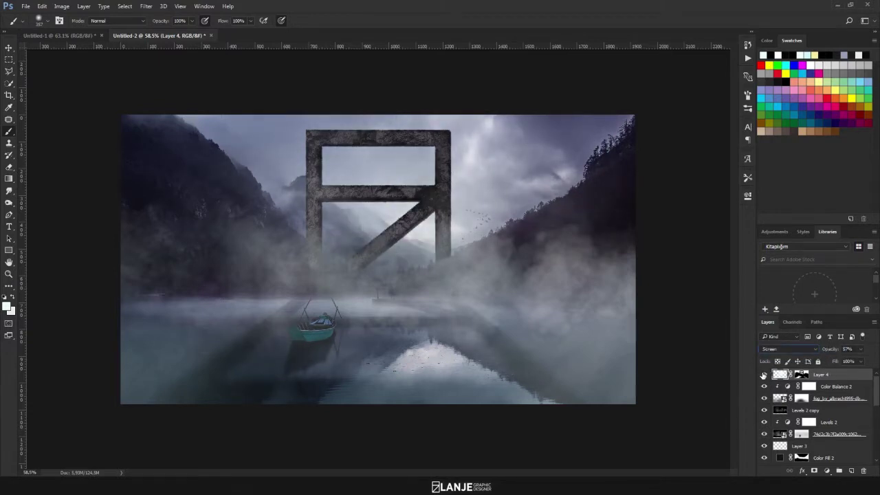
pyautogui.click(763, 374)
# - Target Layer 4's mask and check which layers lie under the boat
pyautogui.click(801, 374)
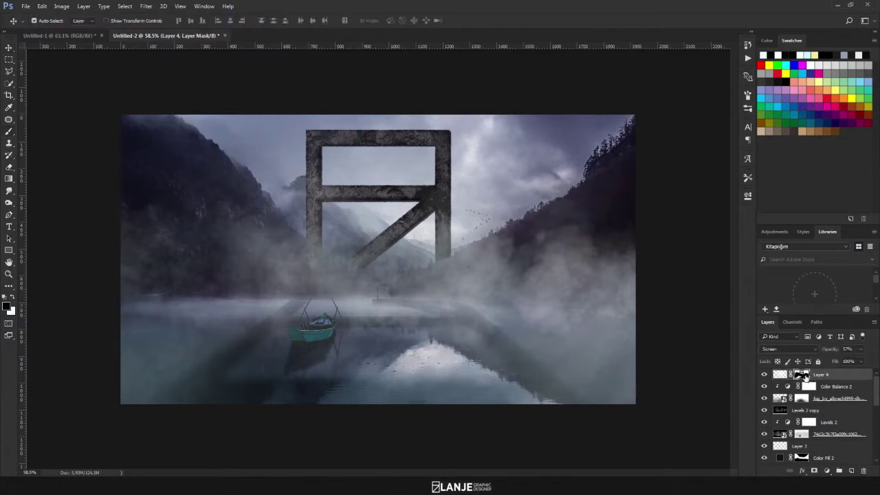
pyautogui.click(11, 48)
pyautogui.rightClick(299, 333)
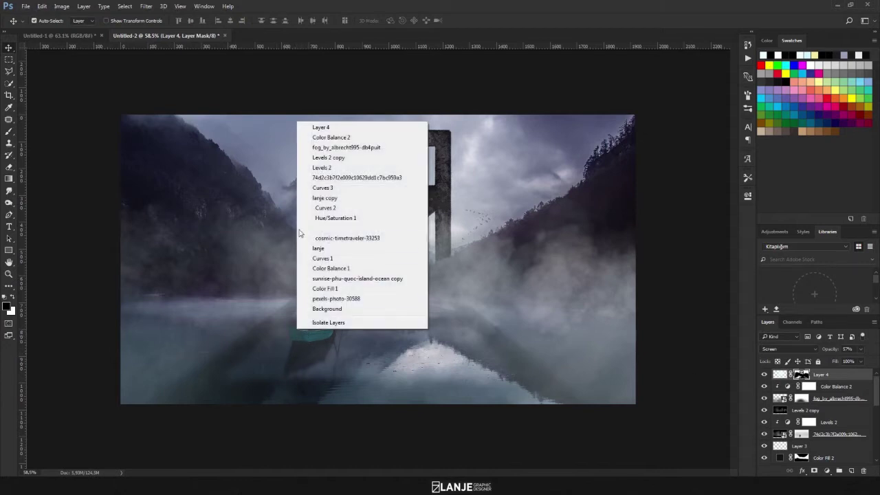
pyautogui.press('Escape')
# - Clear the fog off the boat with a 100 px brush on the mask
pyautogui.click(8, 131)
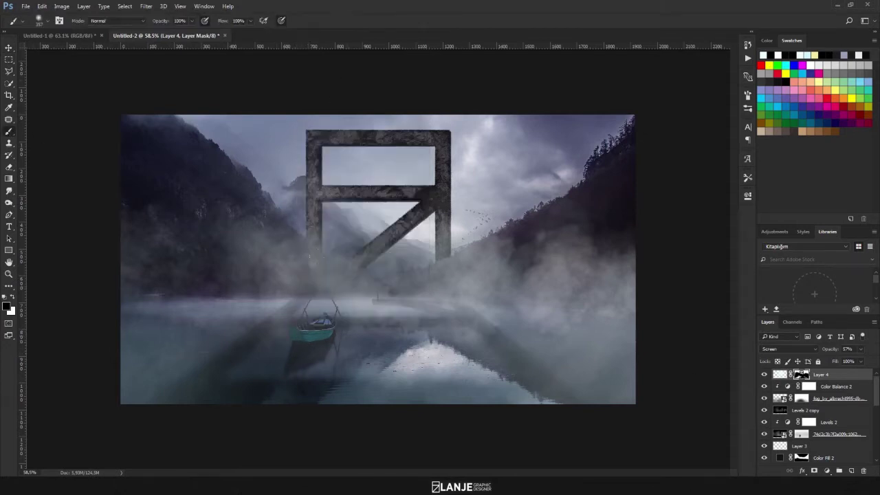
pyautogui.rightClick(353, 288)
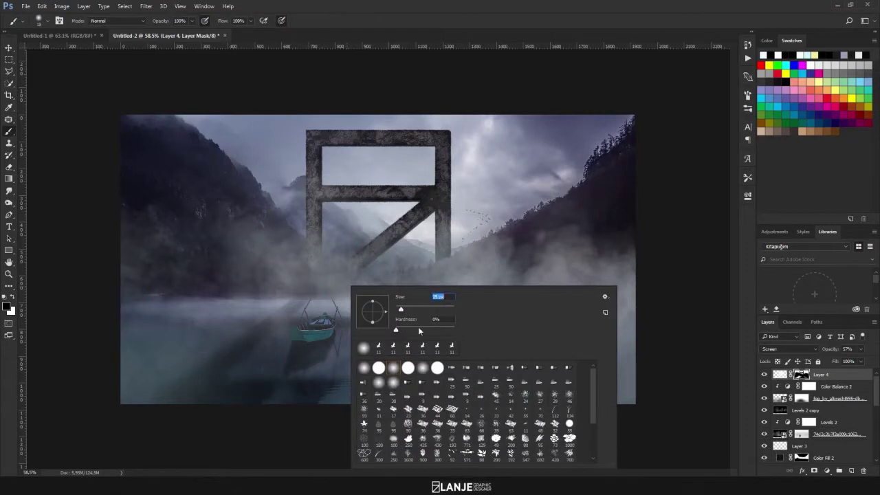
pyautogui.press('Return')
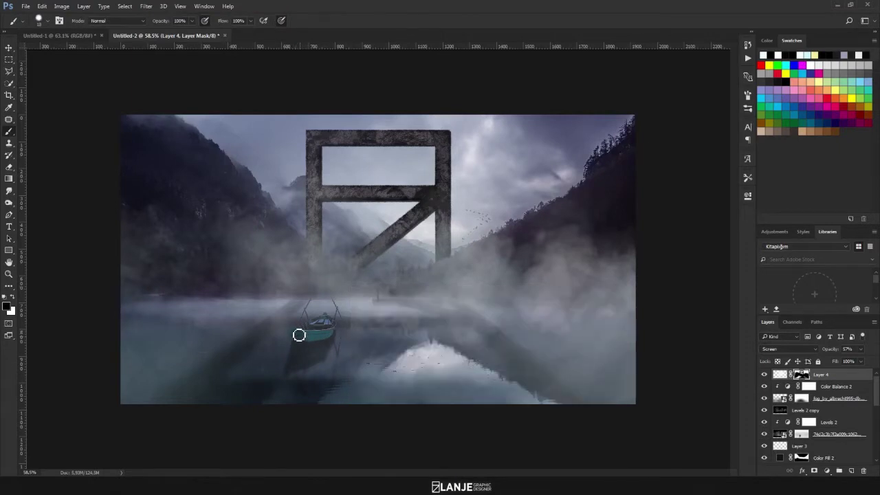
pyautogui.keyDown('alt'); pyautogui.rightClick(299, 335); pyautogui.keyUp('alt')
pyautogui.keyDown('alt'); pyautogui.rightClick(312, 347); pyautogui.keyUp('alt')
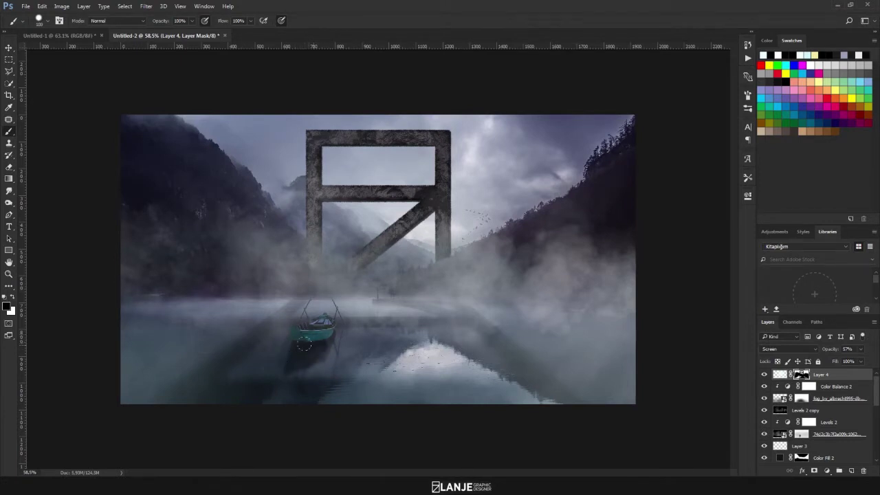
pyautogui.rightClick(290, 349)
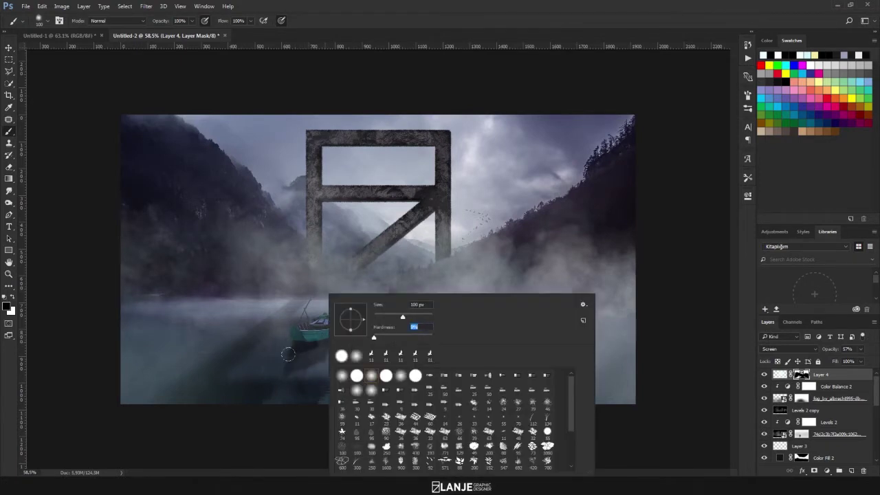
pyautogui.press('Return')
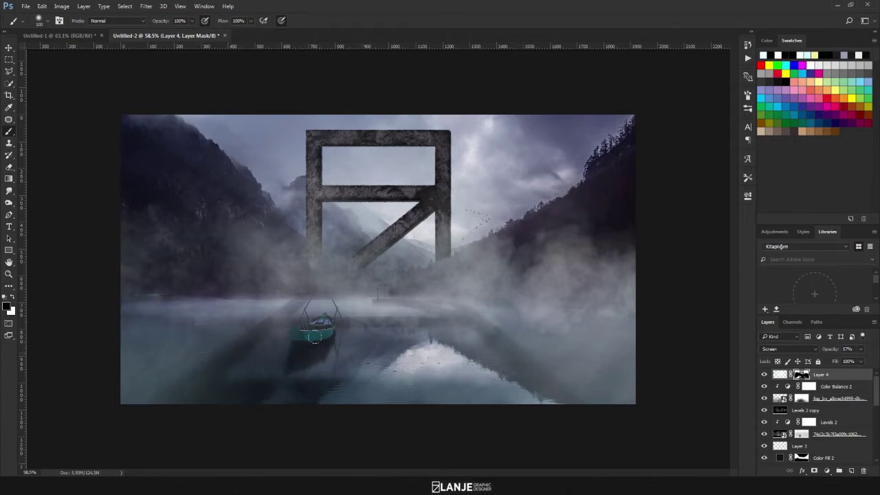
pyautogui.moveTo(314, 335); pyautogui.dragTo(294, 345)
pyautogui.click(9, 47)
pyautogui.click(82, 131)
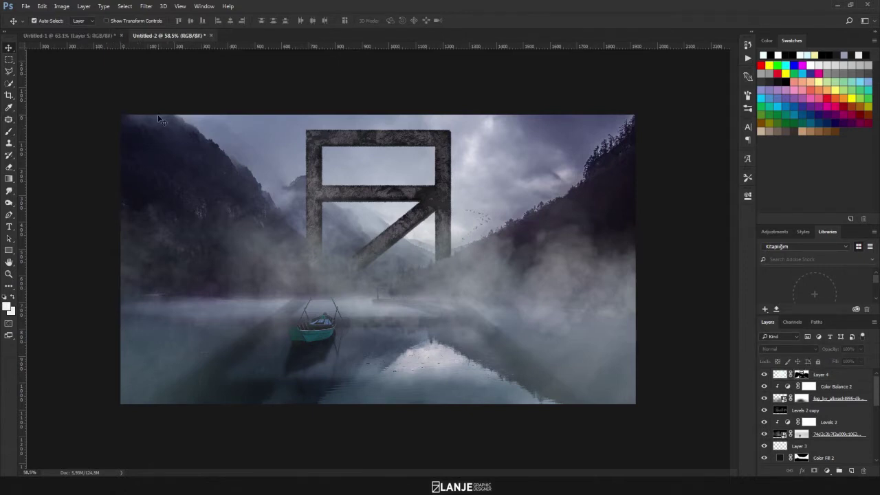
# - Stamp all visible layers into a new Layer 5 and open it in Camera Raw
pyautogui.click(845, 377)
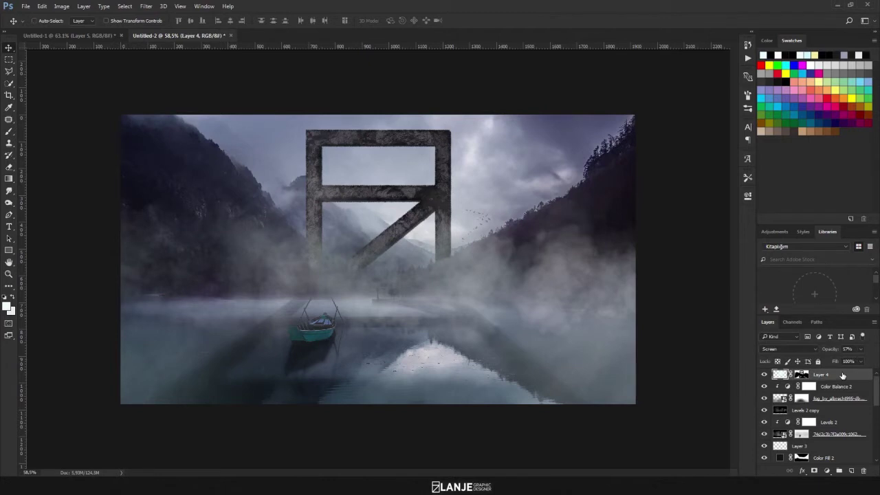
pyautogui.hotkey('ctrl', 'shift', 'alt', 'e')
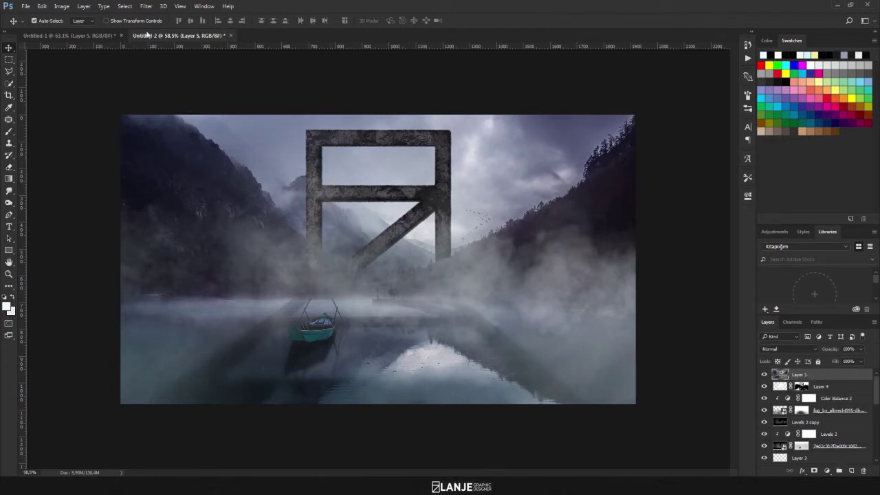
pyautogui.click(147, 7)
pyautogui.click(175, 60)
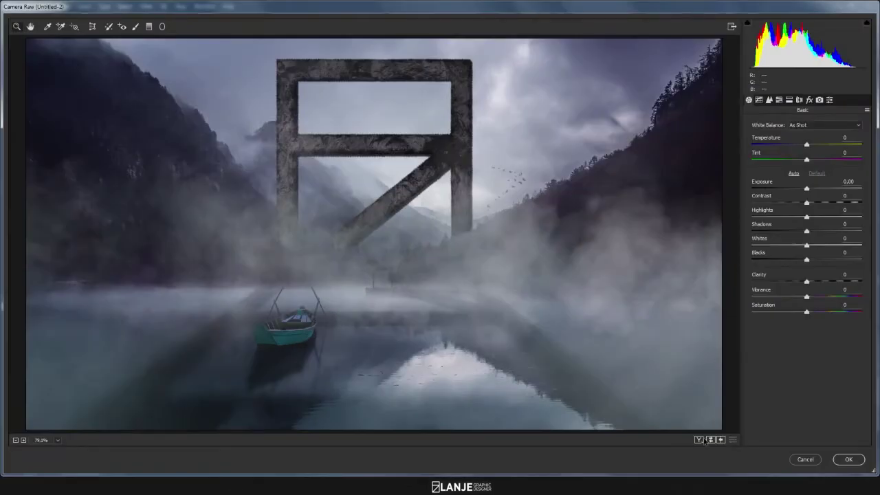
pyautogui.keyDown('alt'); pyautogui.click(349, 311); pyautogui.keyUp('alt')
pyautogui.keyDown('alt'); pyautogui.click(354, 313); pyautogui.keyUp('alt')
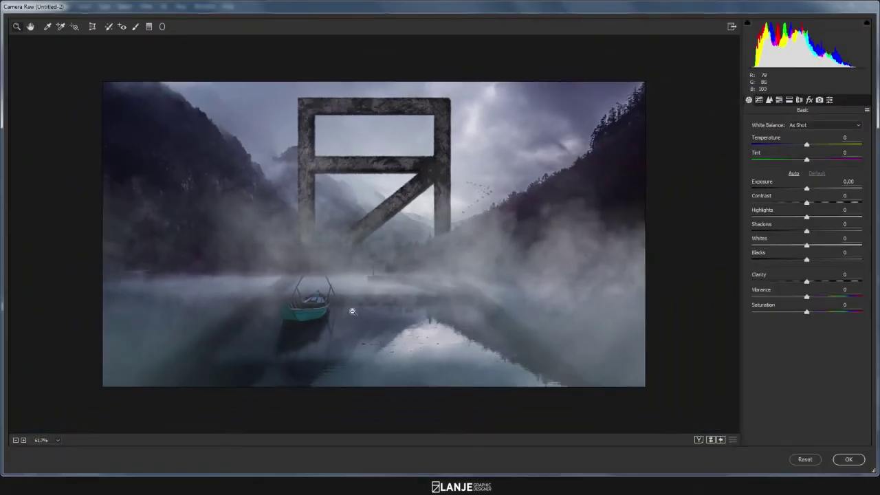
# - Warm the temperature, cut contrast to about -28, brighten whites, desaturate, and apply the grade
pyautogui.moveTo(806, 145); pyautogui.dragTo(816, 160)
pyautogui.click(807, 160)
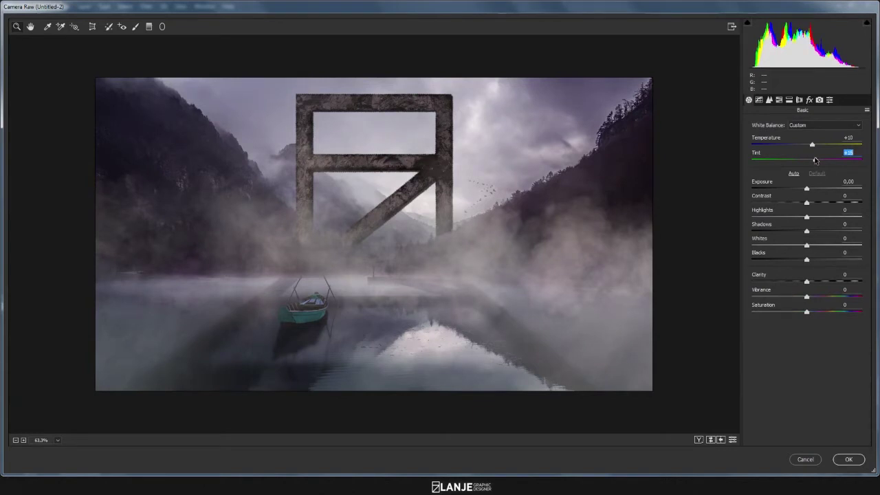
pyautogui.moveTo(806, 202)
pyautogui.mouseDown()
pyautogui.moveTo(790, 200)
pyautogui.moveTo(818, 191)
pyautogui.moveTo(798, 192)
pyautogui.mouseUp()
pyautogui.moveTo(797, 206)
pyautogui.mouseDown()
pyautogui.moveTo(788, 205)
pyautogui.moveTo(802, 220)
pyautogui.moveTo(792, 232)
pyautogui.moveTo(754, 218)
pyautogui.moveTo(860, 217)
pyautogui.mouseUp()
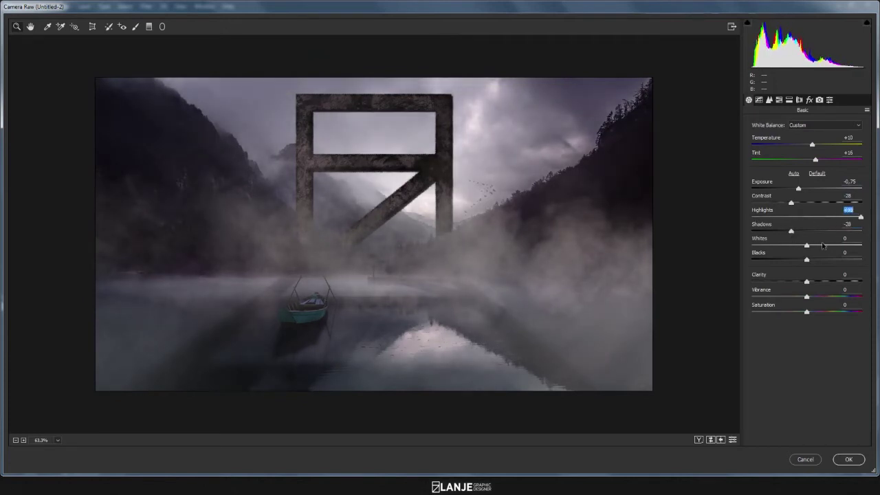
pyautogui.moveTo(806, 246)
pyautogui.mouseDown()
pyautogui.moveTo(841, 243)
pyautogui.moveTo(790, 262)
pyautogui.moveTo(785, 281)
pyautogui.mouseUp()
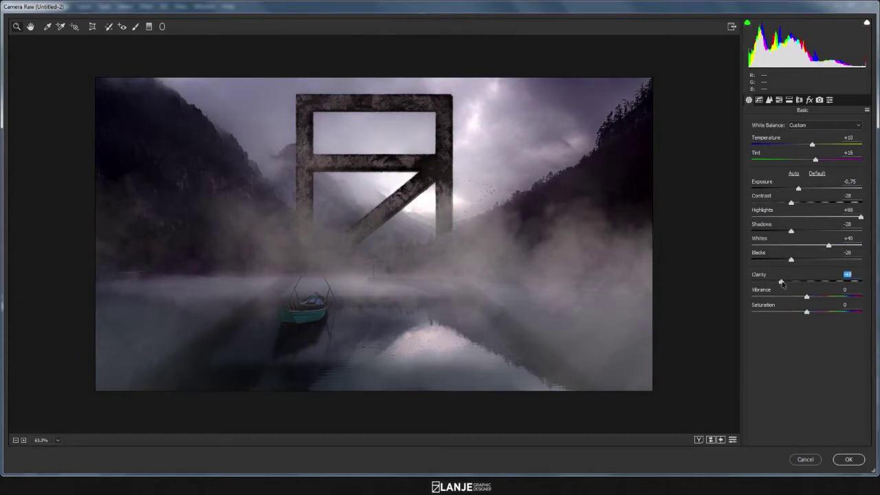
pyautogui.moveTo(805, 297)
pyautogui.mouseDown()
pyautogui.moveTo(781, 314)
pyautogui.moveTo(808, 314)
pyautogui.mouseUp()
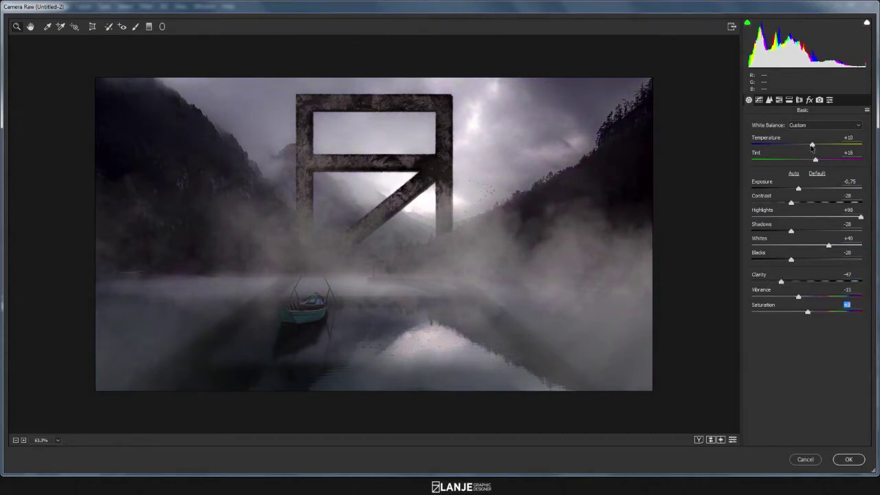
pyautogui.moveTo(812, 145); pyautogui.dragTo(813, 161)
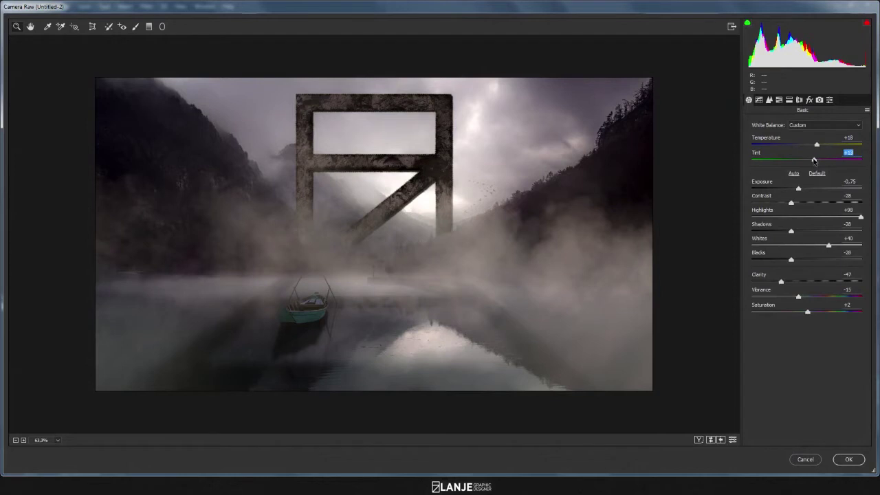
pyautogui.moveTo(814, 161); pyautogui.dragTo(813, 147)
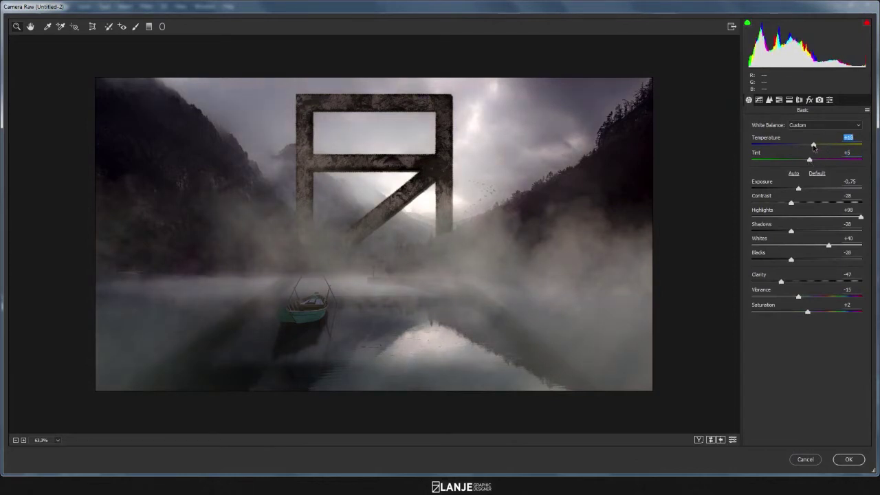
pyautogui.click(850, 459)
# - Convert Layer 5 into a smart object
pyautogui.click(763, 375)
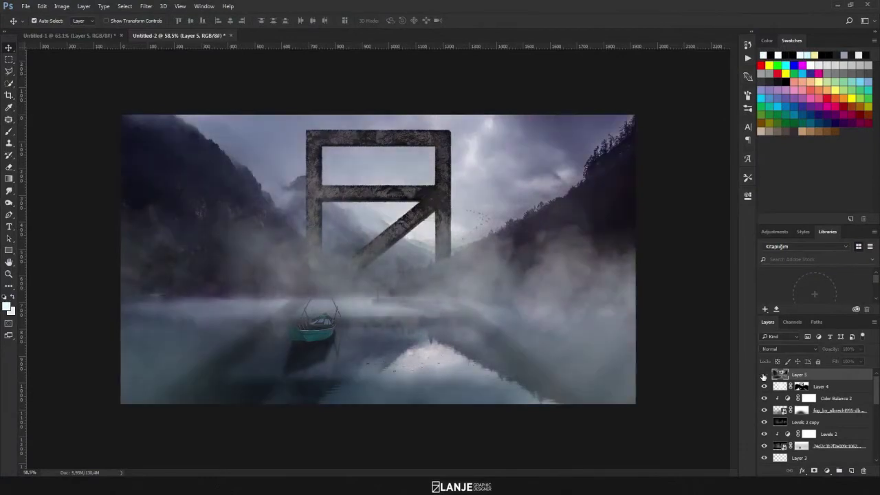
pyautogui.rightClick(830, 375)
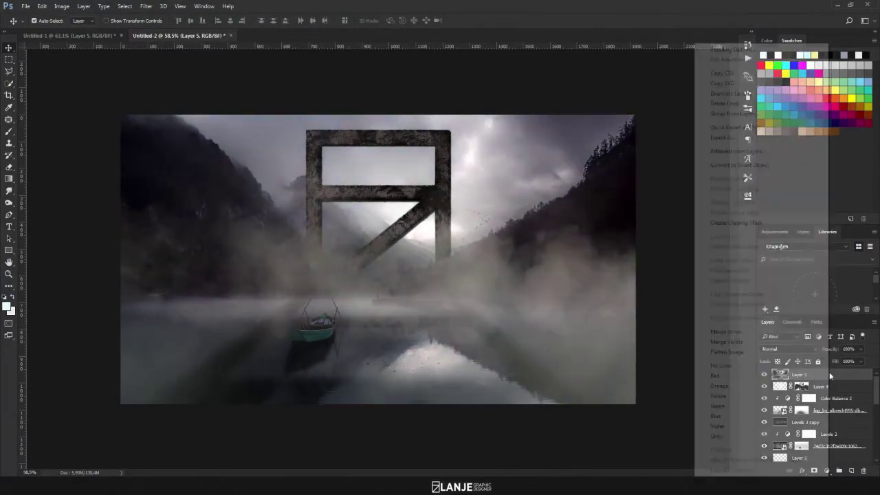
pyautogui.click(739, 165)
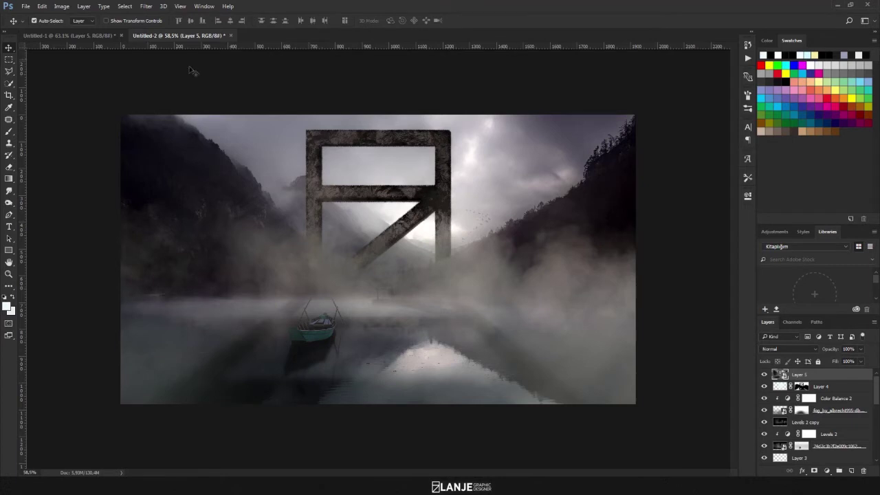
# - Add a Camera Raw graduated filter from monument to bottom edge, lower exposure, tint pale yellow
pyautogui.click(148, 6)
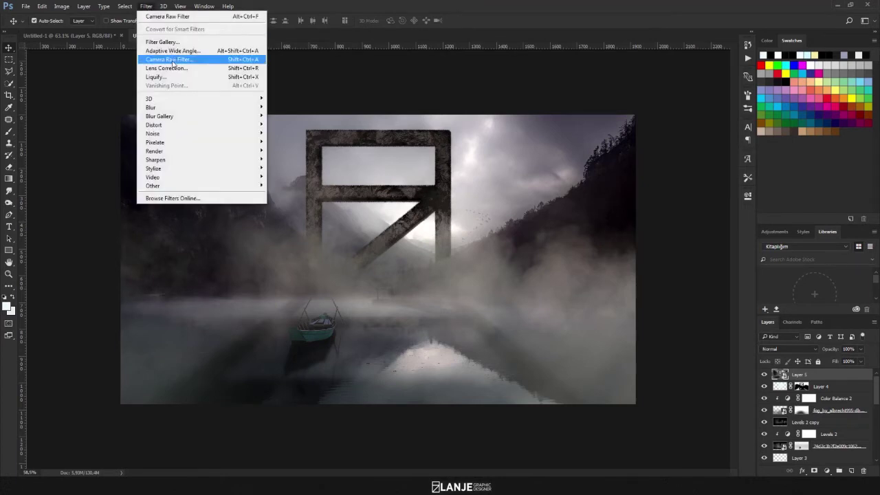
pyautogui.click(169, 59)
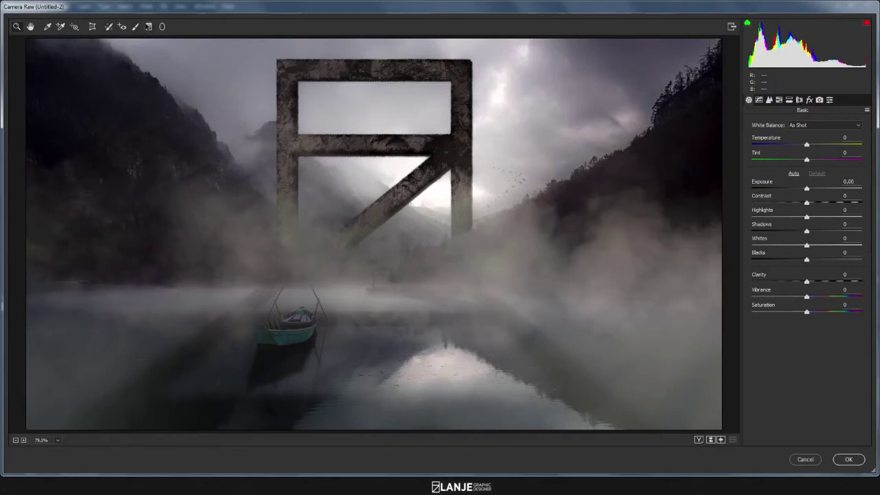
pyautogui.click(148, 26)
pyautogui.moveTo(387, 114)
pyautogui.mouseDown()
pyautogui.moveTo(351, 451)
pyautogui.moveTo(358, 431)
pyautogui.mouseUp()
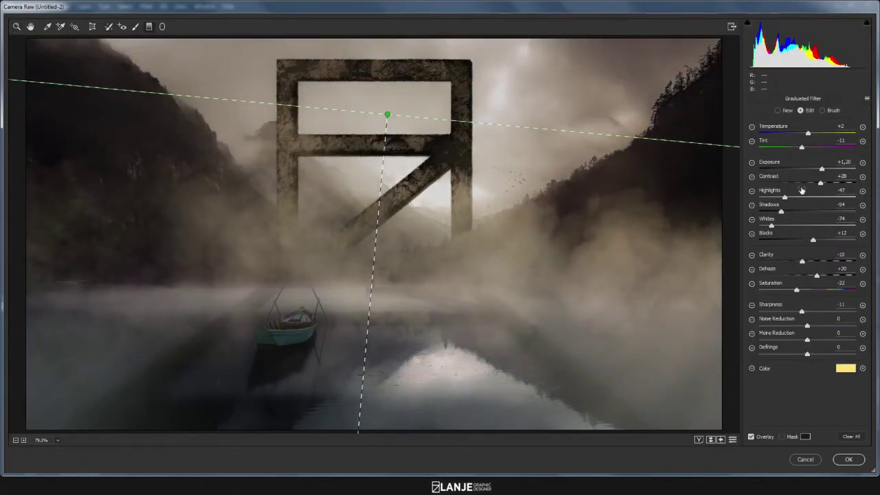
pyautogui.click(808, 134)
pyautogui.moveTo(801, 149)
pyautogui.mouseDown()
pyautogui.moveTo(820, 170)
pyautogui.moveTo(808, 184)
pyautogui.moveTo(836, 182)
pyautogui.mouseUp()
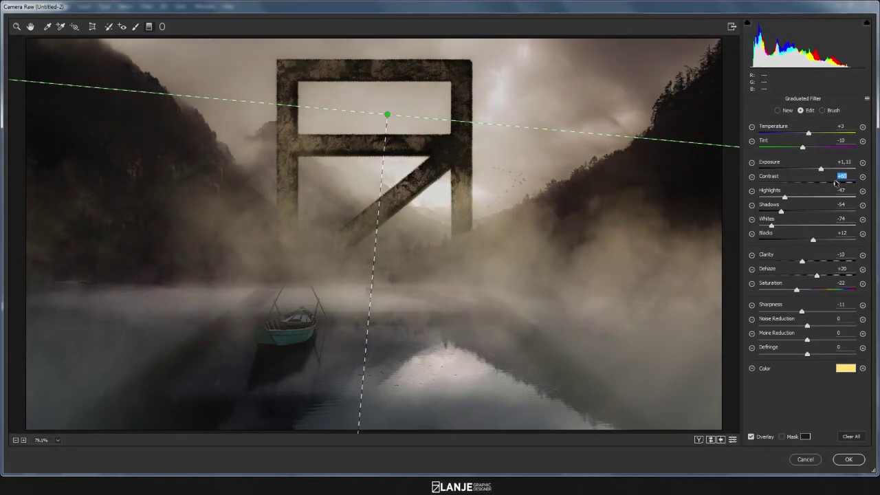
pyautogui.moveTo(785, 198)
pyautogui.mouseDown()
pyautogui.moveTo(809, 198)
pyautogui.moveTo(763, 197)
pyautogui.moveTo(796, 212)
pyautogui.moveTo(806, 240)
pyautogui.mouseUp()
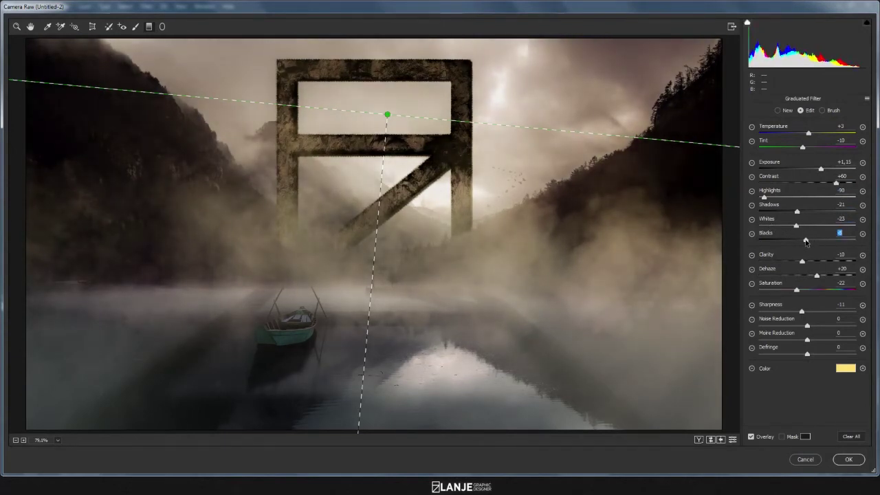
pyautogui.click(846, 368)
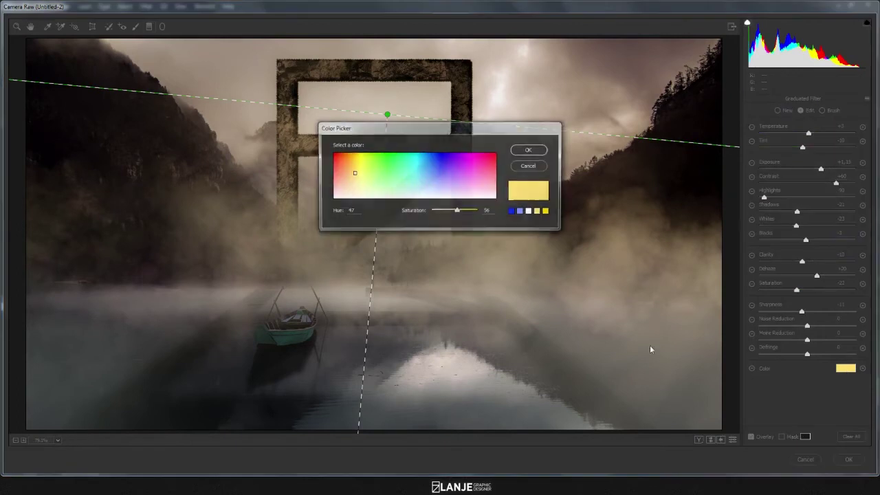
pyautogui.click(358, 184)
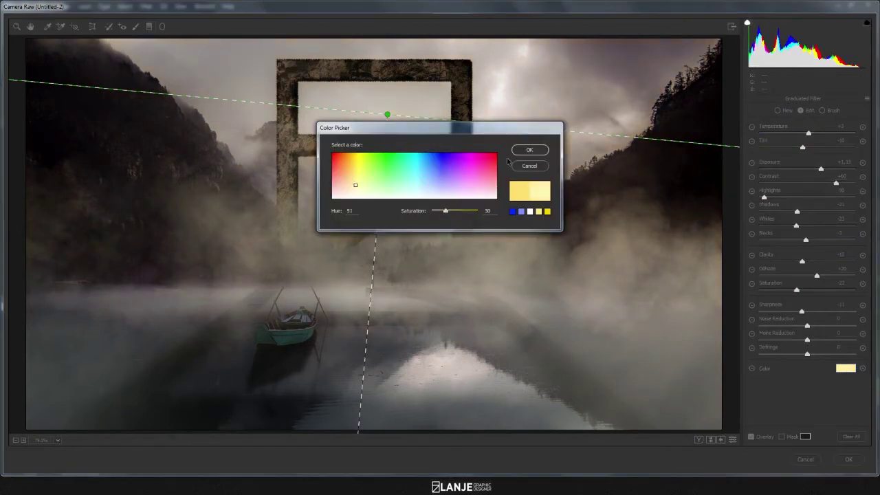
pyautogui.click(542, 151)
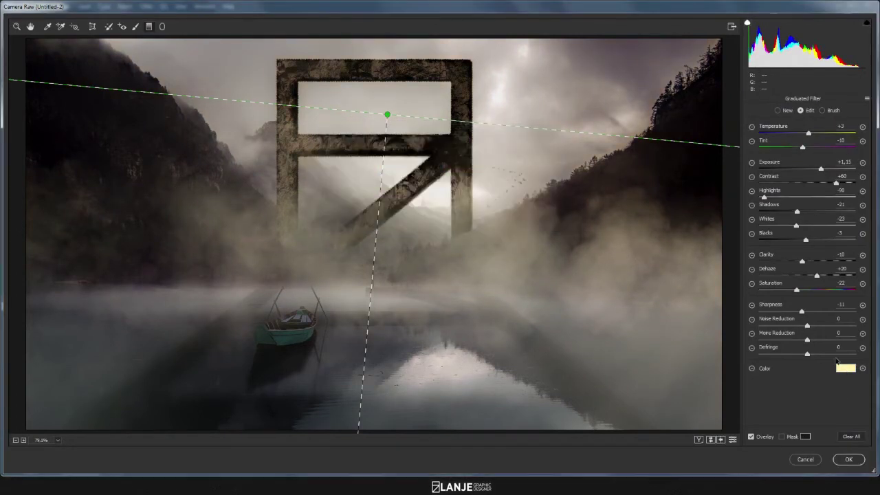
pyautogui.click(849, 460)
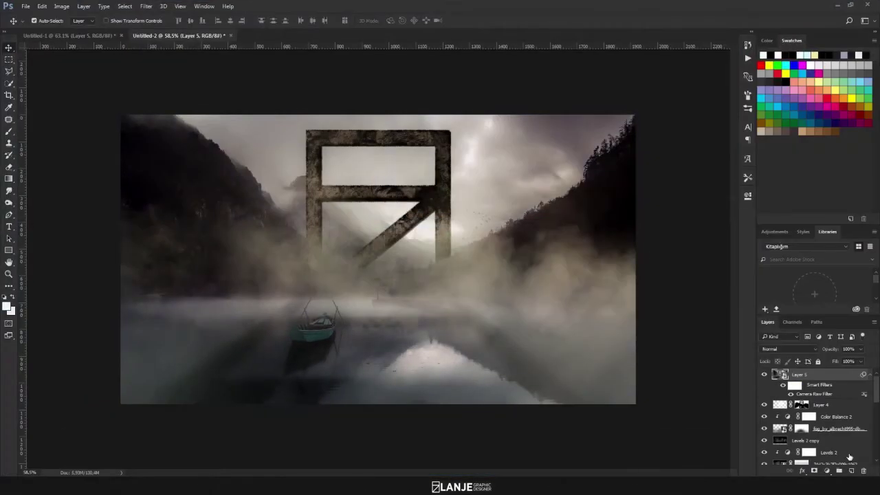
# - Paint the smart filter mask off the monument's left pillar and set brush opacity to 57%
pyautogui.click(795, 386)
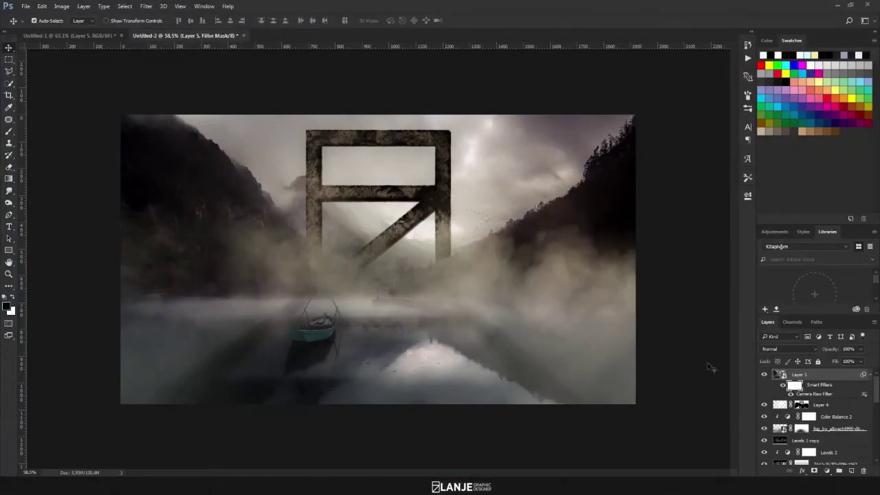
pyautogui.click(9, 131)
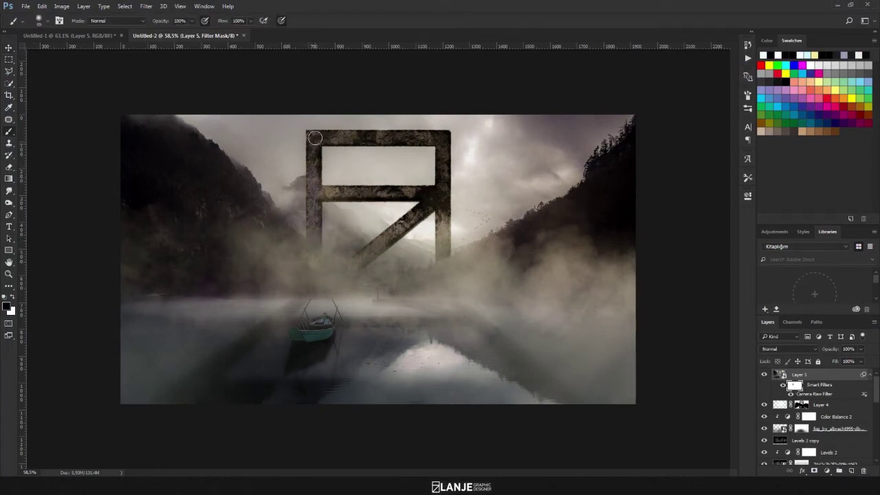
pyautogui.moveTo(316, 138); pyautogui.dragTo(314, 248)
pyautogui.click(178, 20)
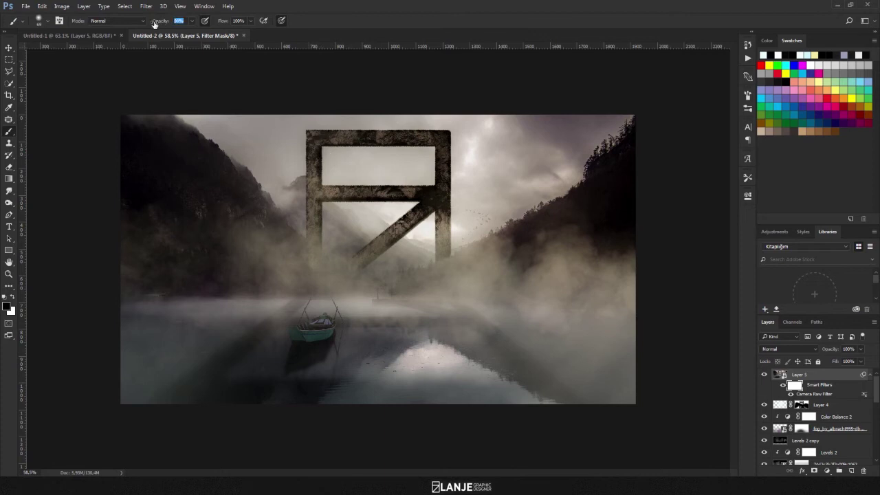
pyautogui.write('57')
pyautogui.press('Return')
# - Add a new empty Layer 6 above Layer 5
pyautogui.scroll(-1, 413, 272)
pyautogui.scroll(1, 413, 273)
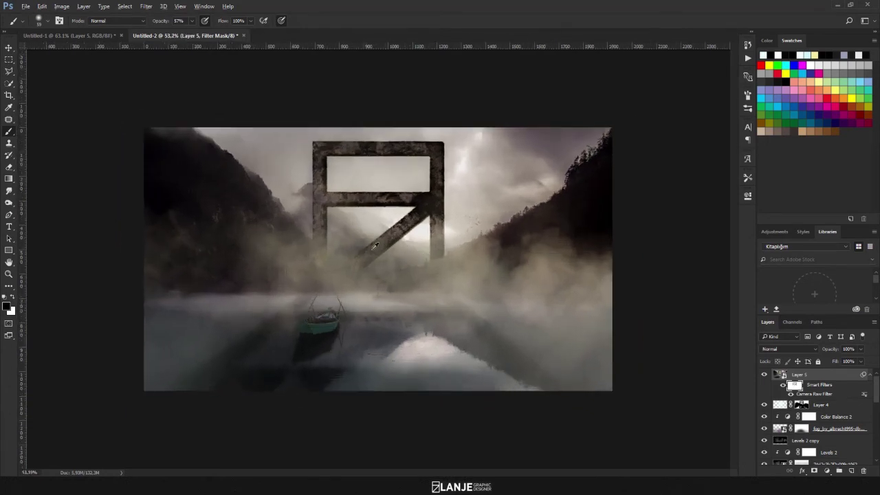
pyautogui.scroll(1, 413, 272)
pyautogui.click(9, 47)
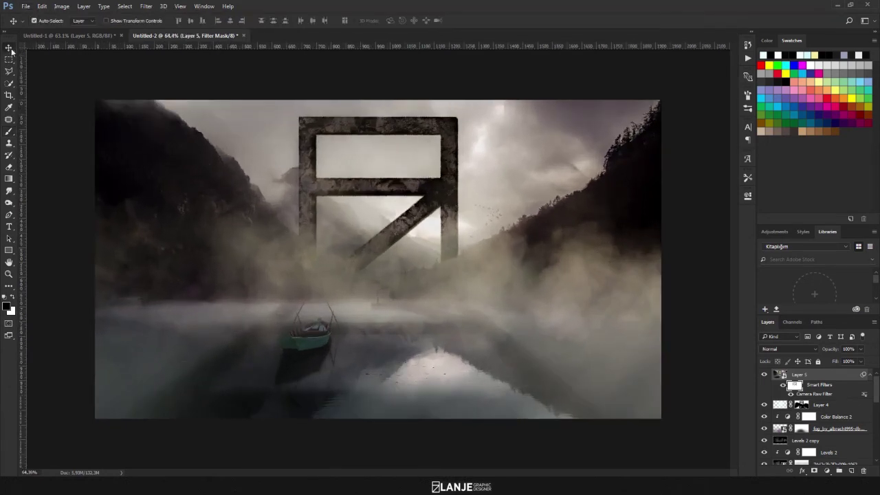
pyautogui.click(851, 467)
# - Set up a 394 px low-opacity brush with a near-black foreground colour
pyautogui.press('b')
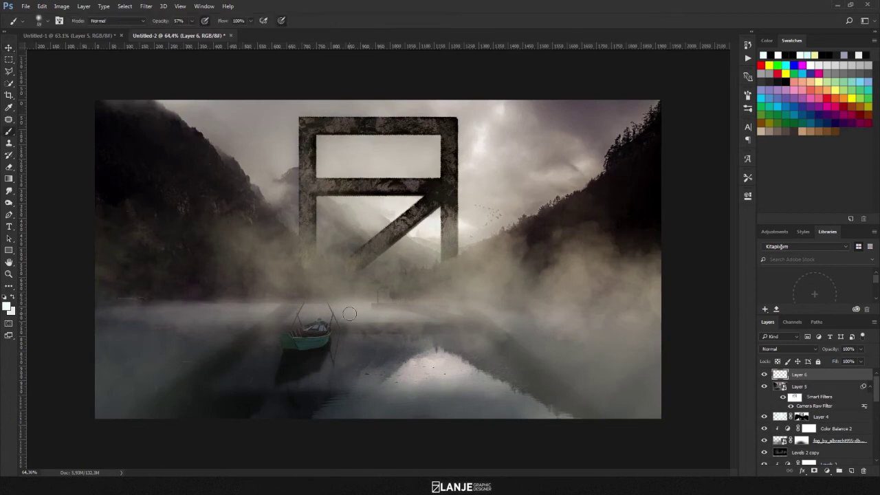
pyautogui.moveTo(224, 314); pyautogui.dragTo(295, 311)
pyautogui.moveTo(162, 20); pyautogui.dragTo(149, 24)
pyautogui.click(7, 305)
pyautogui.moveTo(531, 294); pyautogui.dragTo(513, 305)
pyautogui.click(714, 195)
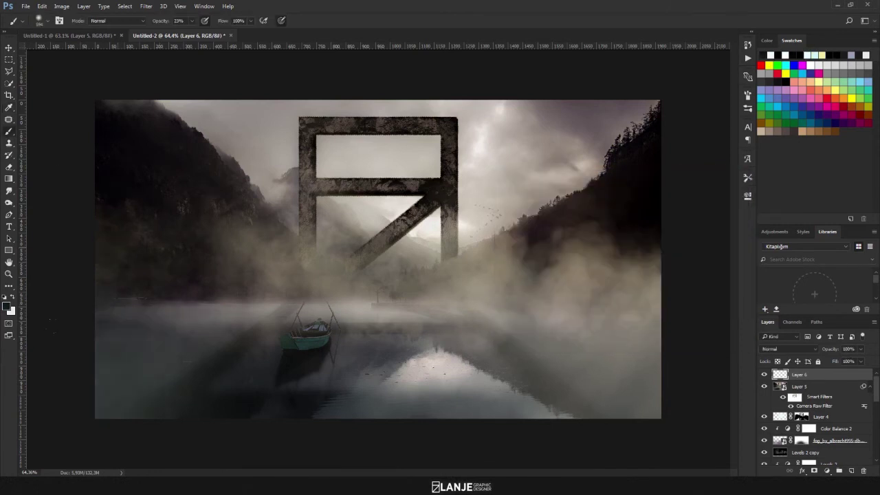
# - Darken the lower-right water, left edge, lower-right corner and both upper sky corners
pyautogui.moveTo(357, 385)
pyautogui.mouseDown()
pyautogui.moveTo(618, 357)
pyautogui.moveTo(653, 309)
pyautogui.moveTo(481, 384)
pyautogui.moveTo(398, 392)
pyautogui.mouseUp()
pyautogui.moveTo(113, 312); pyautogui.dragTo(186, 330)
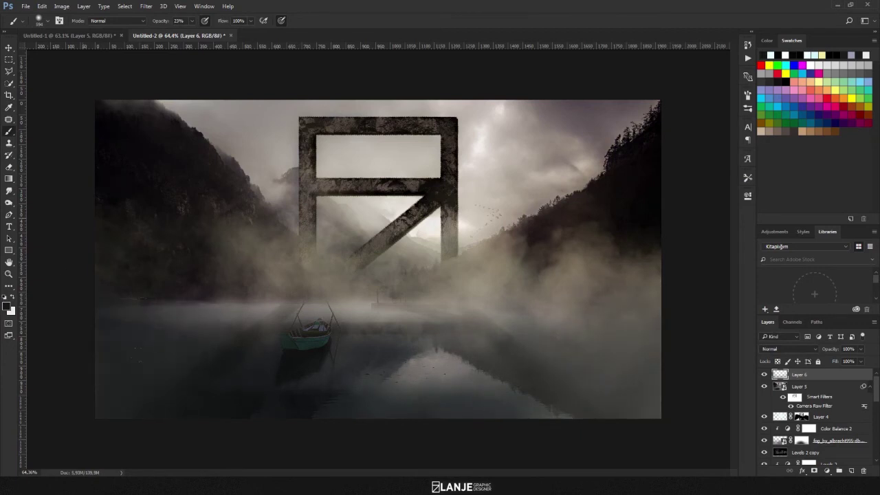
pyautogui.moveTo(529, 412); pyautogui.dragTo(656, 357)
pyautogui.moveTo(656, 172); pyautogui.dragTo(570, 103)
pyautogui.moveTo(155, 165); pyautogui.dragTo(292, 103)
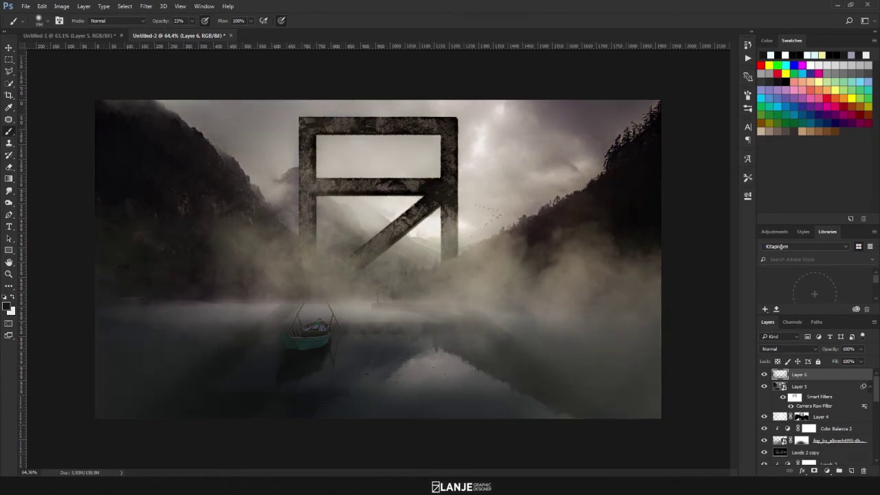
pyautogui.scroll(-2, 192, 323)
pyautogui.scroll(-3, 195, 313)
pyautogui.scroll(3, 193, 326)
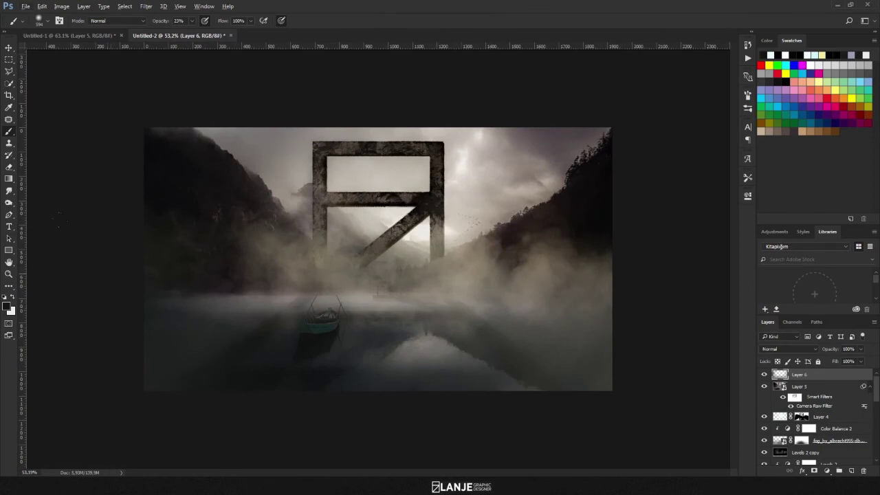
pyautogui.click(9, 48)
pyautogui.click(73, 202)
pyautogui.scroll(1, 289, 350)
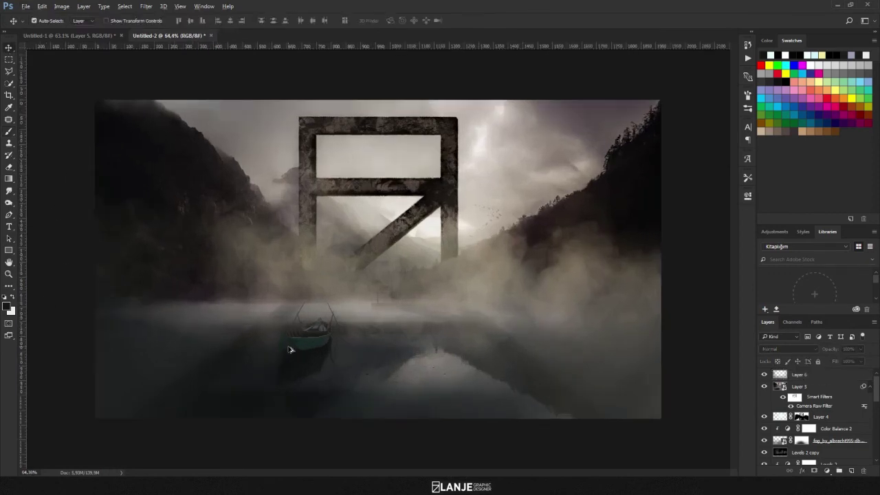